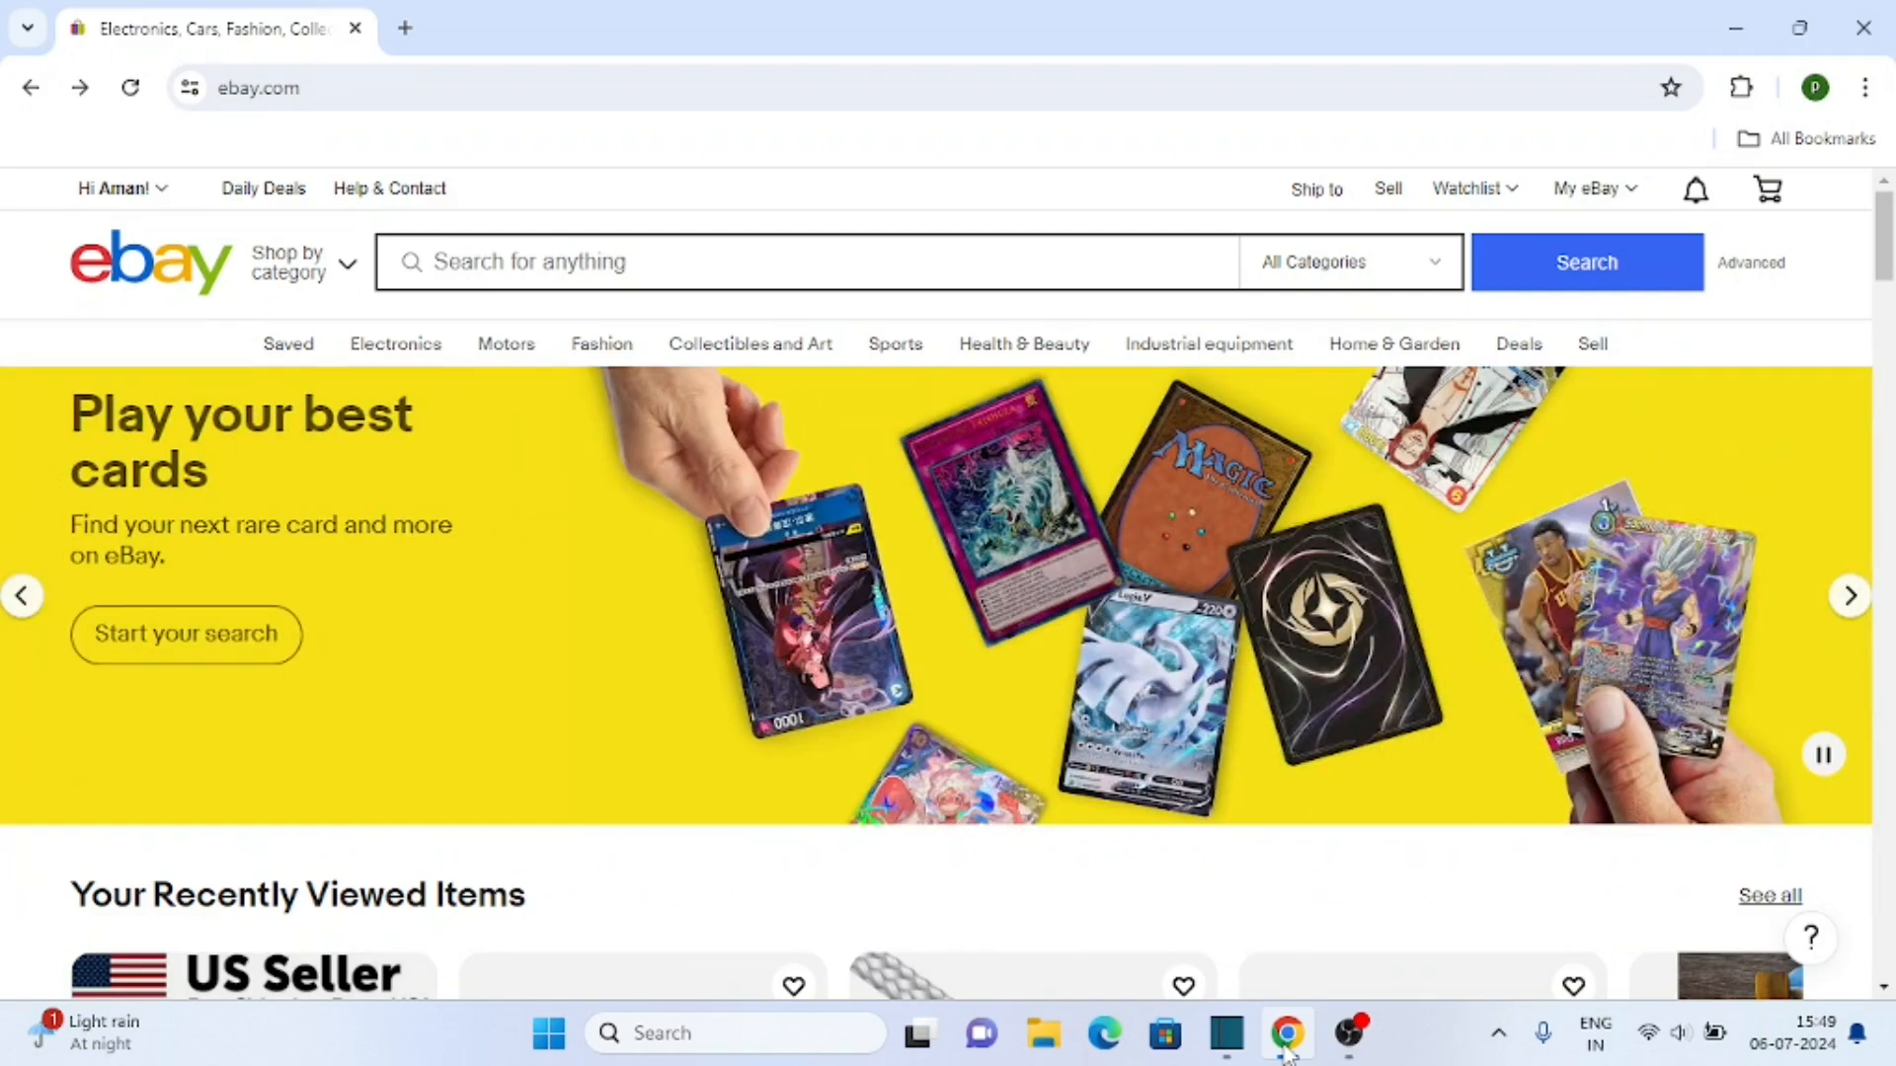
Step: Go to eBay's selling page in the browser and start a new item listing
{"action": "left_click", "coordinate": [1285, 1048]}
{"action": "left_click", "coordinate": [1389, 192]}
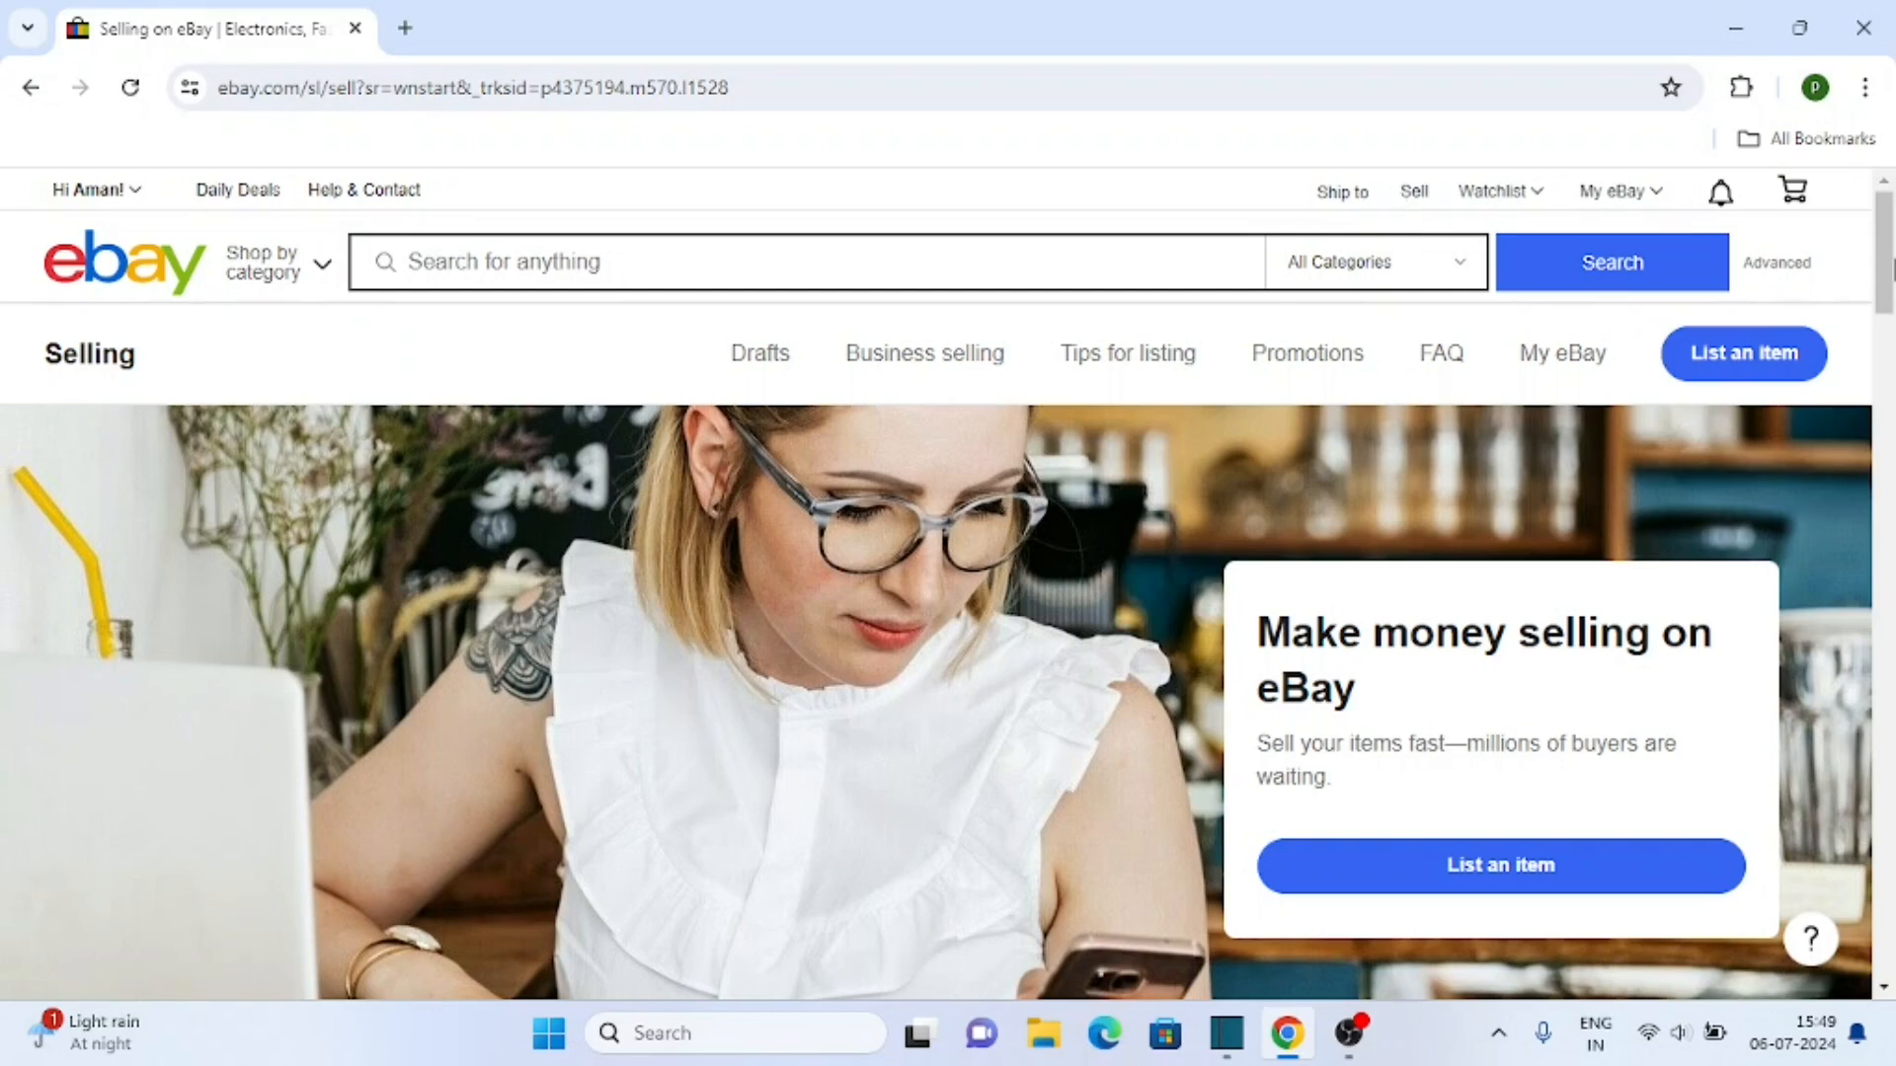
{"action": "left_click", "coordinate": [1755, 352]}
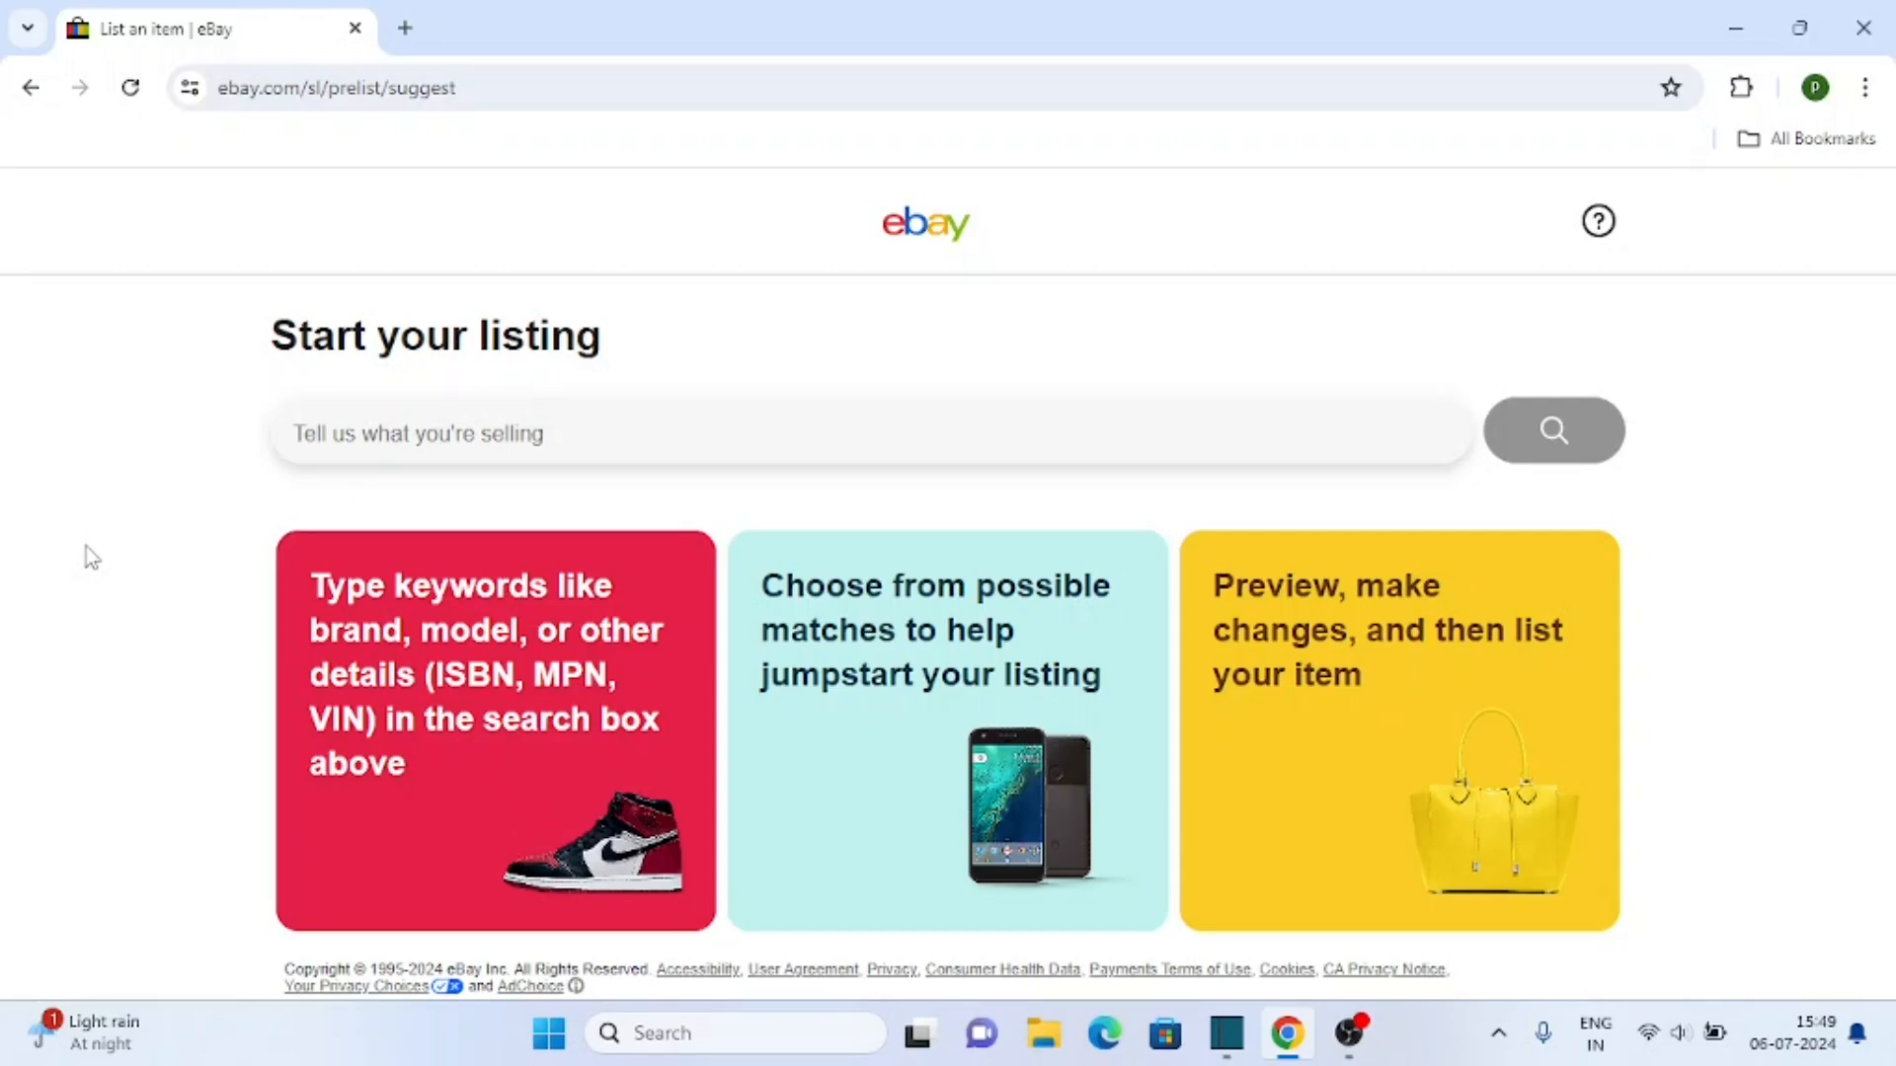
Step: Enter "jacket for men" as the item being sold and look through the suggested refinements
{"action": "type", "text": "jacket "}
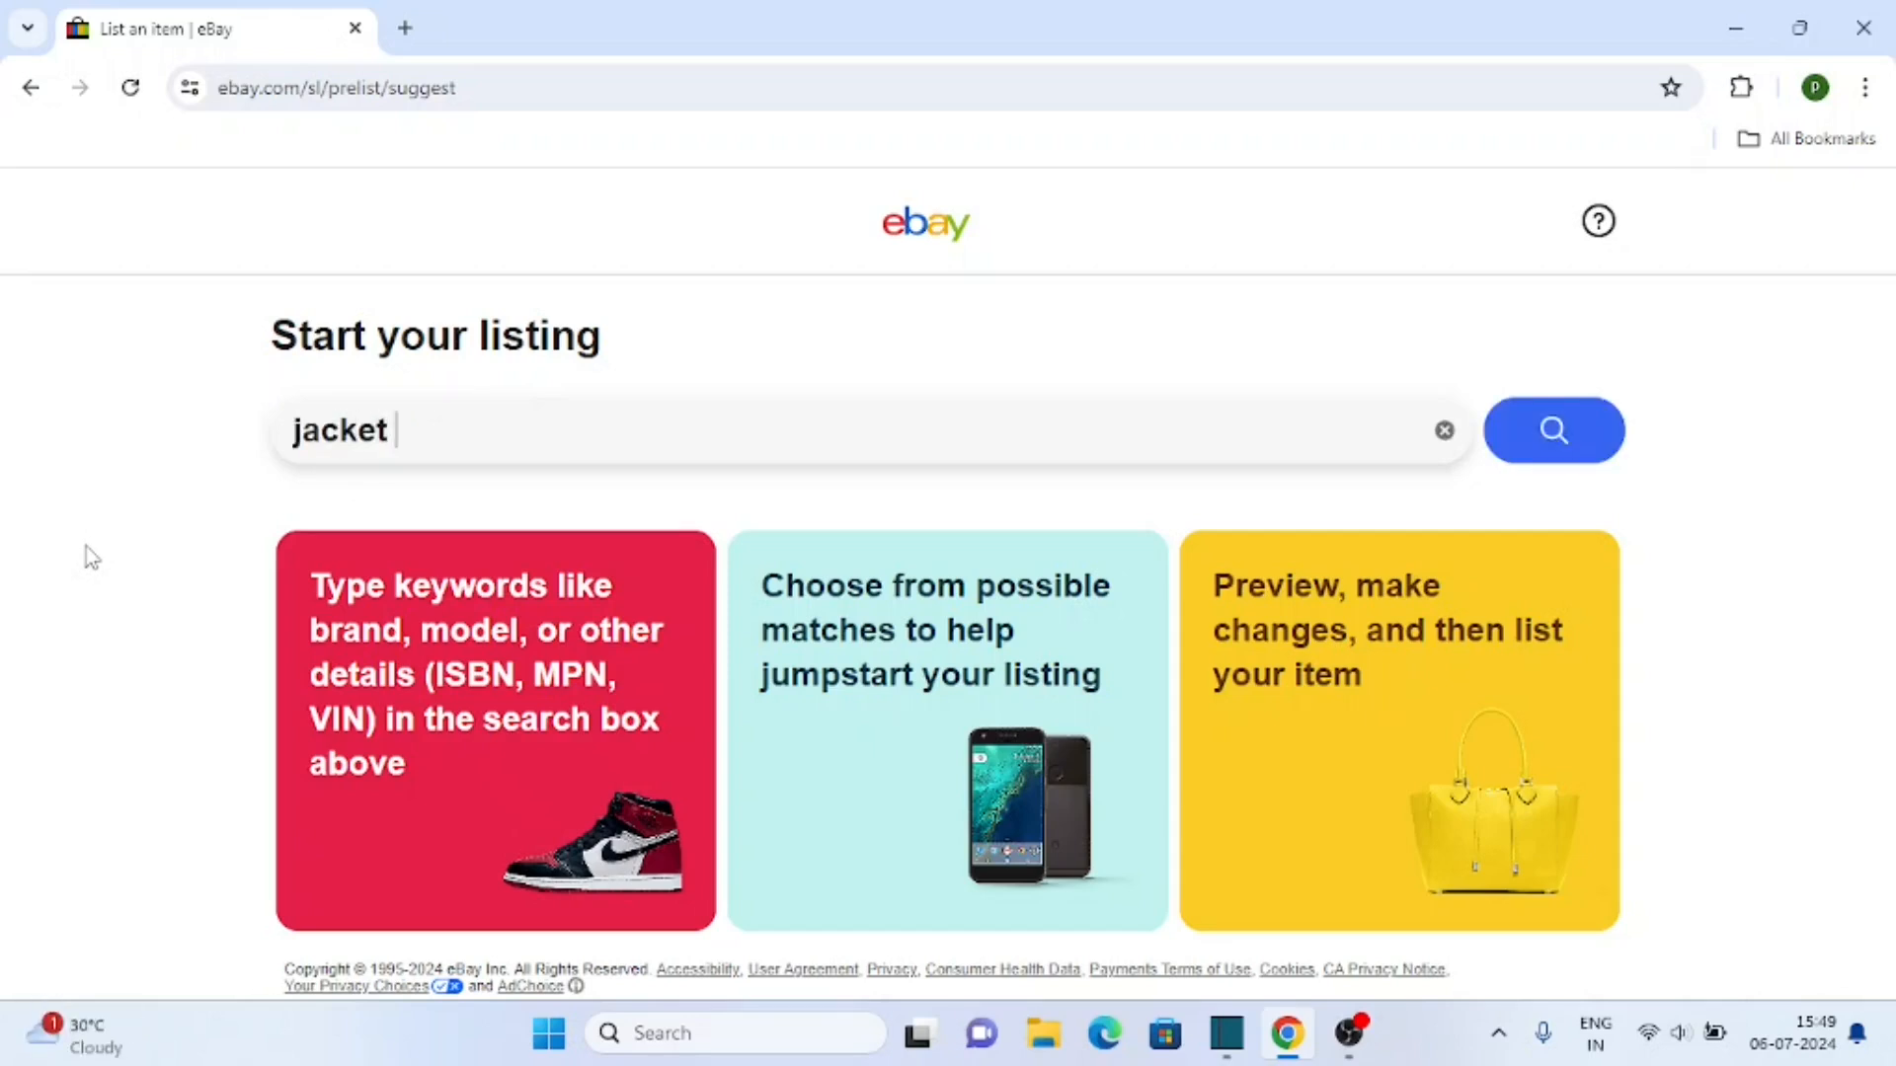
{"action": "type", "text": "for men"}
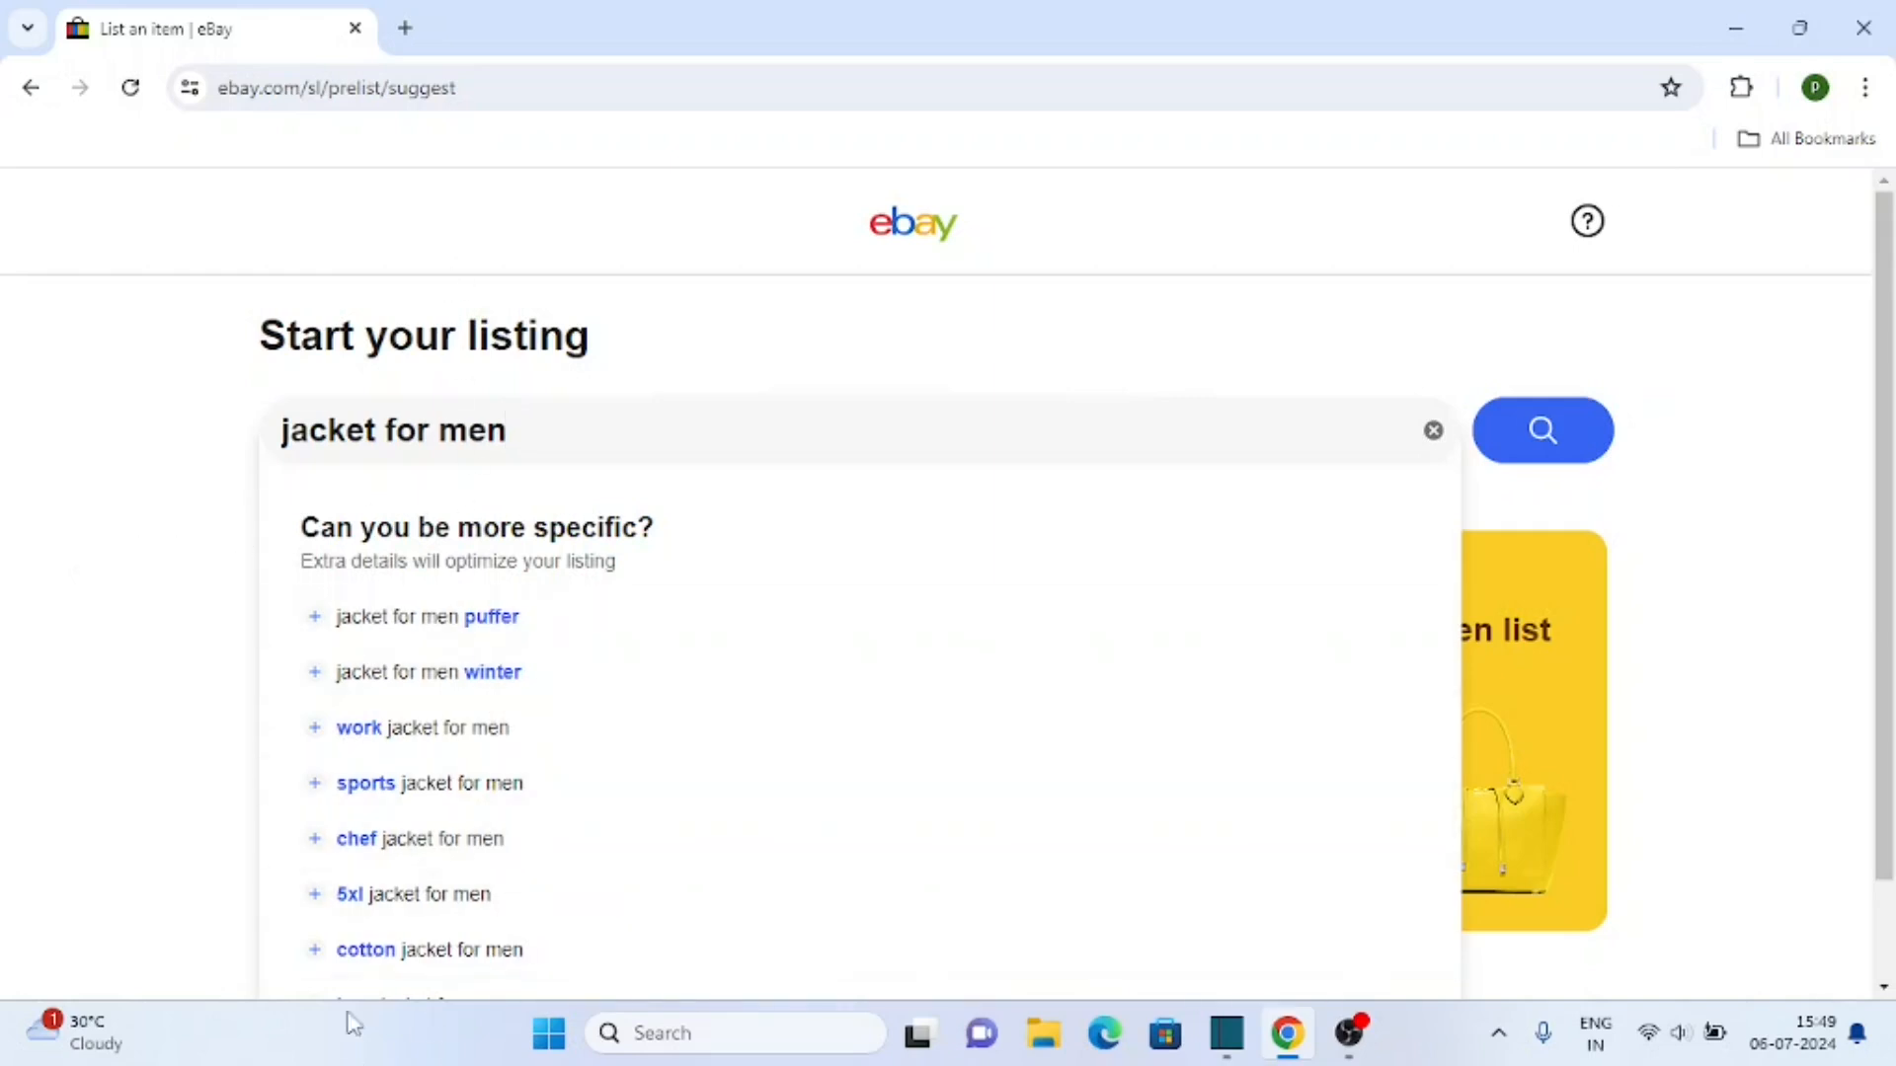
{"action": "scroll", "coordinate": [415, 770], "scroll_direction": "down", "scroll_amount": 1}
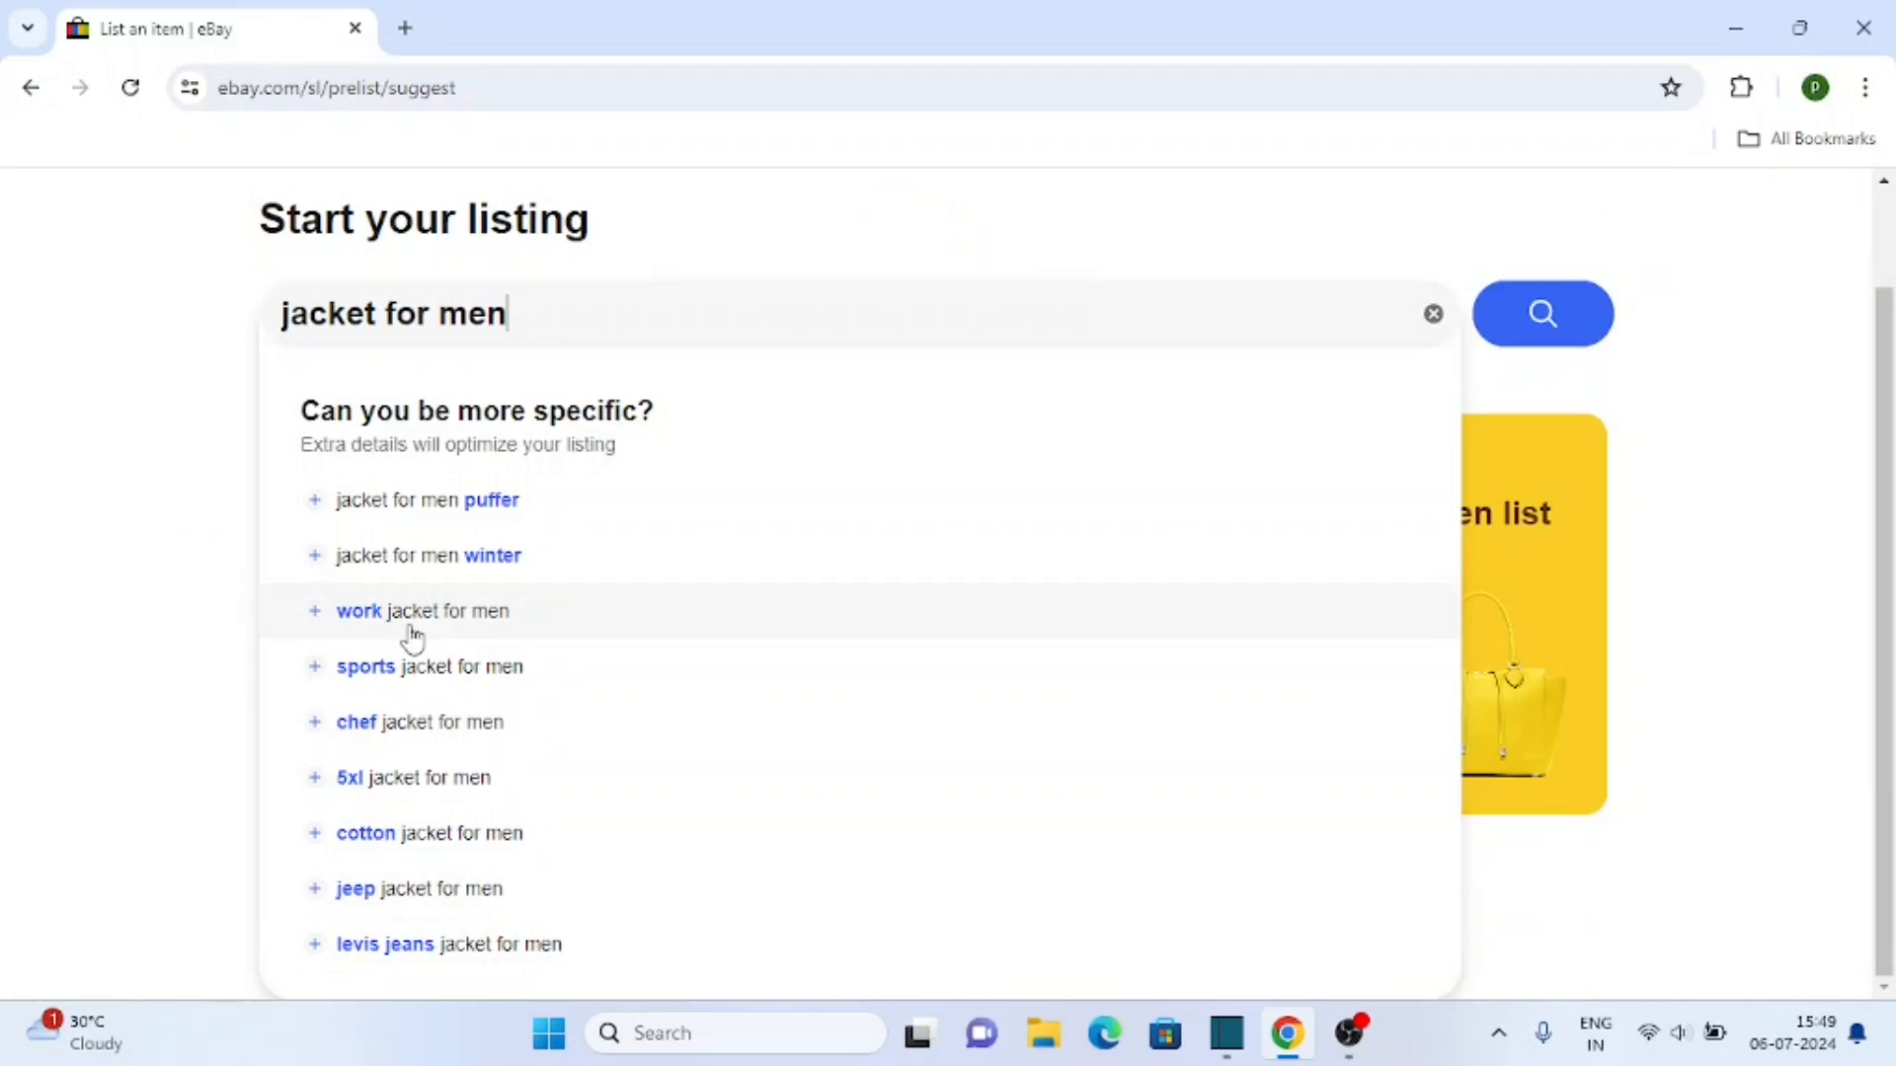
{"action": "scroll", "coordinate": [395, 593], "scroll_direction": "up", "scroll_amount": 1}
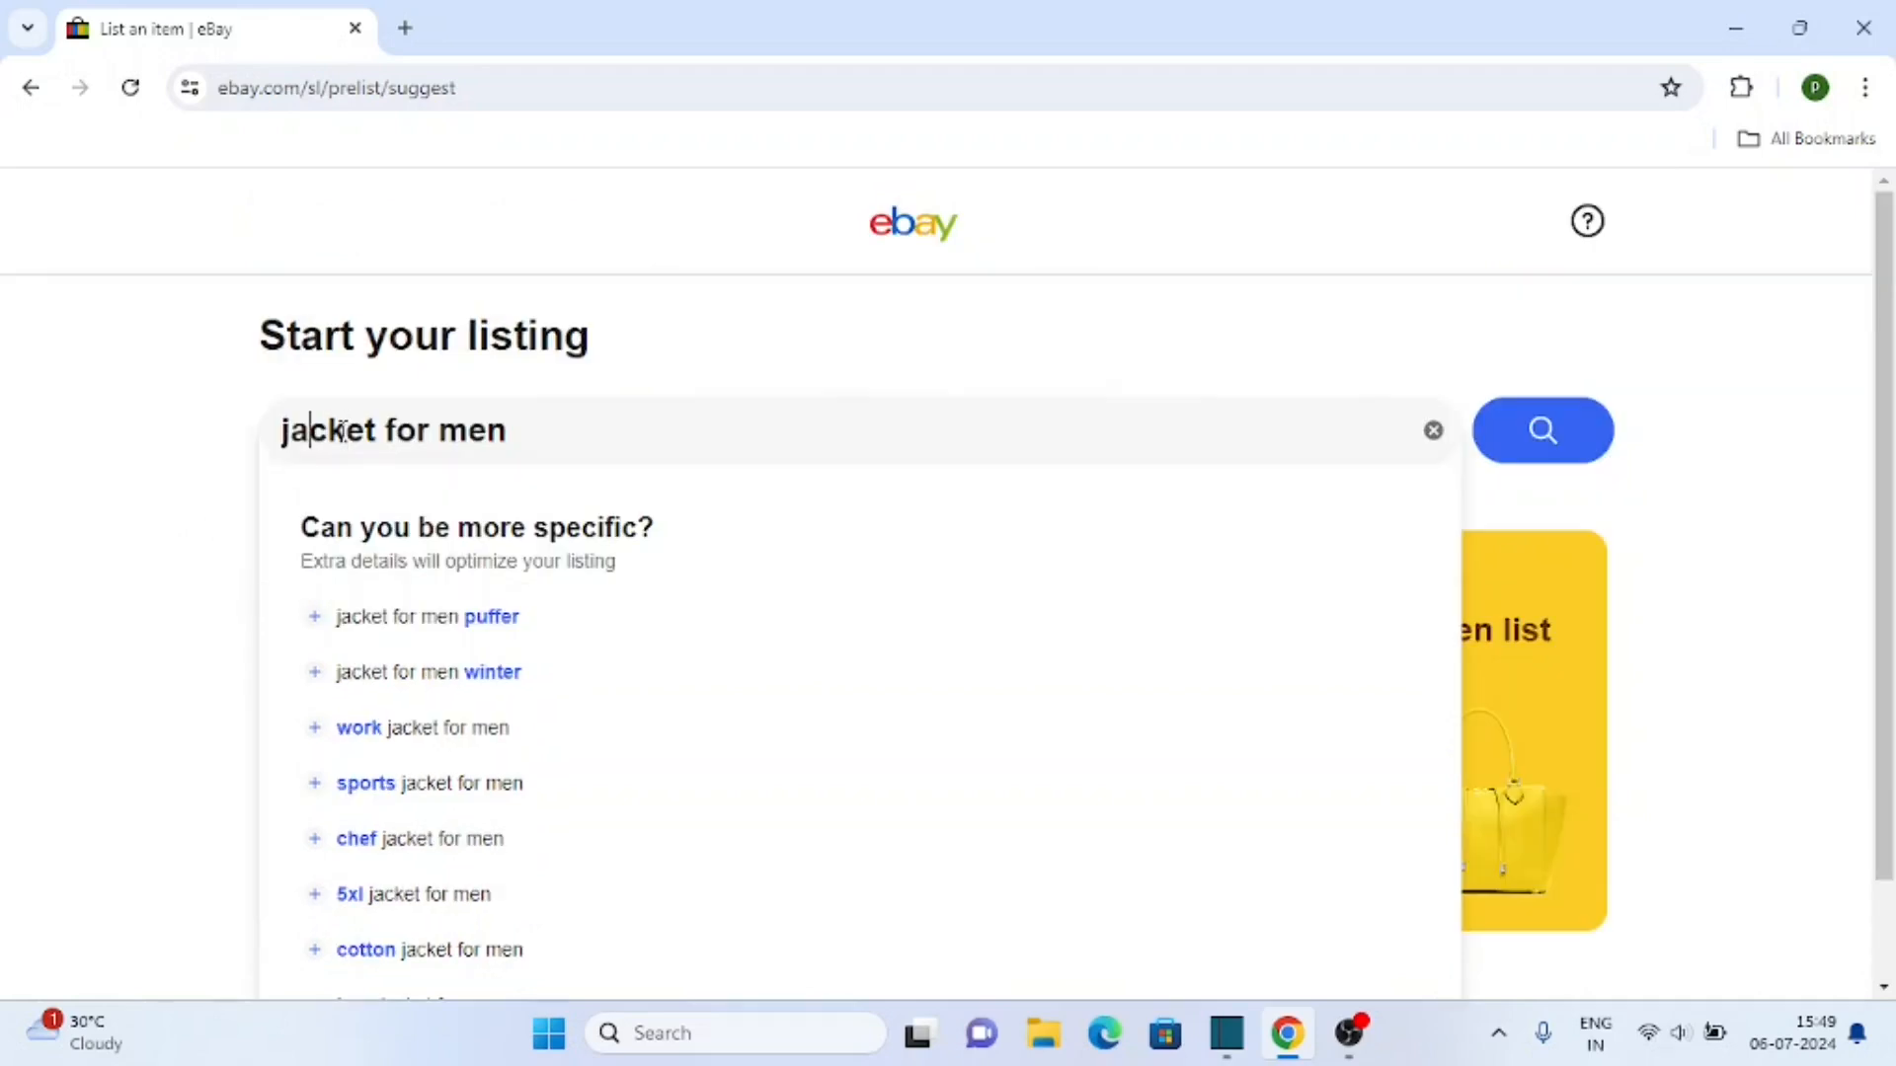
Step: Extend the item keywords to "Leather jacket for men" and search for matching products
{"action": "type", "text": "Let"}
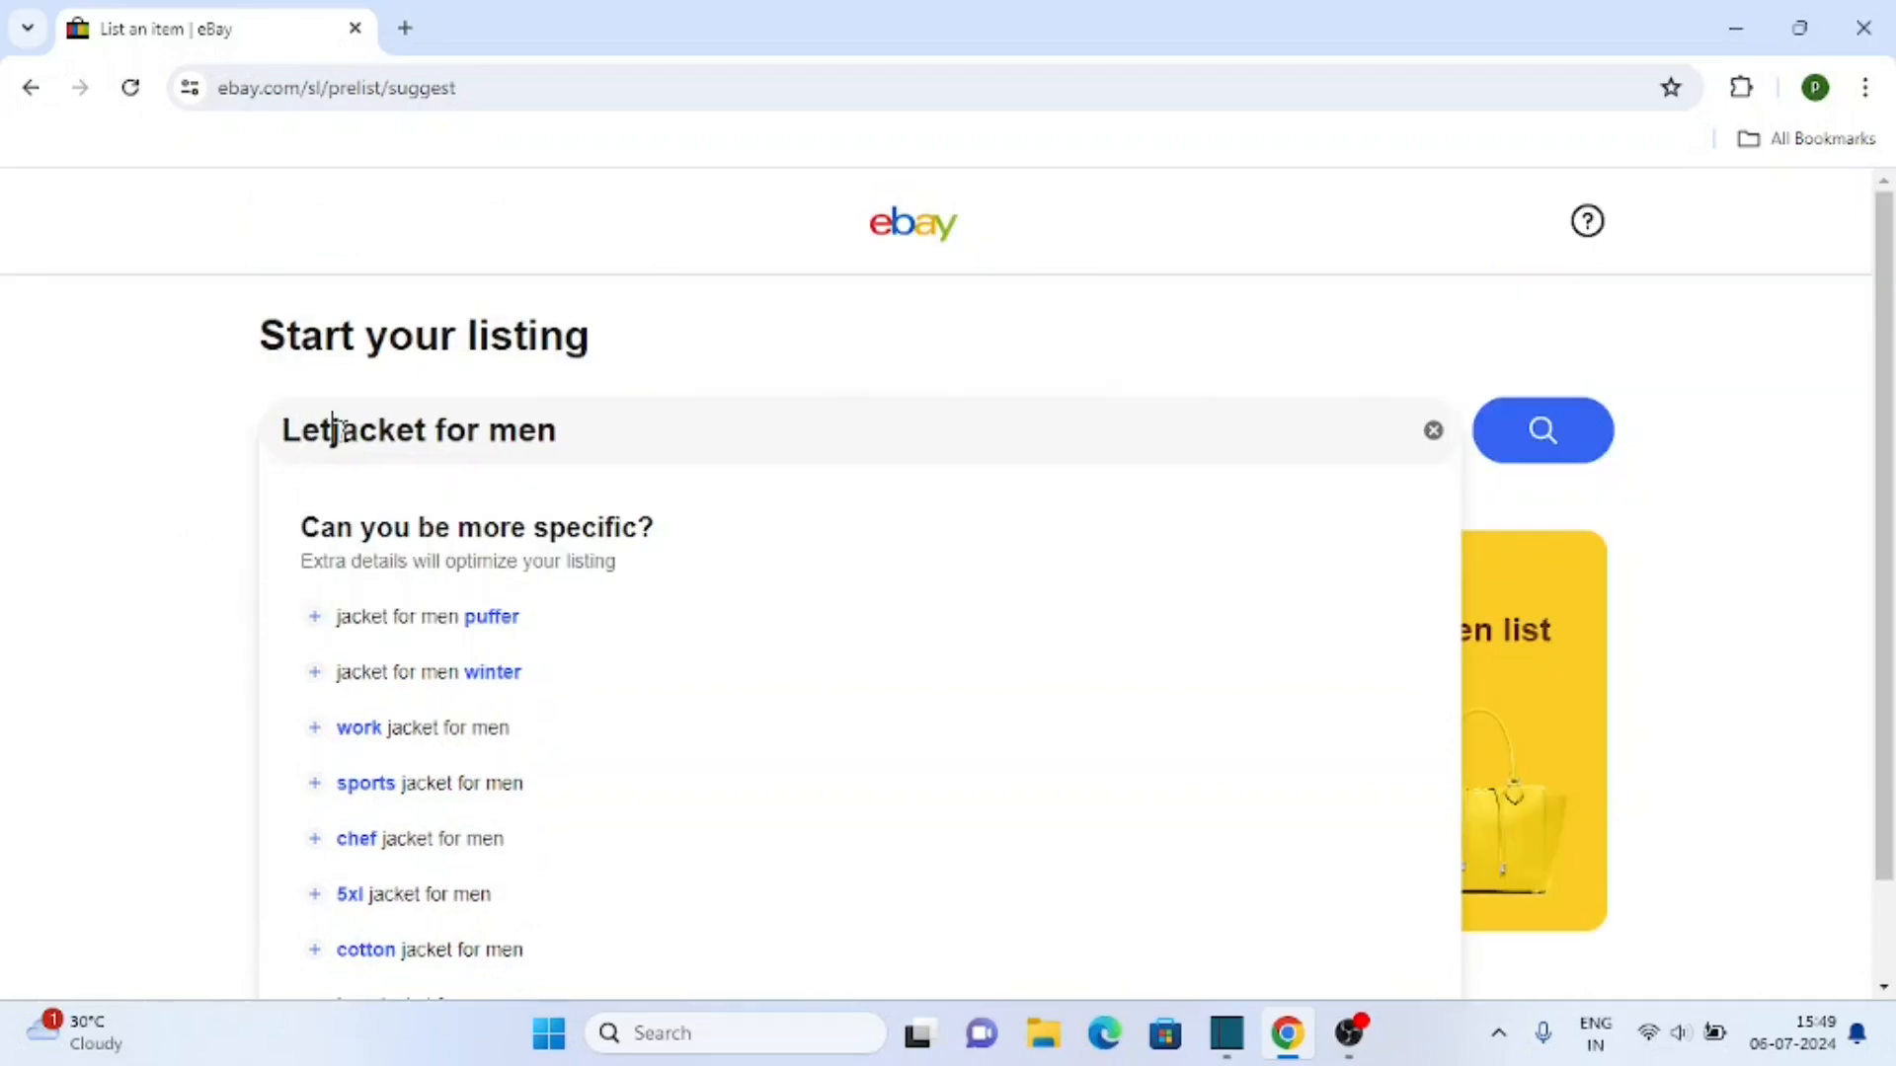
{"action": "key", "text": "BackSpace"}
{"action": "key", "text": "BackSpace"}
{"action": "type", "text": "eather"}
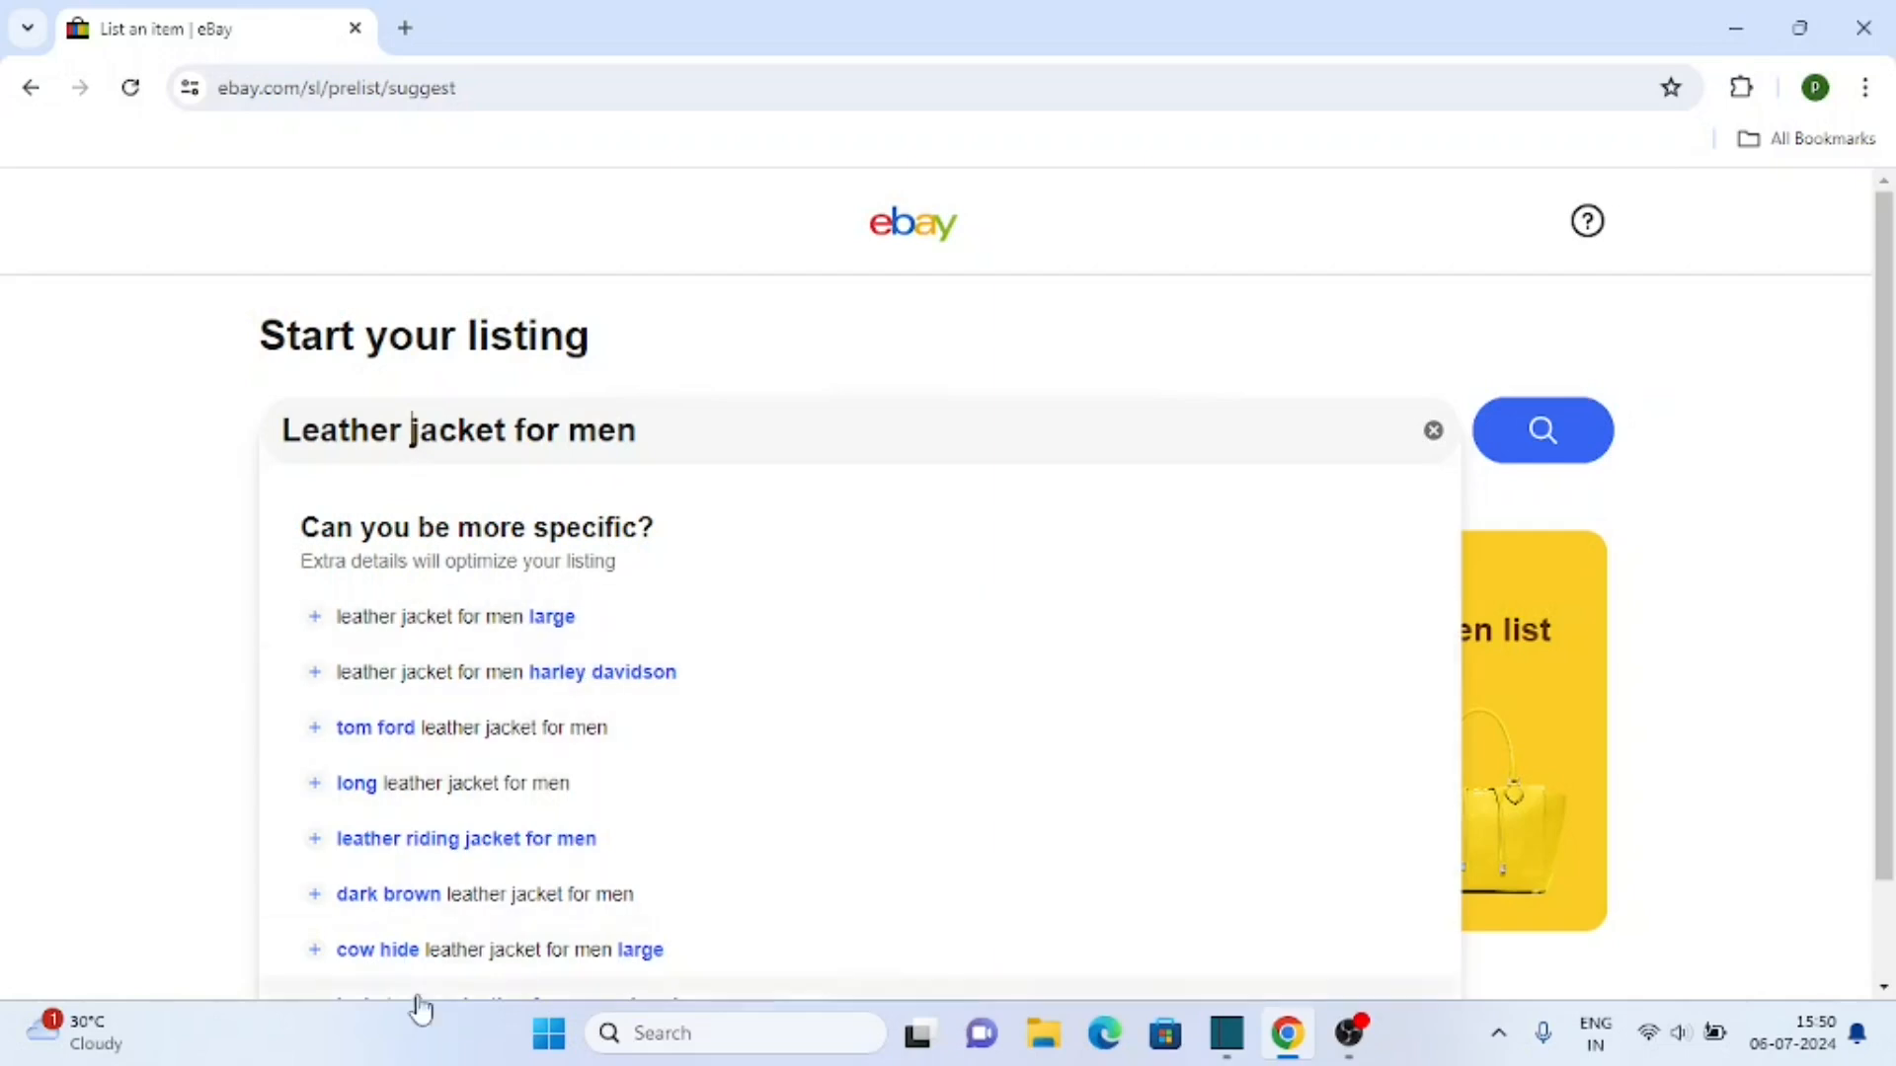
{"action": "scroll", "coordinate": [542, 758], "scroll_direction": "down", "scroll_amount": 1}
{"action": "scroll", "coordinate": [539, 766], "scroll_direction": "down", "scroll_amount": 1}
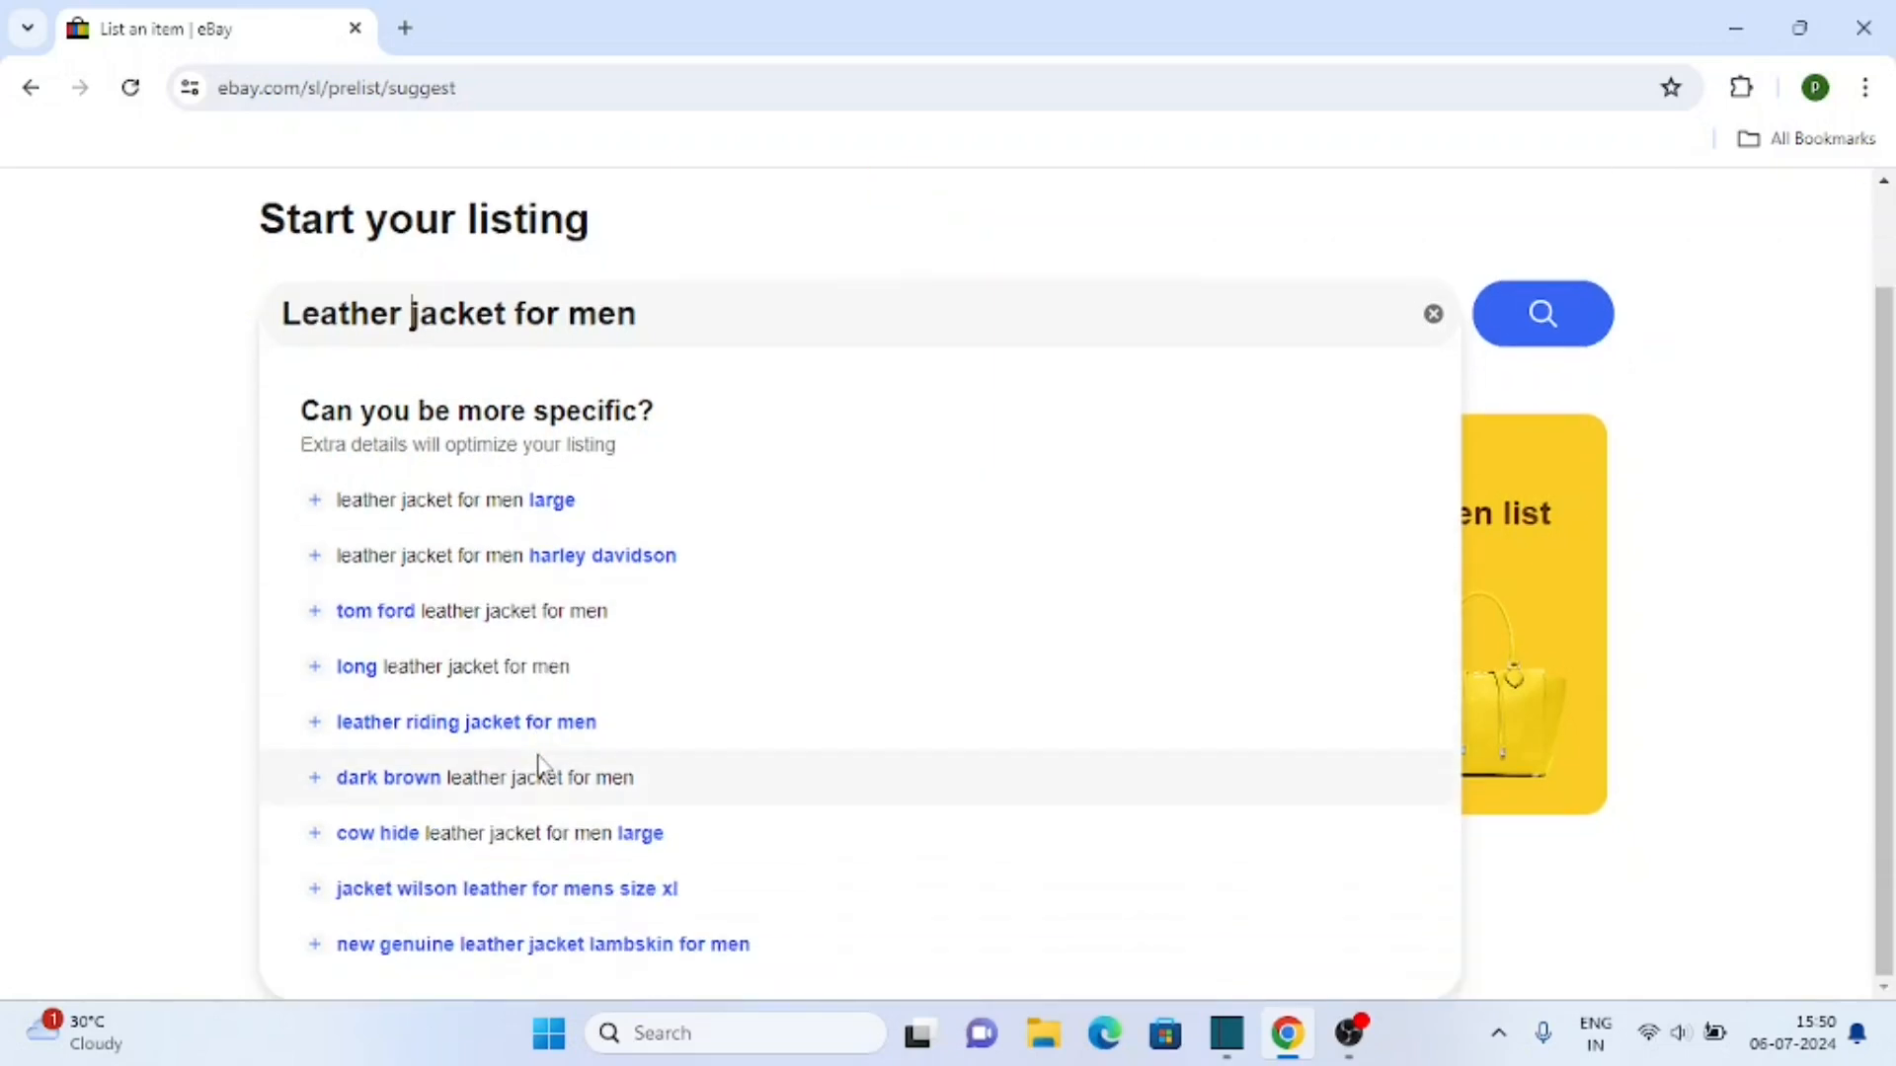
{"action": "scroll", "coordinate": [534, 691], "scroll_direction": "up", "scroll_amount": 2}
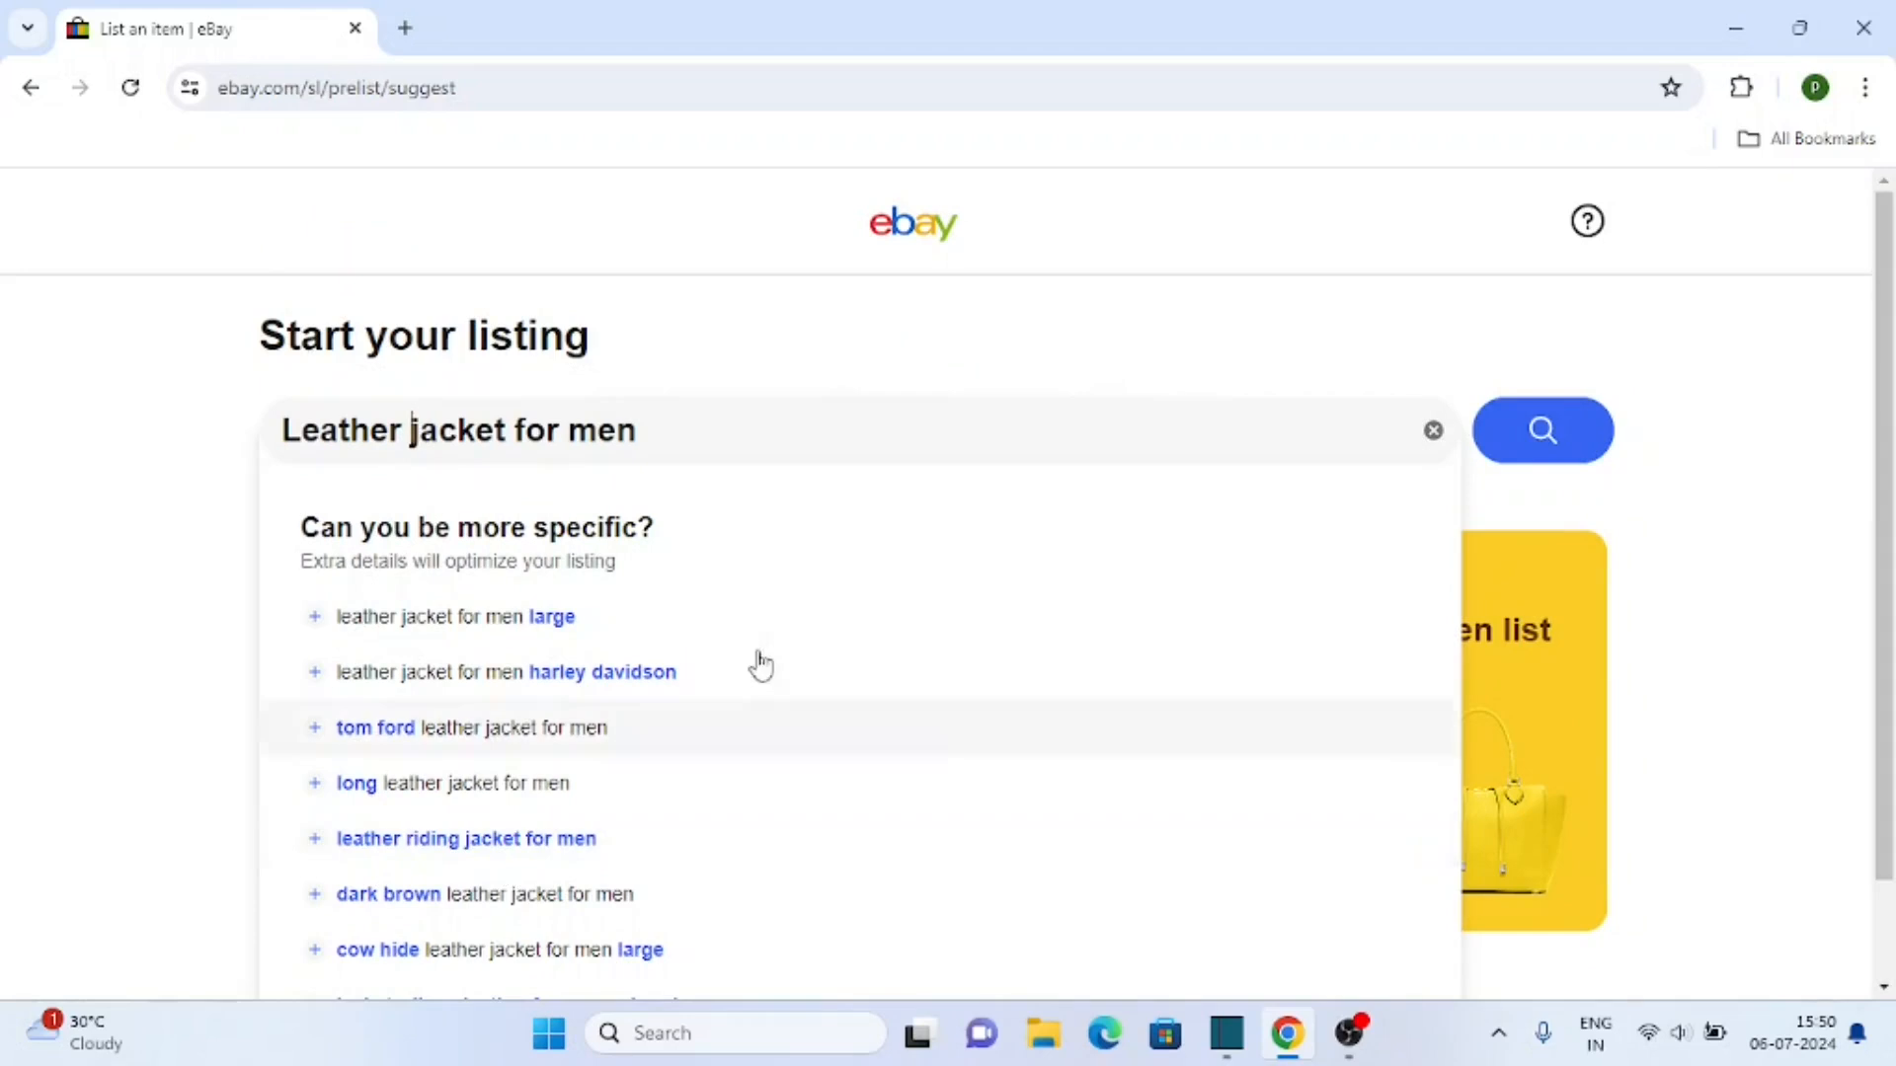
{"action": "left_click", "coordinate": [1552, 454]}
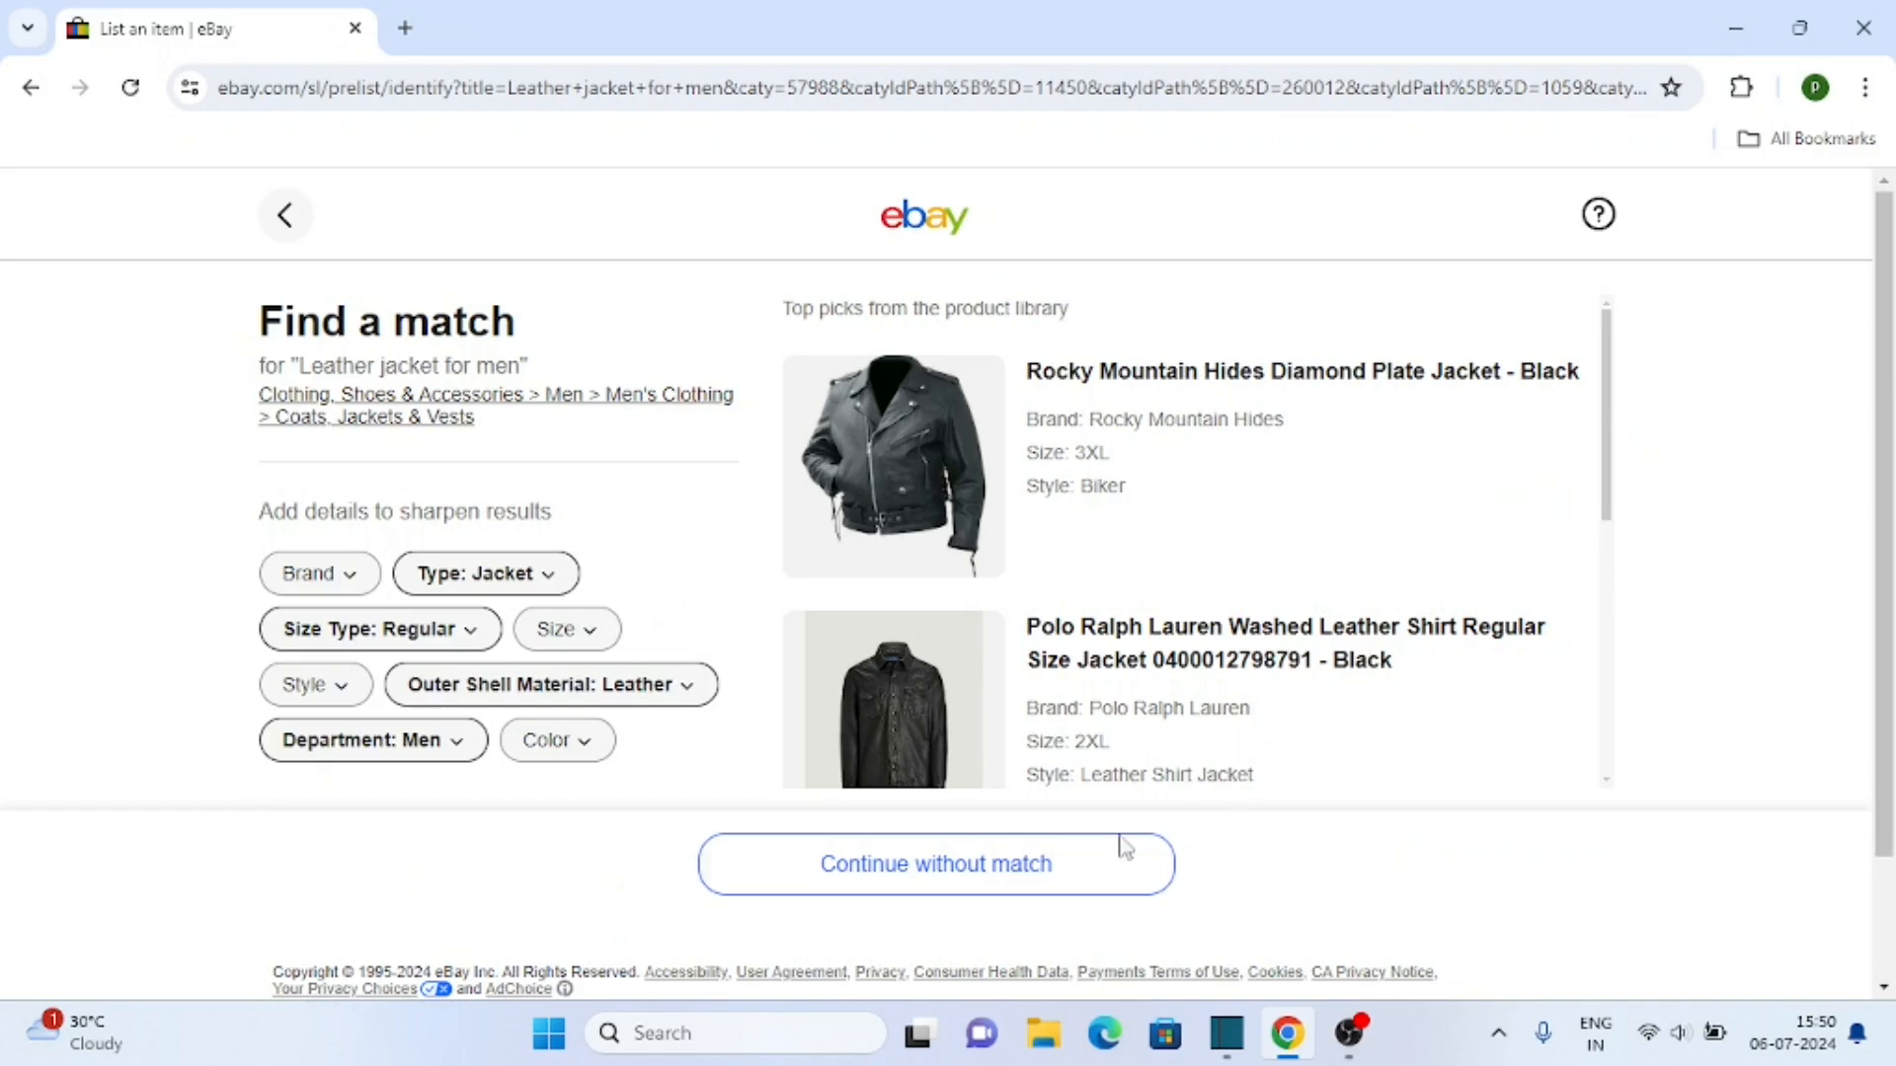
Step: Continue without a product match, set the item condition to New with tags and proceed to the listing form
{"action": "left_click", "coordinate": [909, 879]}
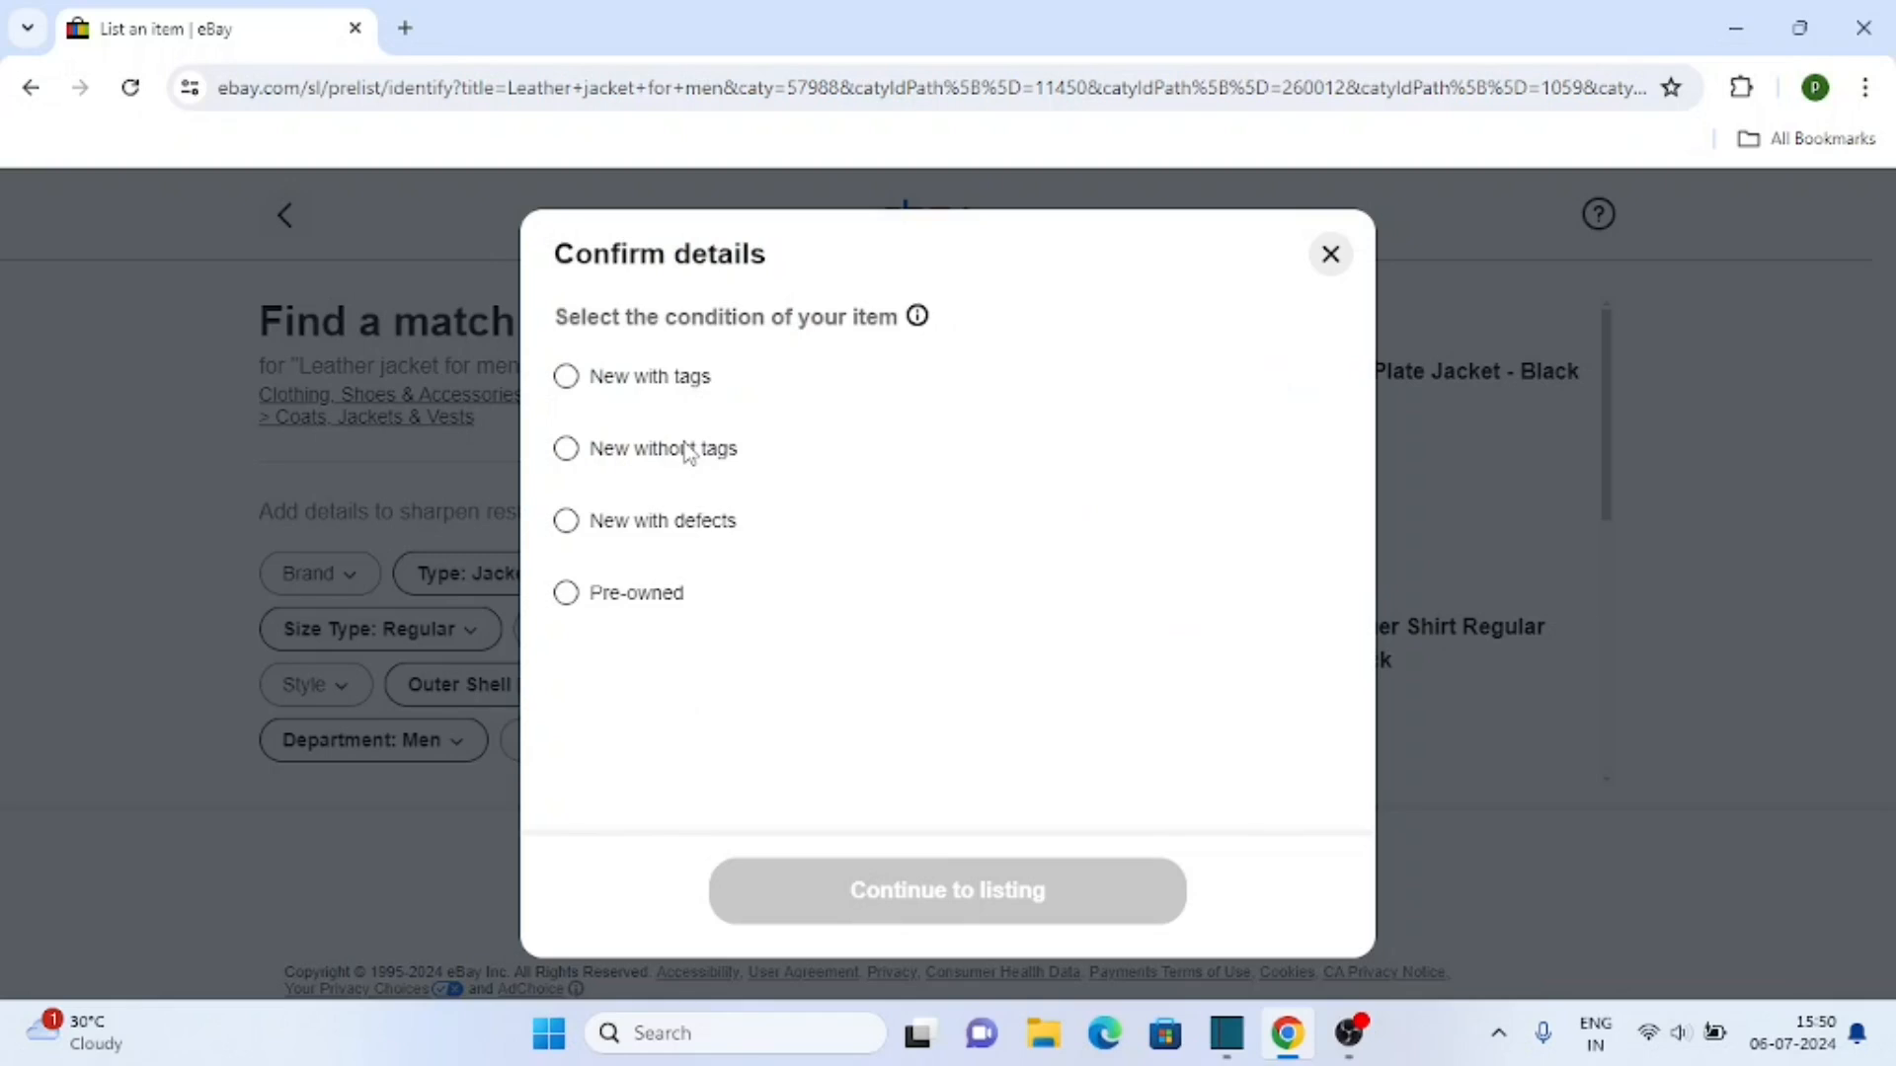
{"action": "left_click_drag", "start_coordinate": [590, 378], "coordinate": [705, 384]}
{"action": "left_click", "coordinate": [859, 405]}
{"action": "left_click_drag", "start_coordinate": [593, 452], "coordinate": [766, 457]}
{"action": "left_click", "coordinate": [766, 464]}
{"action": "left_click_drag", "start_coordinate": [592, 520], "coordinate": [744, 521]}
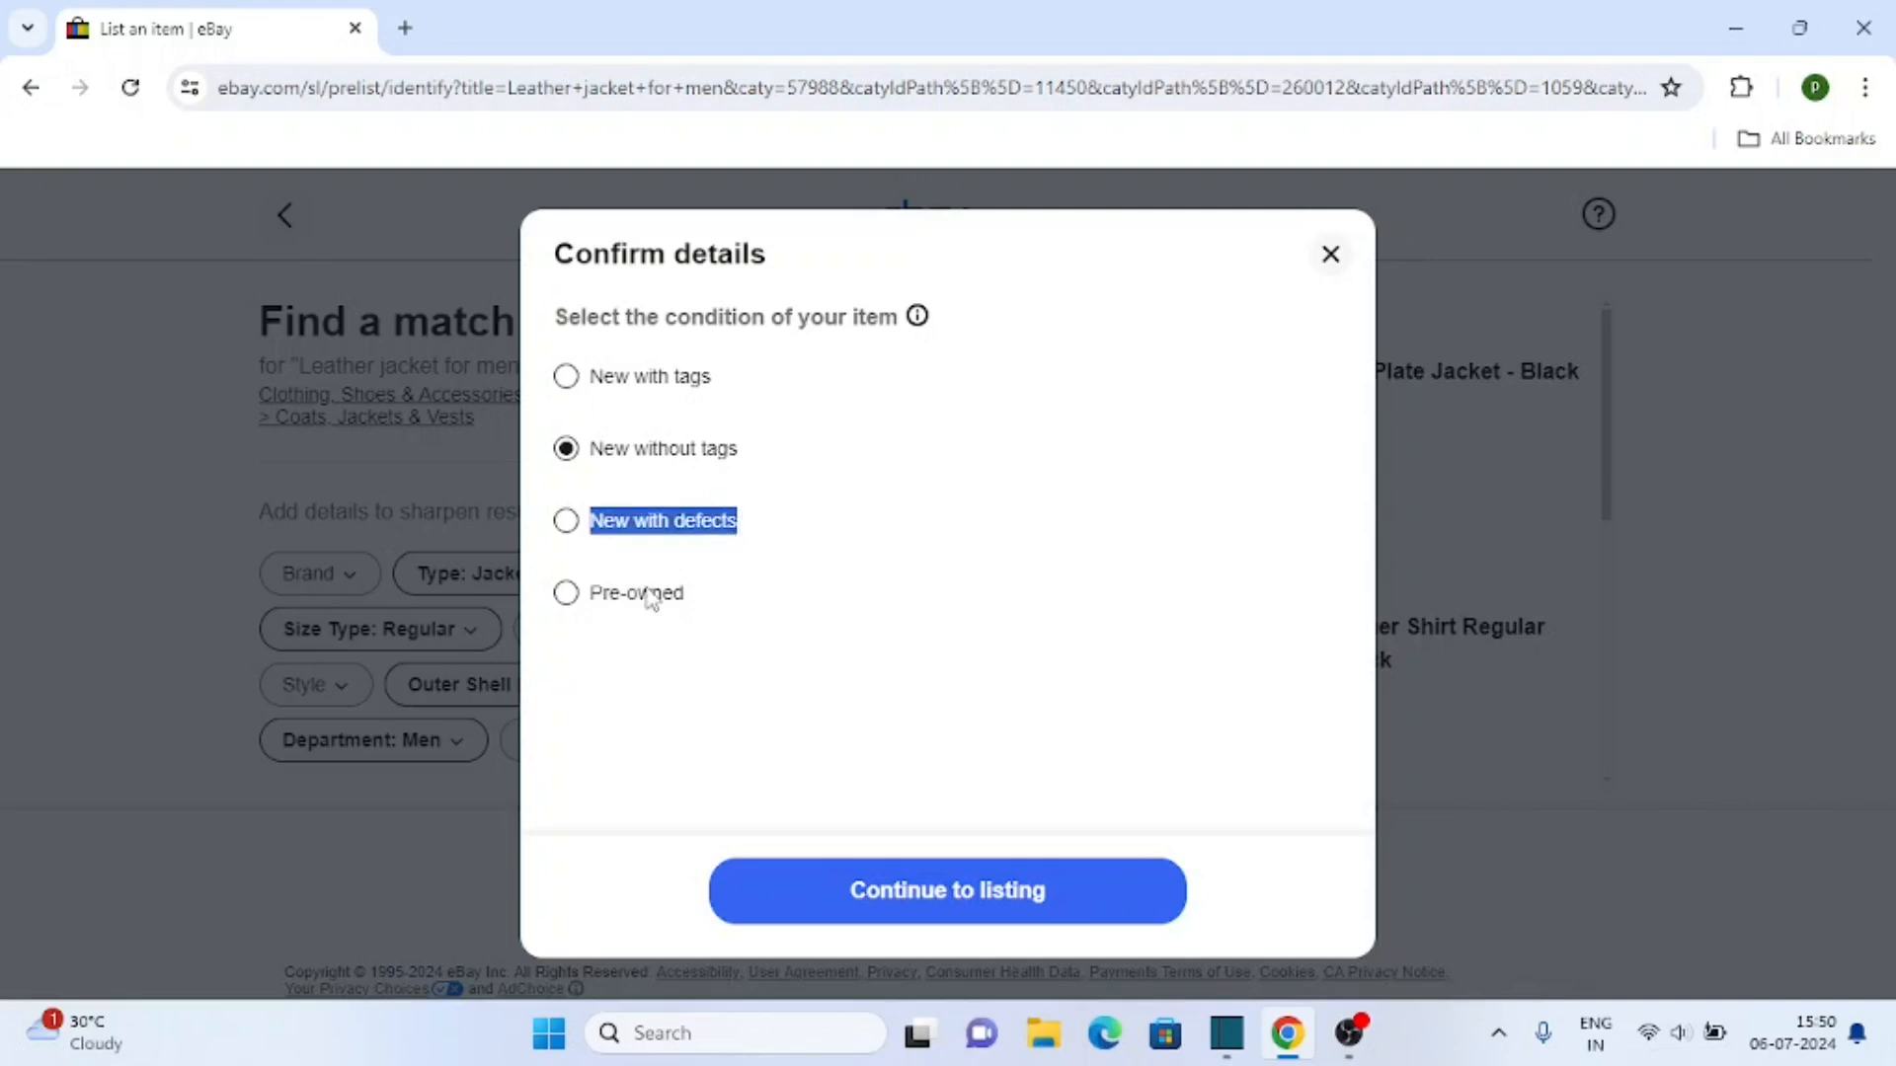
{"action": "left_click_drag", "start_coordinate": [600, 595], "coordinate": [736, 596]}
{"action": "left_click", "coordinate": [555, 604]}
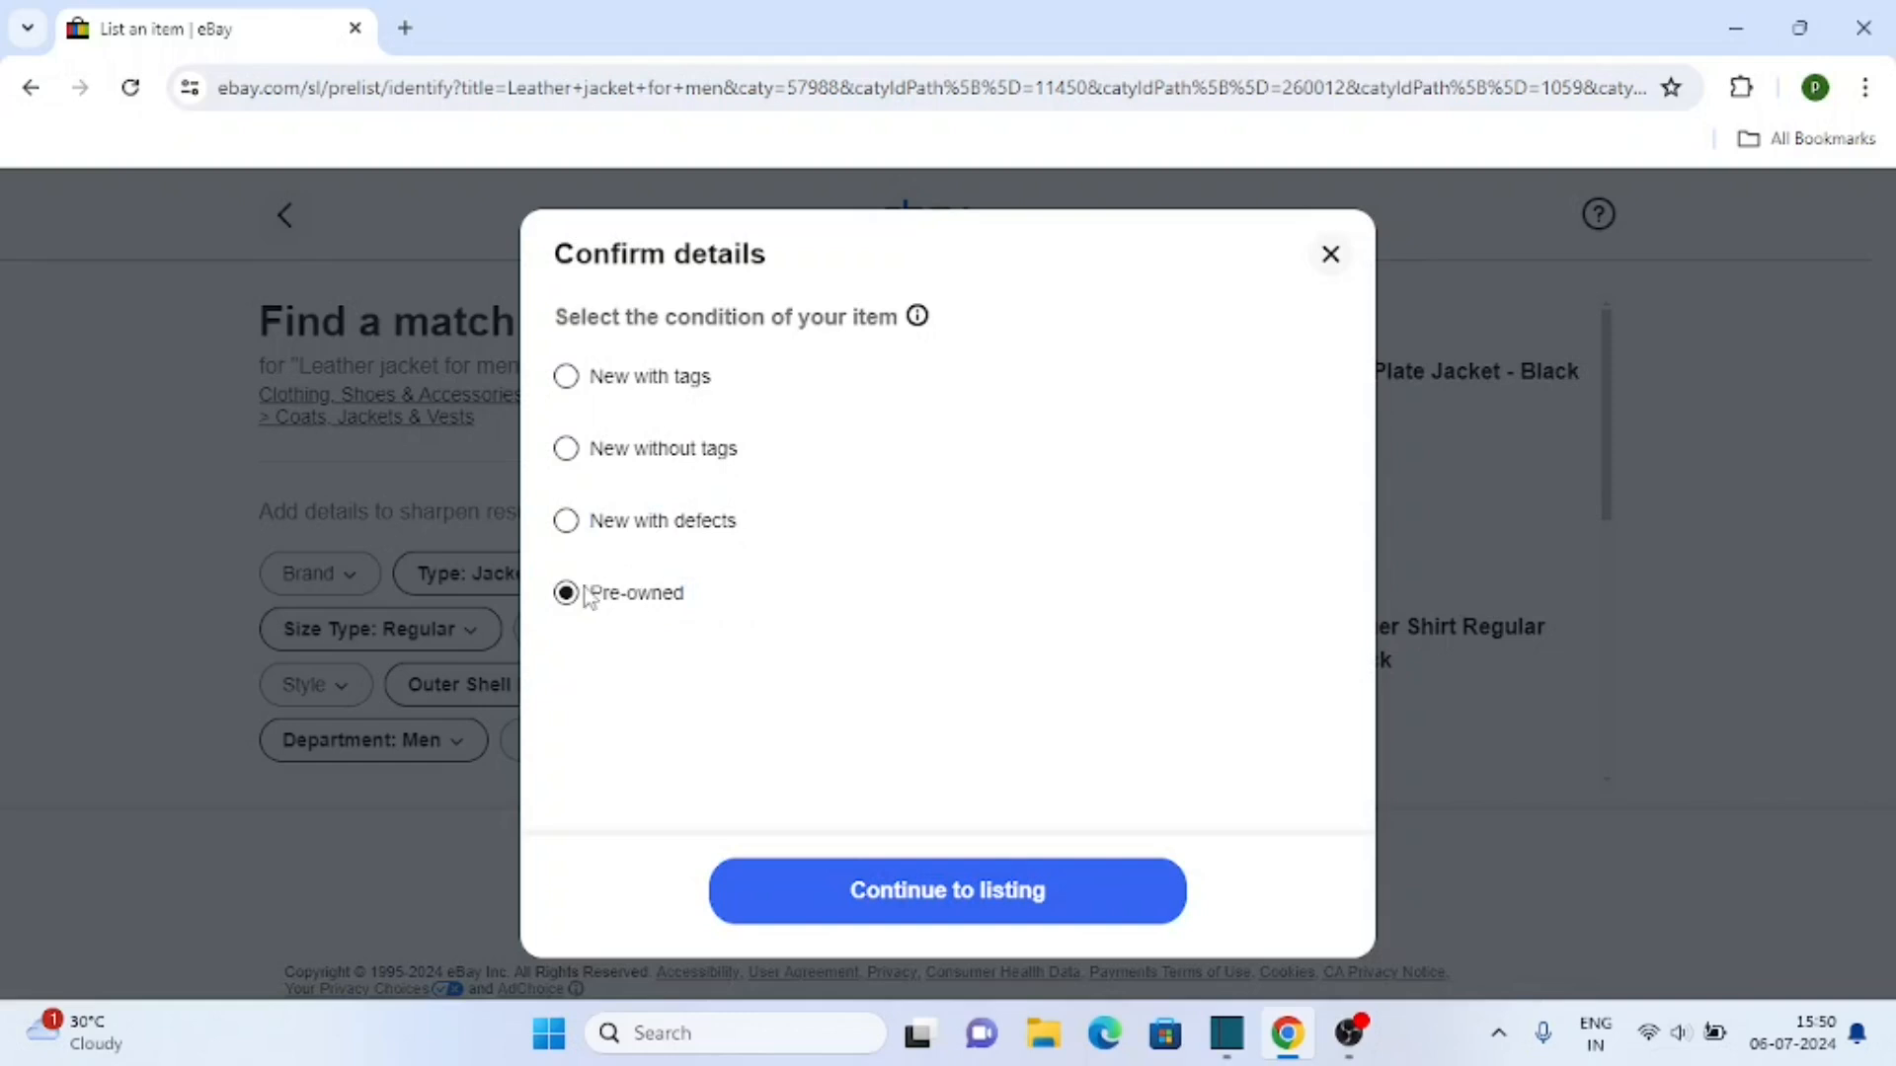
{"action": "left_click", "coordinate": [570, 385]}
{"action": "left_click", "coordinate": [1000, 908]}
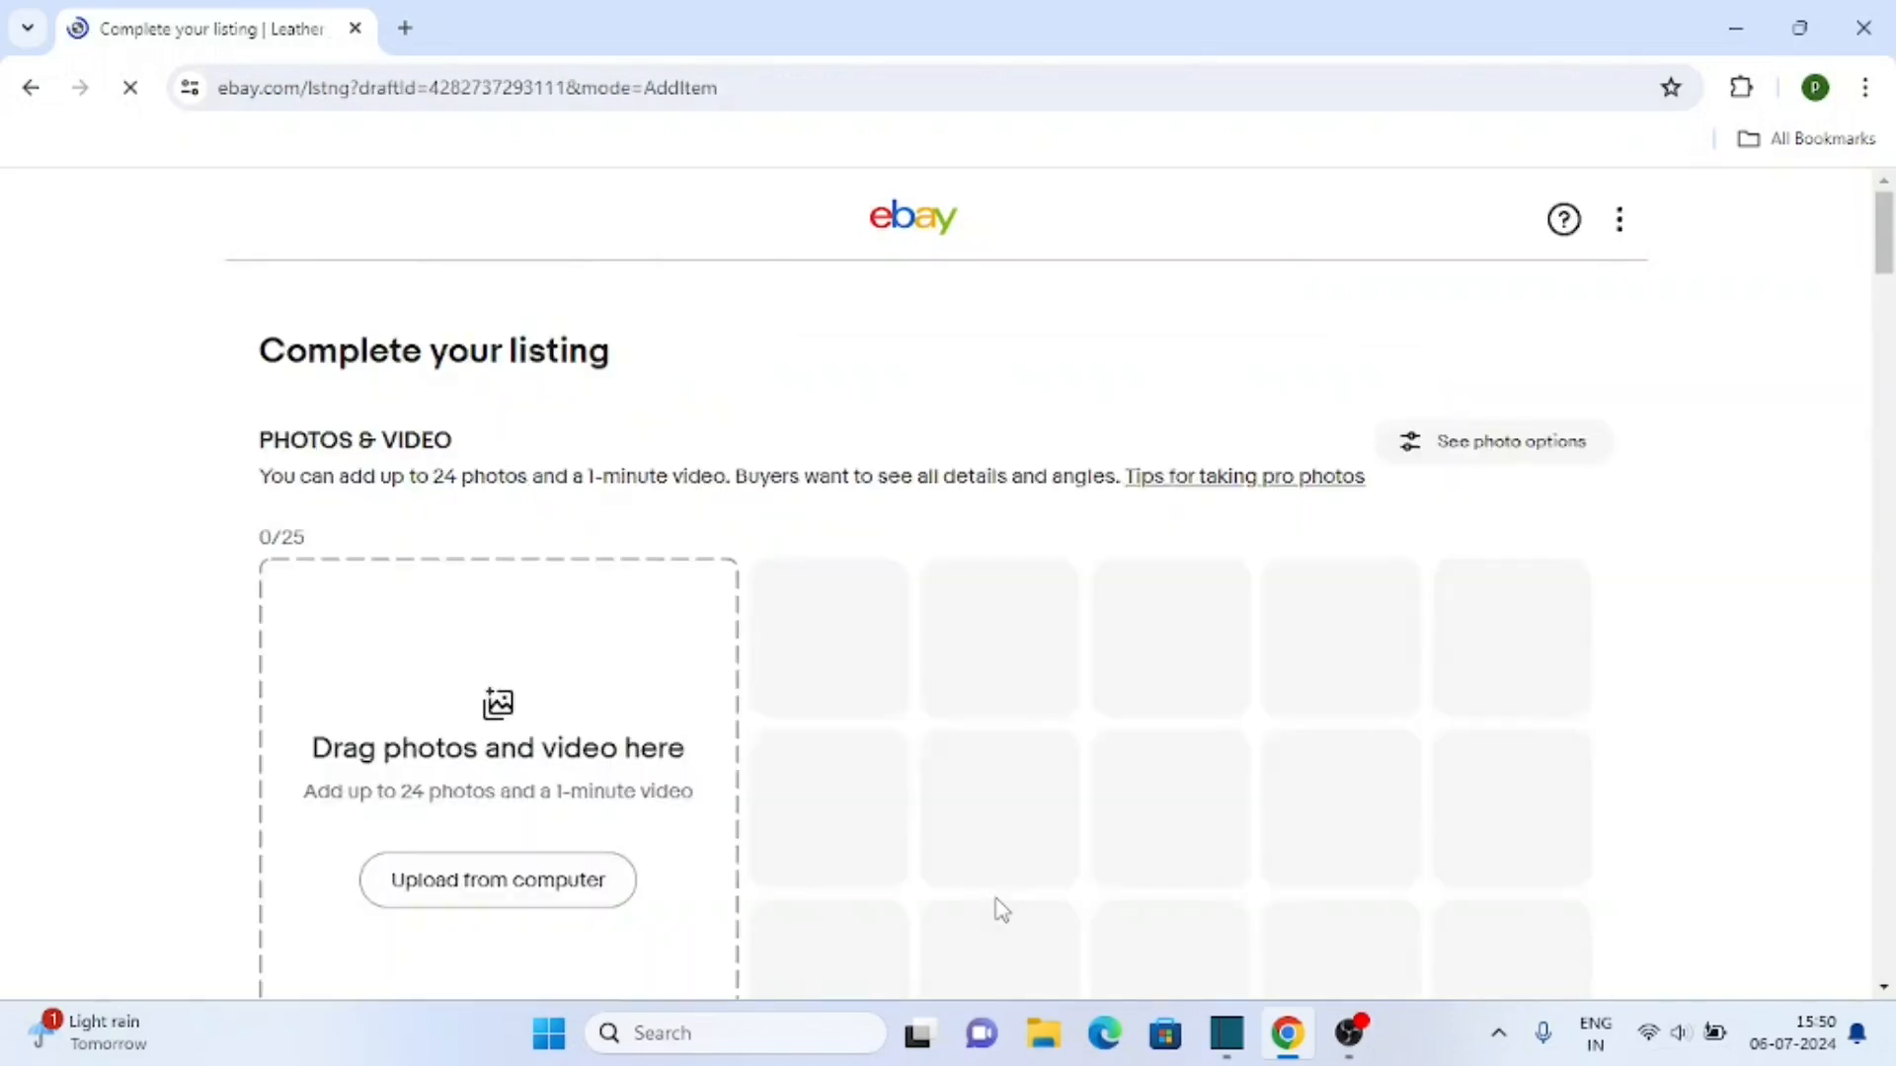
Step: Upload the black jacket photo images.jpeg-91 from the Downloads folder to the listing's photos
{"action": "scroll", "coordinate": [735, 533], "scroll_direction": "down", "scroll_amount": 1}
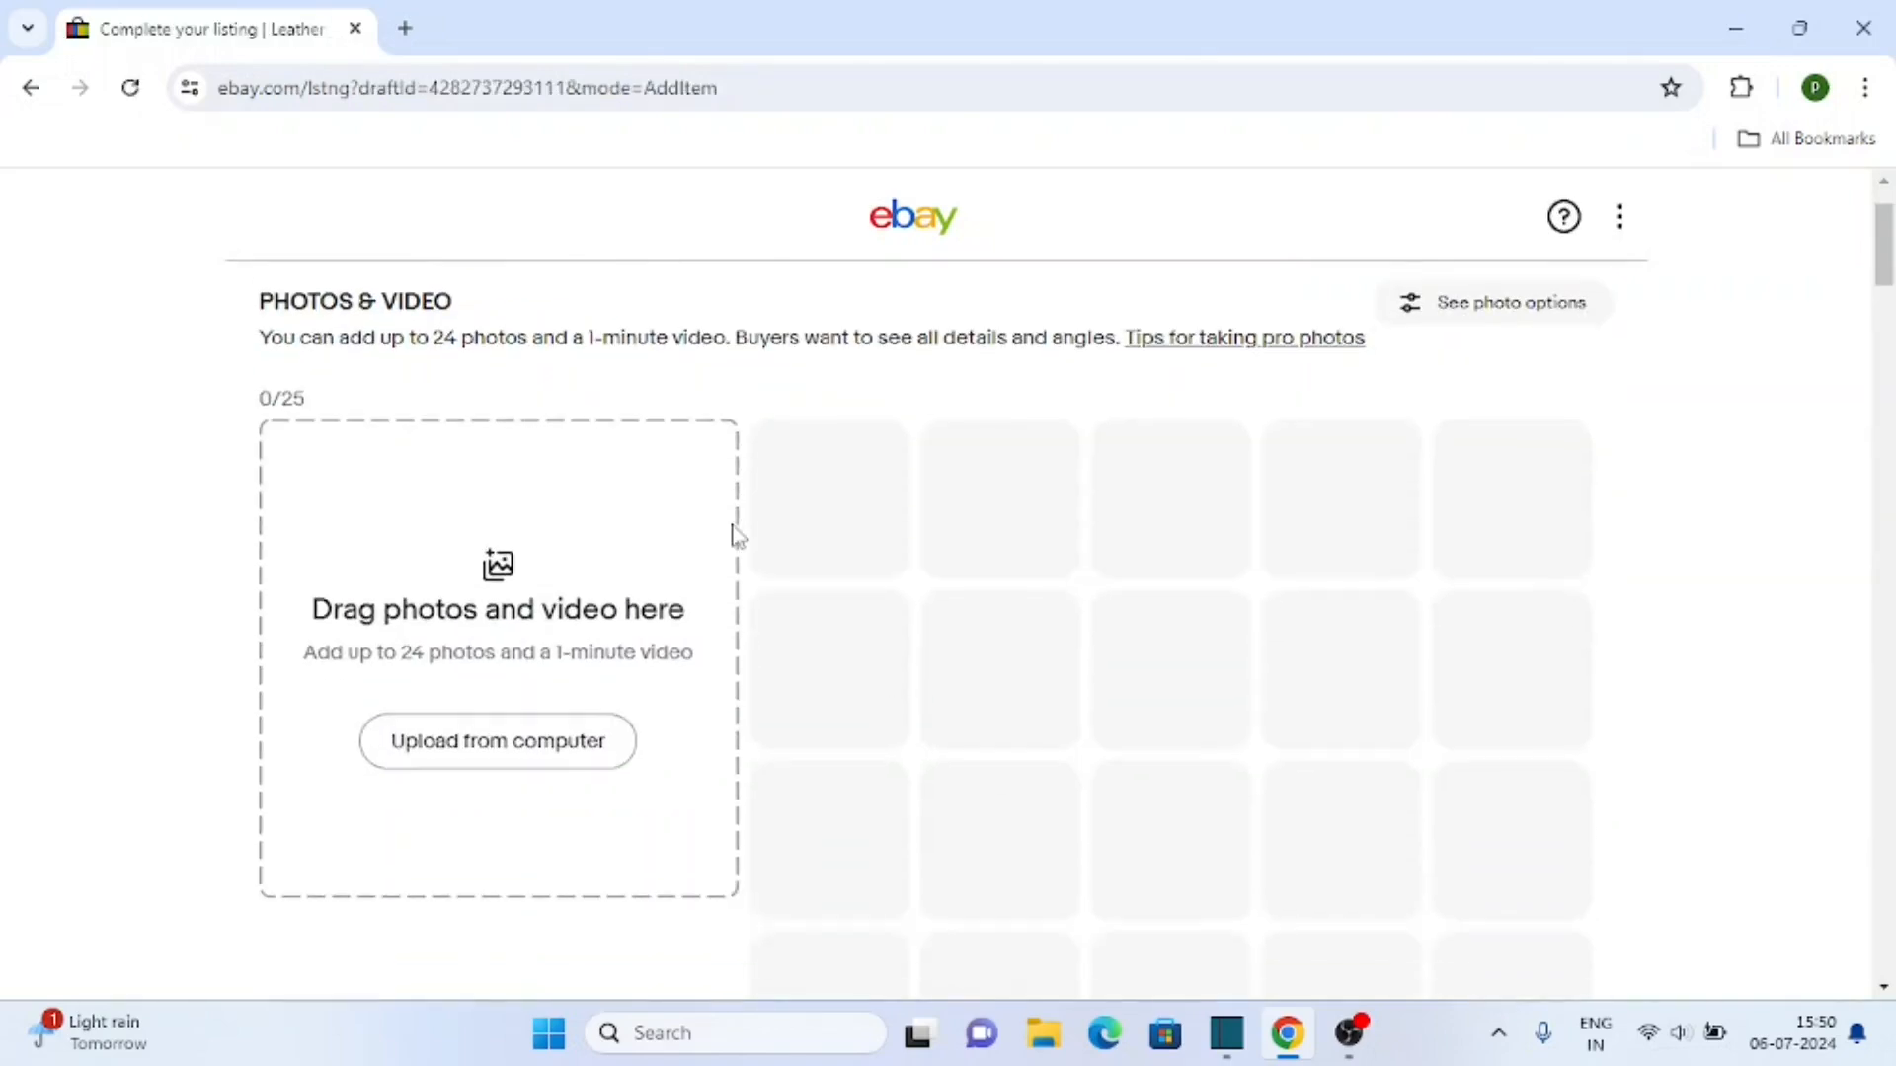
{"action": "left_click_drag", "start_coordinate": [305, 656], "coordinate": [716, 671]}
{"action": "left_click", "coordinate": [546, 677]}
{"action": "left_click", "coordinate": [59, 597]}
{"action": "scroll", "coordinate": [286, 559], "scroll_direction": "down", "scroll_amount": 3}
{"action": "scroll", "coordinate": [313, 589], "scroll_direction": "up", "scroll_amount": 2}
{"action": "scroll", "coordinate": [457, 596], "scroll_direction": "down", "scroll_amount": 4}
{"action": "scroll", "coordinate": [459, 598], "scroll_direction": "up", "scroll_amount": 3}
{"action": "scroll", "coordinate": [461, 598], "scroll_direction": "up", "scroll_amount": 3}
{"action": "left_click", "coordinate": [498, 742]}
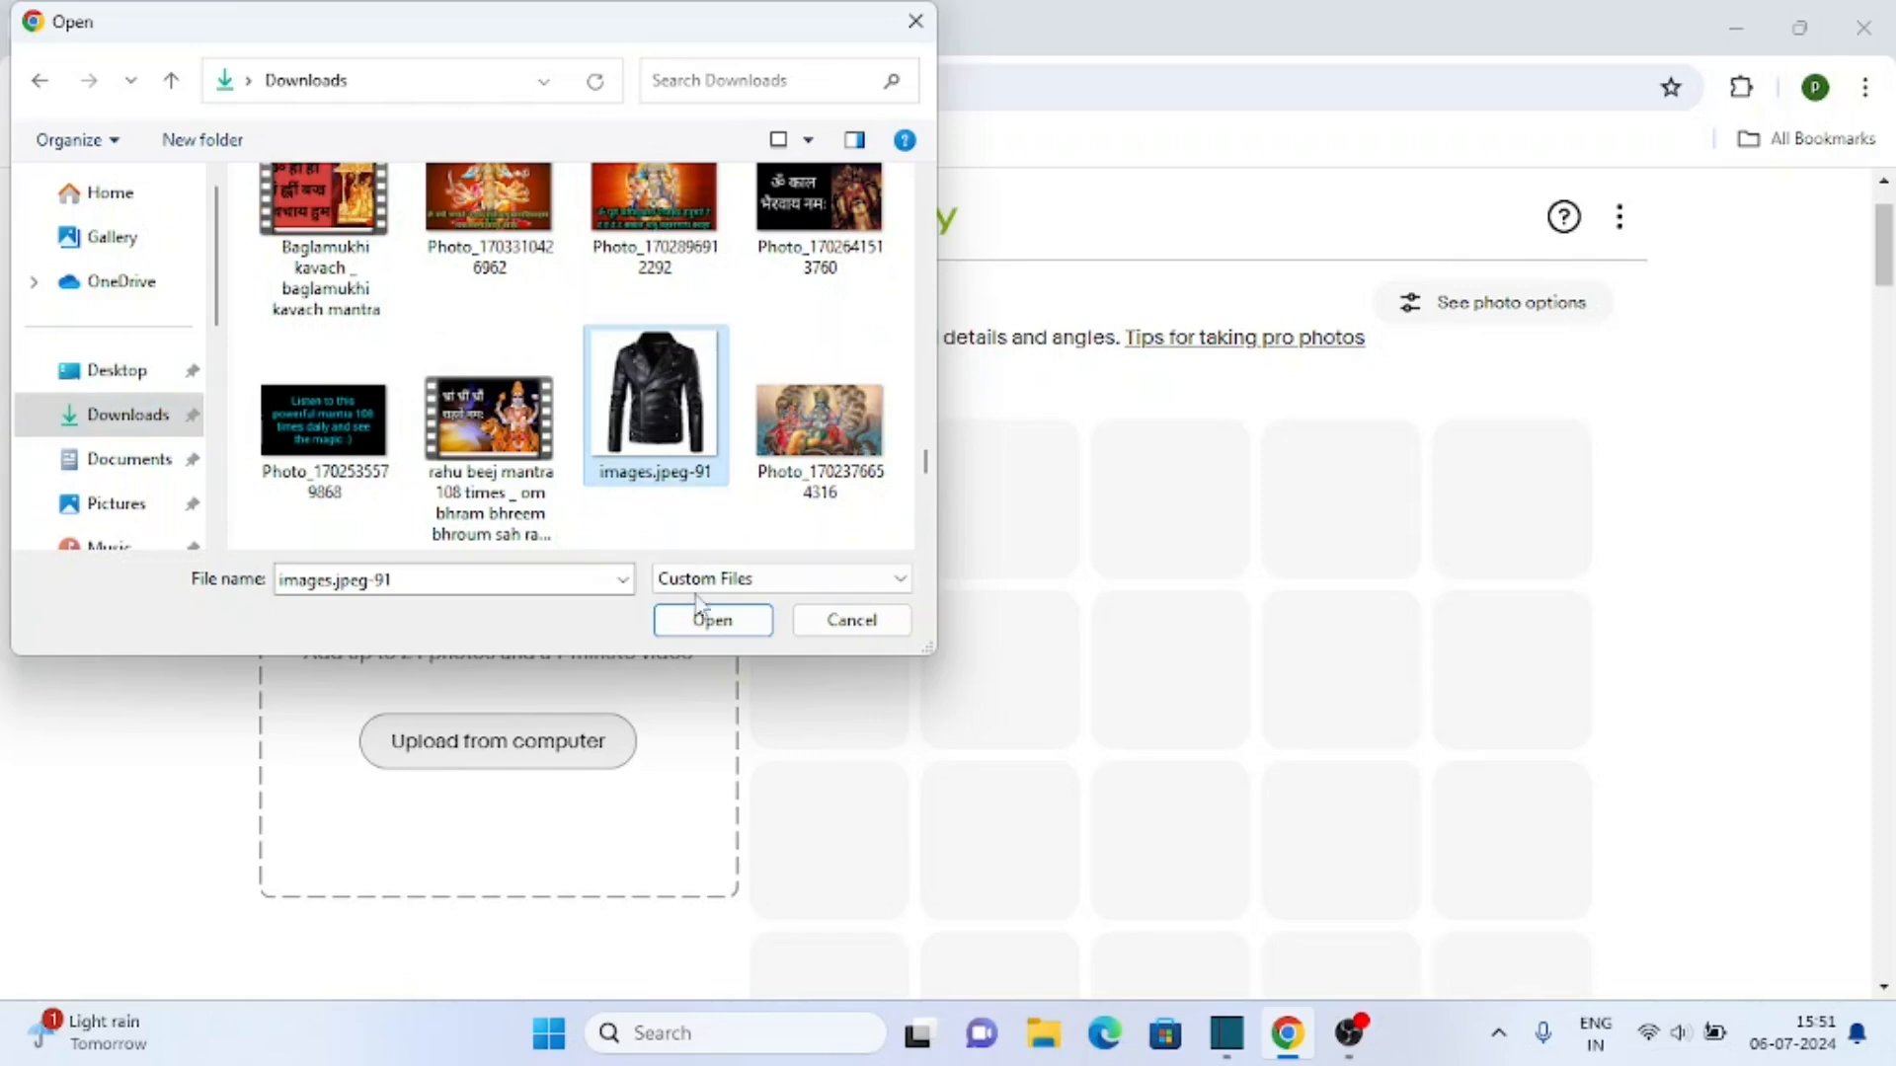
{"action": "left_click", "coordinate": [721, 620]}
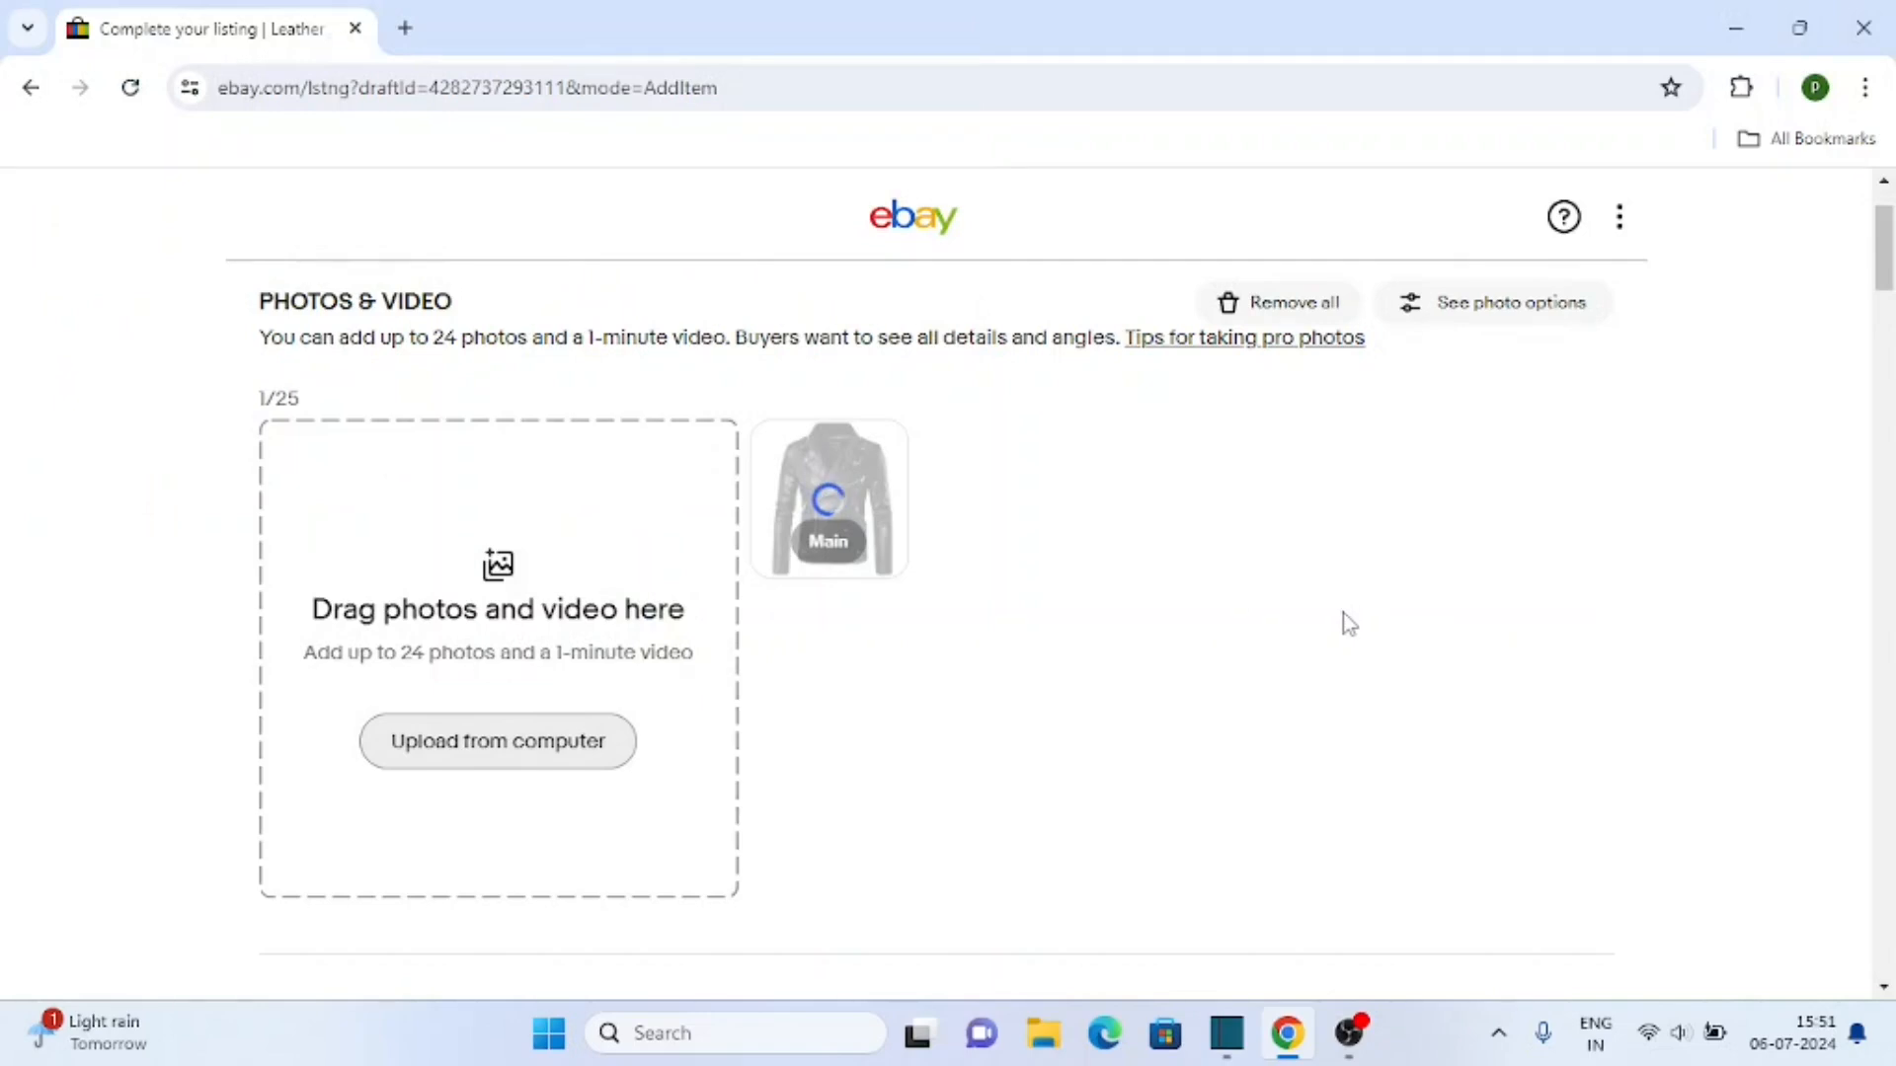
{"action": "mouse_move", "coordinate": [824, 510]}
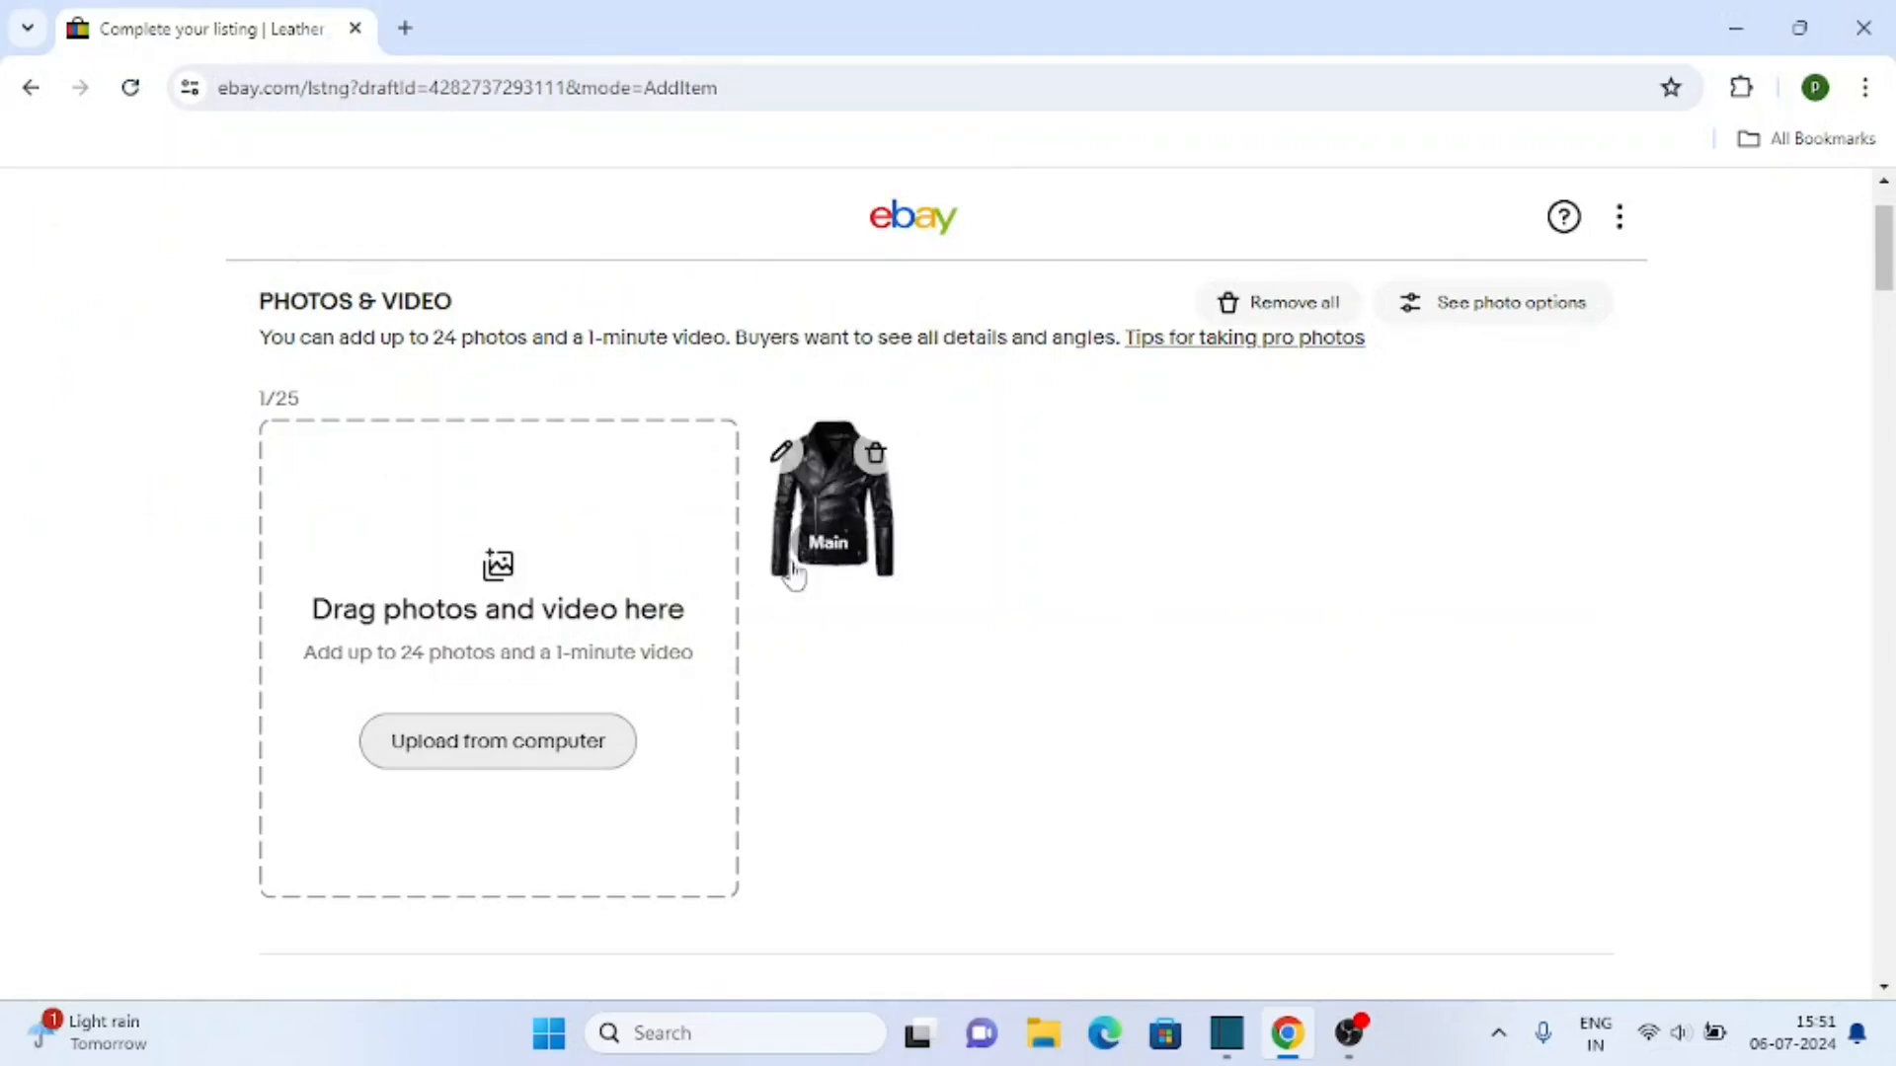
Step: Change the item title to "Leather jacket for men in black color"
{"action": "scroll", "coordinate": [572, 639], "scroll_direction": "down", "scroll_amount": 5}
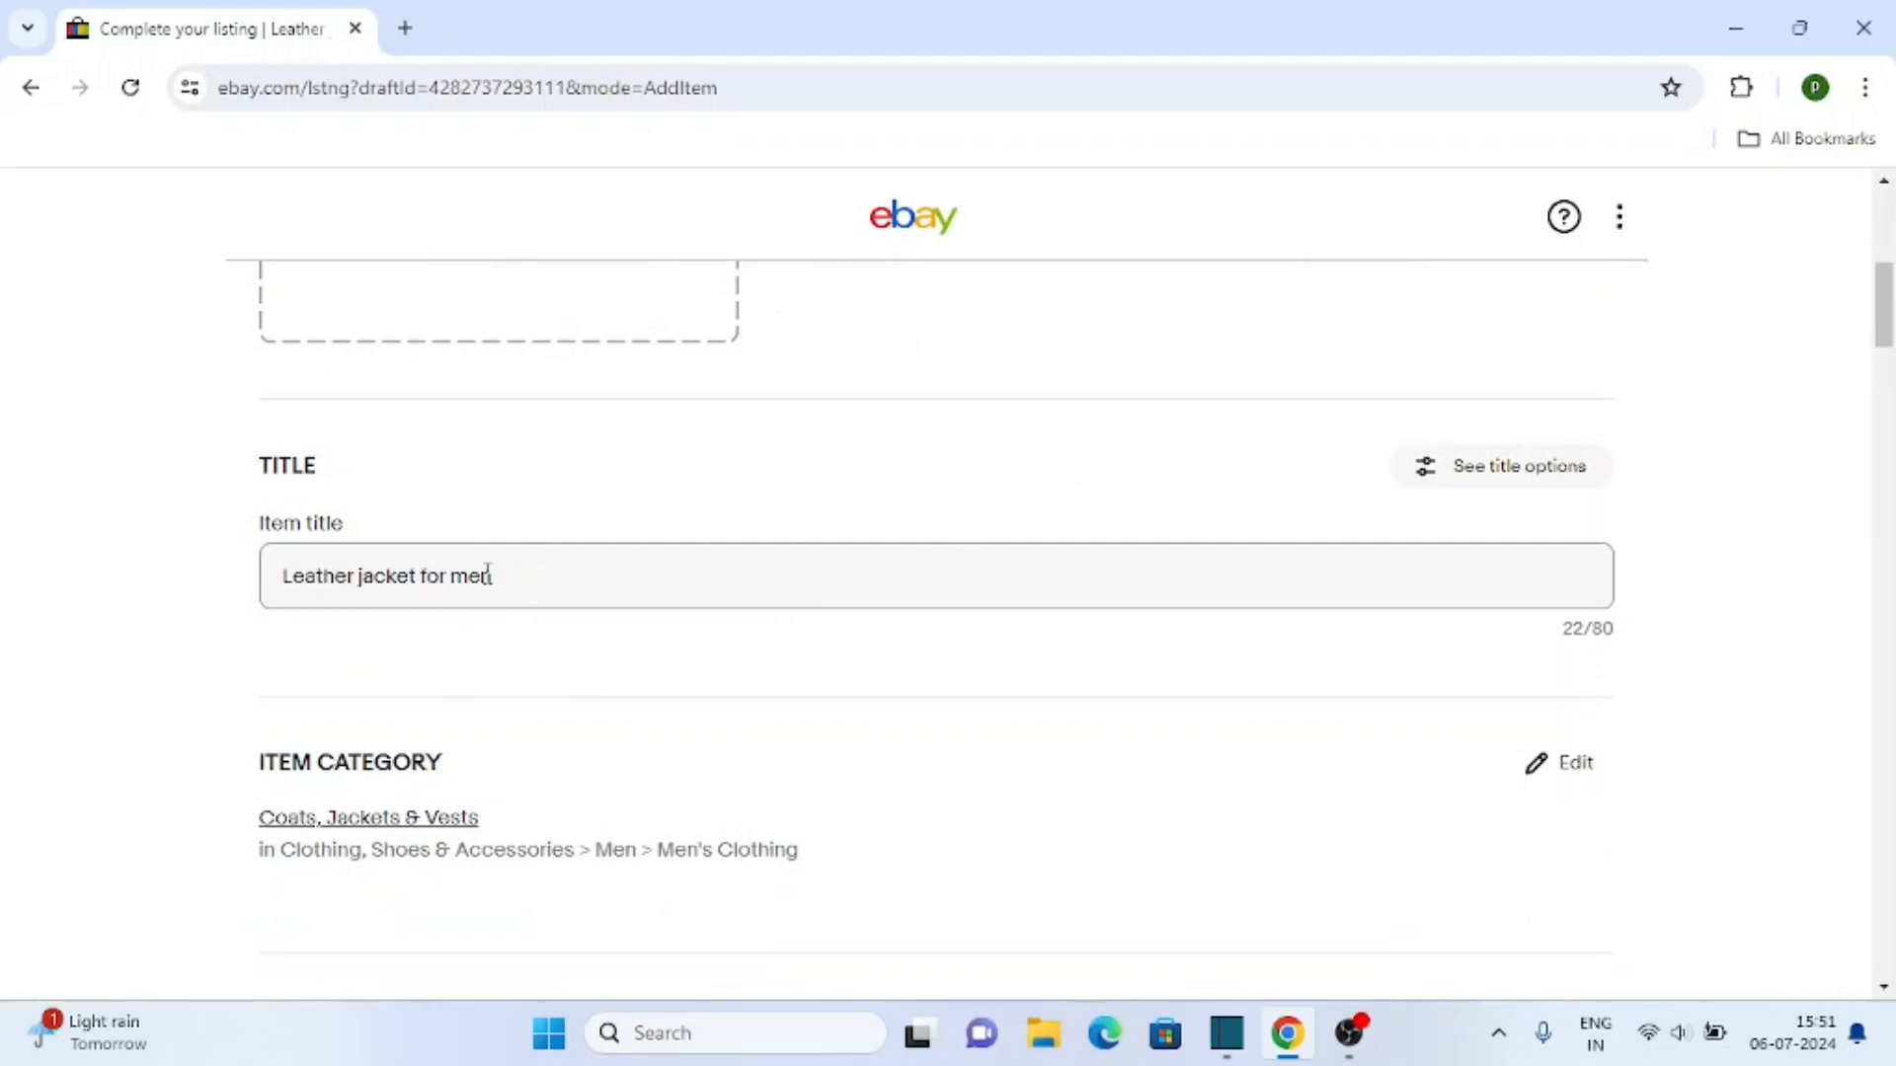
{"action": "left_click", "coordinate": [546, 573]}
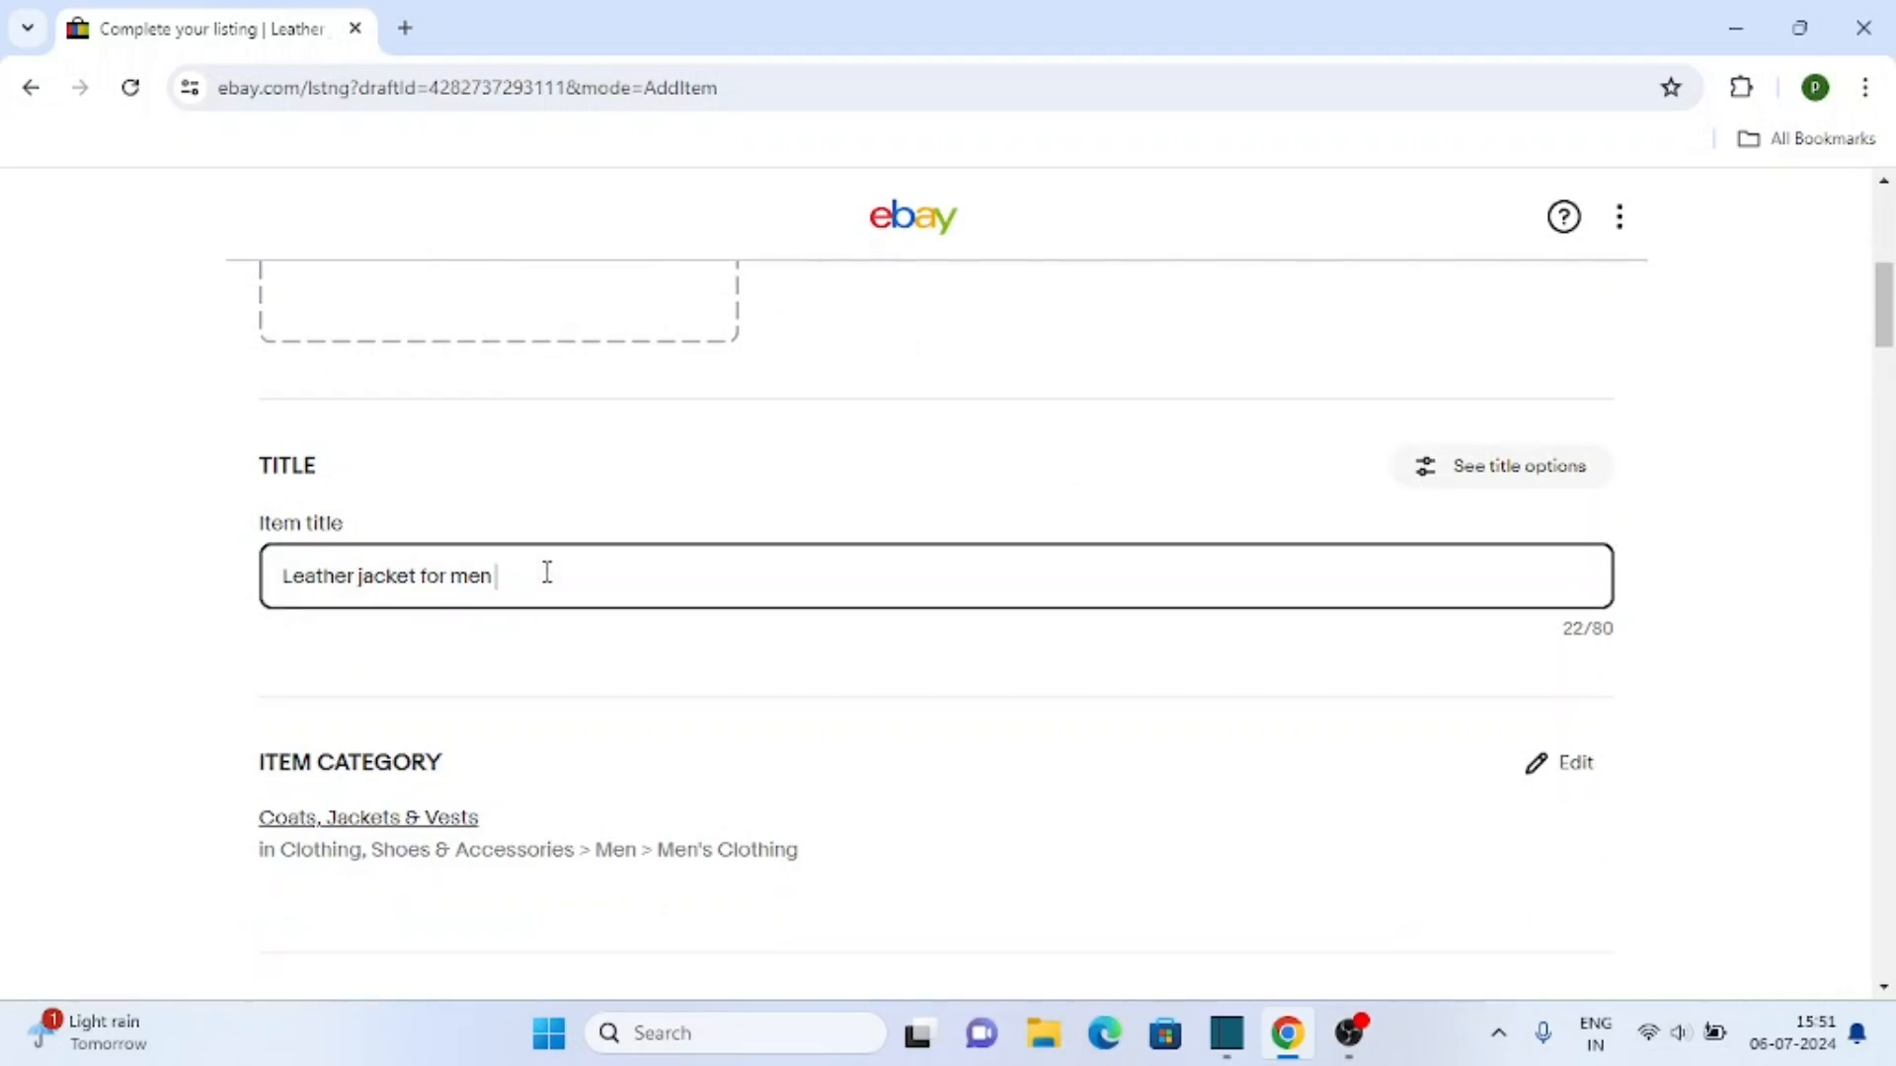
{"action": "type", "text": "in black"}
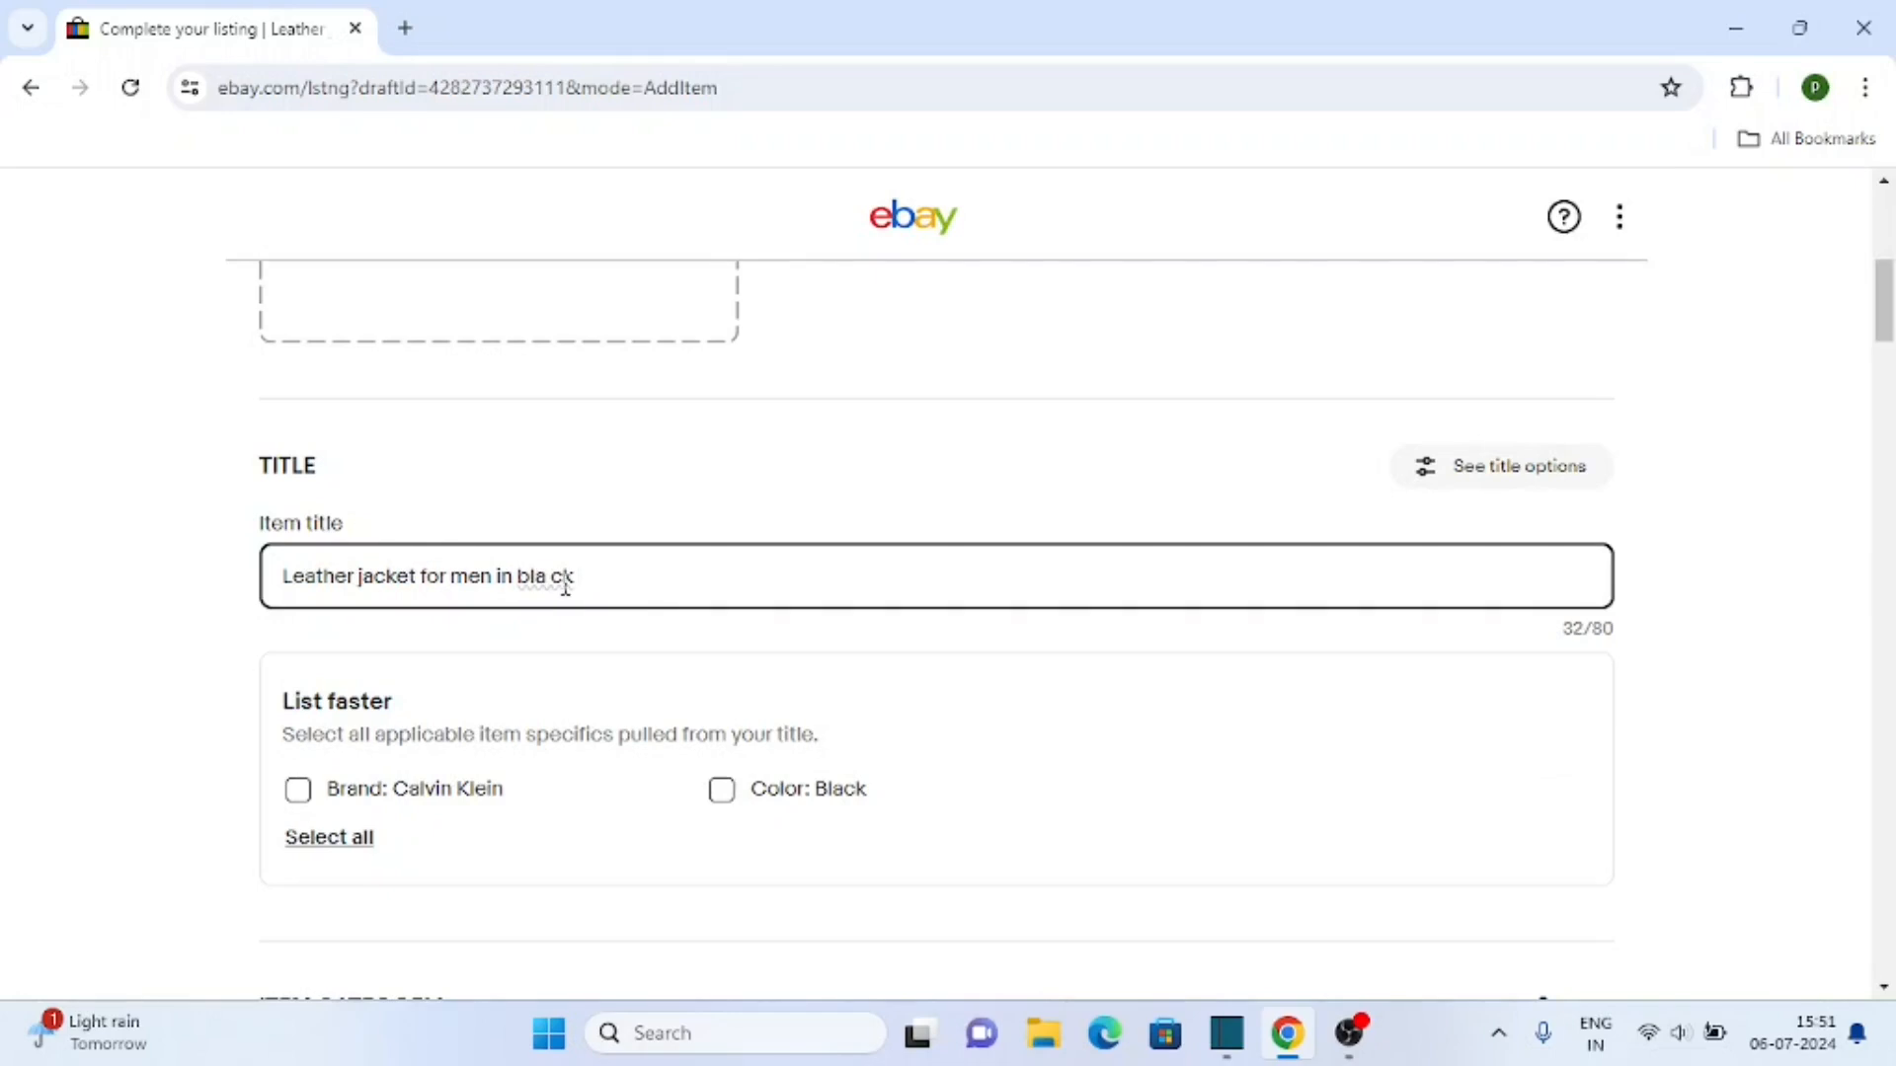
{"action": "key", "text": "BackSpace"}
{"action": "type", "text": "color"}
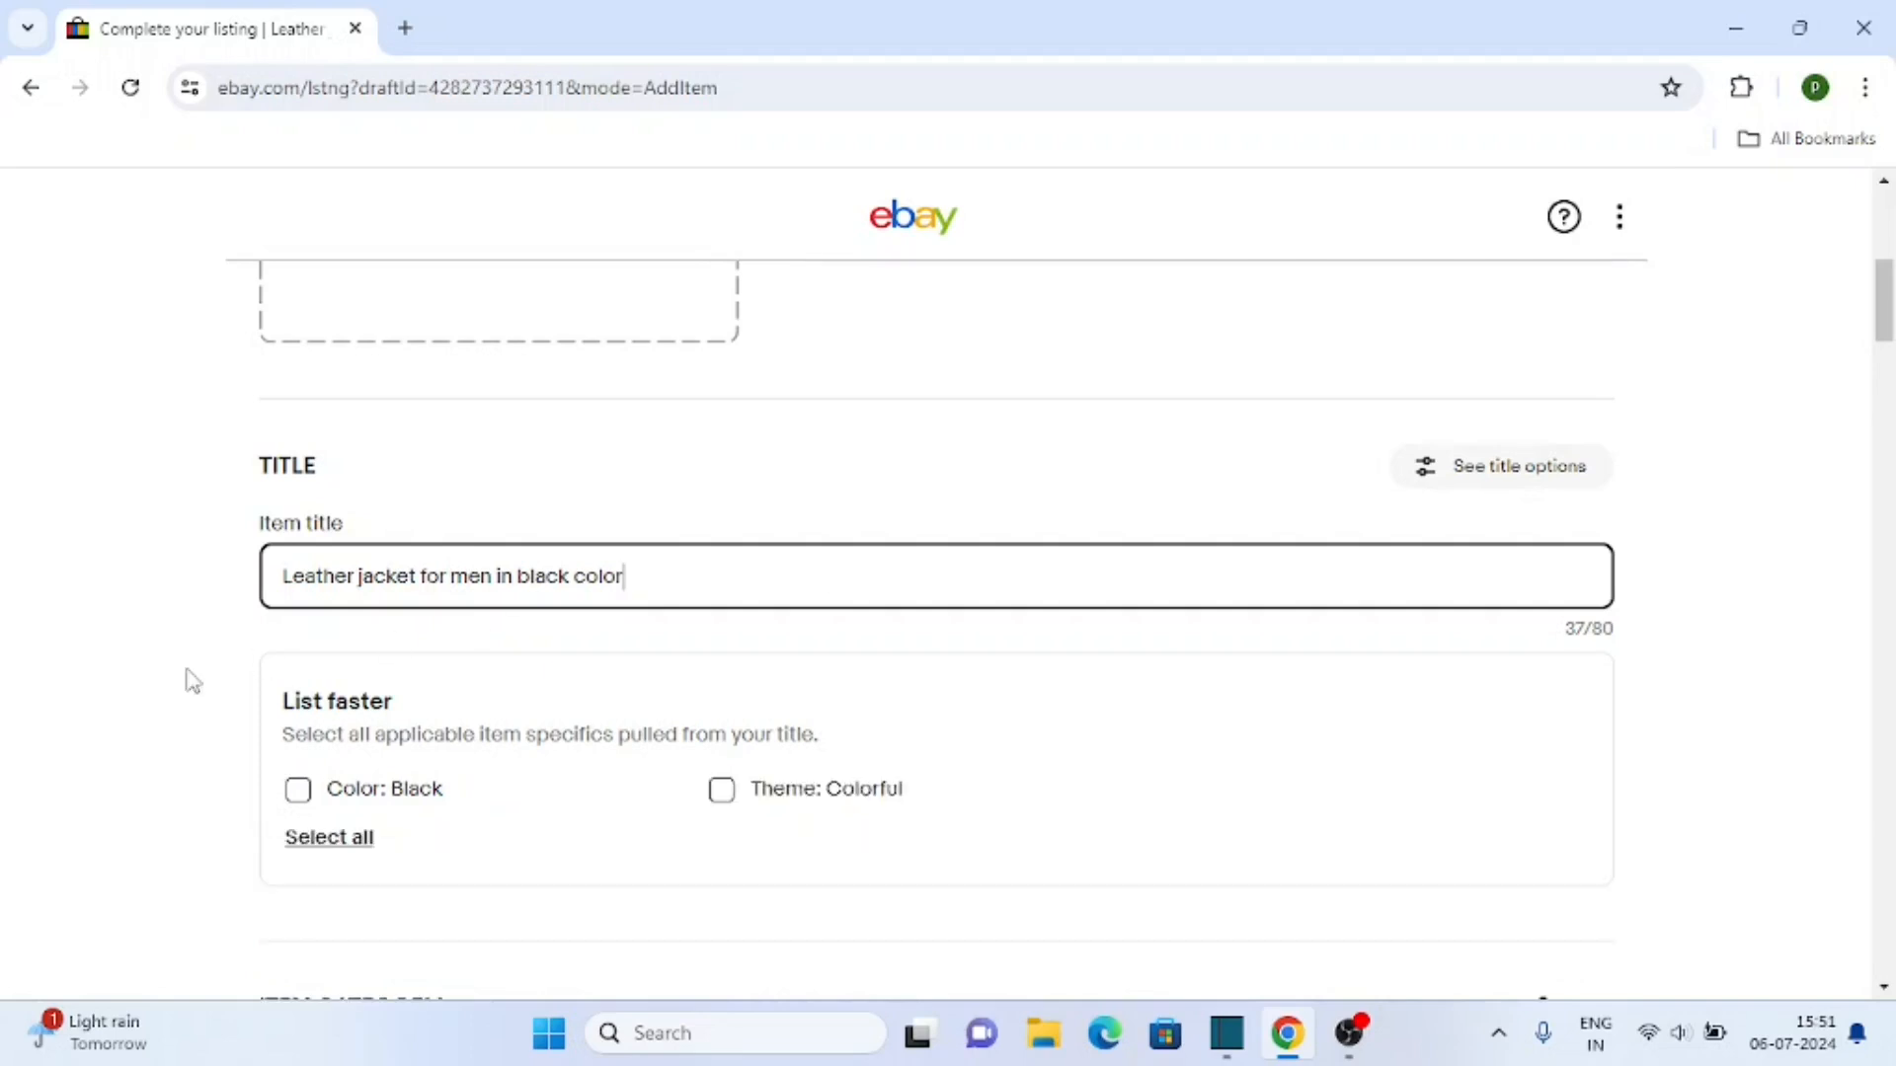
{"action": "scroll", "coordinate": [218, 673], "scroll_direction": "down", "scroll_amount": 1}
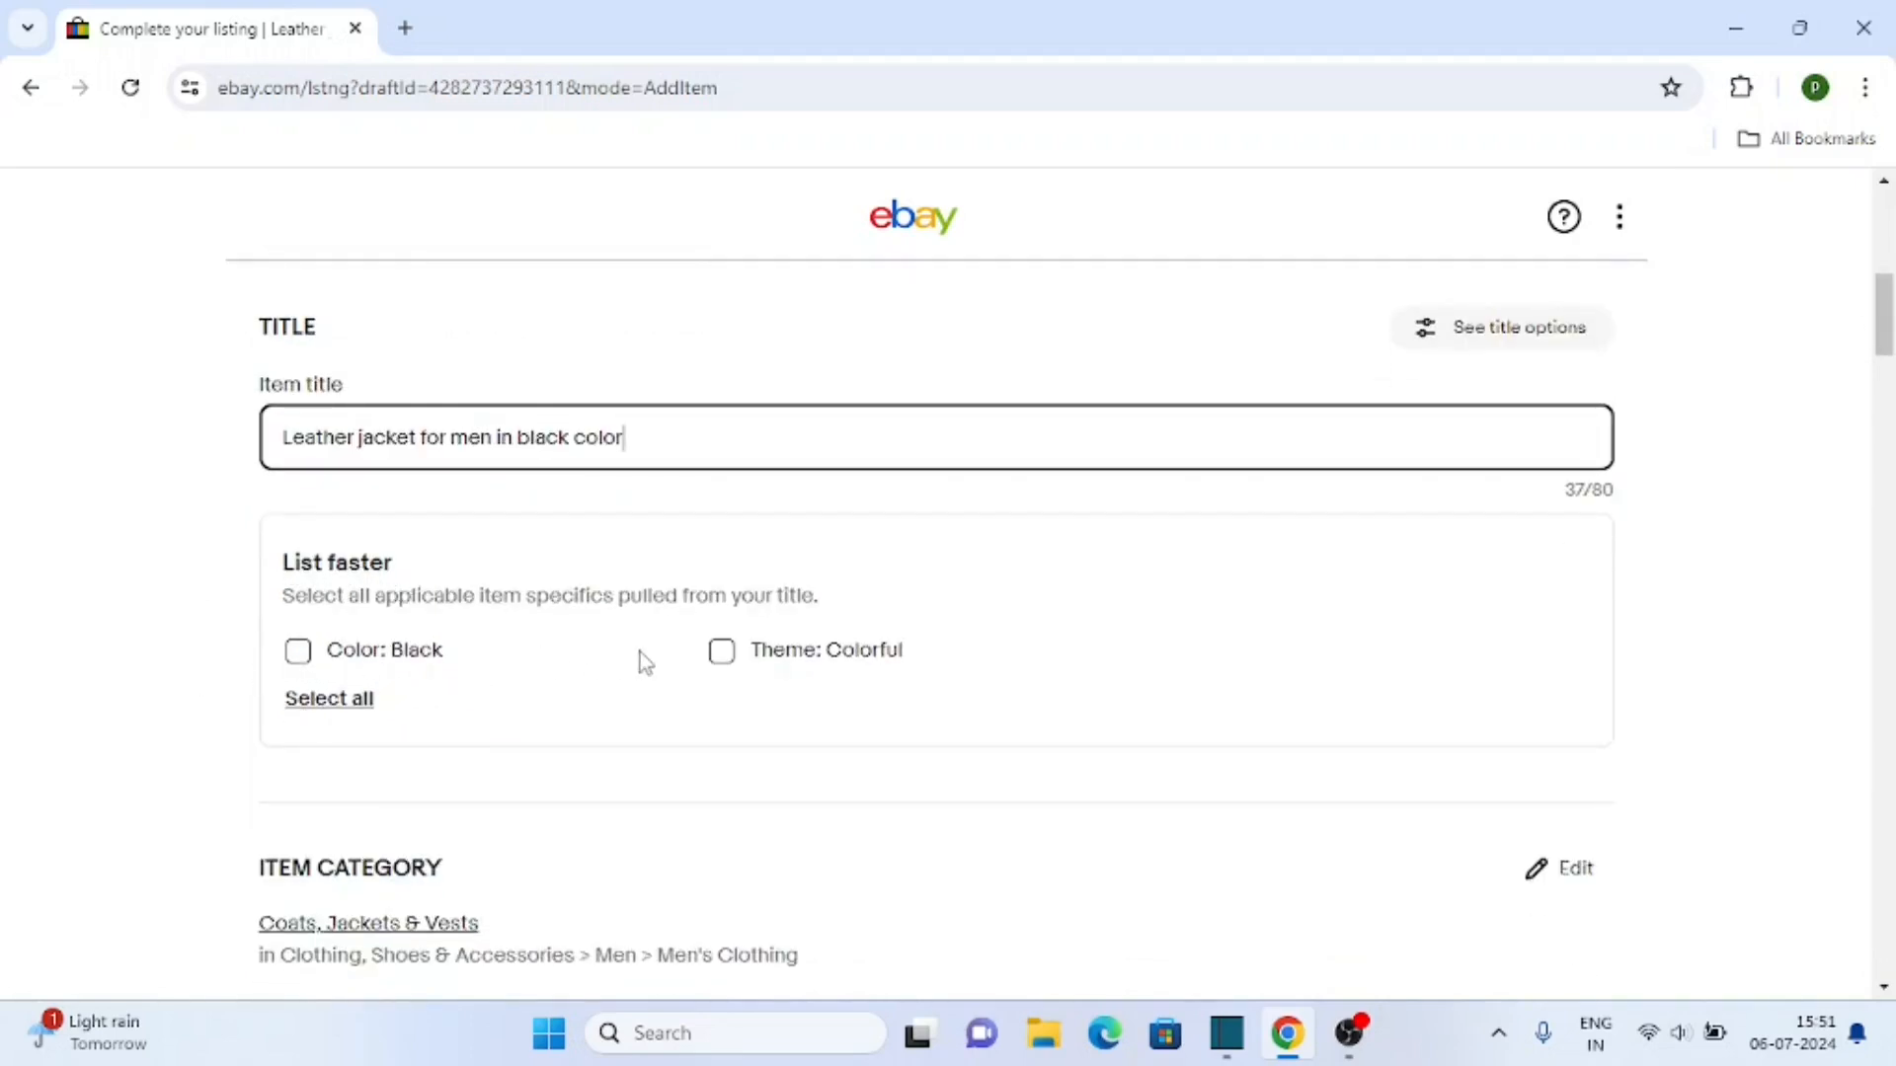
{"action": "left_click", "coordinate": [136, 668]}
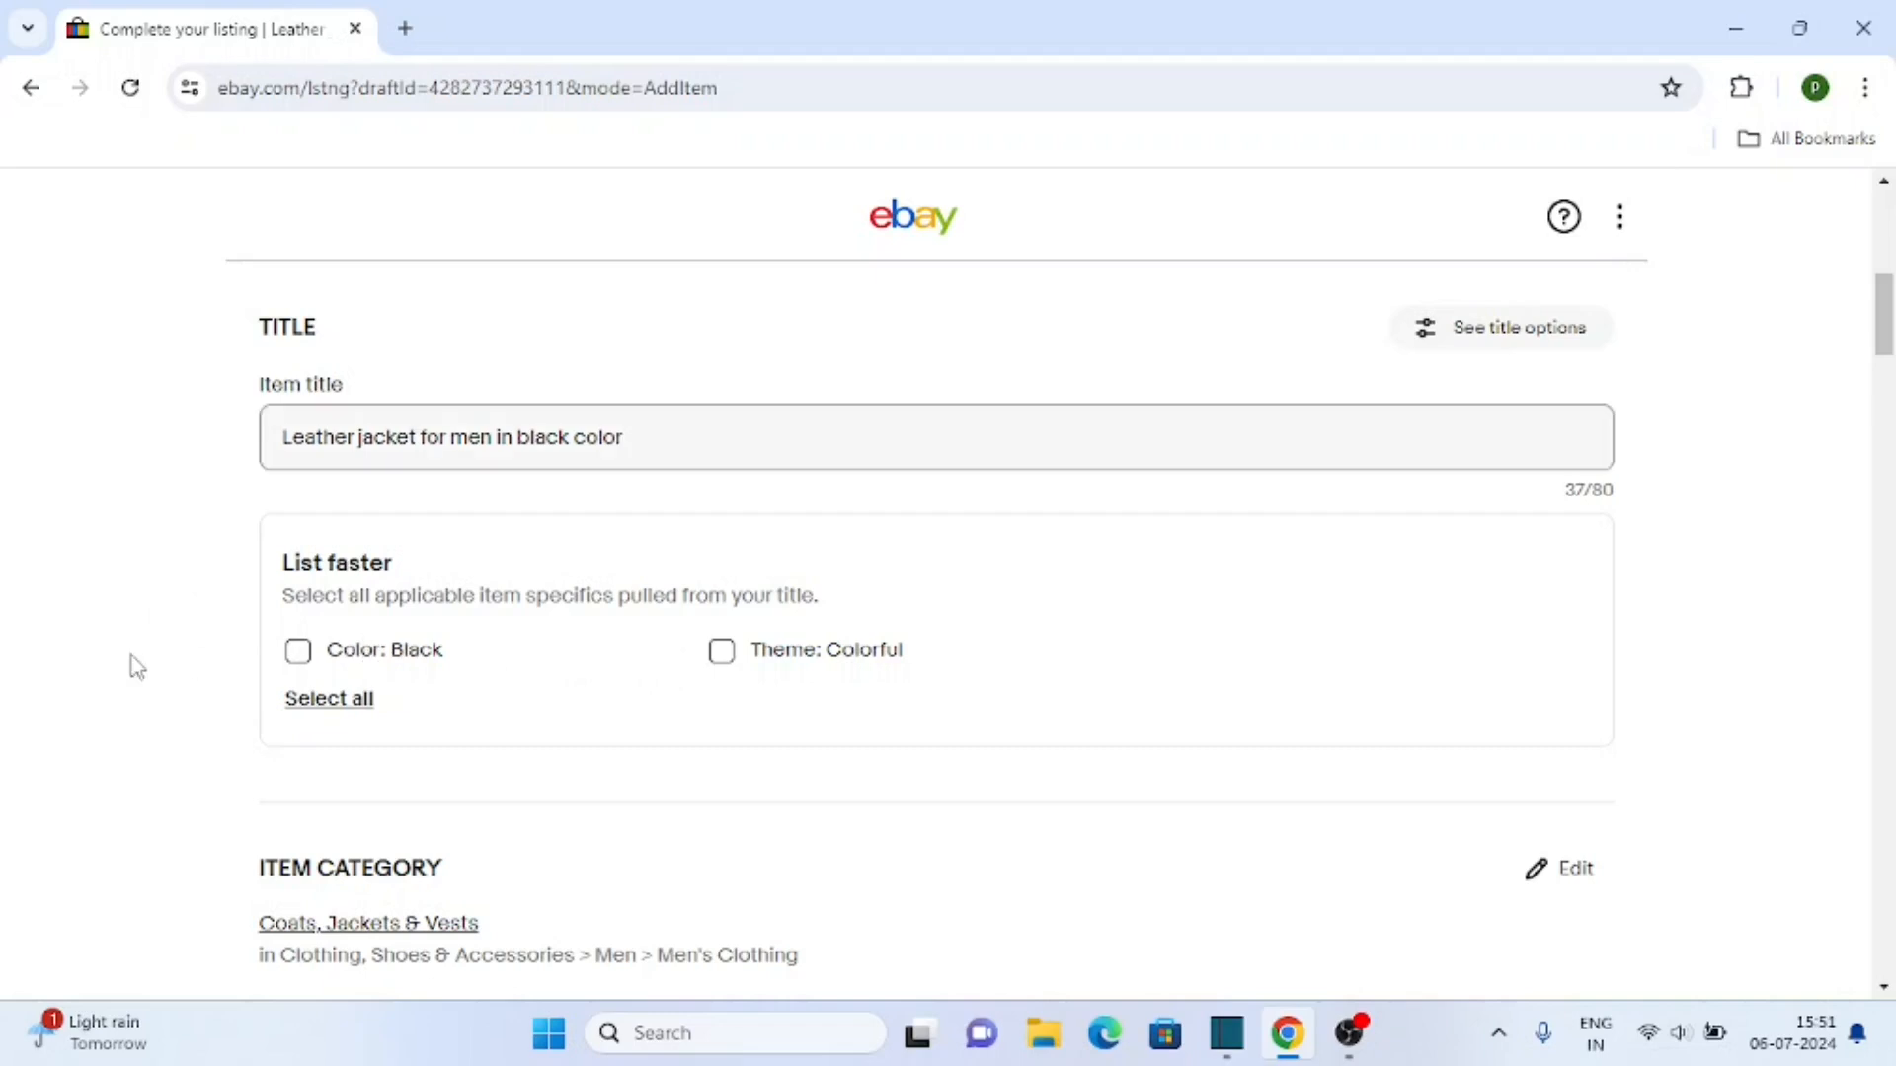
Step: Set the jacket's brand to Unbranded in the required item specifics
{"action": "scroll", "coordinate": [136, 667], "scroll_direction": "down", "scroll_amount": 4}
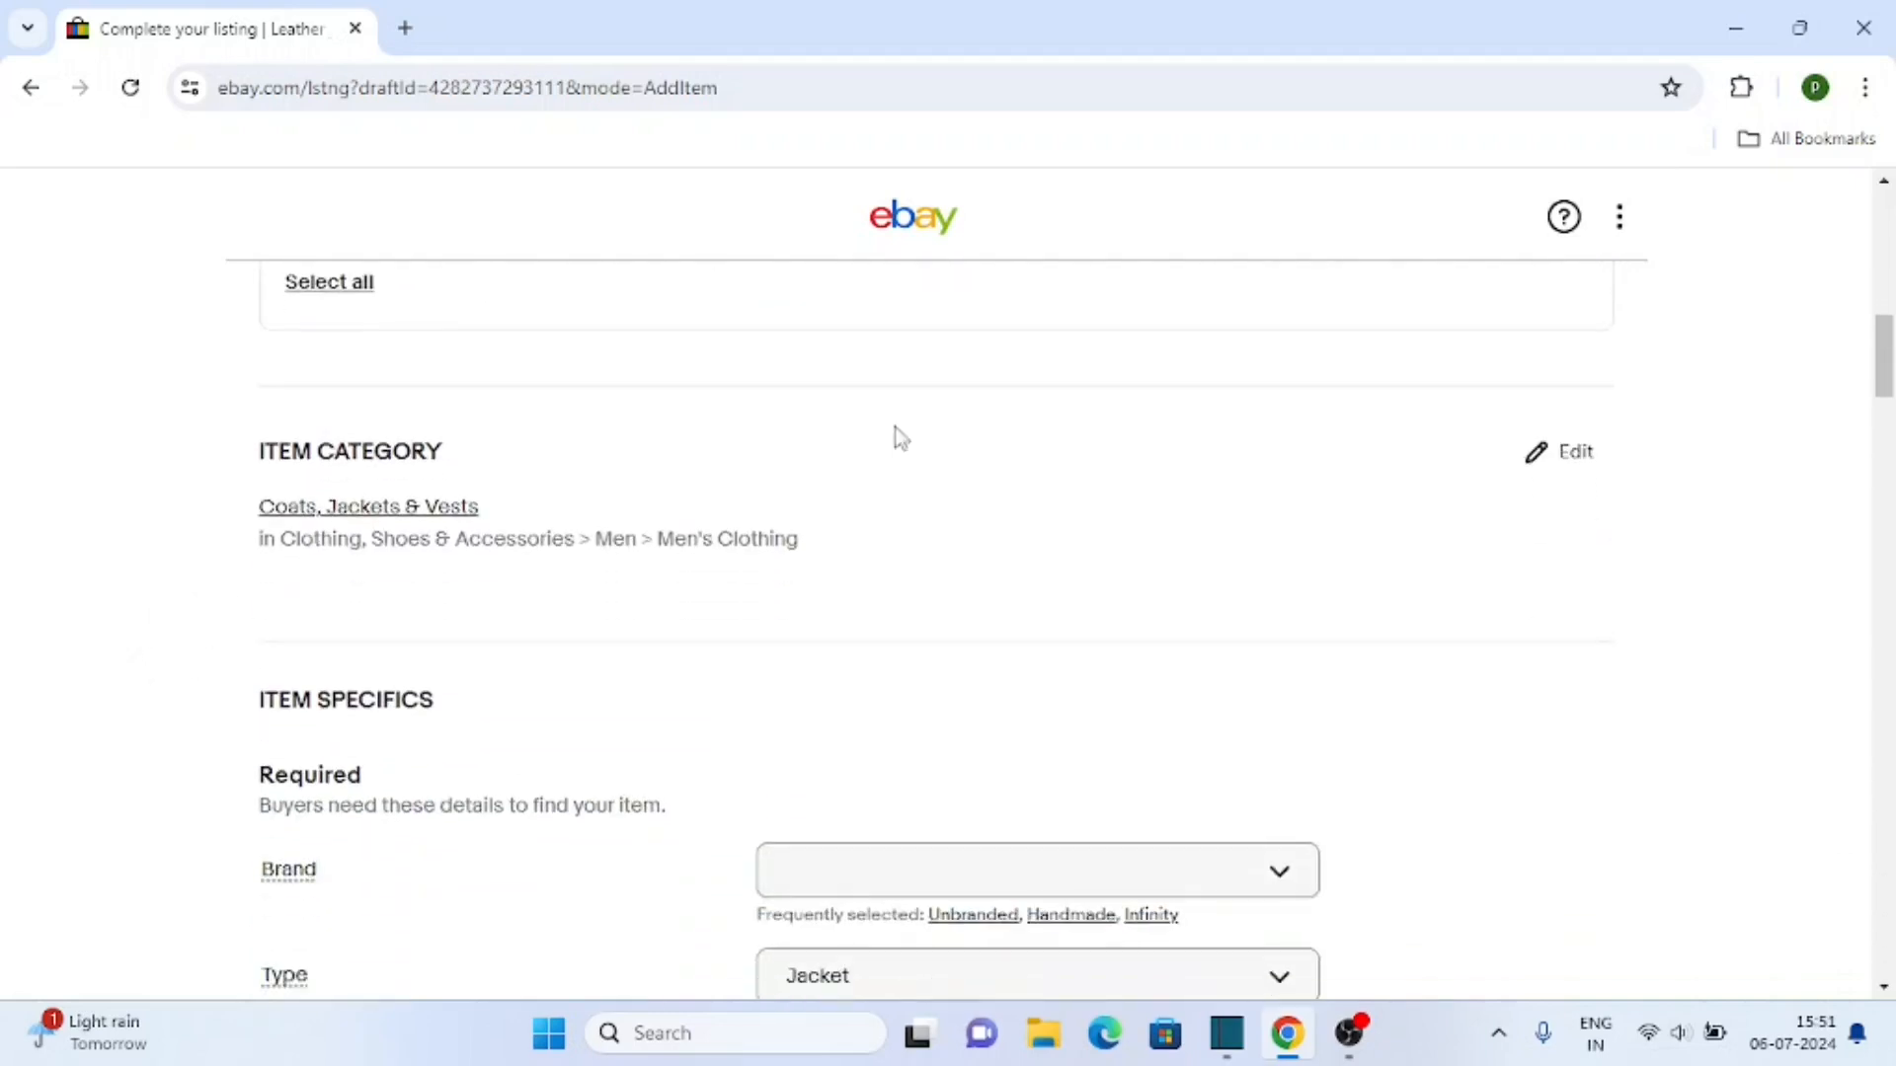
{"action": "left_click", "coordinate": [1568, 458]}
{"action": "scroll", "coordinate": [669, 550], "scroll_direction": "down", "scroll_amount": 3}
{"action": "mouse_move", "coordinate": [286, 592]}
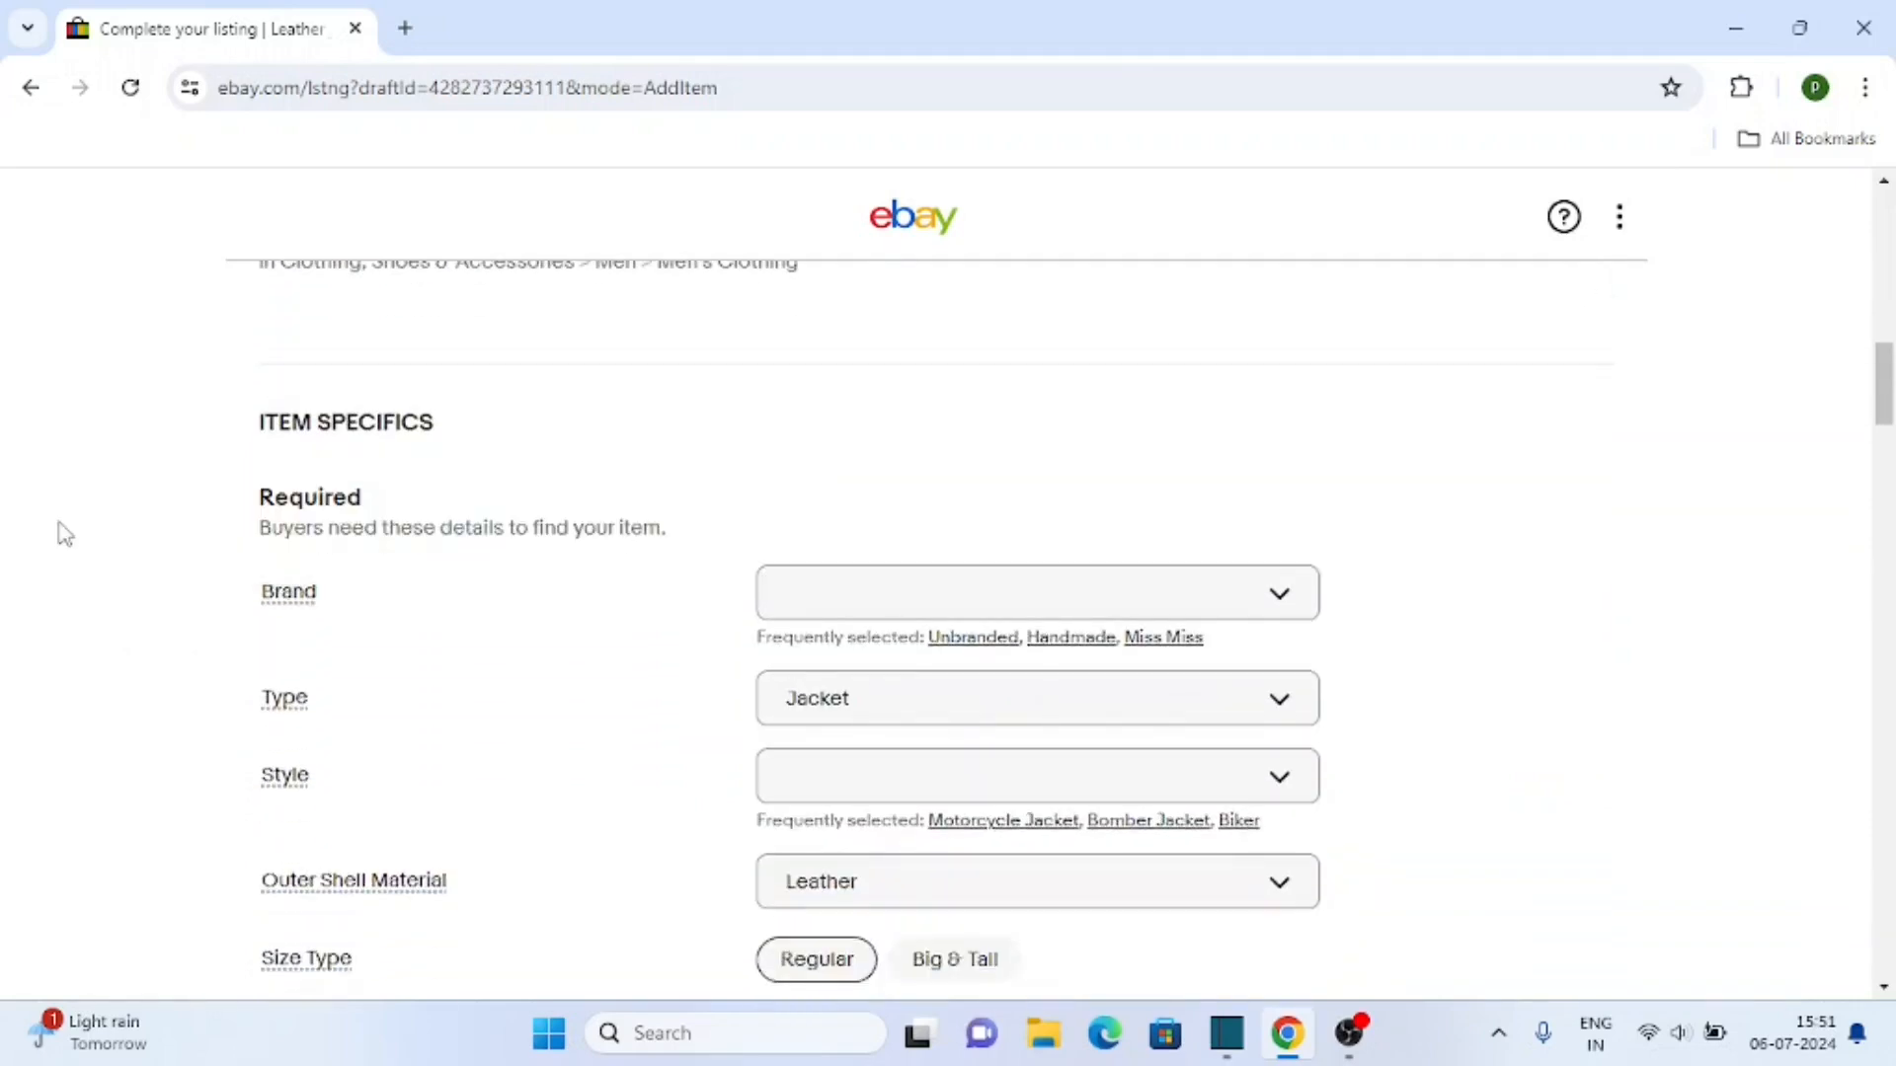
{"action": "scroll", "coordinate": [207, 385], "scroll_direction": "down", "scroll_amount": 2}
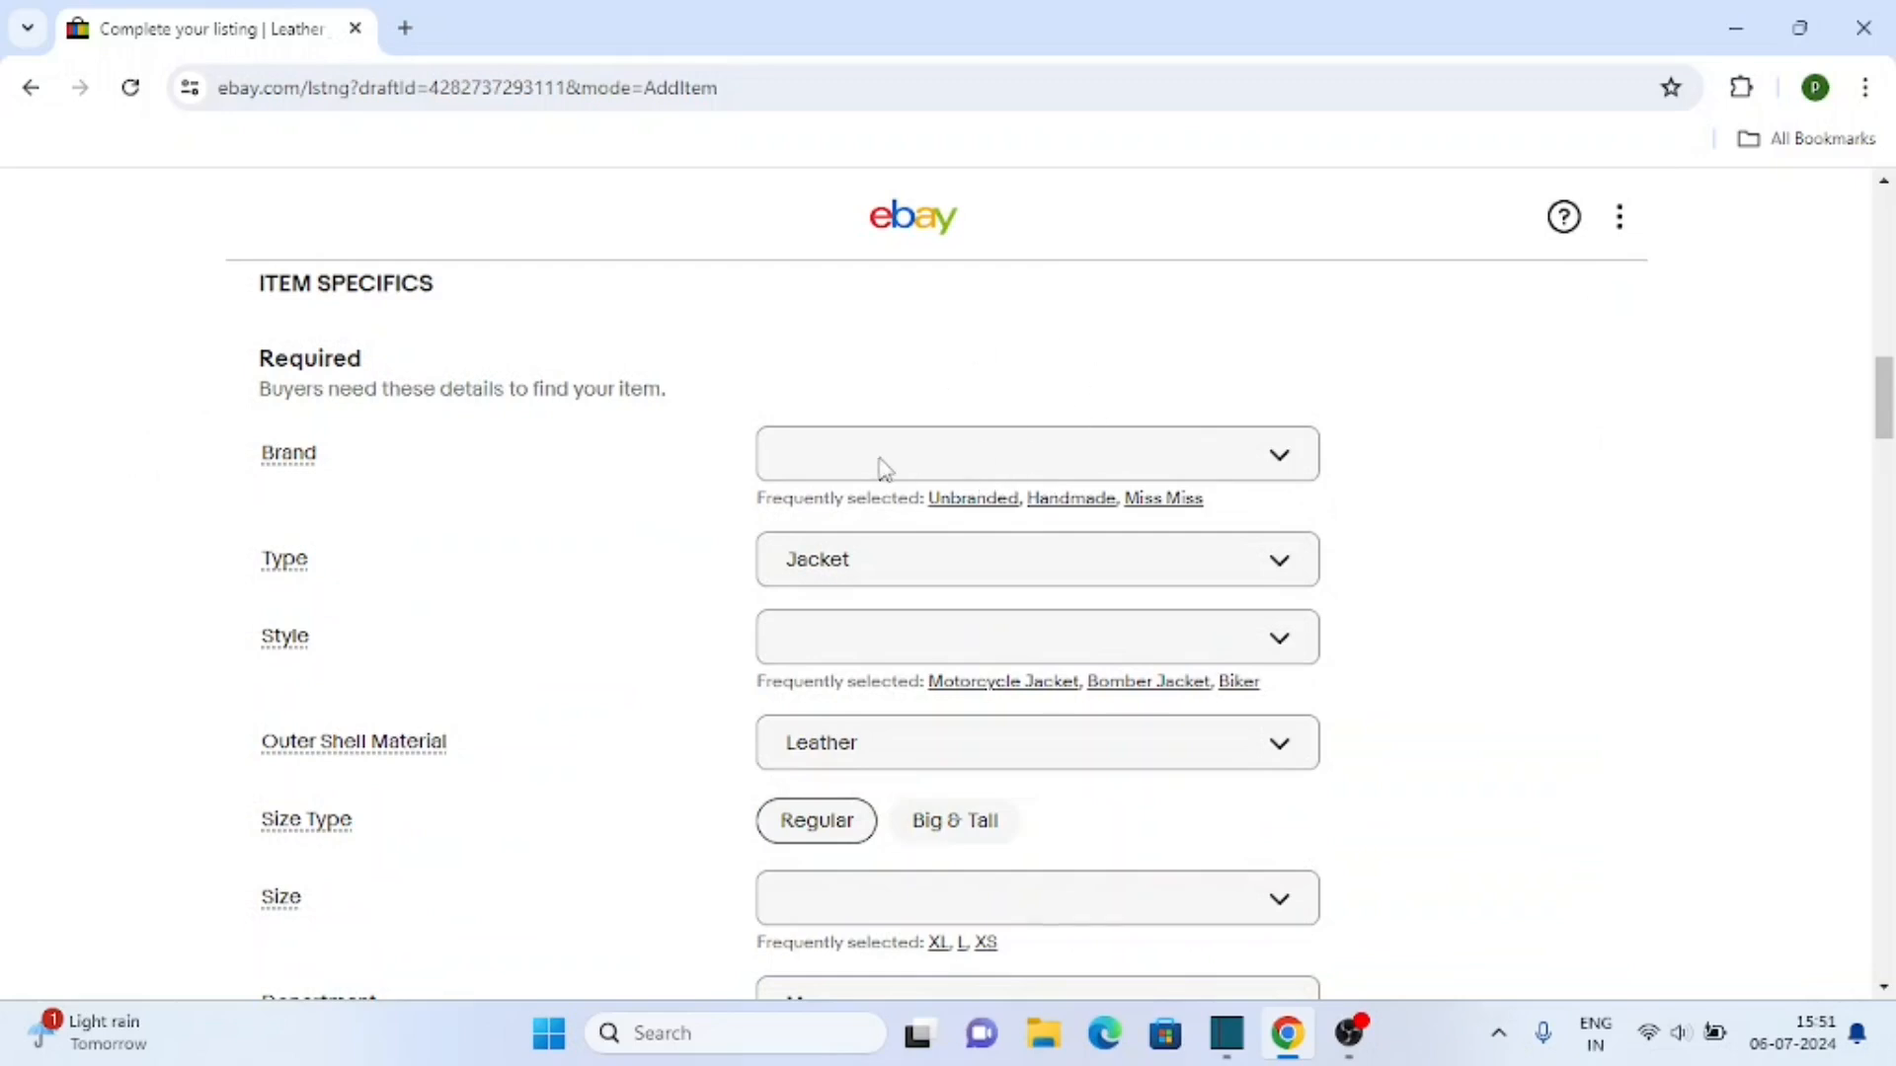
{"action": "left_click", "coordinate": [877, 468]}
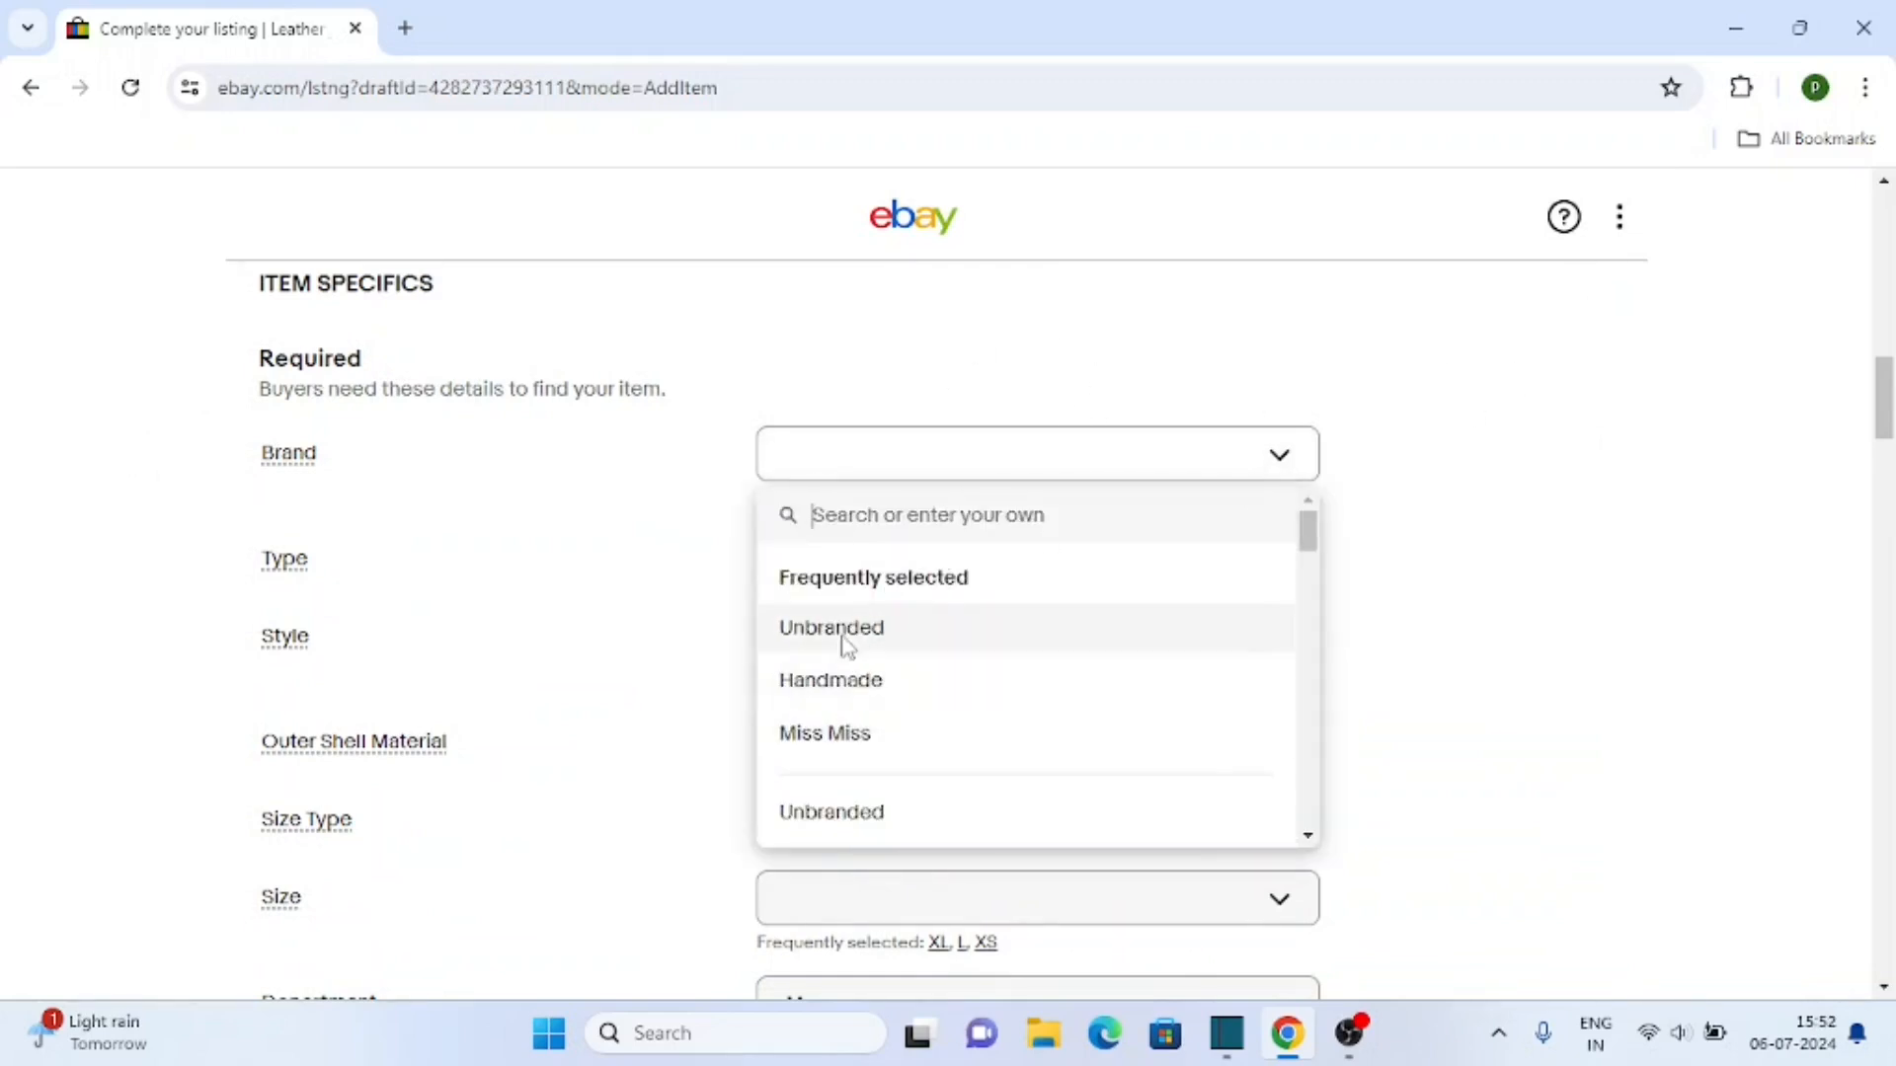
{"action": "left_click", "coordinate": [314, 647]}
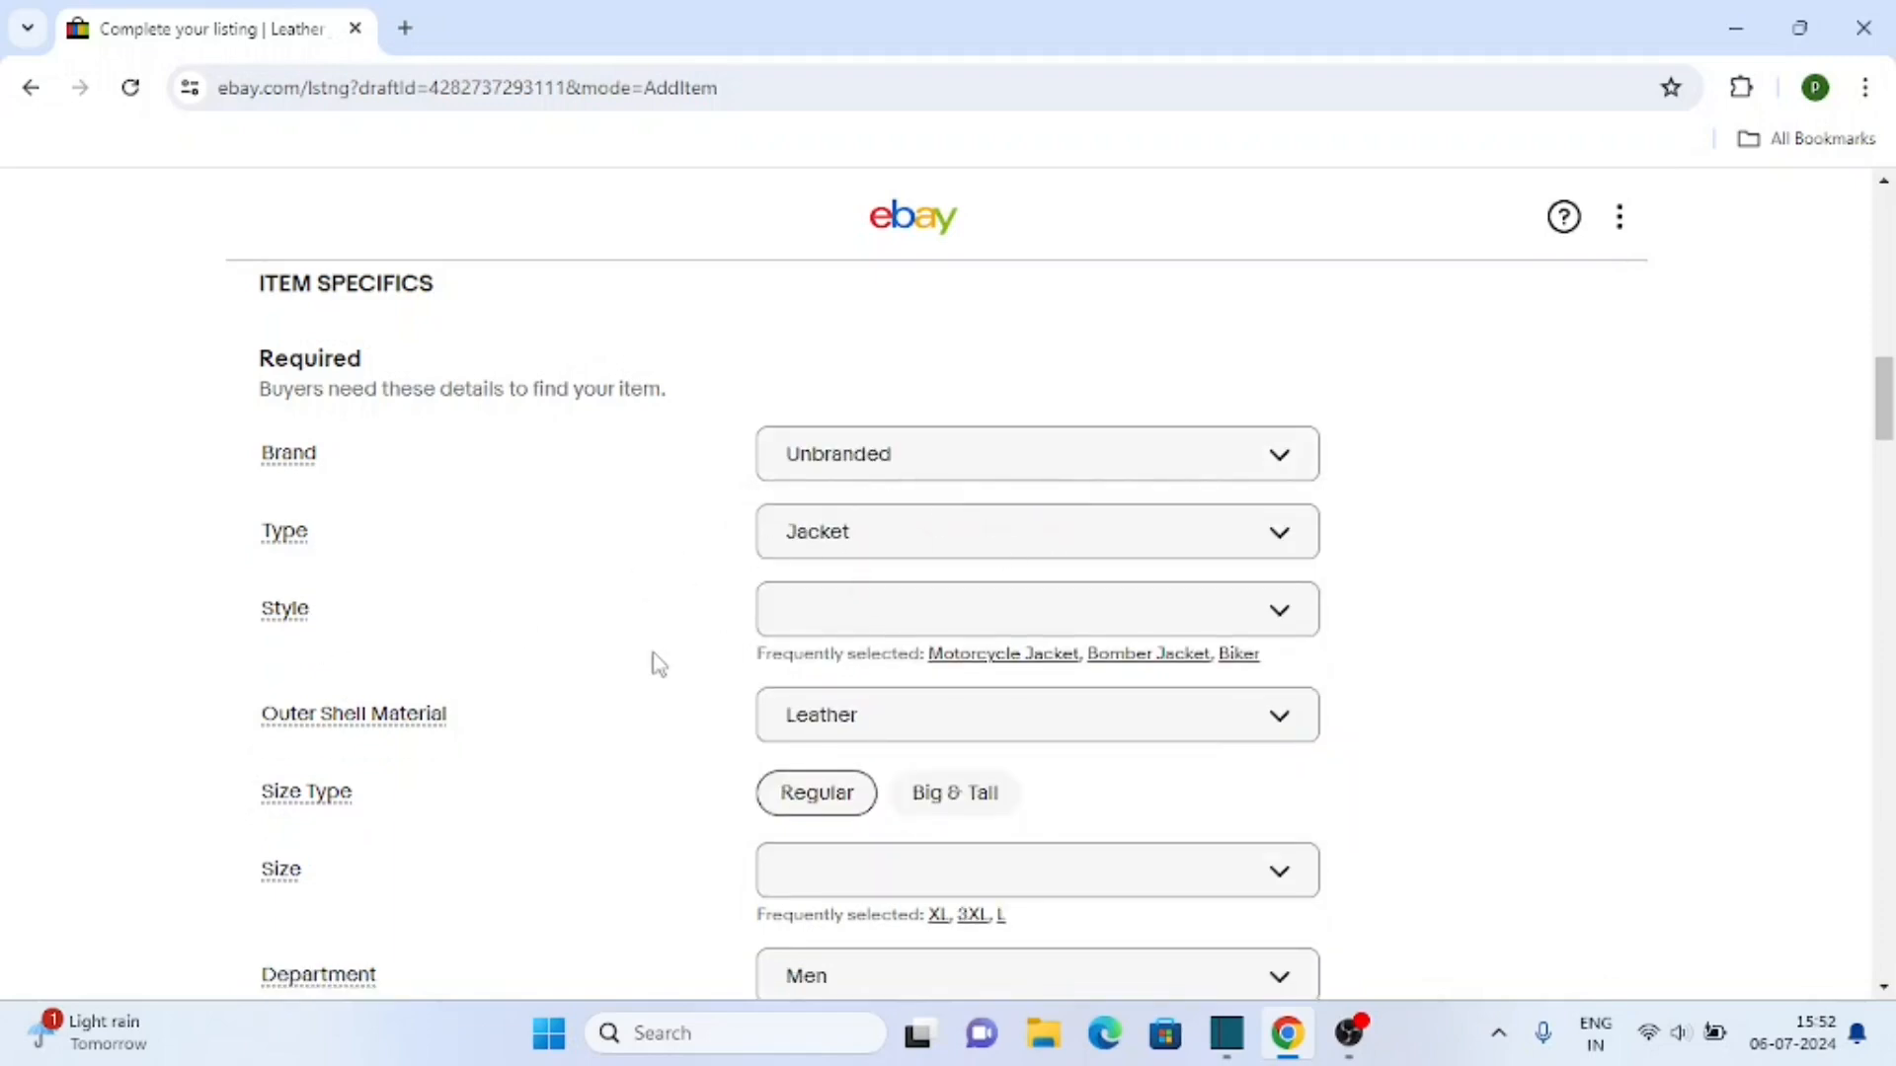
Step: Set the jacket's style to Biker in the required item specifics
{"action": "left_click", "coordinate": [806, 628]}
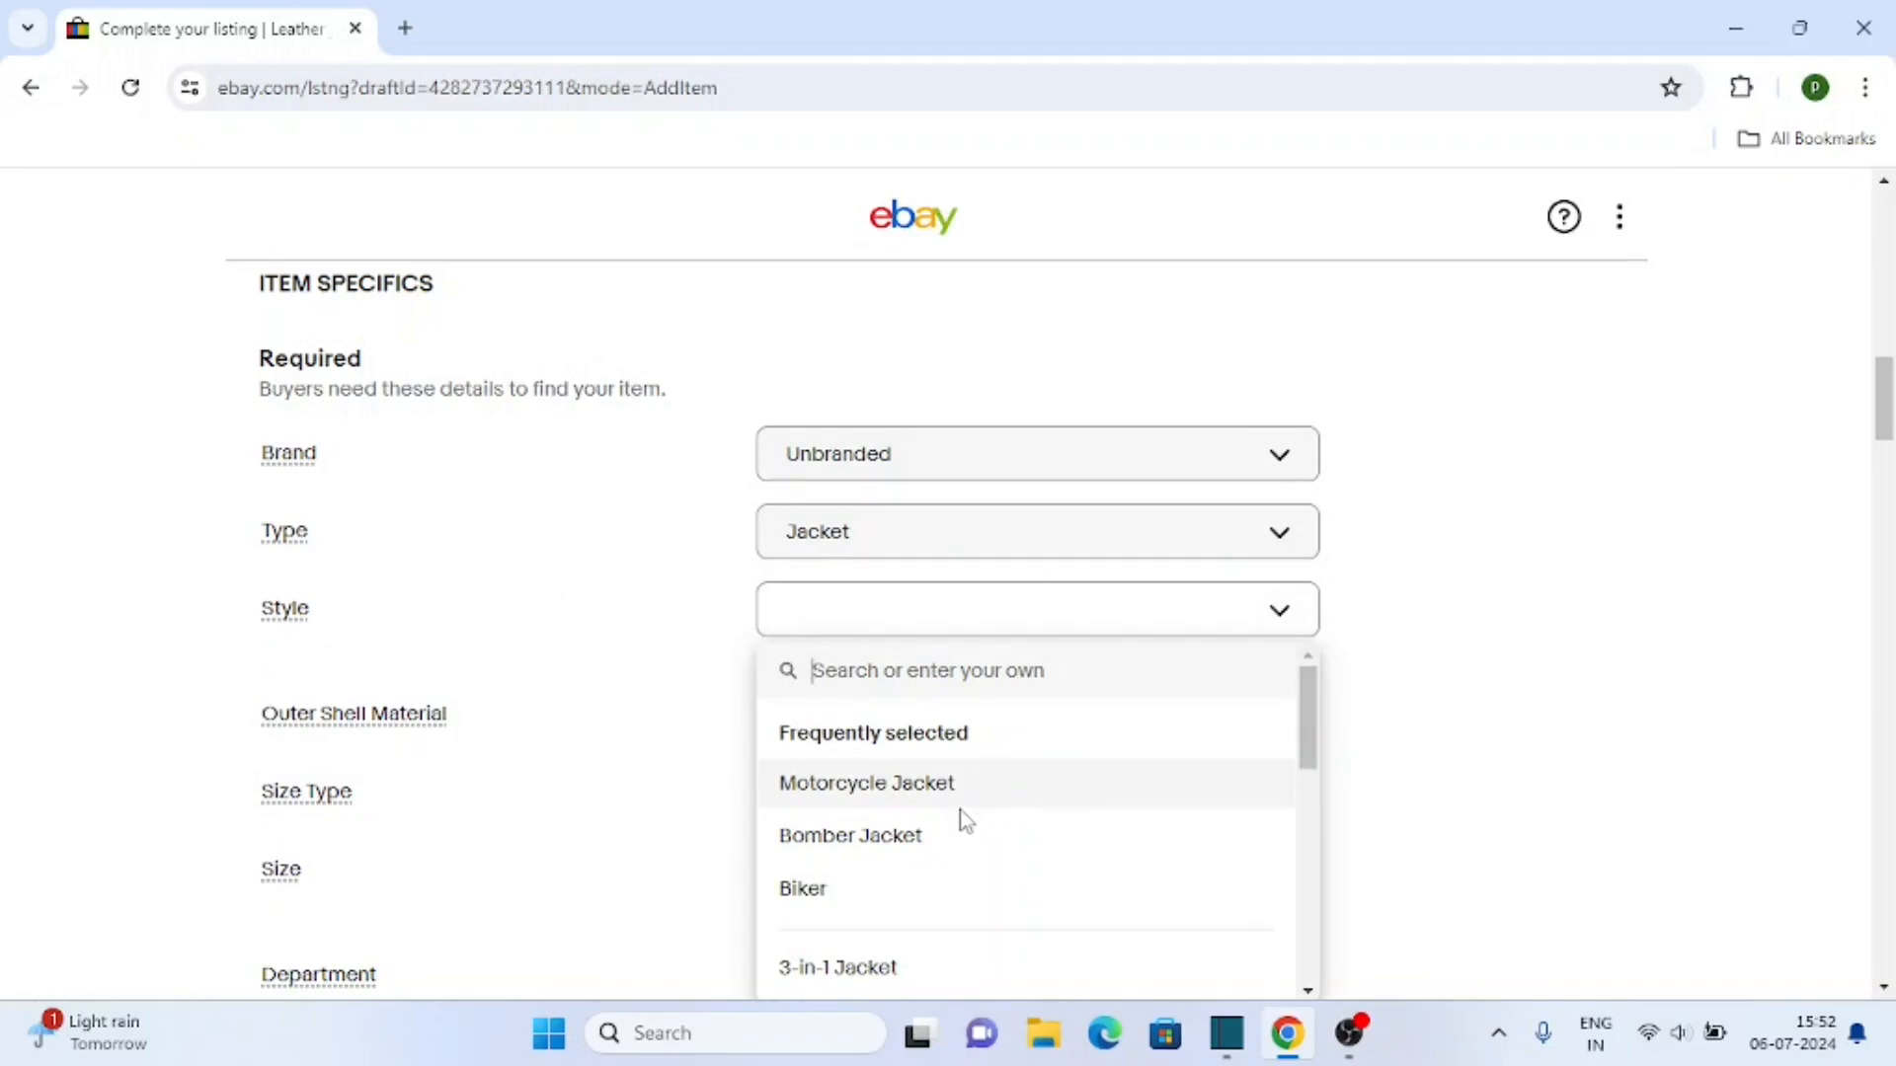
{"action": "scroll", "coordinate": [1007, 812], "scroll_direction": "down", "scroll_amount": 3}
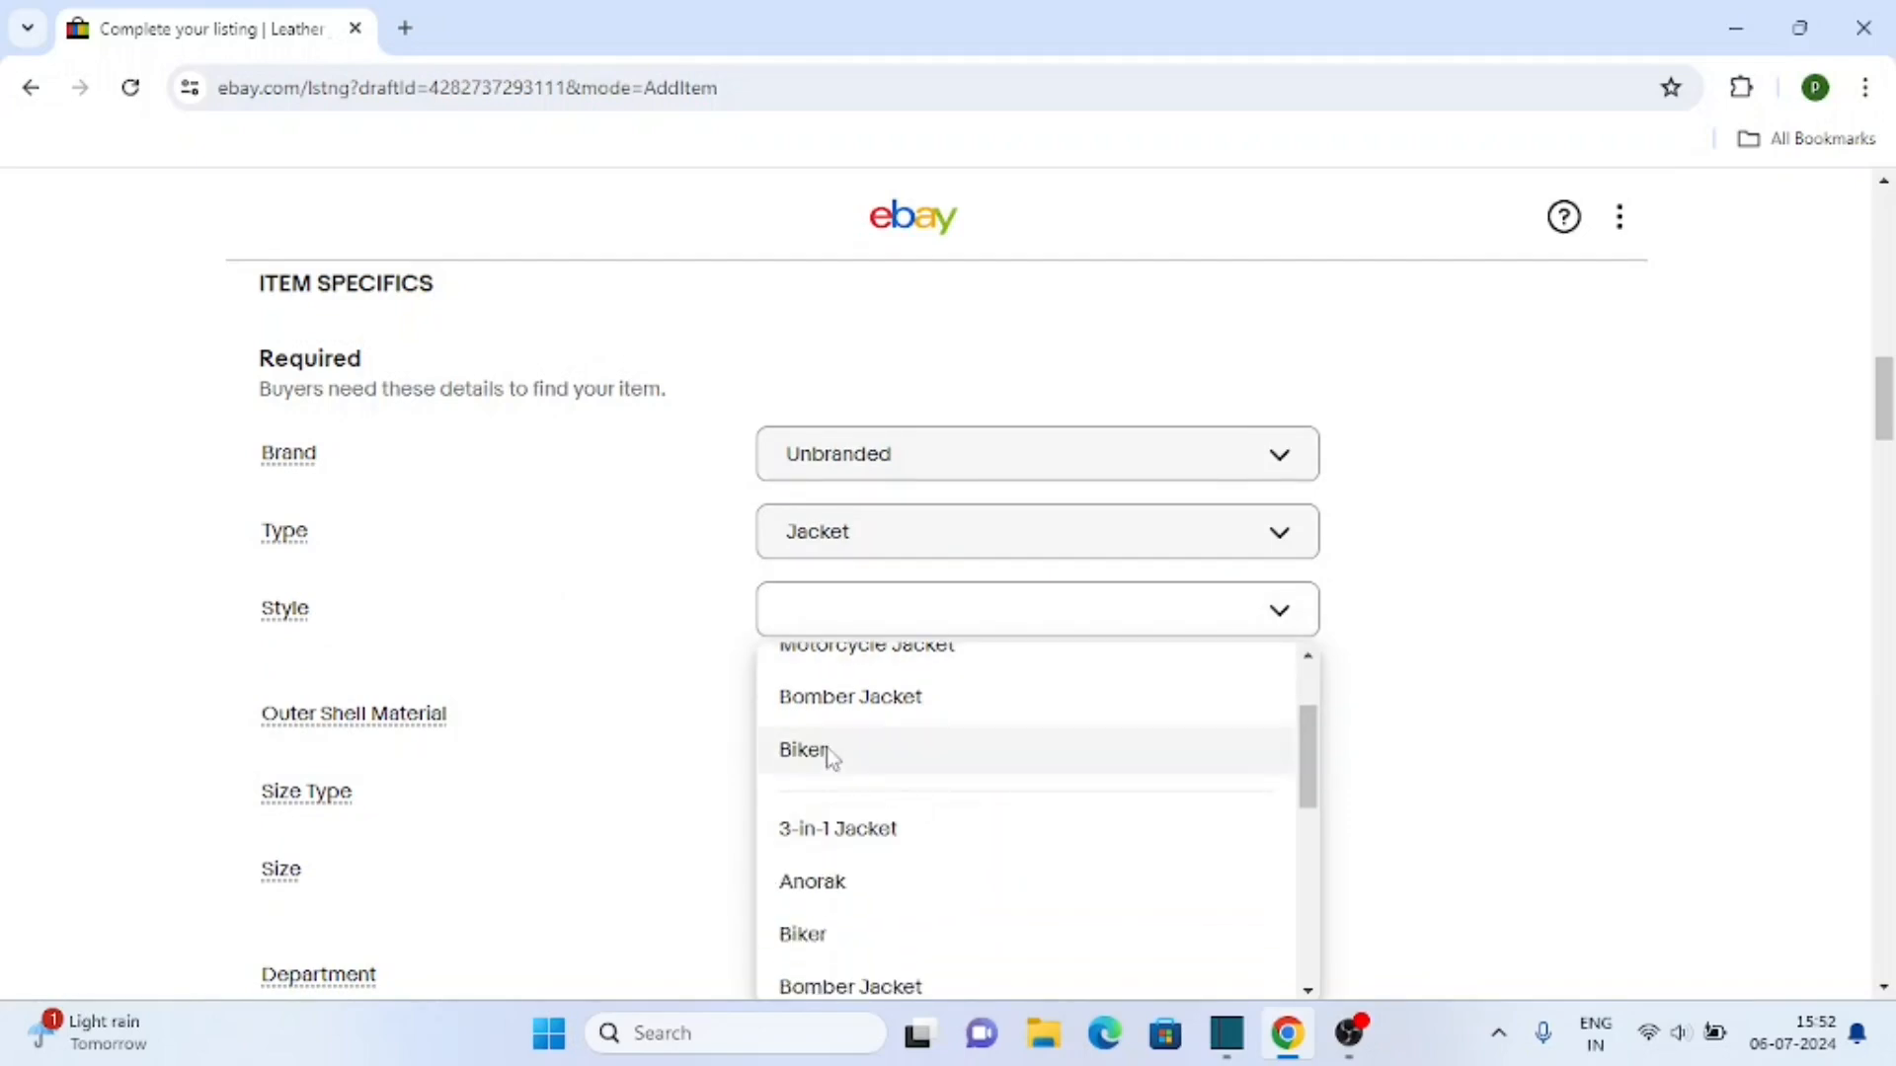
{"action": "left_click", "coordinate": [803, 750]}
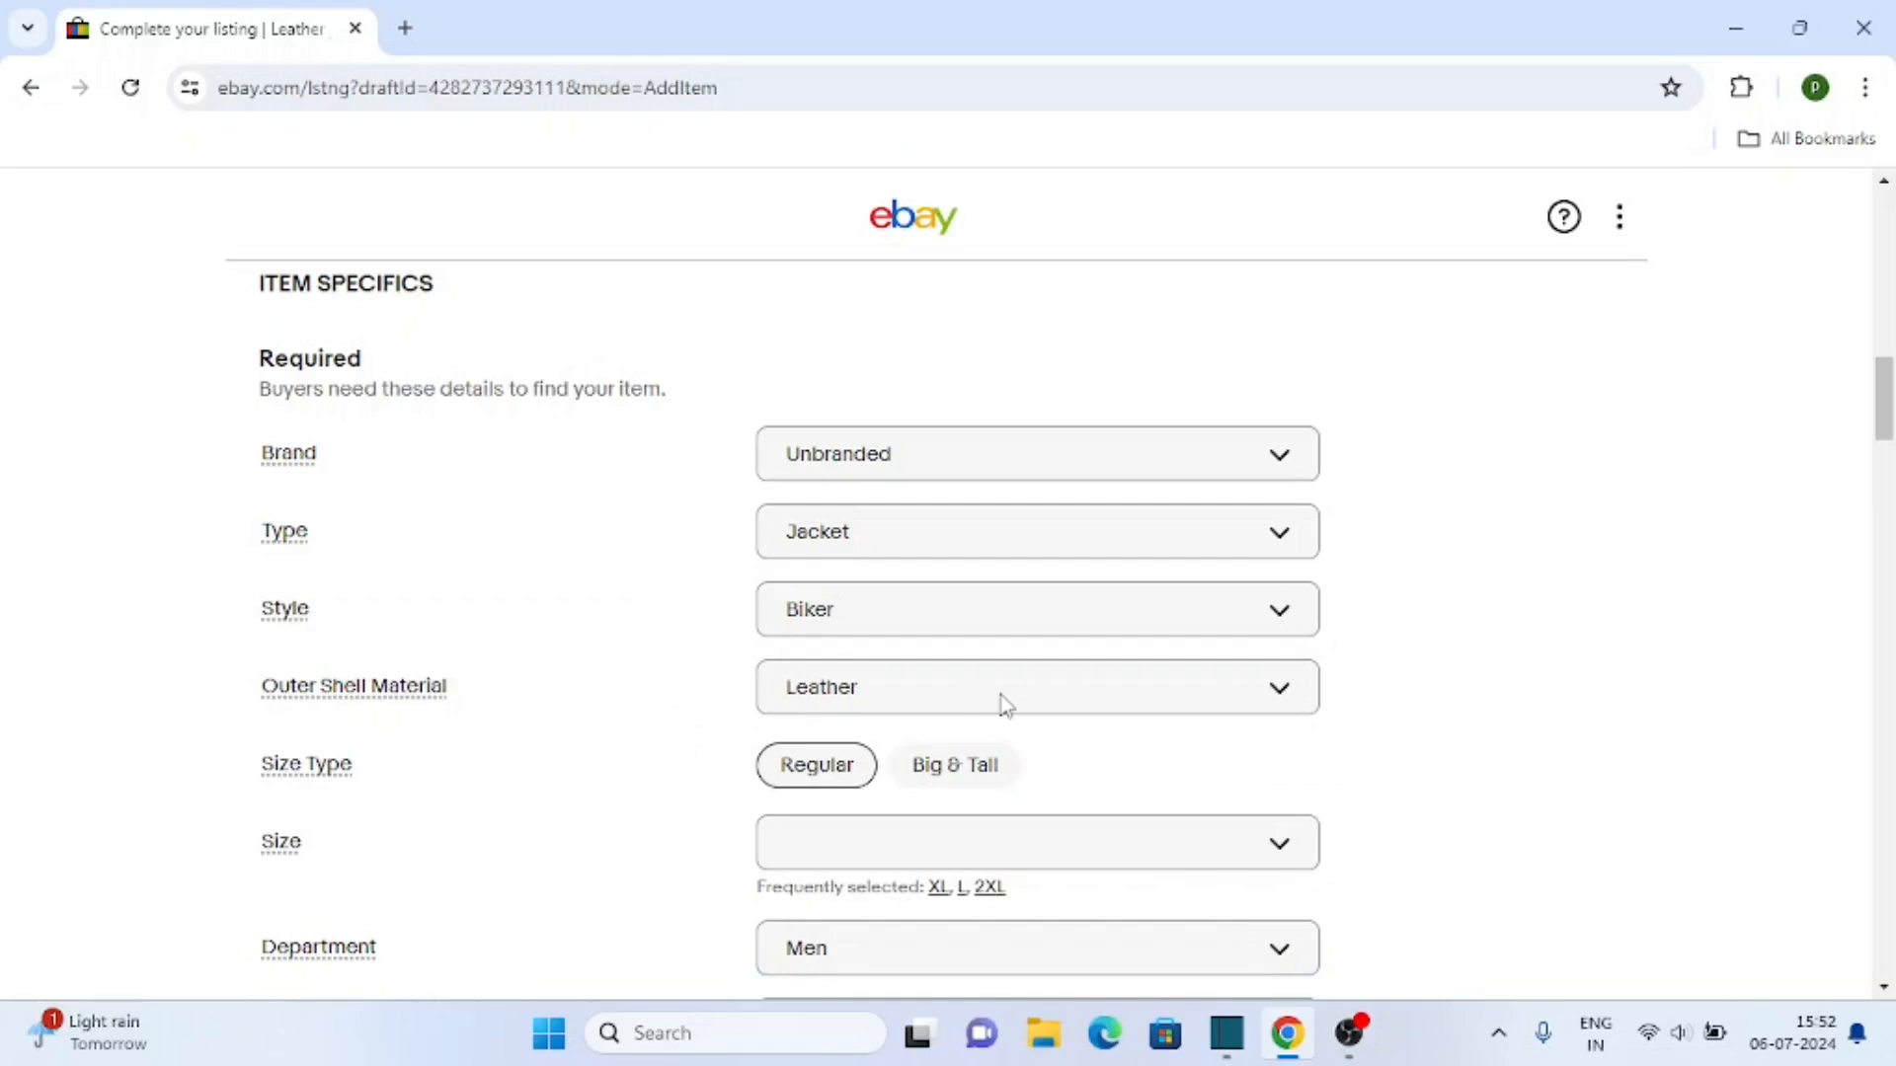
{"action": "scroll", "coordinate": [614, 691], "scroll_direction": "down", "scroll_amount": 1}
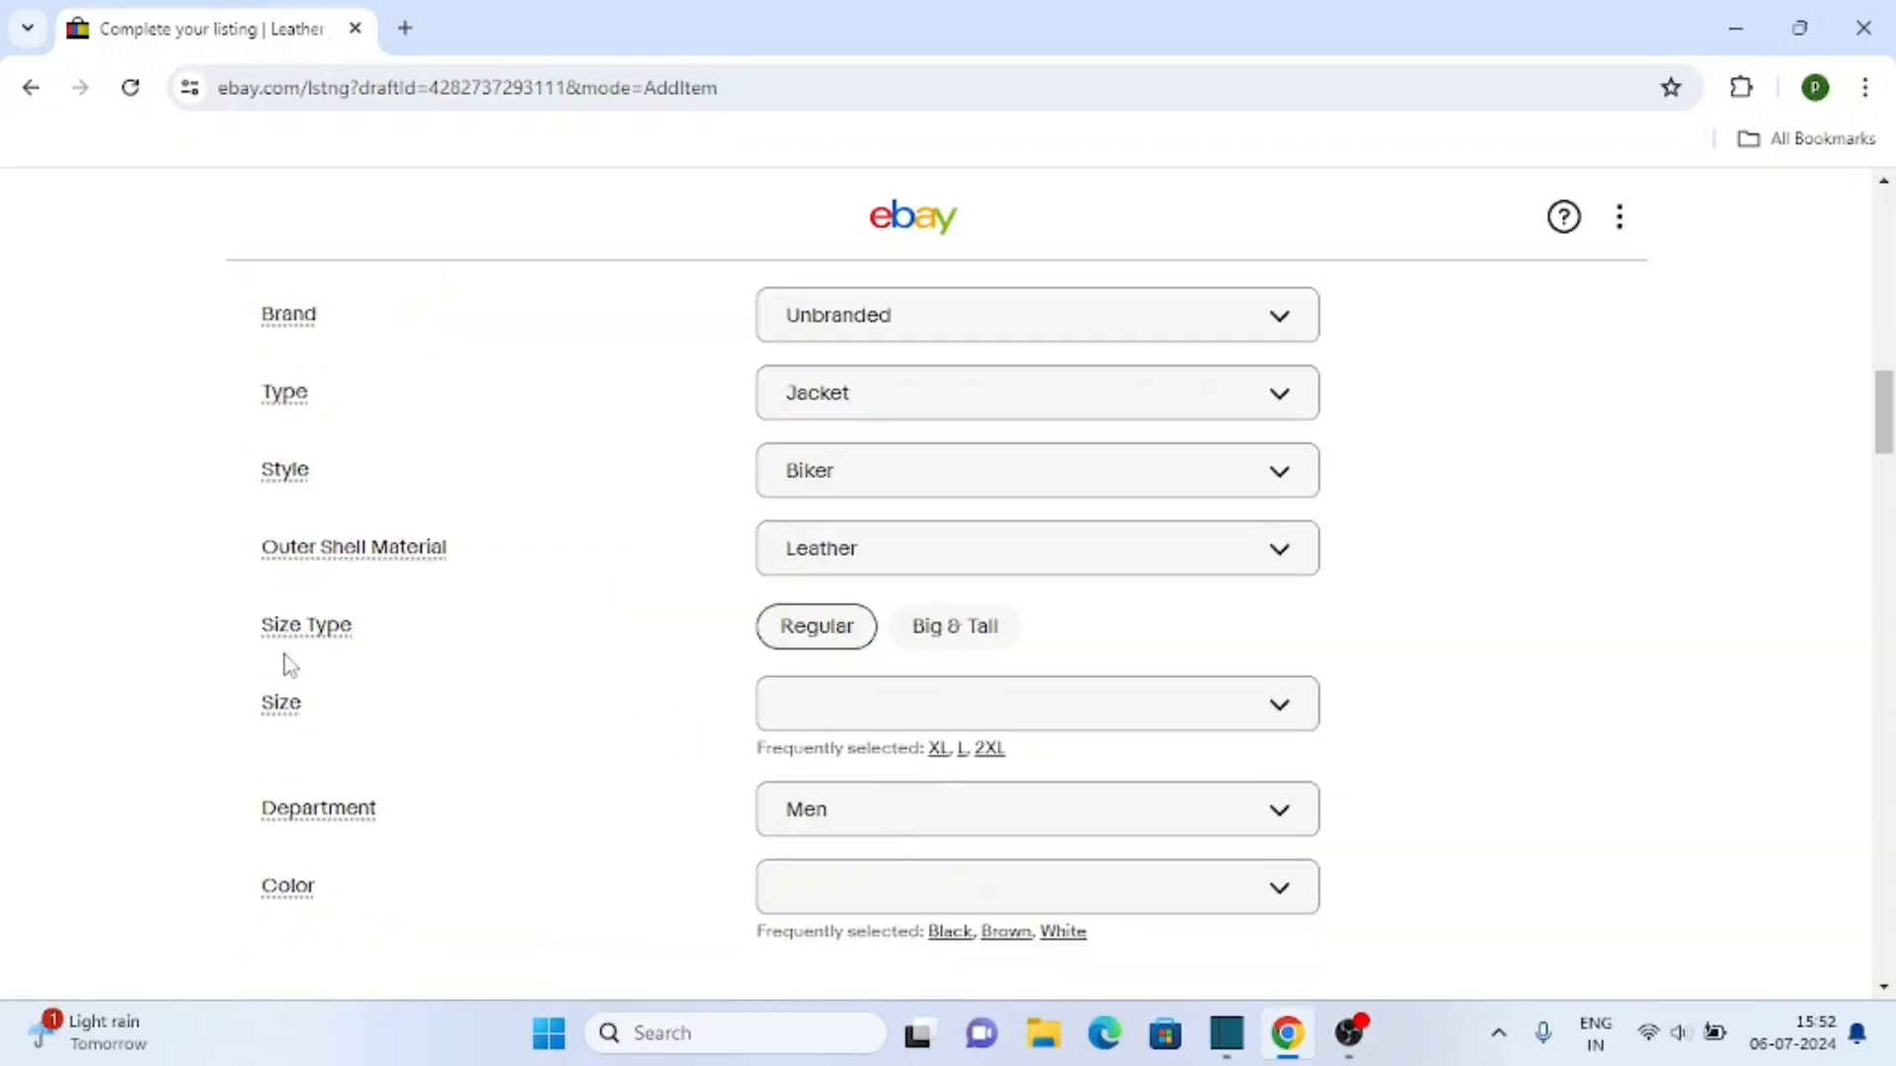
{"action": "scroll", "coordinate": [473, 601], "scroll_direction": "down", "scroll_amount": 1}
{"action": "scroll", "coordinate": [472, 601], "scroll_direction": "down", "scroll_amount": 1}
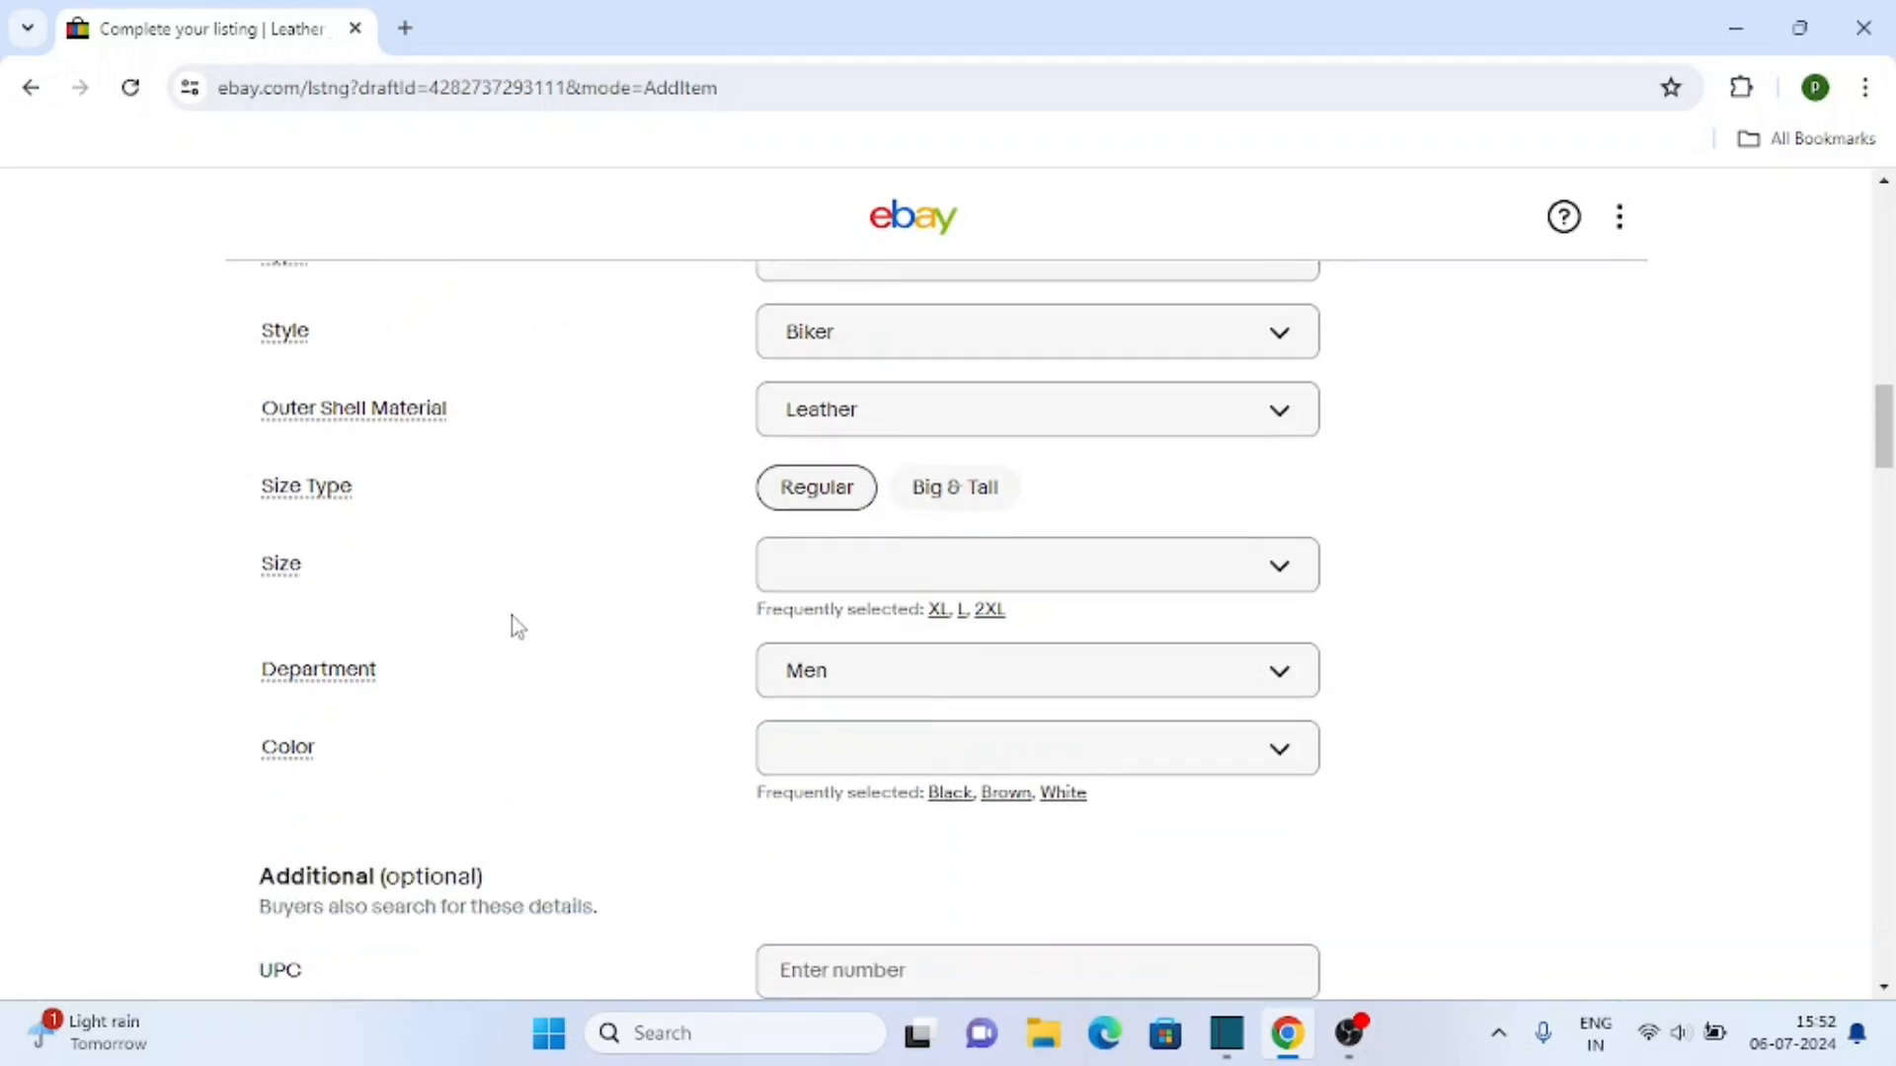
Step: Set the jacket's size to L in the required item specifics
{"action": "left_click", "coordinate": [909, 569]}
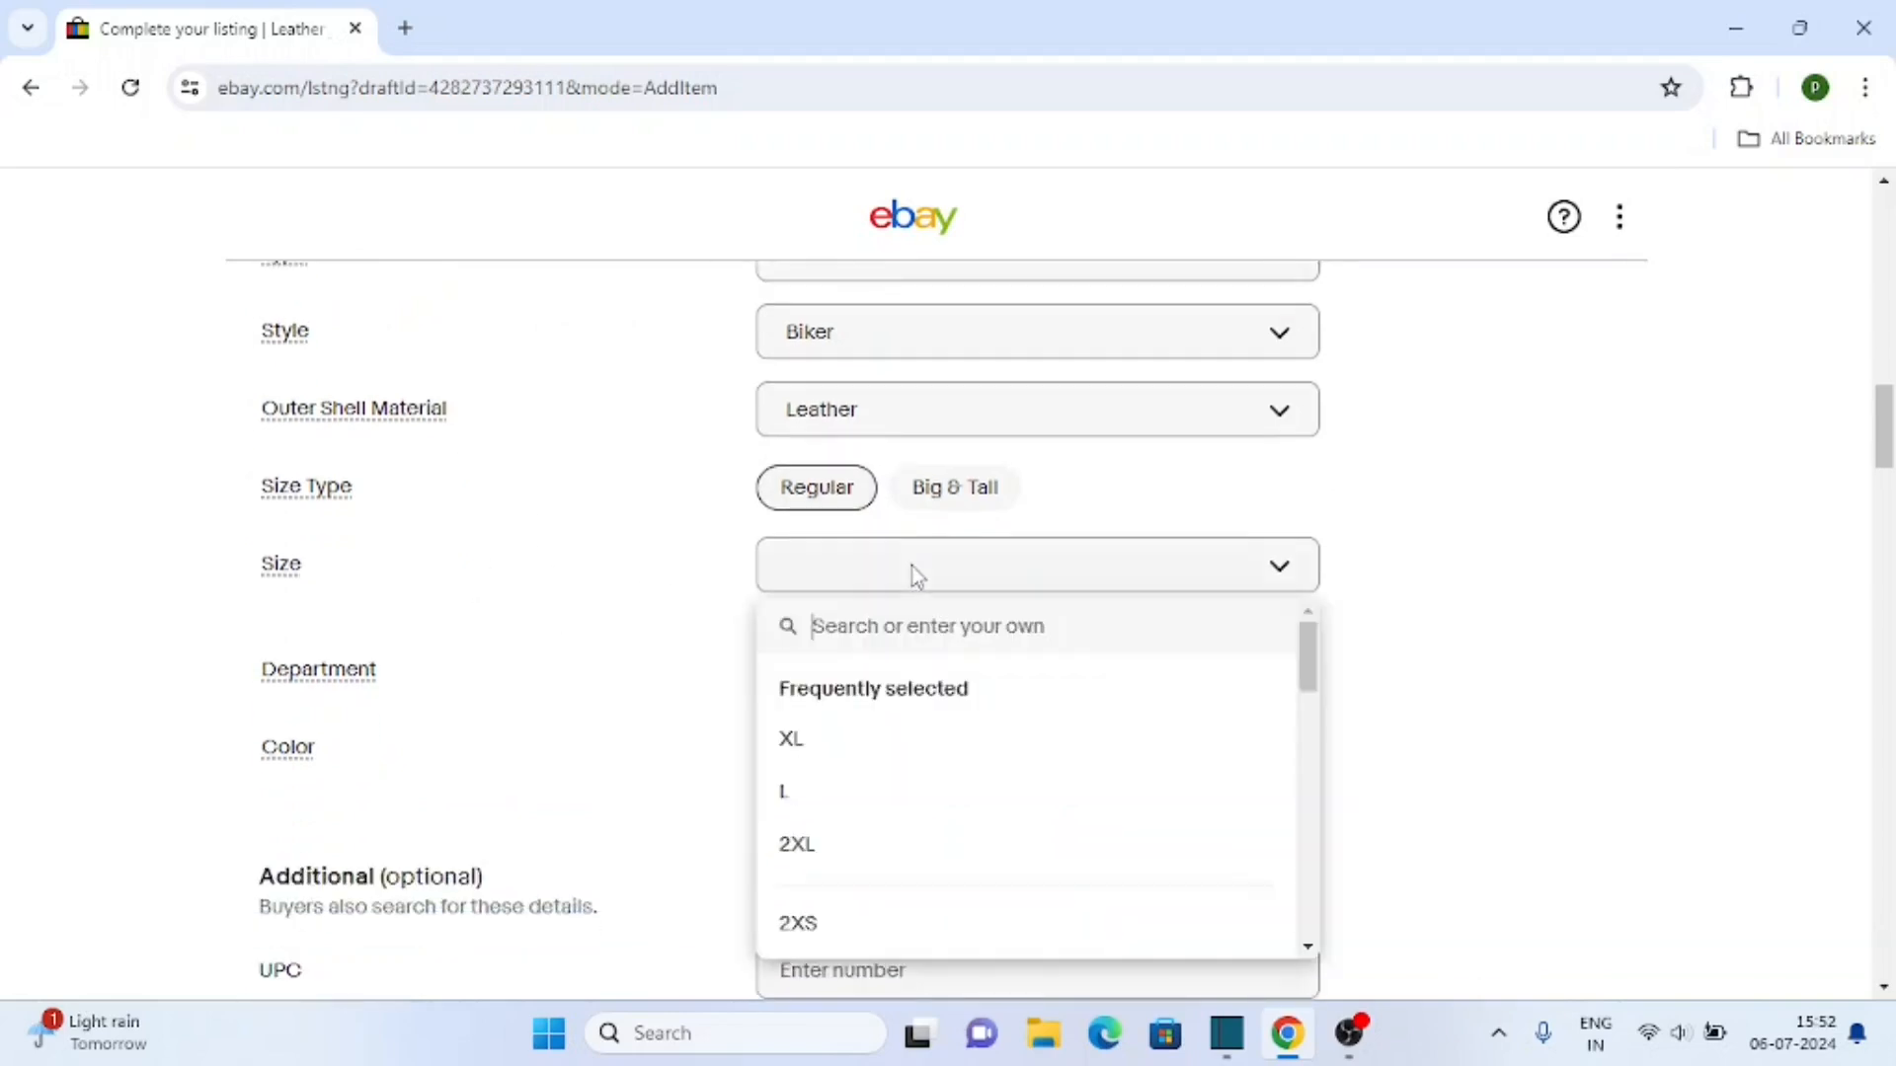
{"action": "left_click", "coordinate": [834, 796]}
{"action": "scroll", "coordinate": [654, 658], "scroll_direction": "down", "scroll_amount": 1}
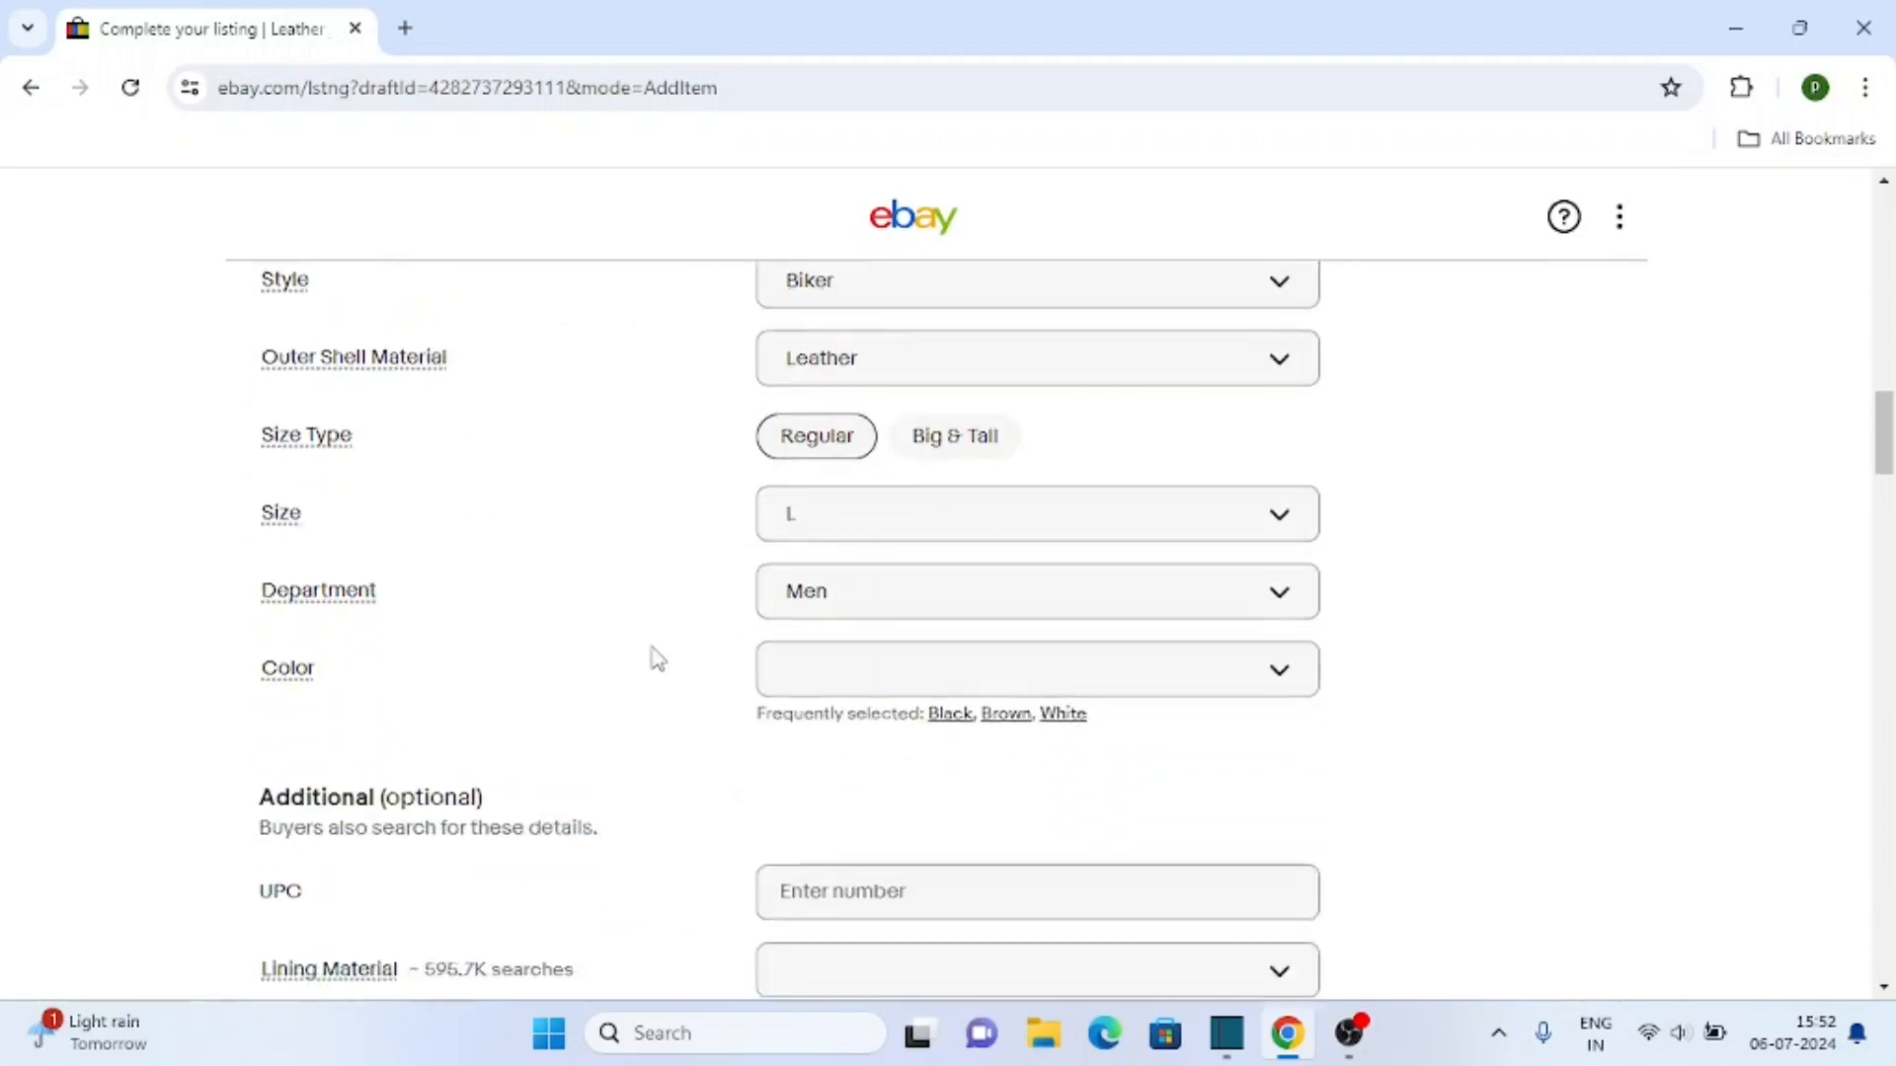
Step: Check the available department choices, keeping Men, and set the jacket's color to Black
{"action": "left_click", "coordinate": [865, 513]}
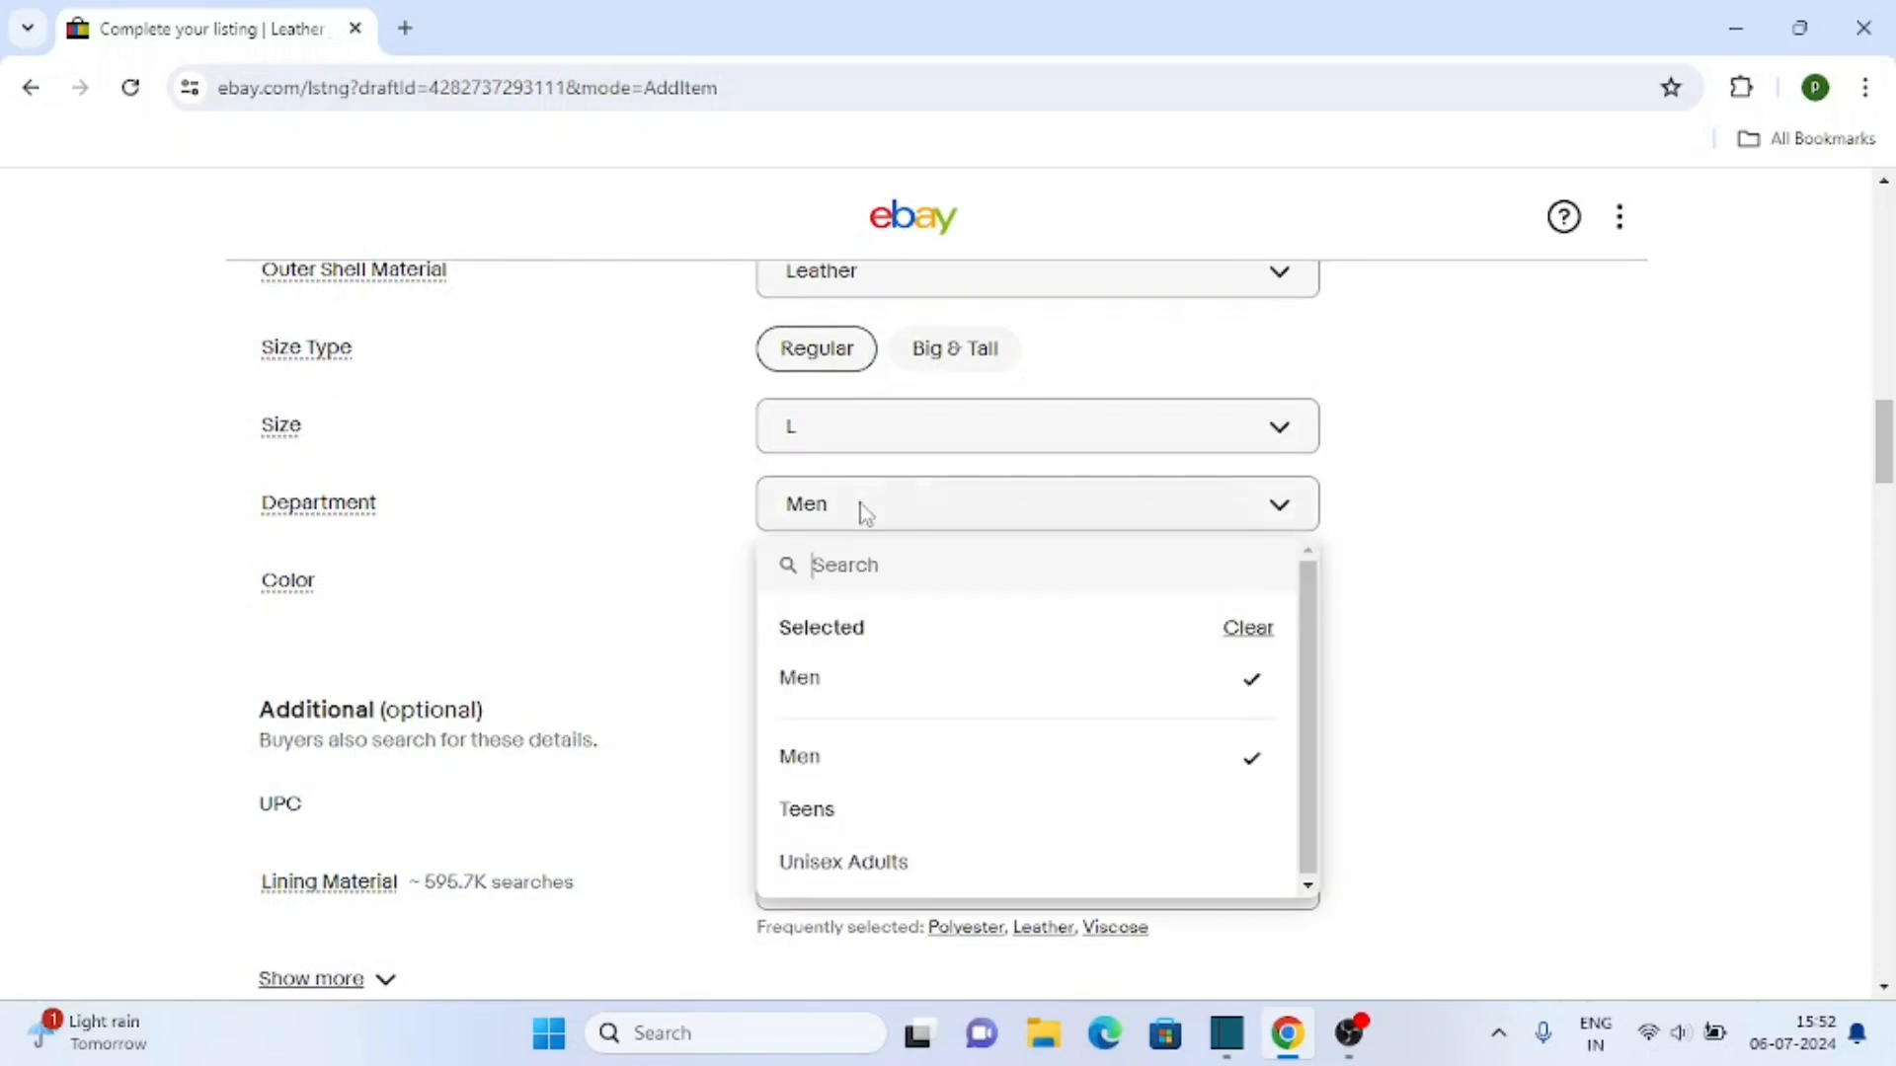
{"action": "left_click", "coordinate": [865, 513]}
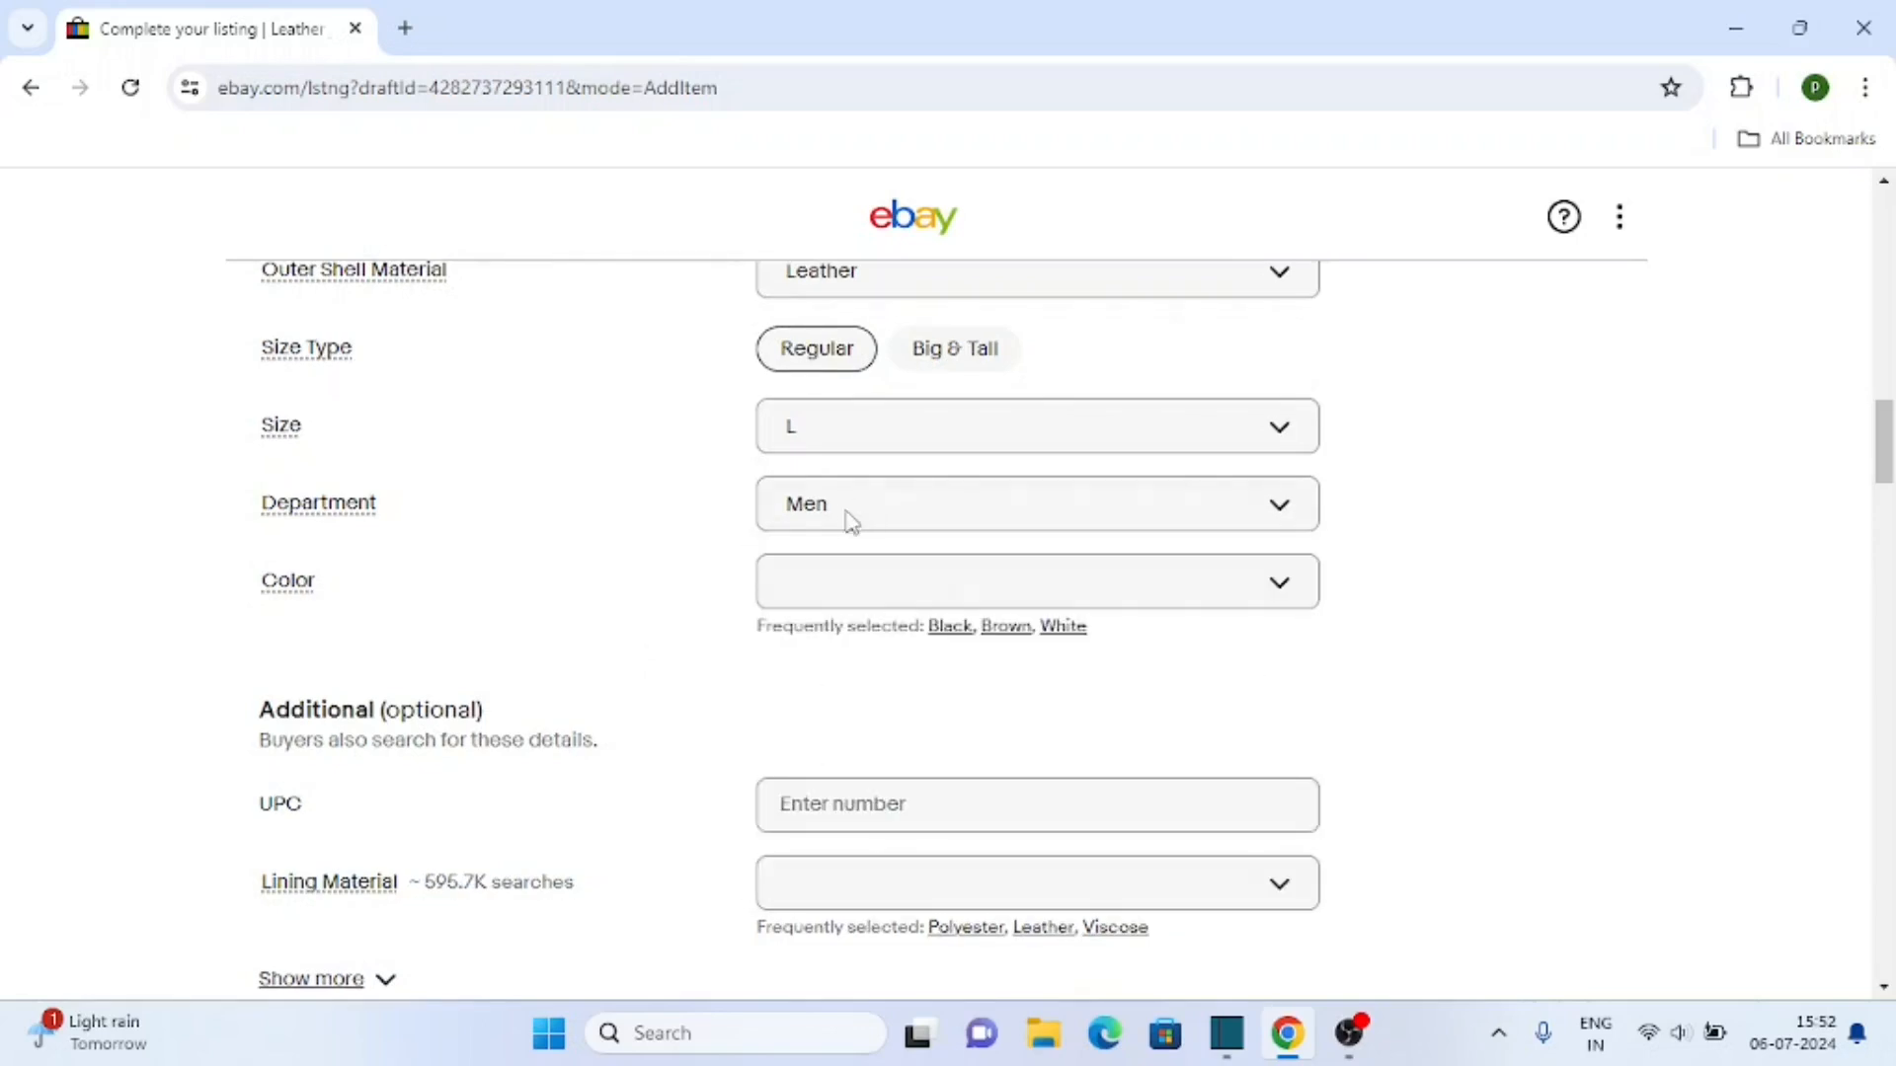
{"action": "scroll", "coordinate": [622, 642], "scroll_direction": "down", "scroll_amount": 1}
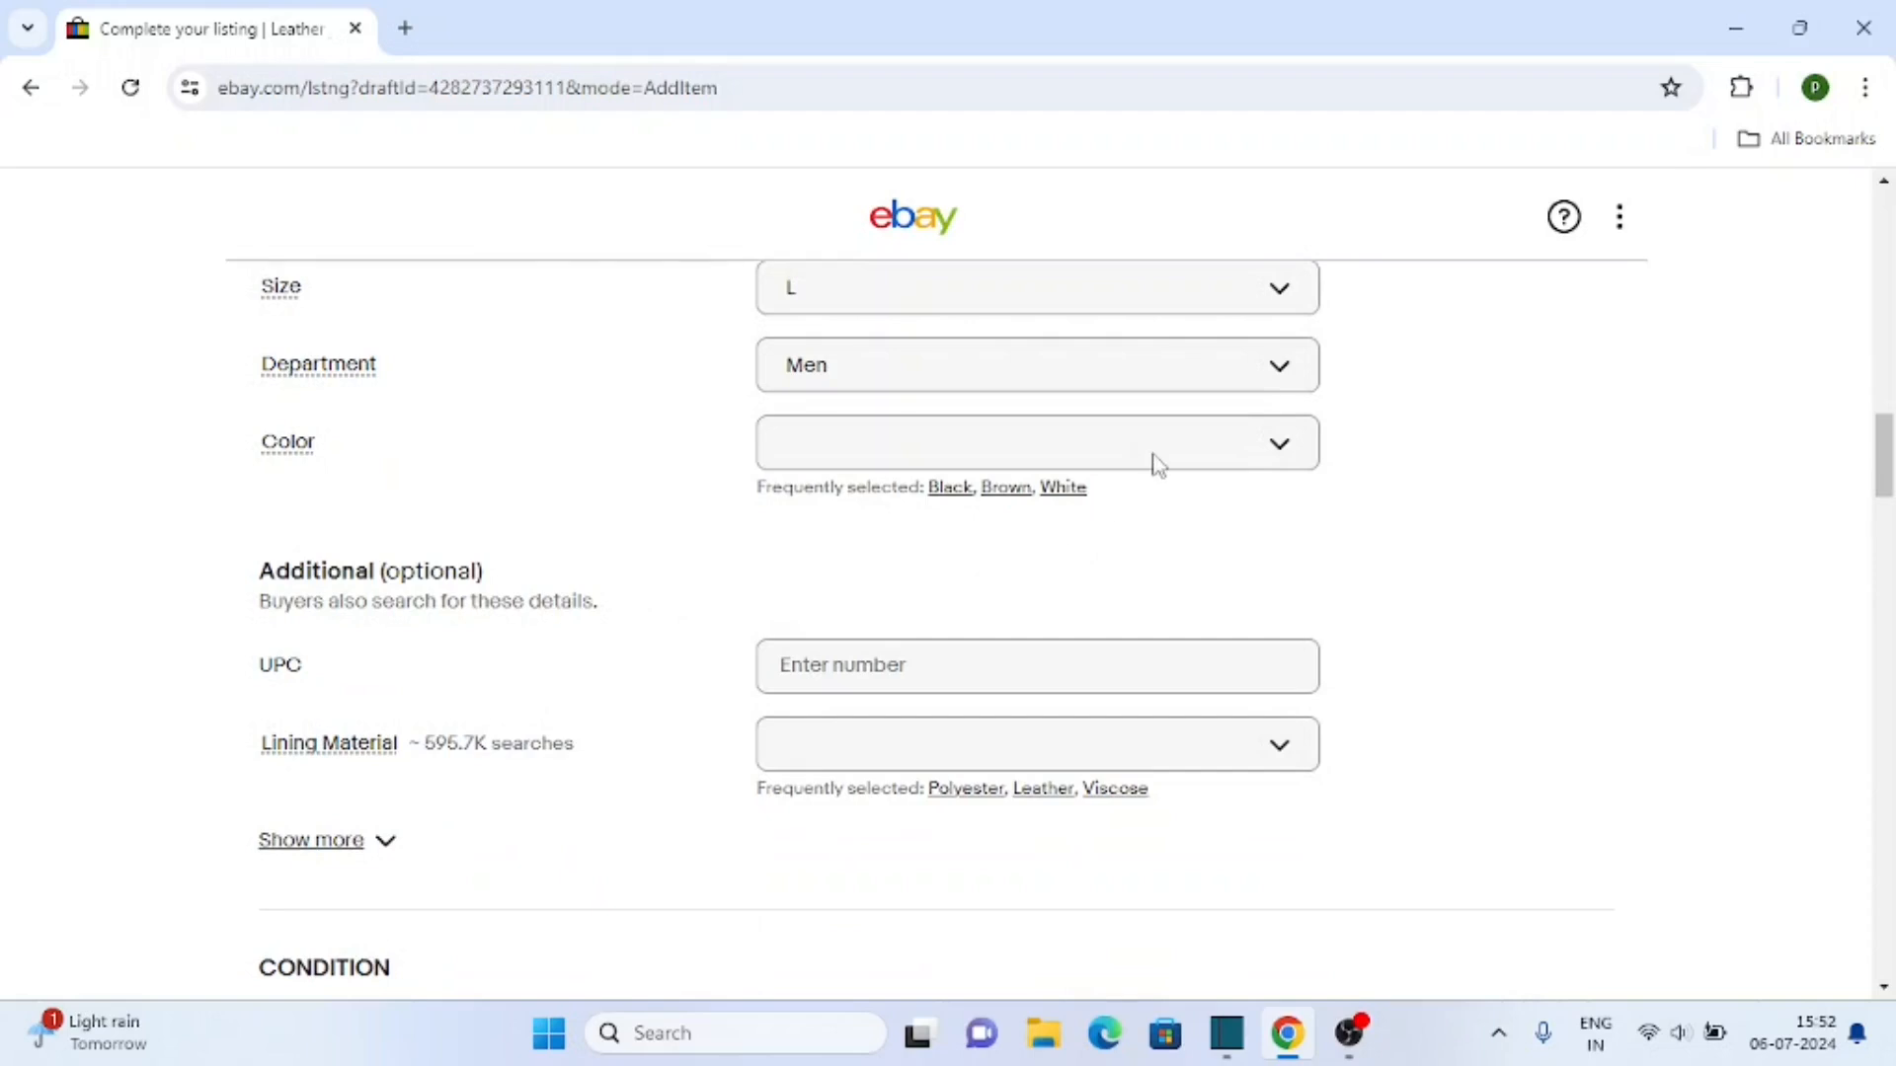
{"action": "left_click", "coordinate": [1151, 462]}
{"action": "left_click", "coordinate": [902, 613]}
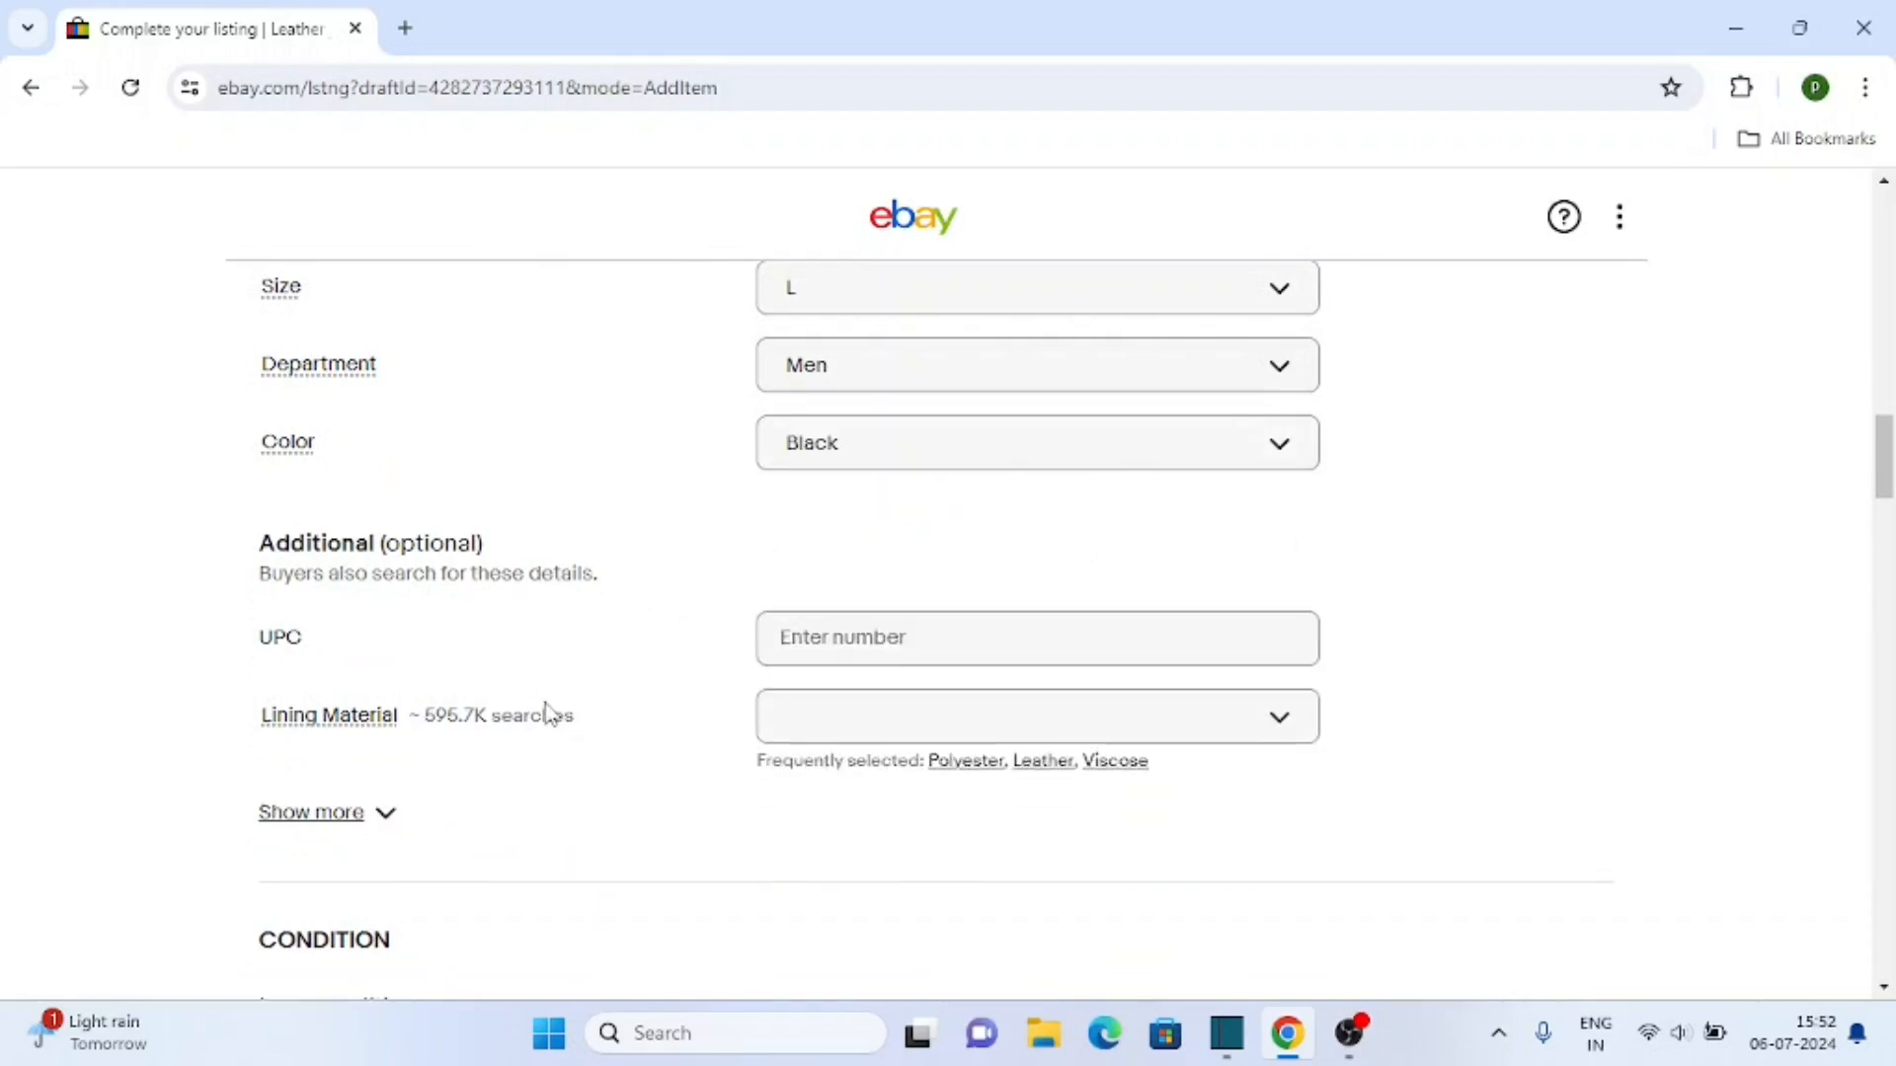
Step: Expand the additional optional item specifics and read the buyer search notes for Lining Material, Fabric Type and Features
{"action": "scroll", "coordinate": [523, 656], "scroll_direction": "down", "scroll_amount": 1}
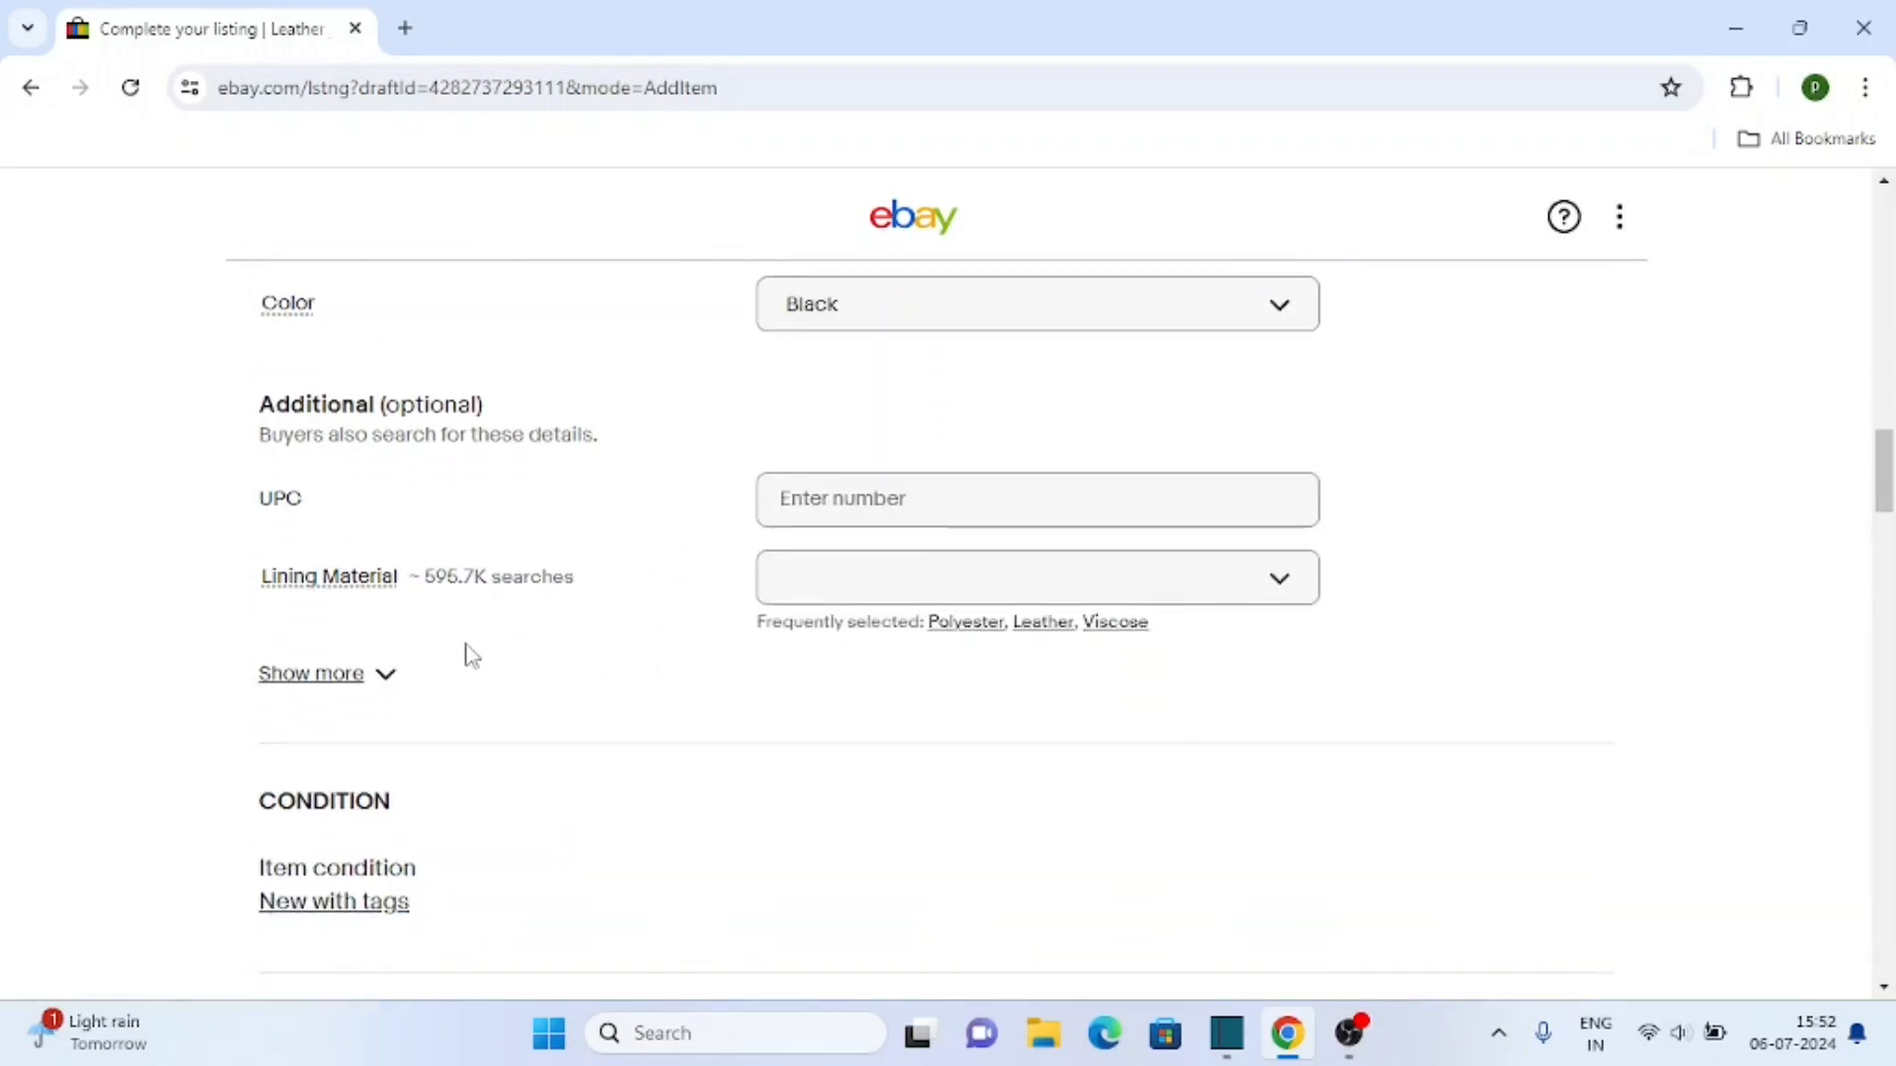
{"action": "left_click_drag", "start_coordinate": [292, 398], "coordinate": [546, 401]}
{"action": "left_click", "coordinate": [108, 596]}
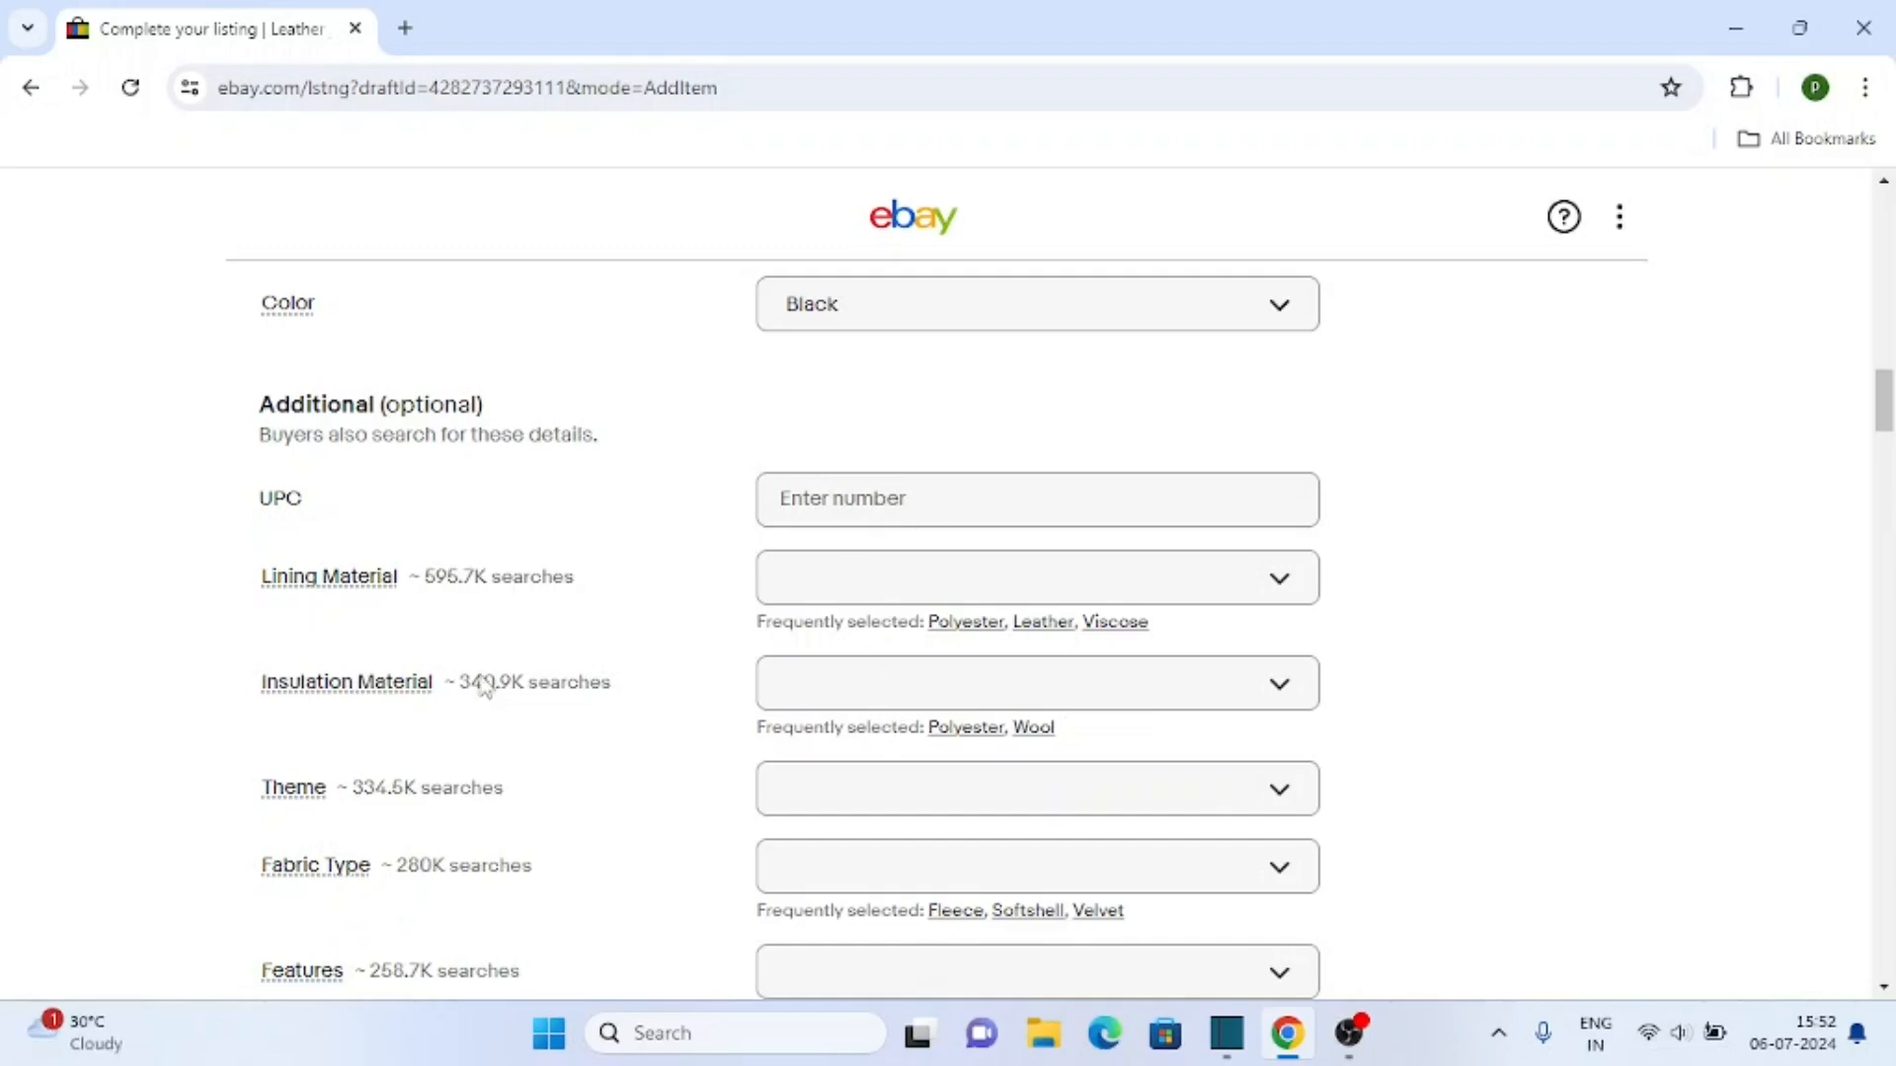
{"action": "mouse_move", "coordinate": [377, 597]}
{"action": "left_click", "coordinate": [479, 589]}
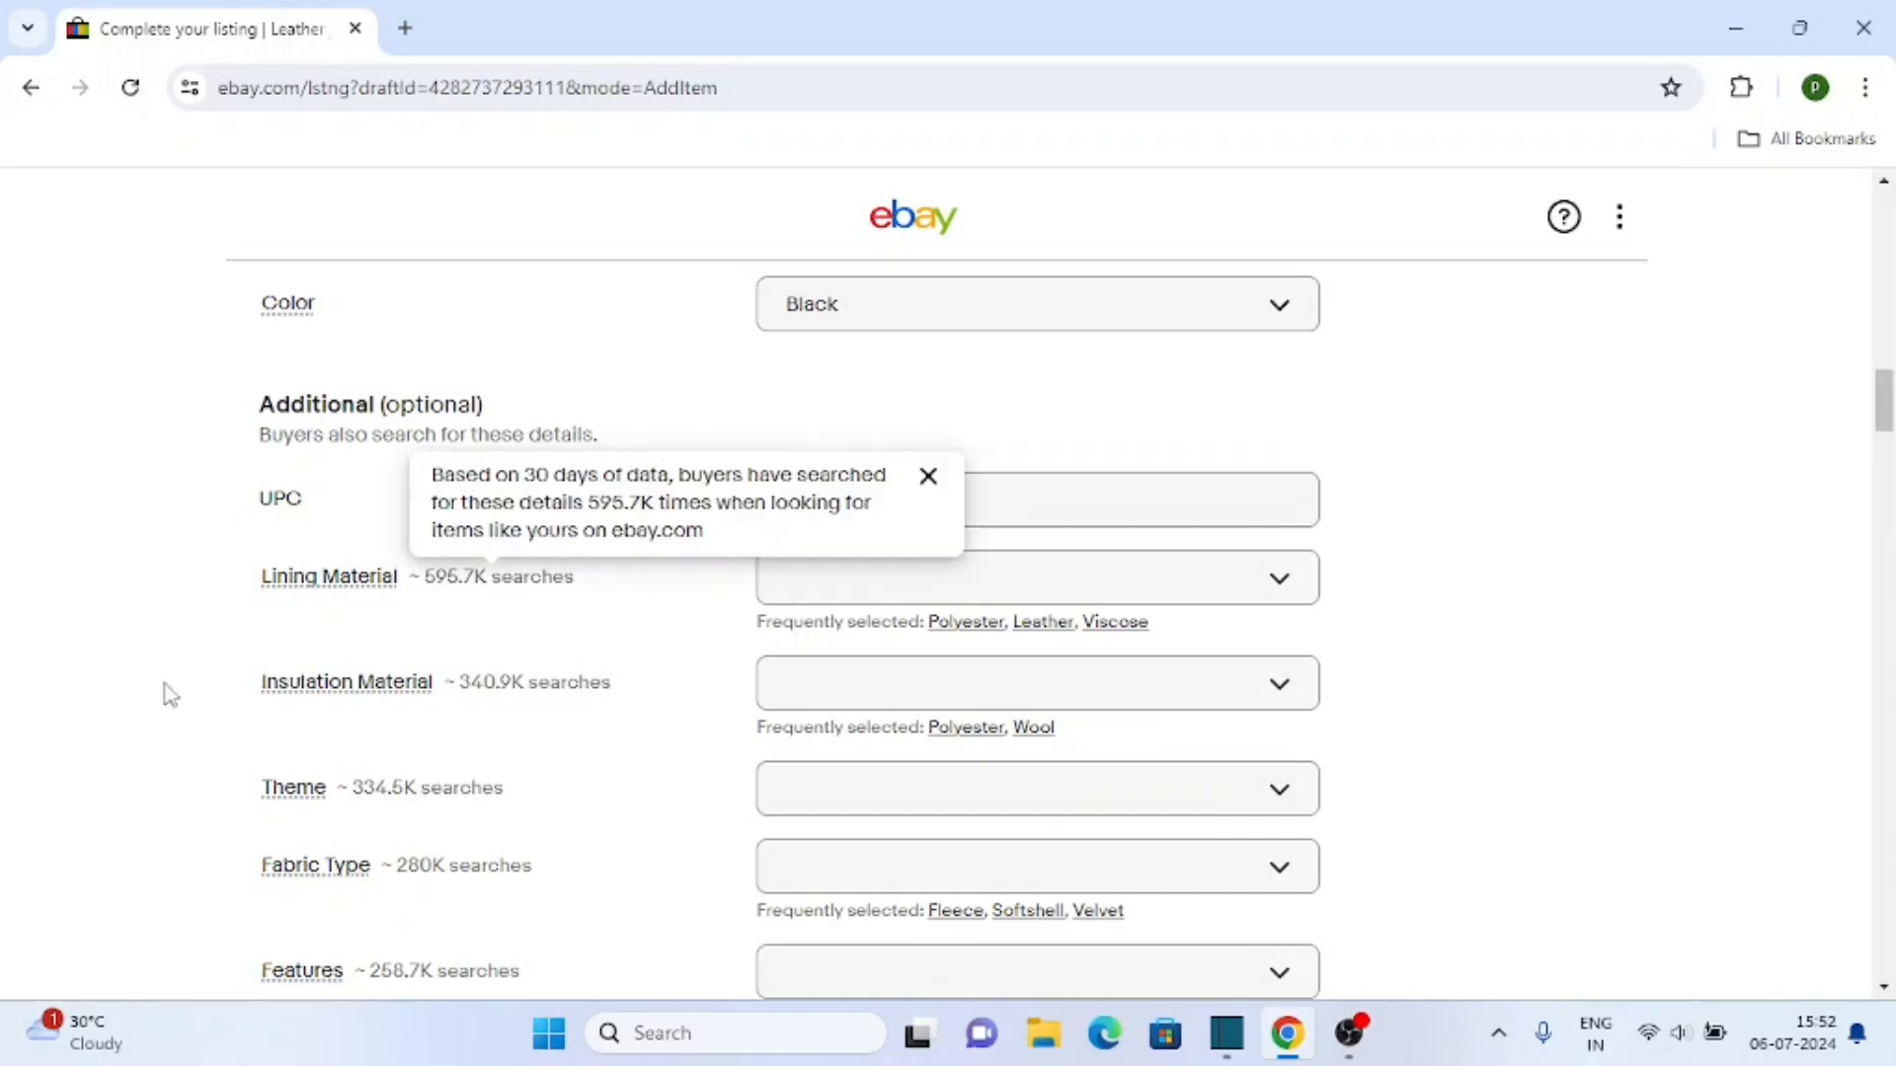
{"action": "scroll", "coordinate": [138, 691], "scroll_direction": "down", "scroll_amount": 3}
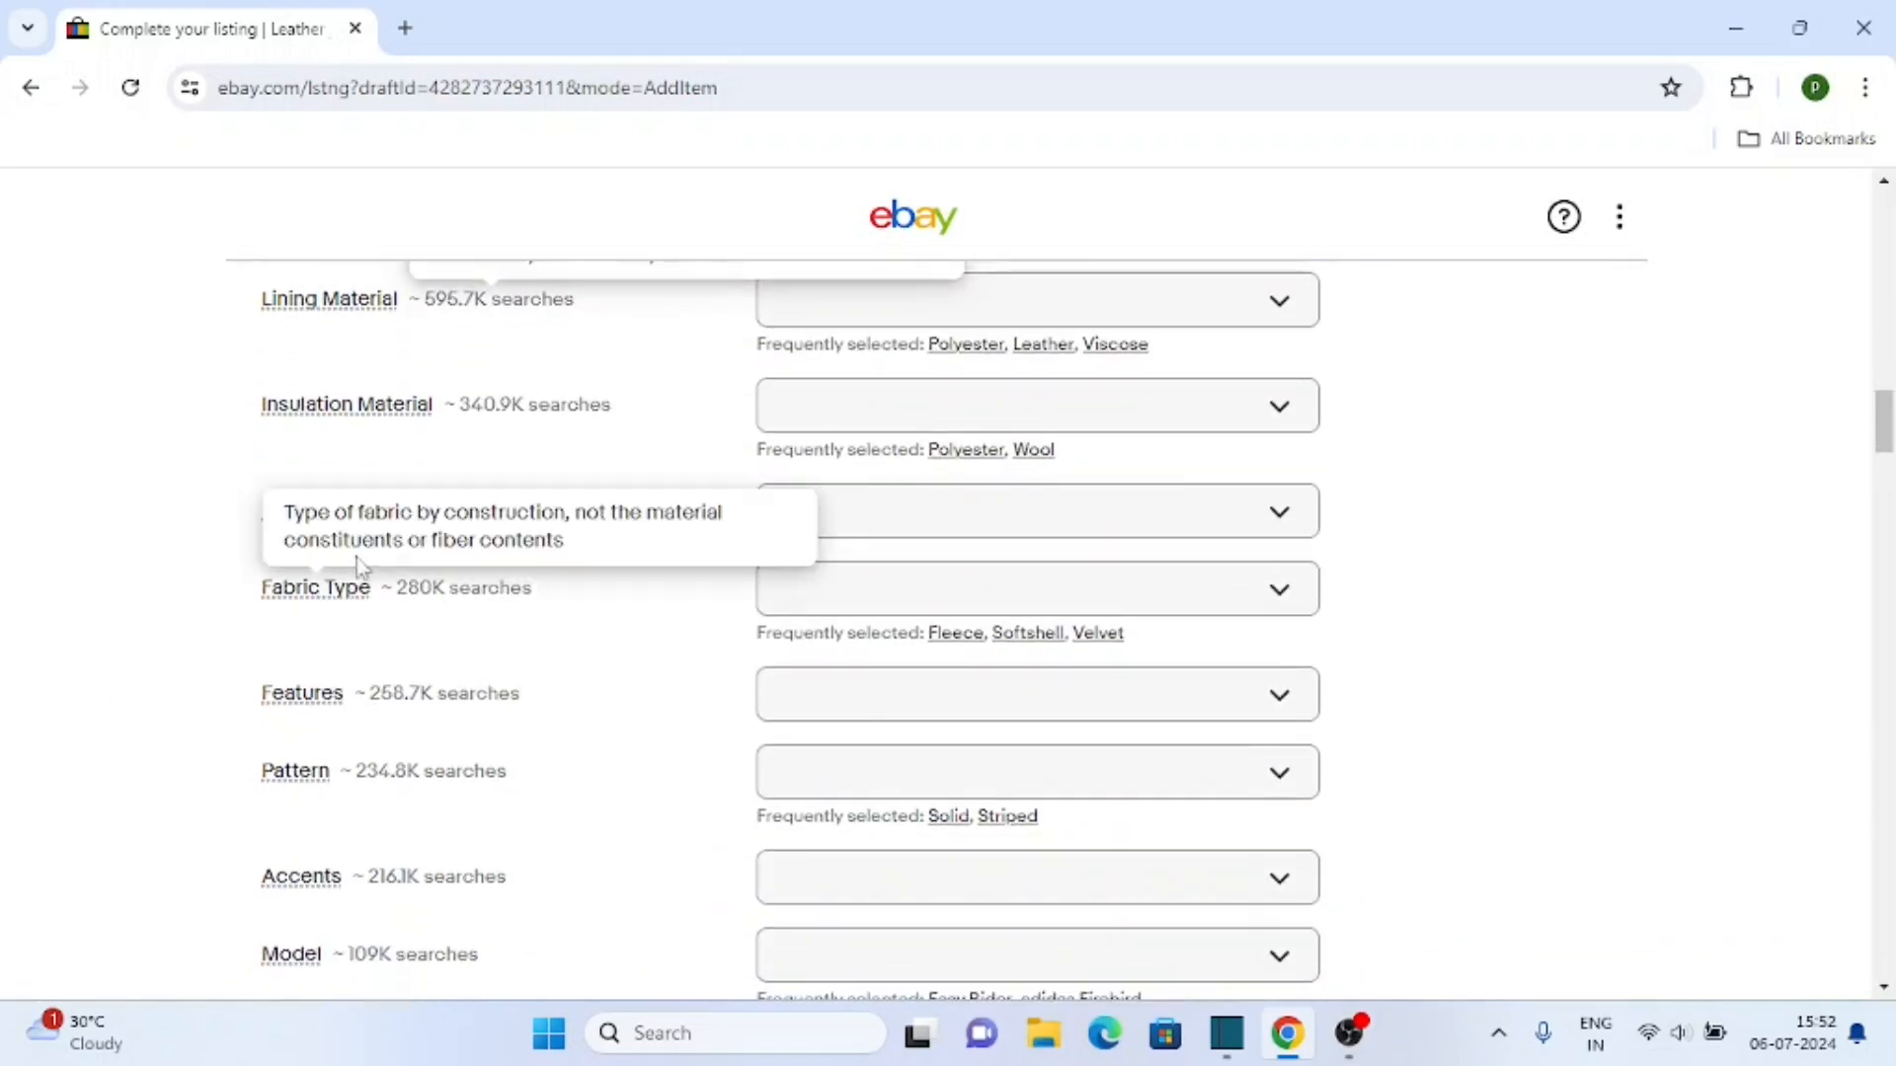
{"action": "left_click", "coordinate": [449, 591]}
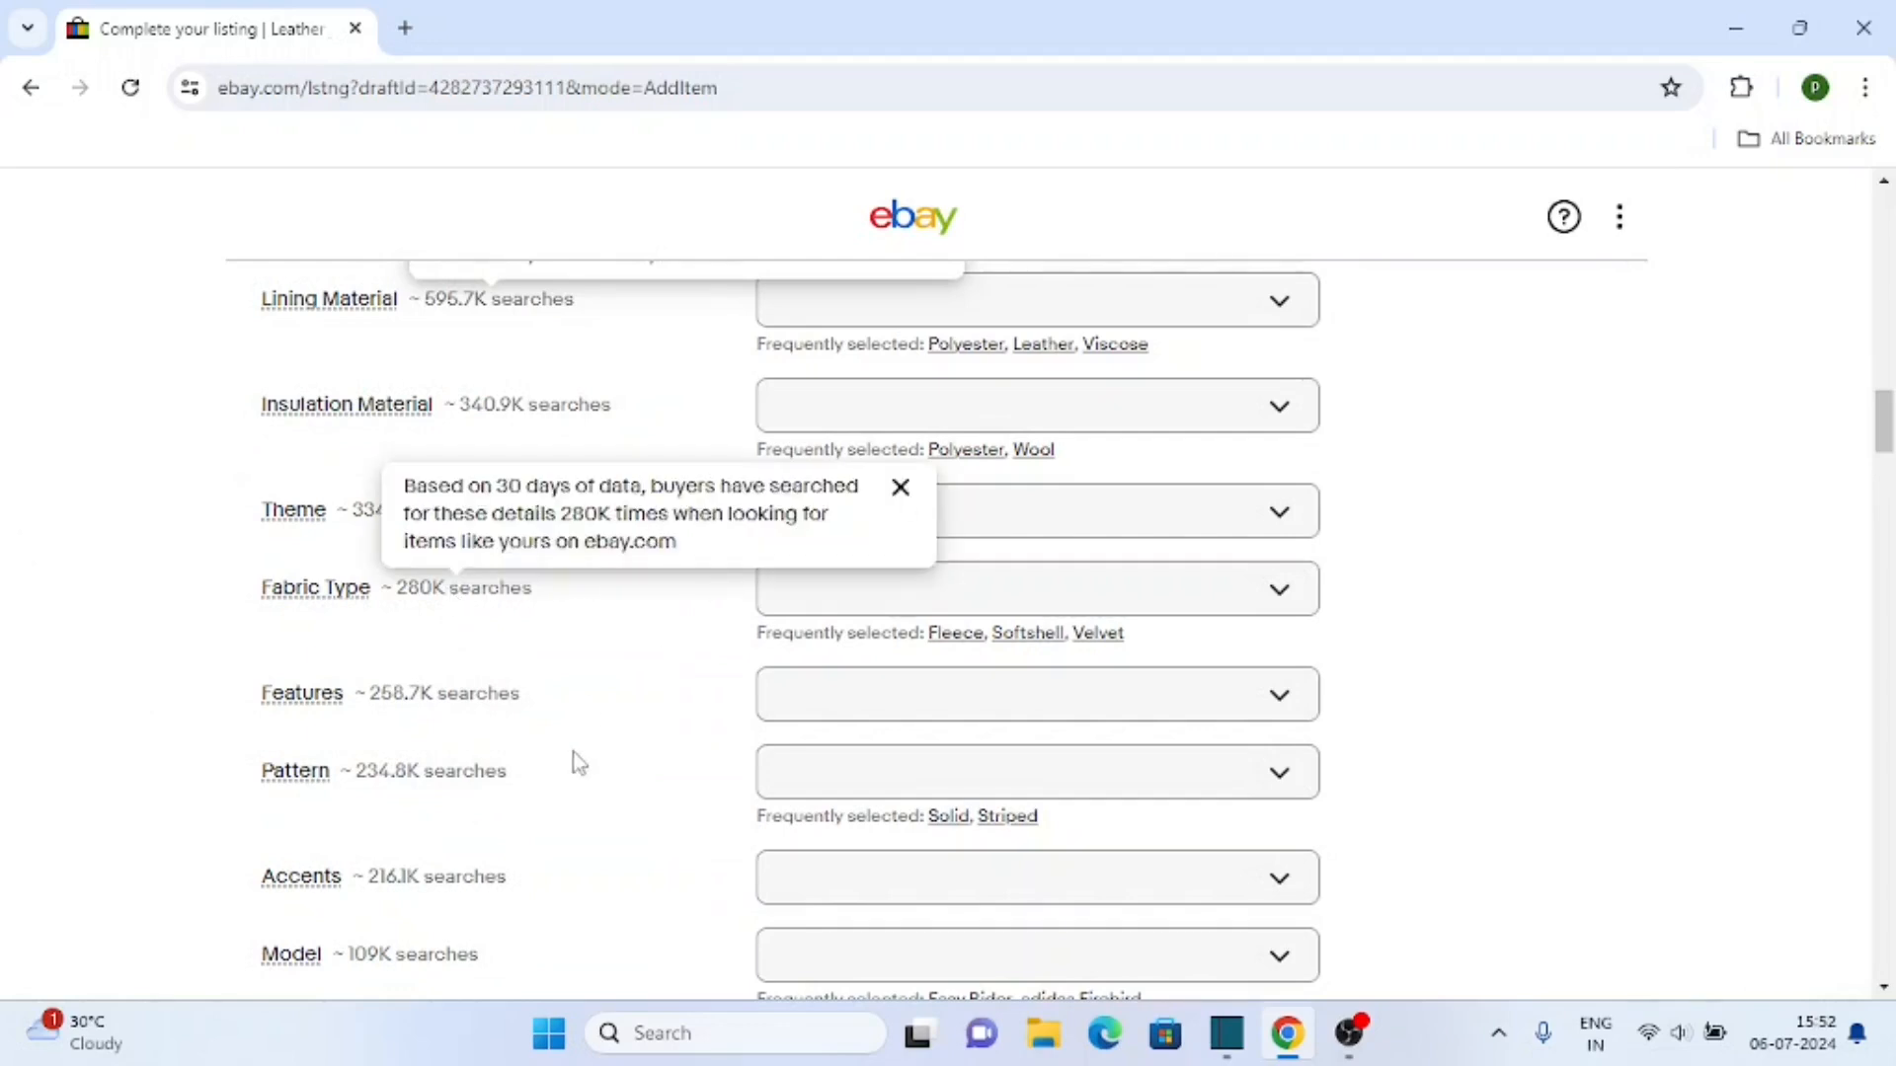
{"action": "scroll", "coordinate": [576, 736], "scroll_direction": "down", "scroll_amount": 1}
{"action": "left_click", "coordinate": [899, 348]}
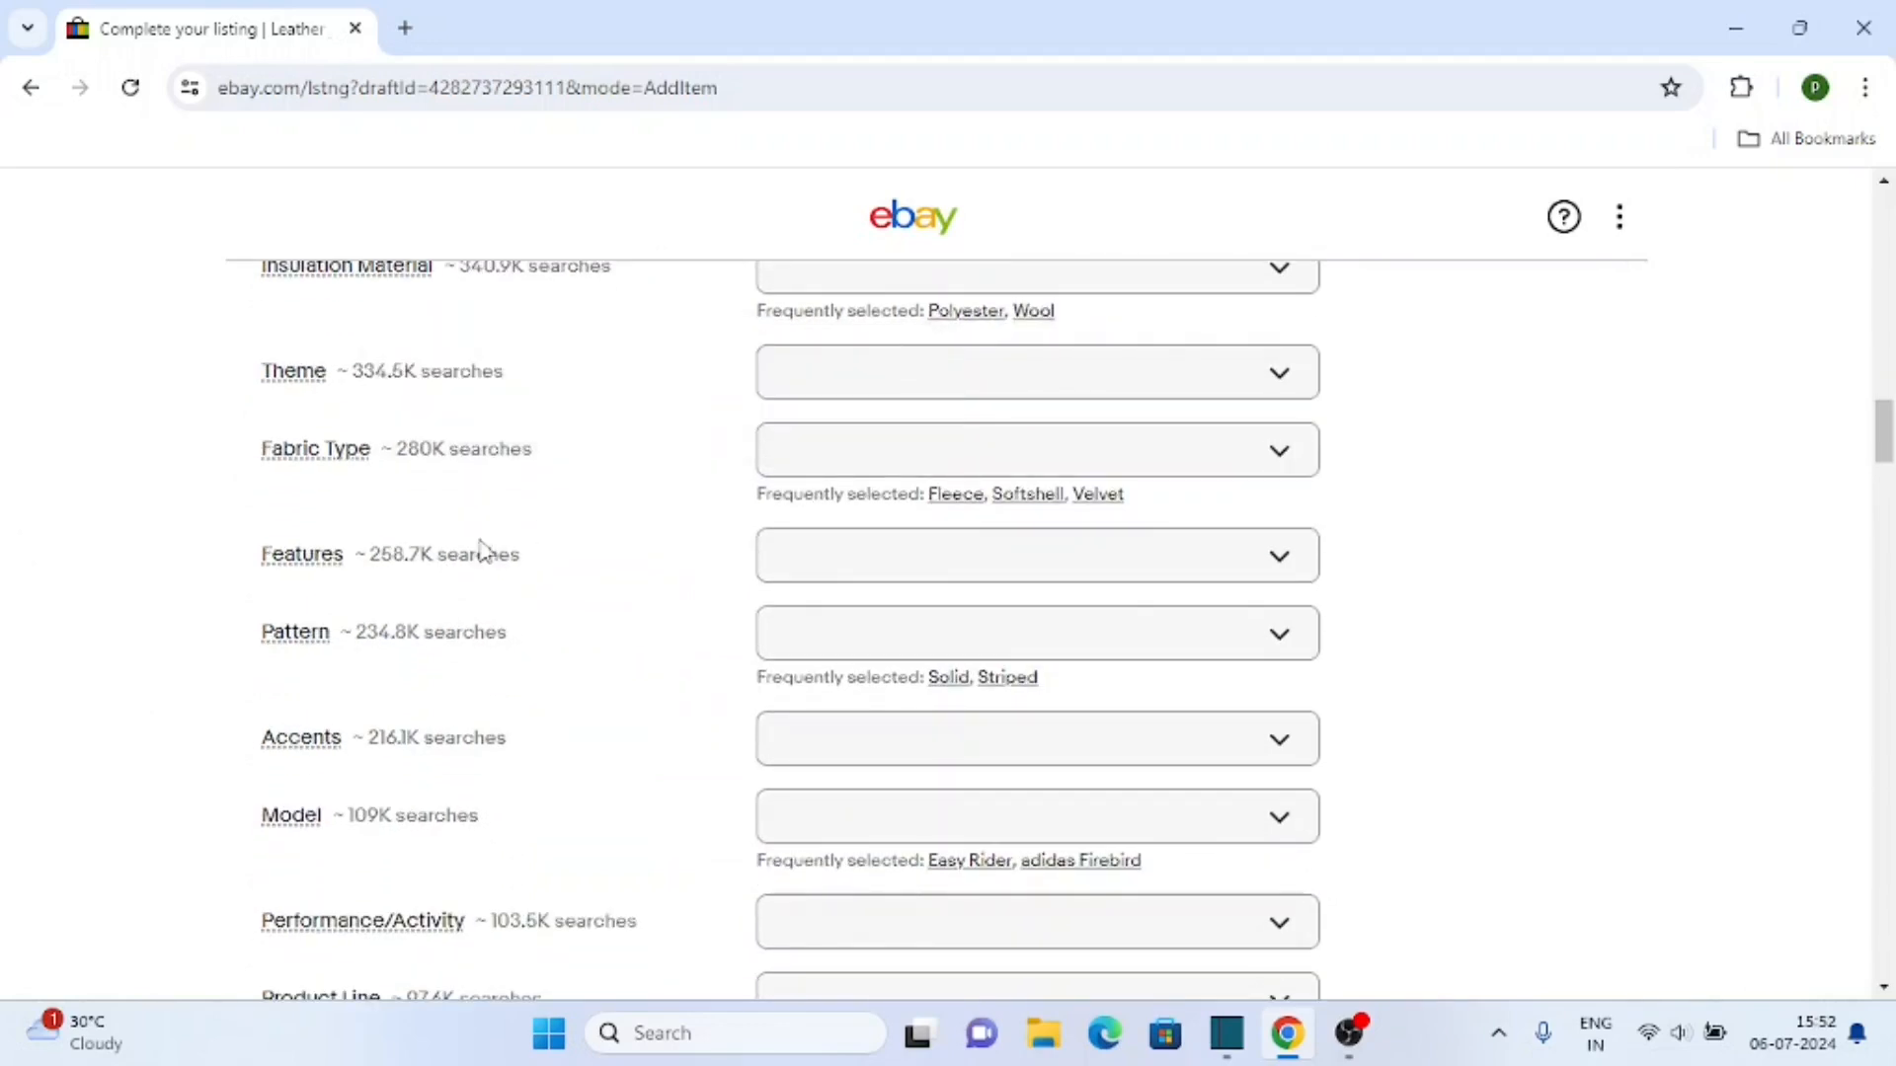
{"action": "left_click", "coordinate": [392, 575]}
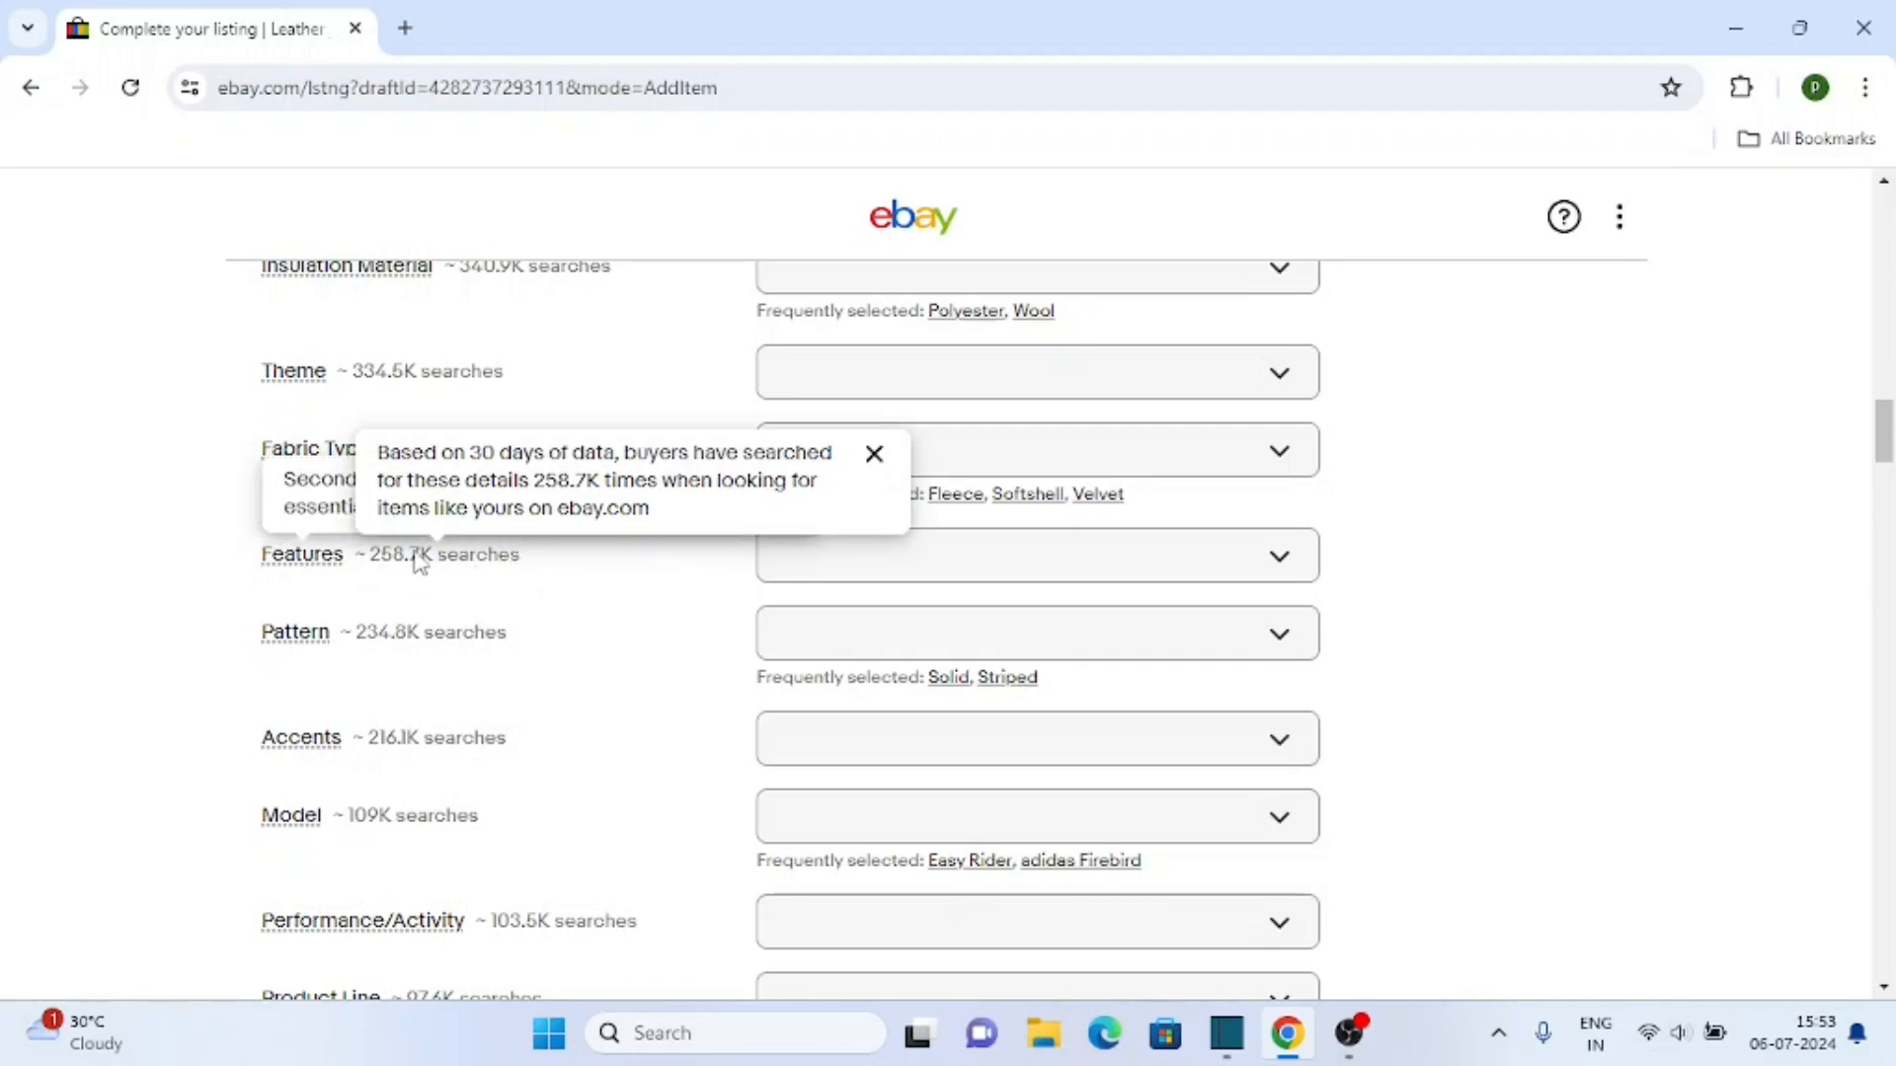
Step: Look through the remaining optional item specifics, the custom item specific option and the item condition
{"action": "scroll", "coordinate": [538, 661], "scroll_direction": "down", "scroll_amount": 5}
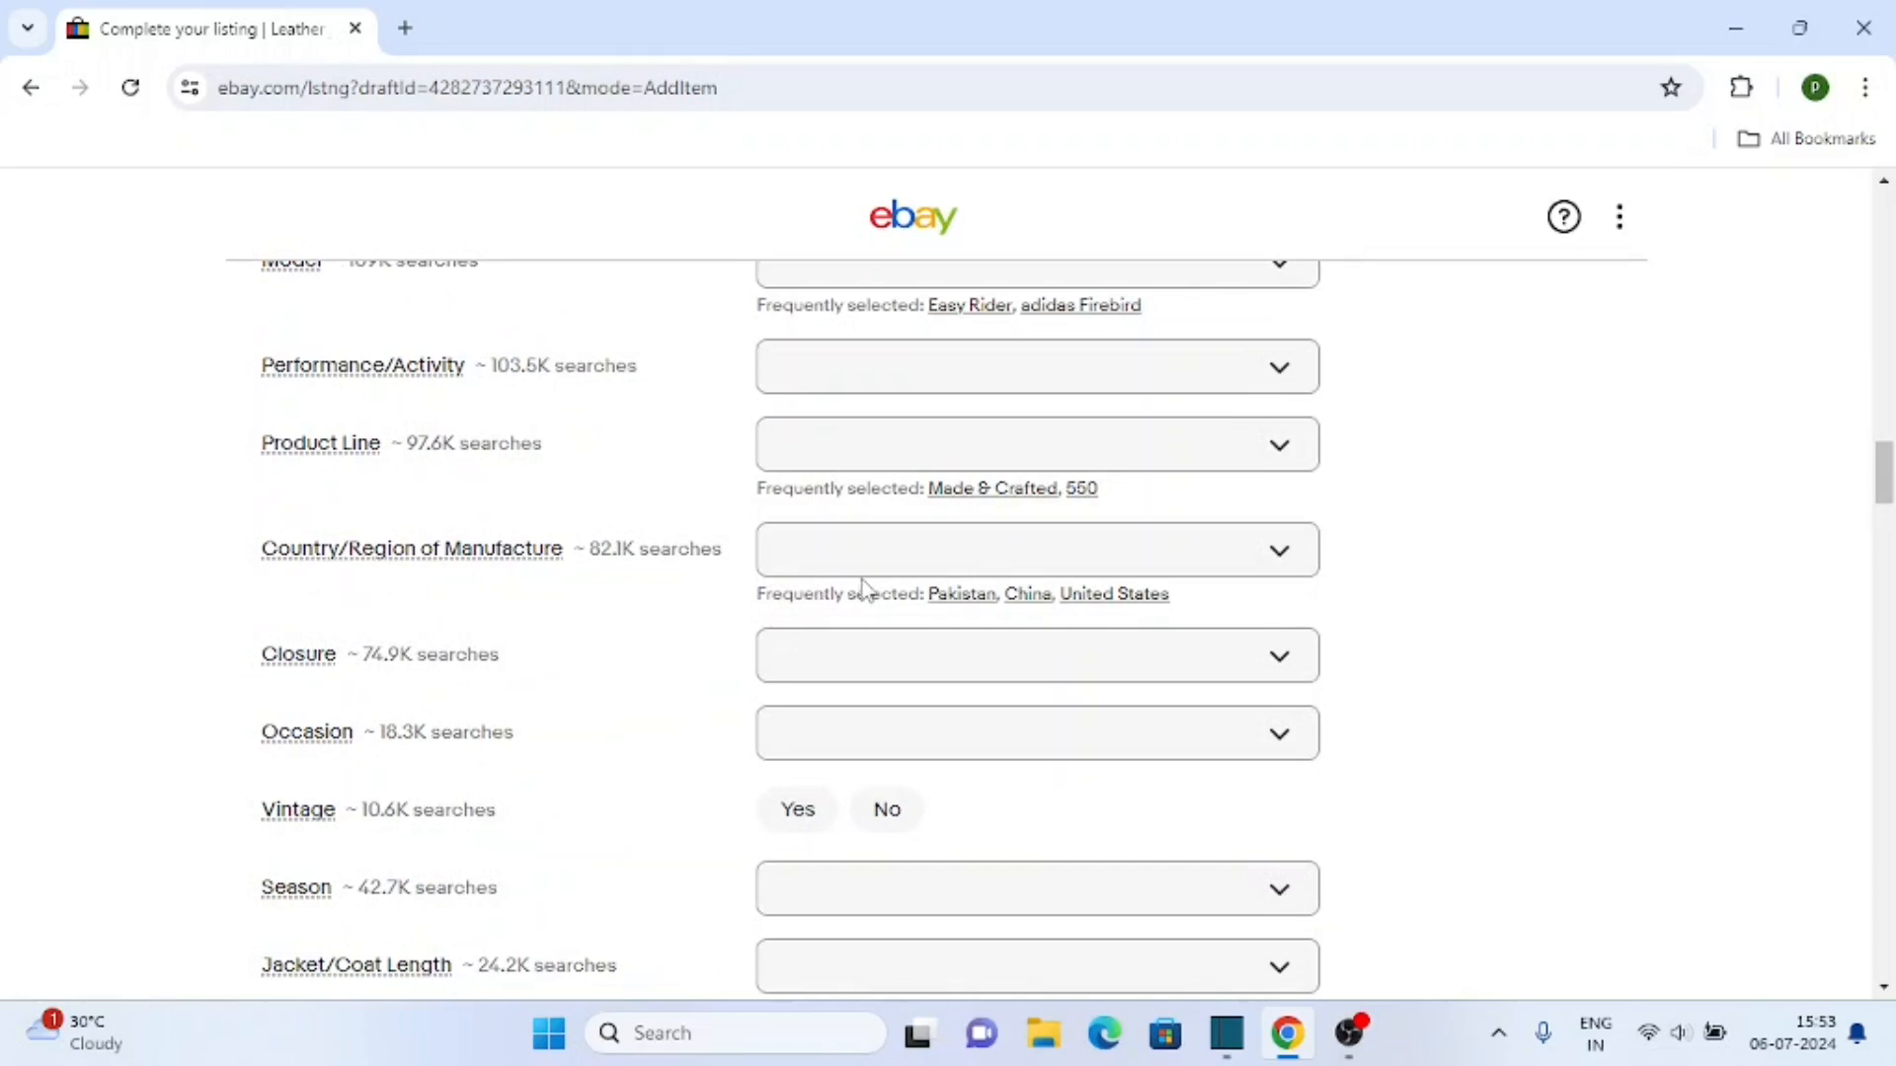
{"action": "scroll", "coordinate": [478, 652], "scroll_direction": "down", "scroll_amount": 3}
{"action": "scroll", "coordinate": [483, 654], "scroll_direction": "down", "scroll_amount": 14}
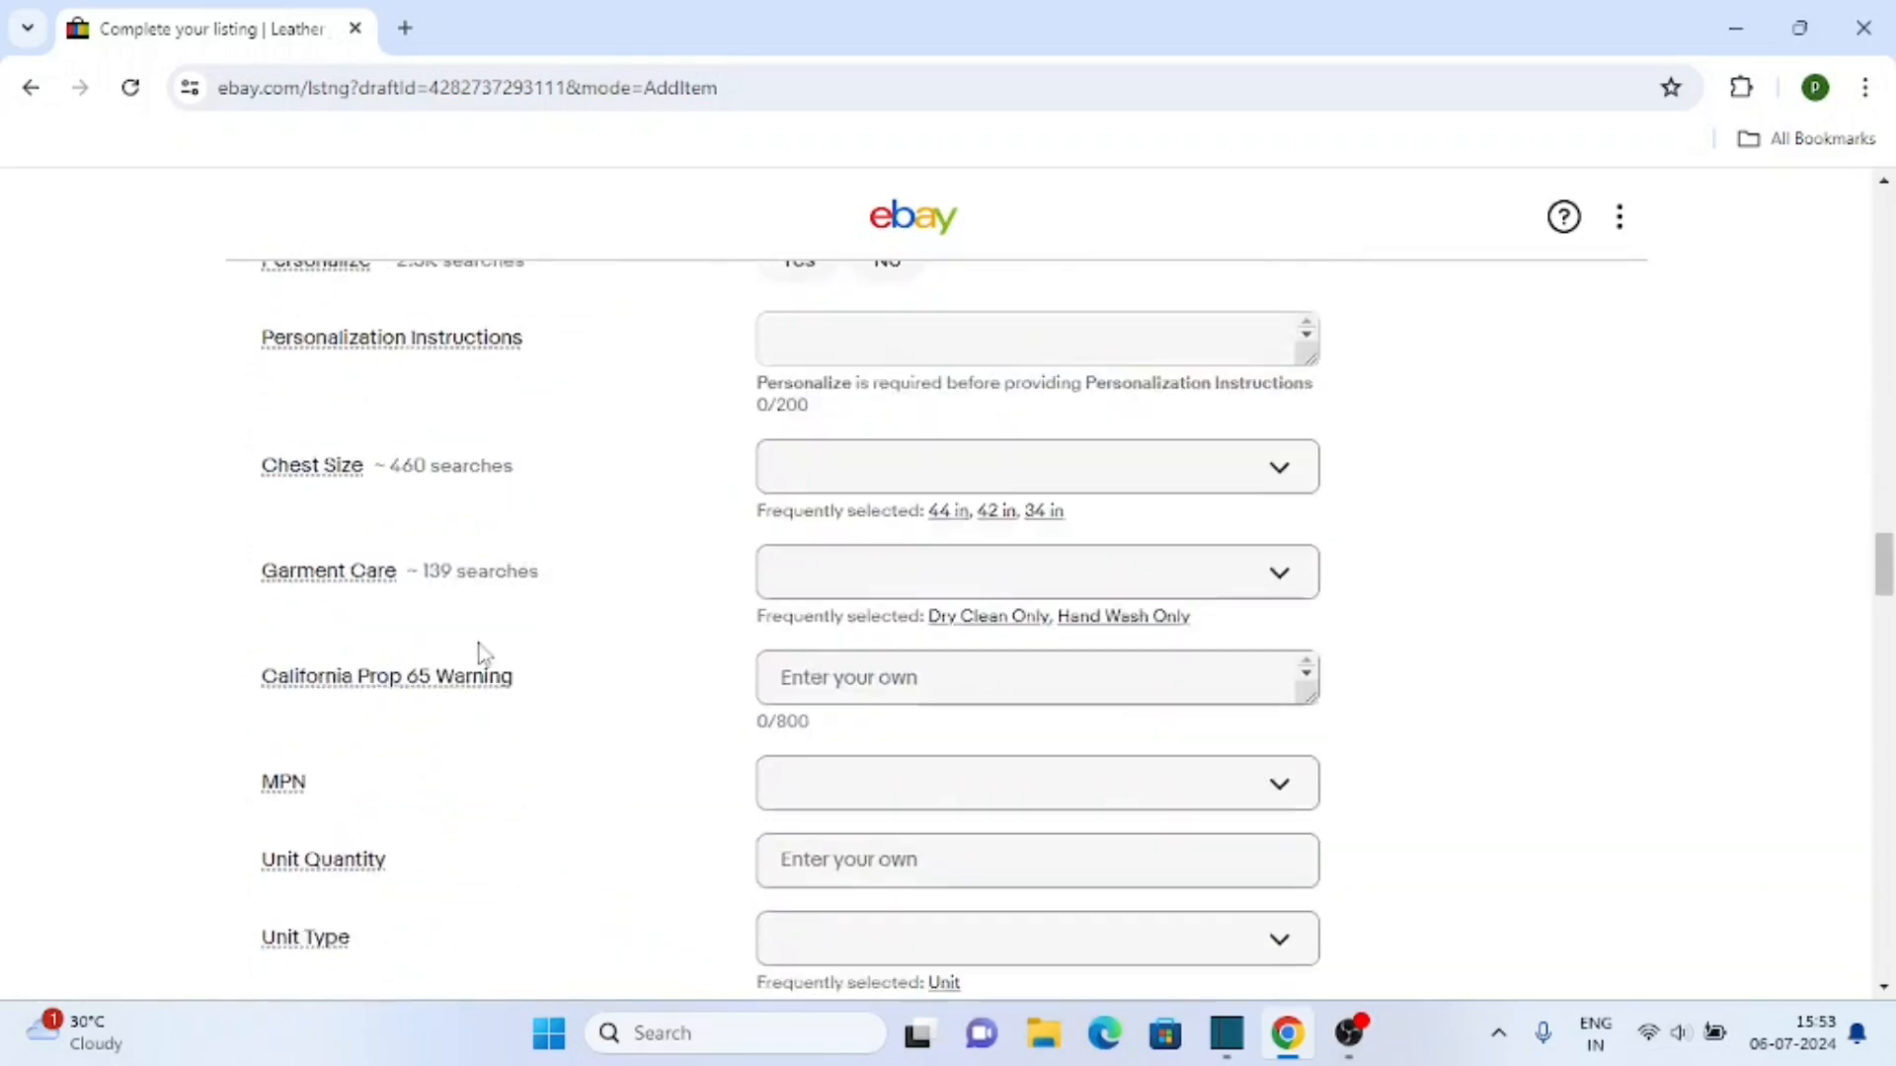
{"action": "scroll", "coordinate": [694, 507], "scroll_direction": "down", "scroll_amount": 3}
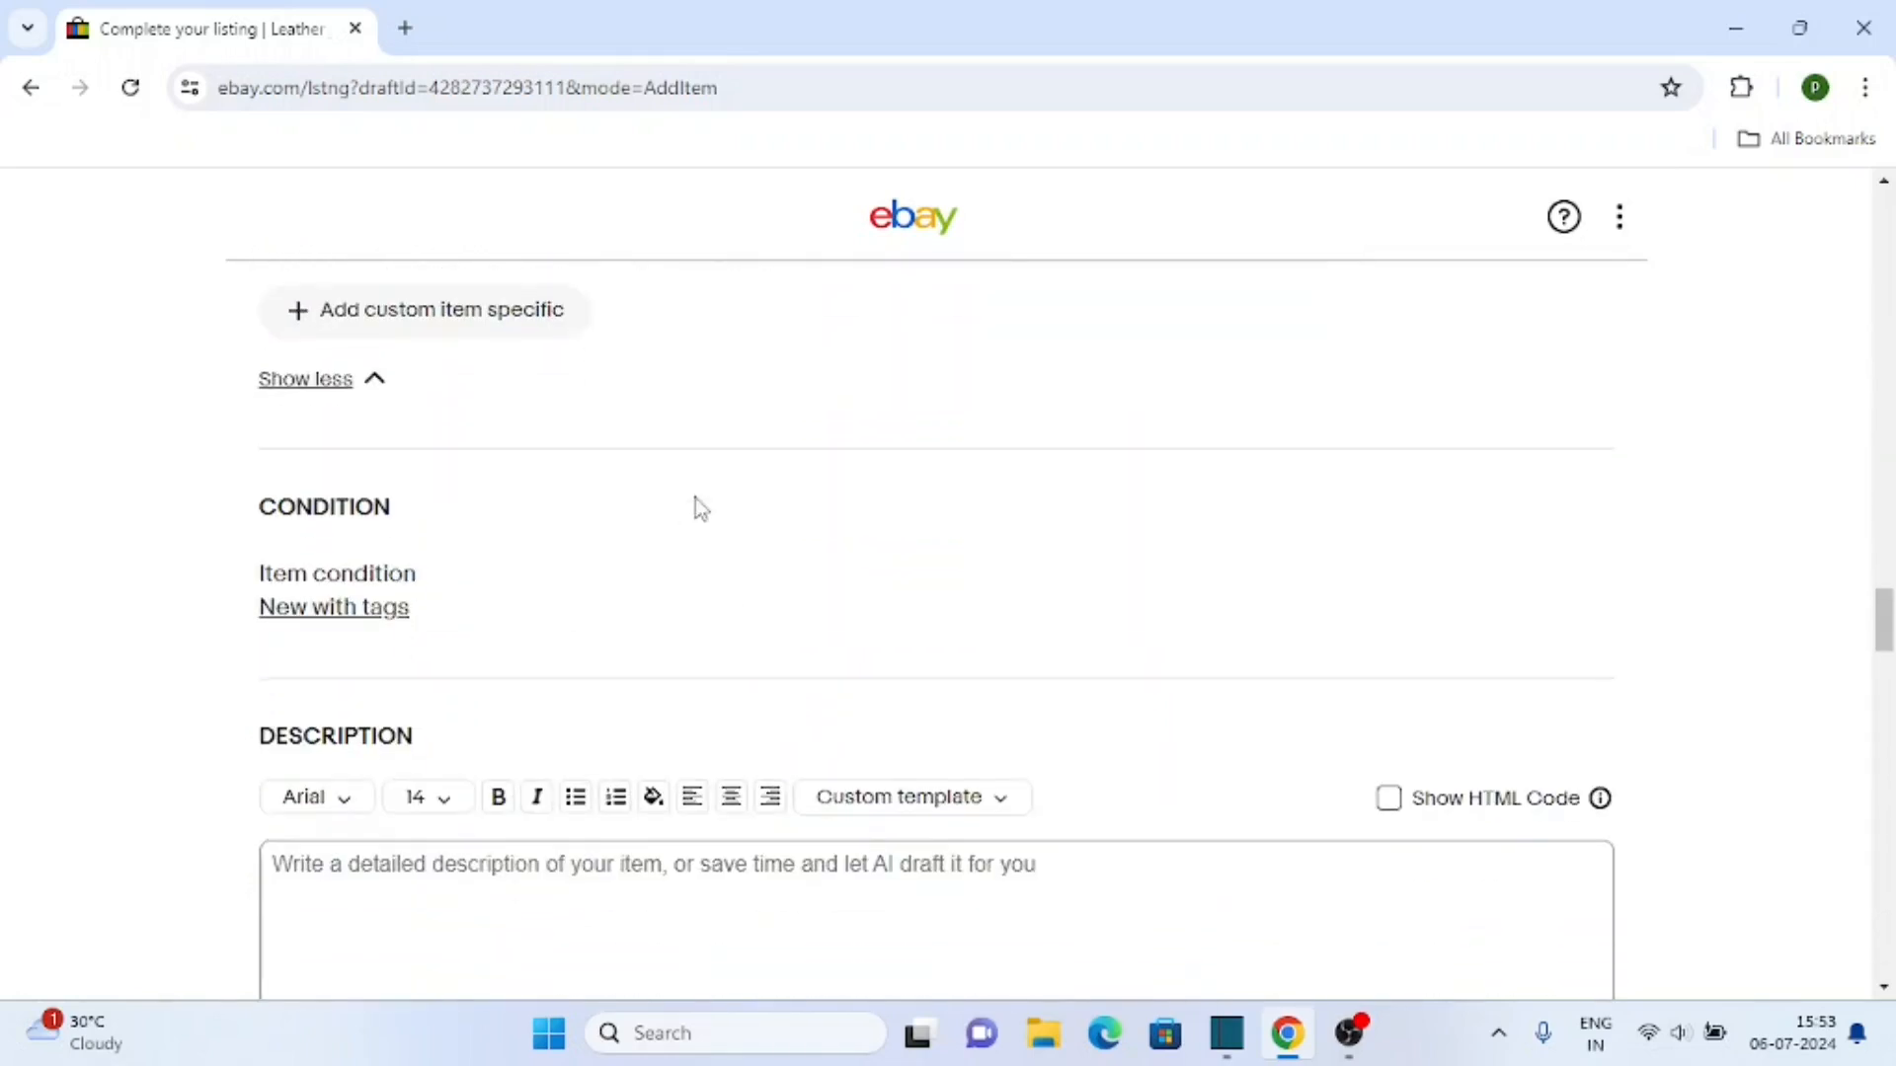
{"action": "scroll", "coordinate": [667, 529], "scroll_direction": "up", "scroll_amount": 3}
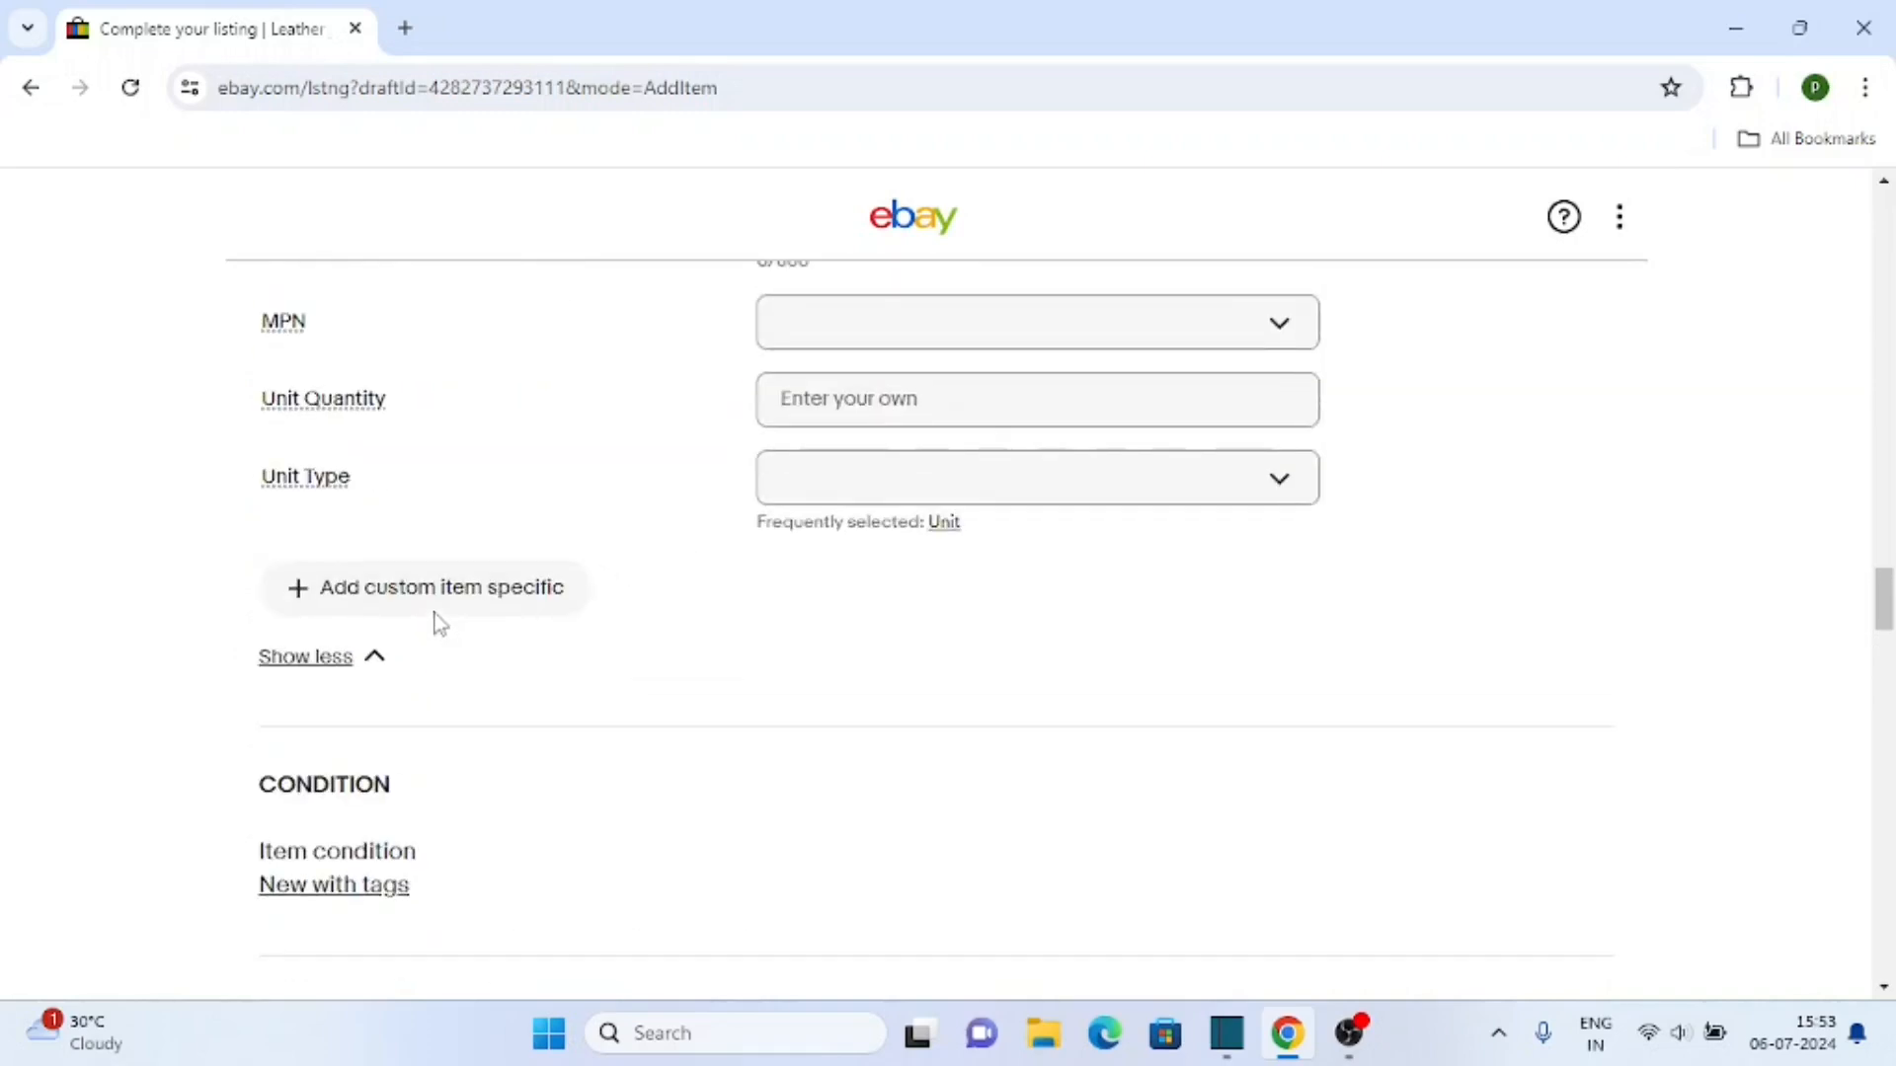
{"action": "scroll", "coordinate": [592, 665], "scroll_direction": "down", "scroll_amount": 6}
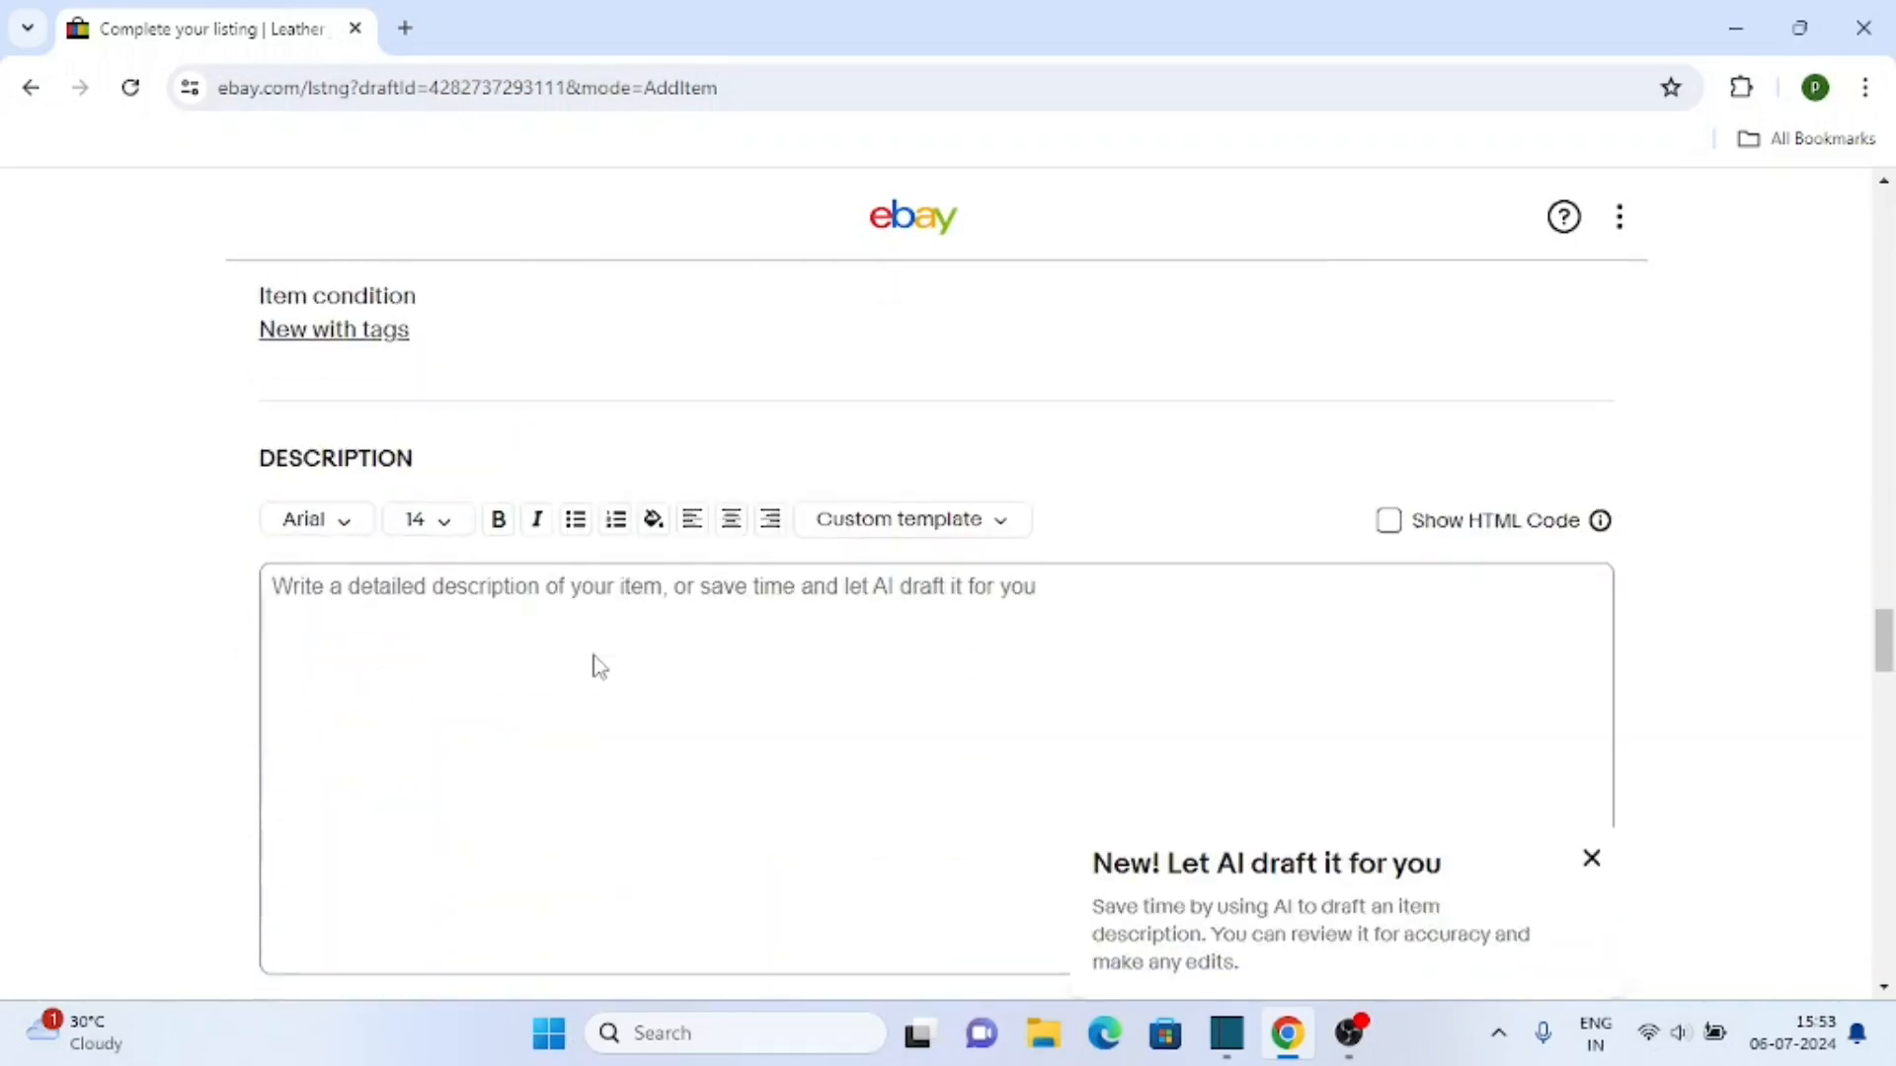
{"action": "scroll", "coordinate": [593, 665], "scroll_direction": "up", "scroll_amount": 2}
{"action": "scroll", "coordinate": [389, 478], "scroll_direction": "up", "scroll_amount": 3}
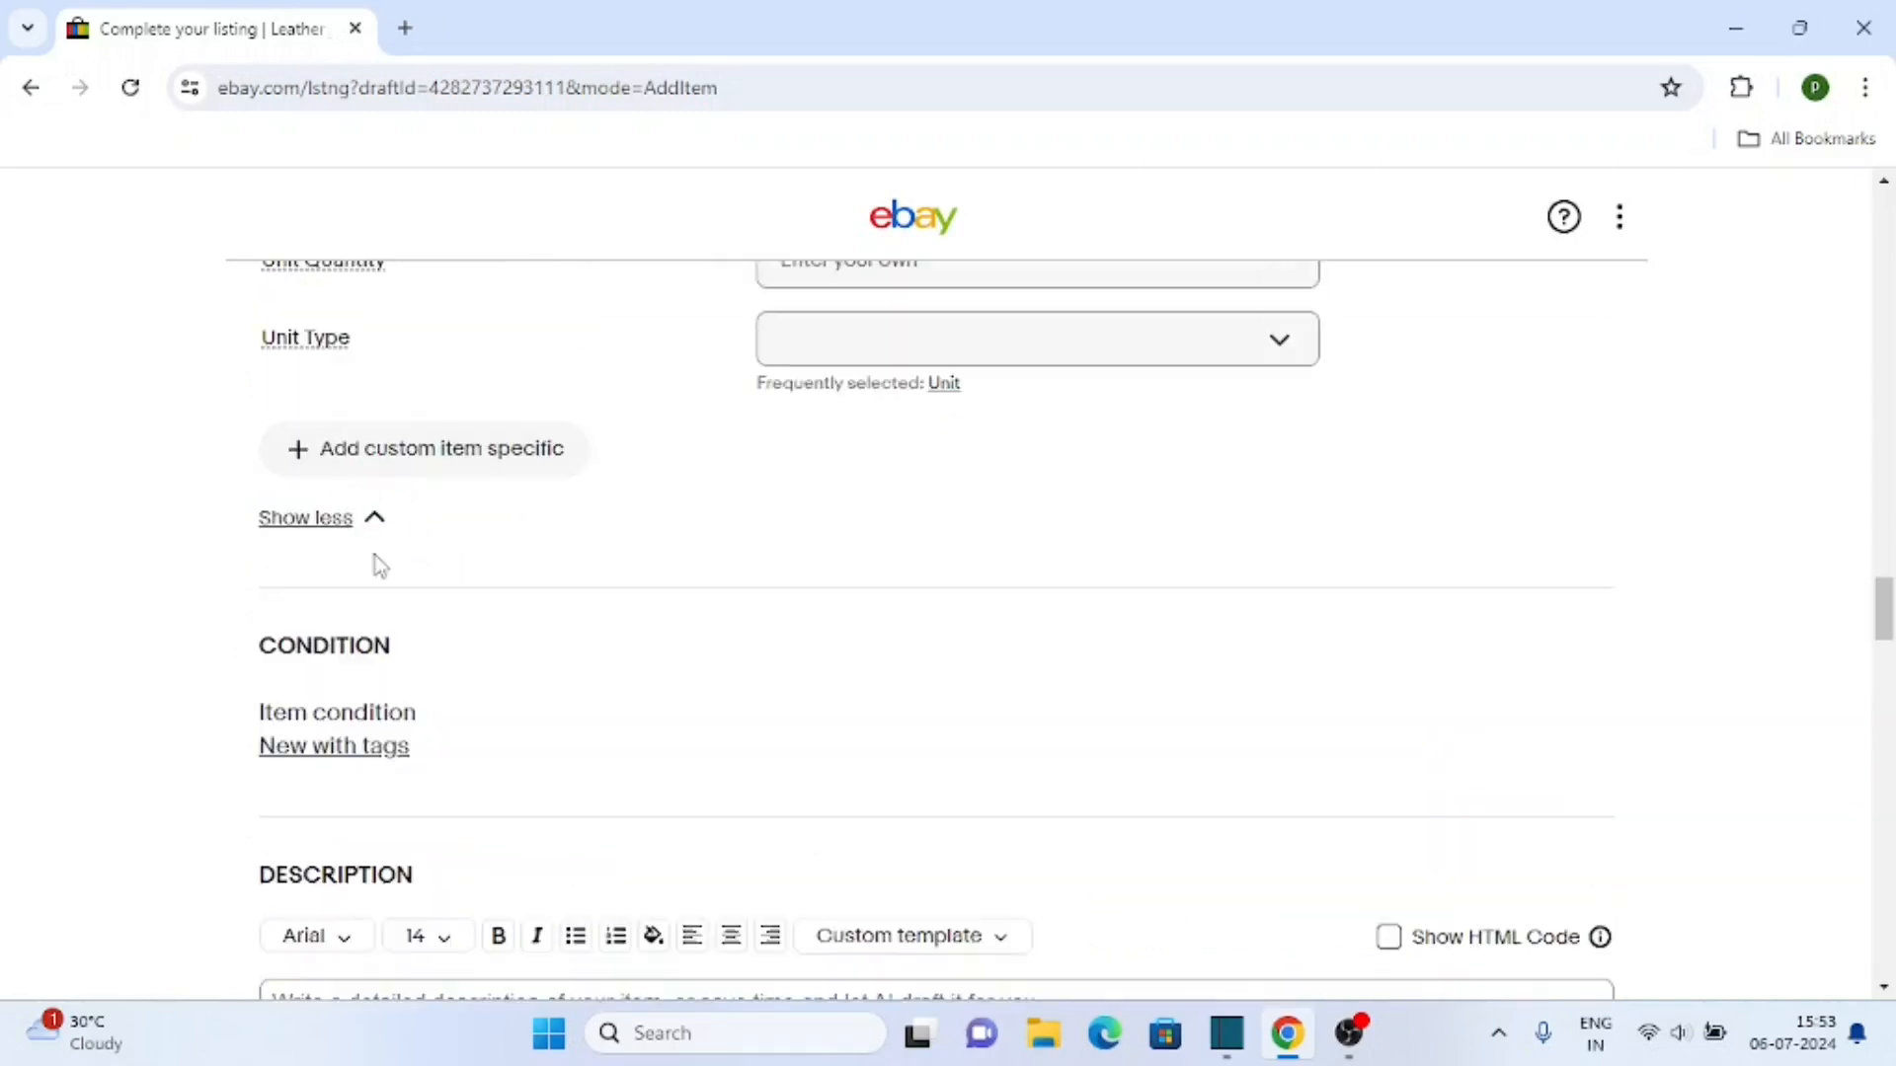
Step: Write "Leather jacket for men in black color" as the listing's description
{"action": "scroll", "coordinate": [944, 448], "scroll_direction": "down", "scroll_amount": 5}
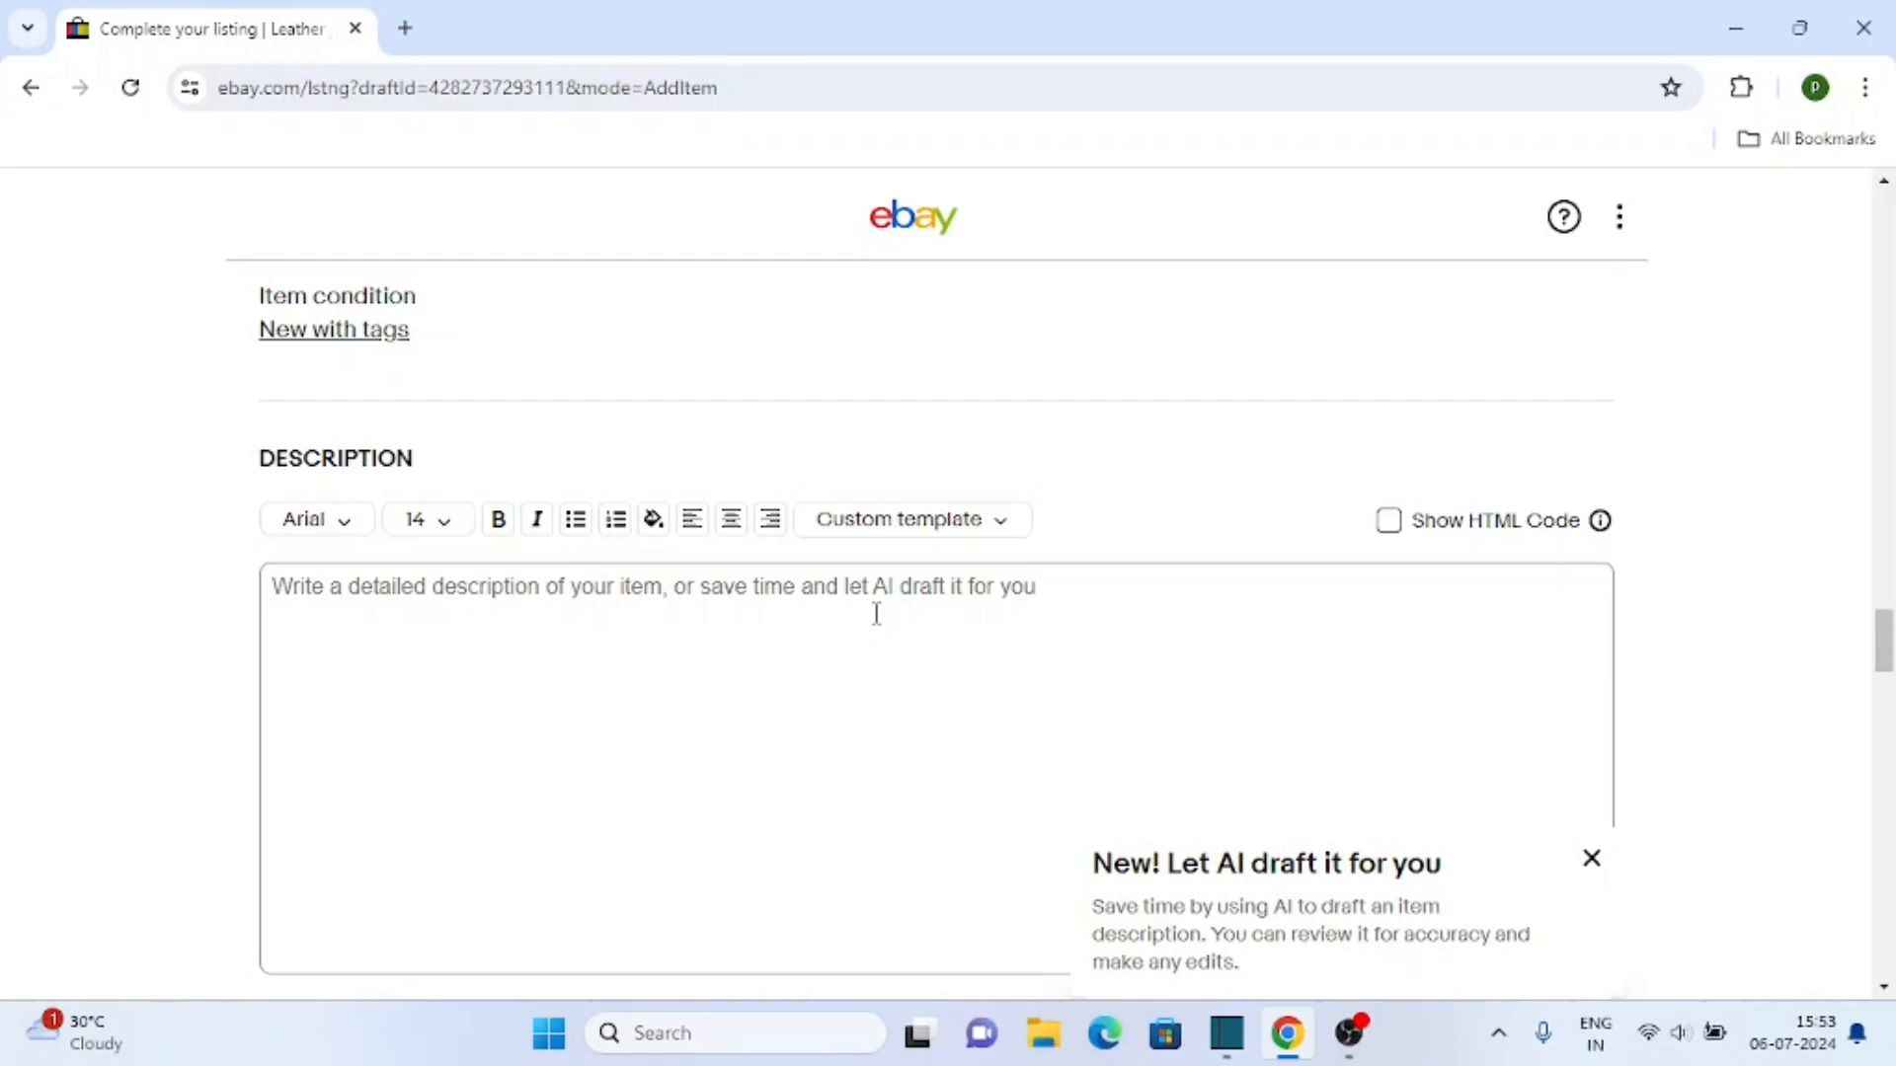
{"action": "left_click", "coordinate": [783, 599]}
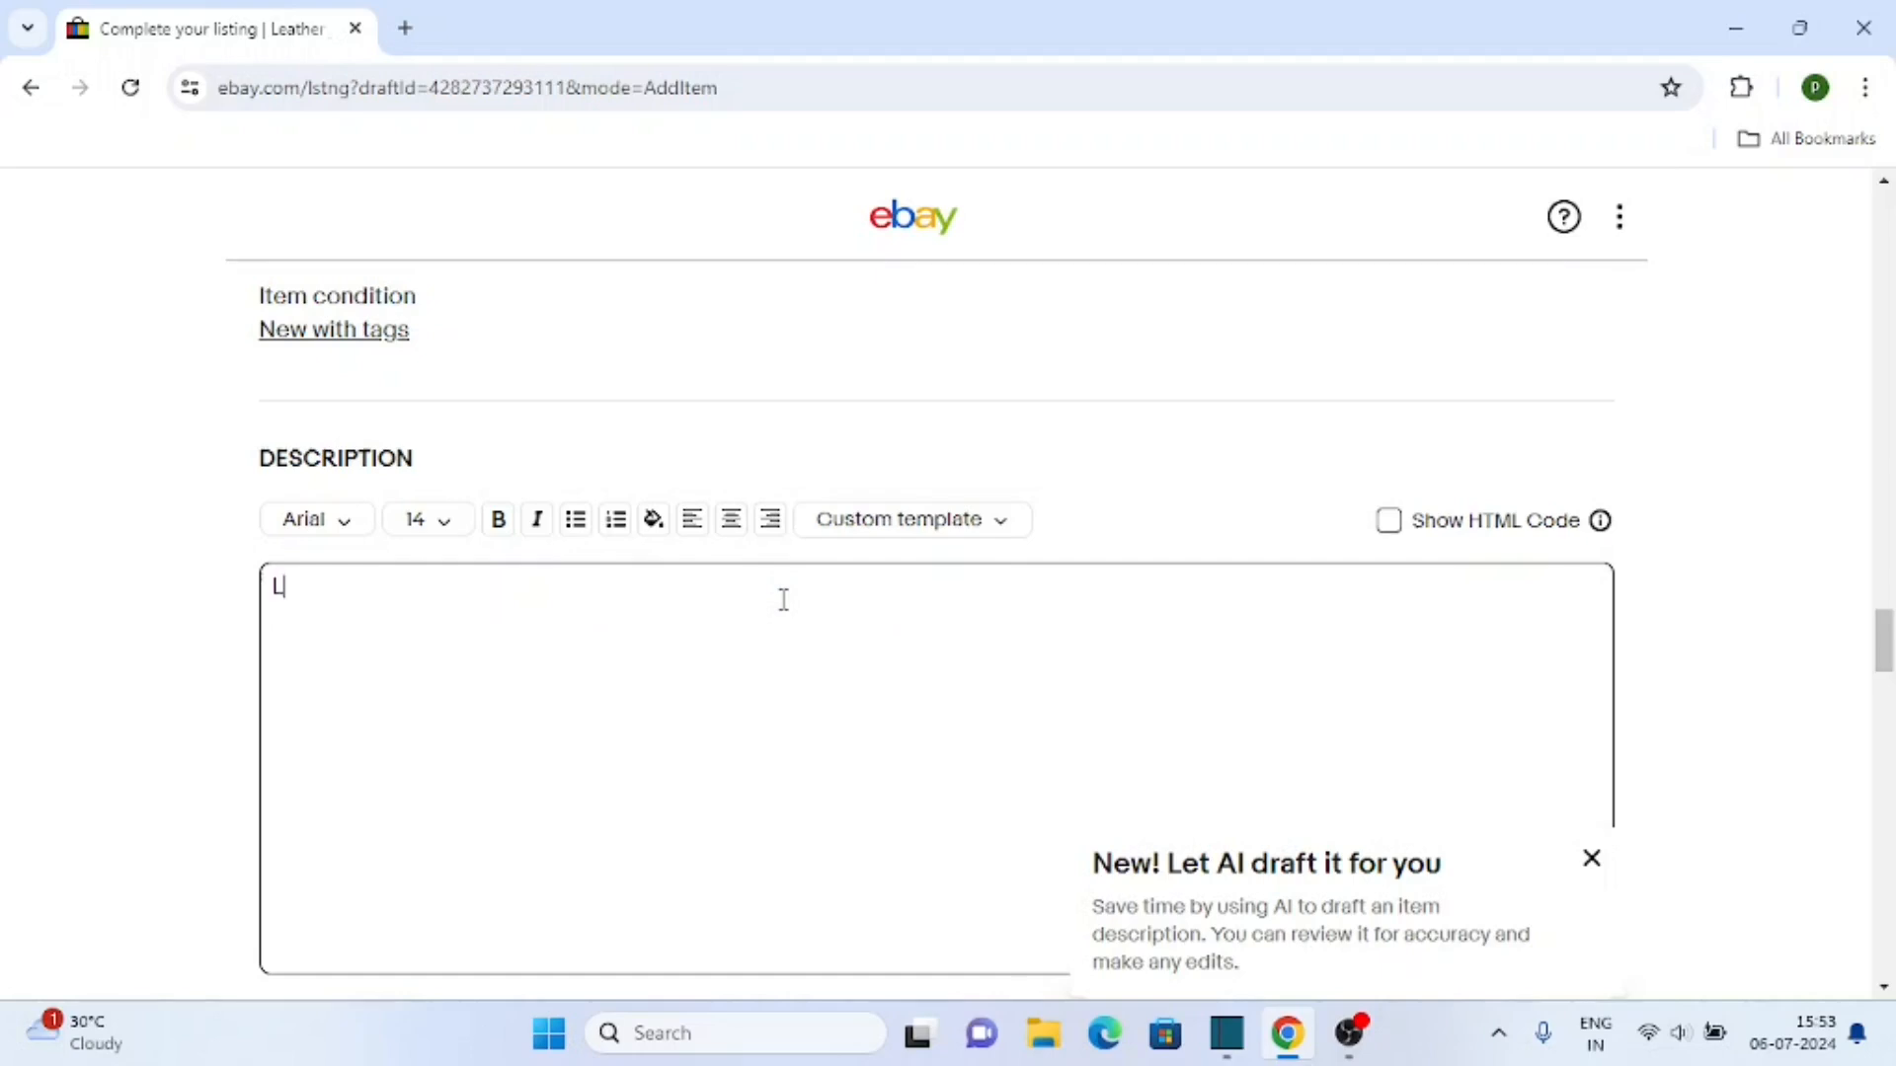
{"action": "scroll", "coordinate": [784, 604], "scroll_direction": "up", "scroll_amount": 20}
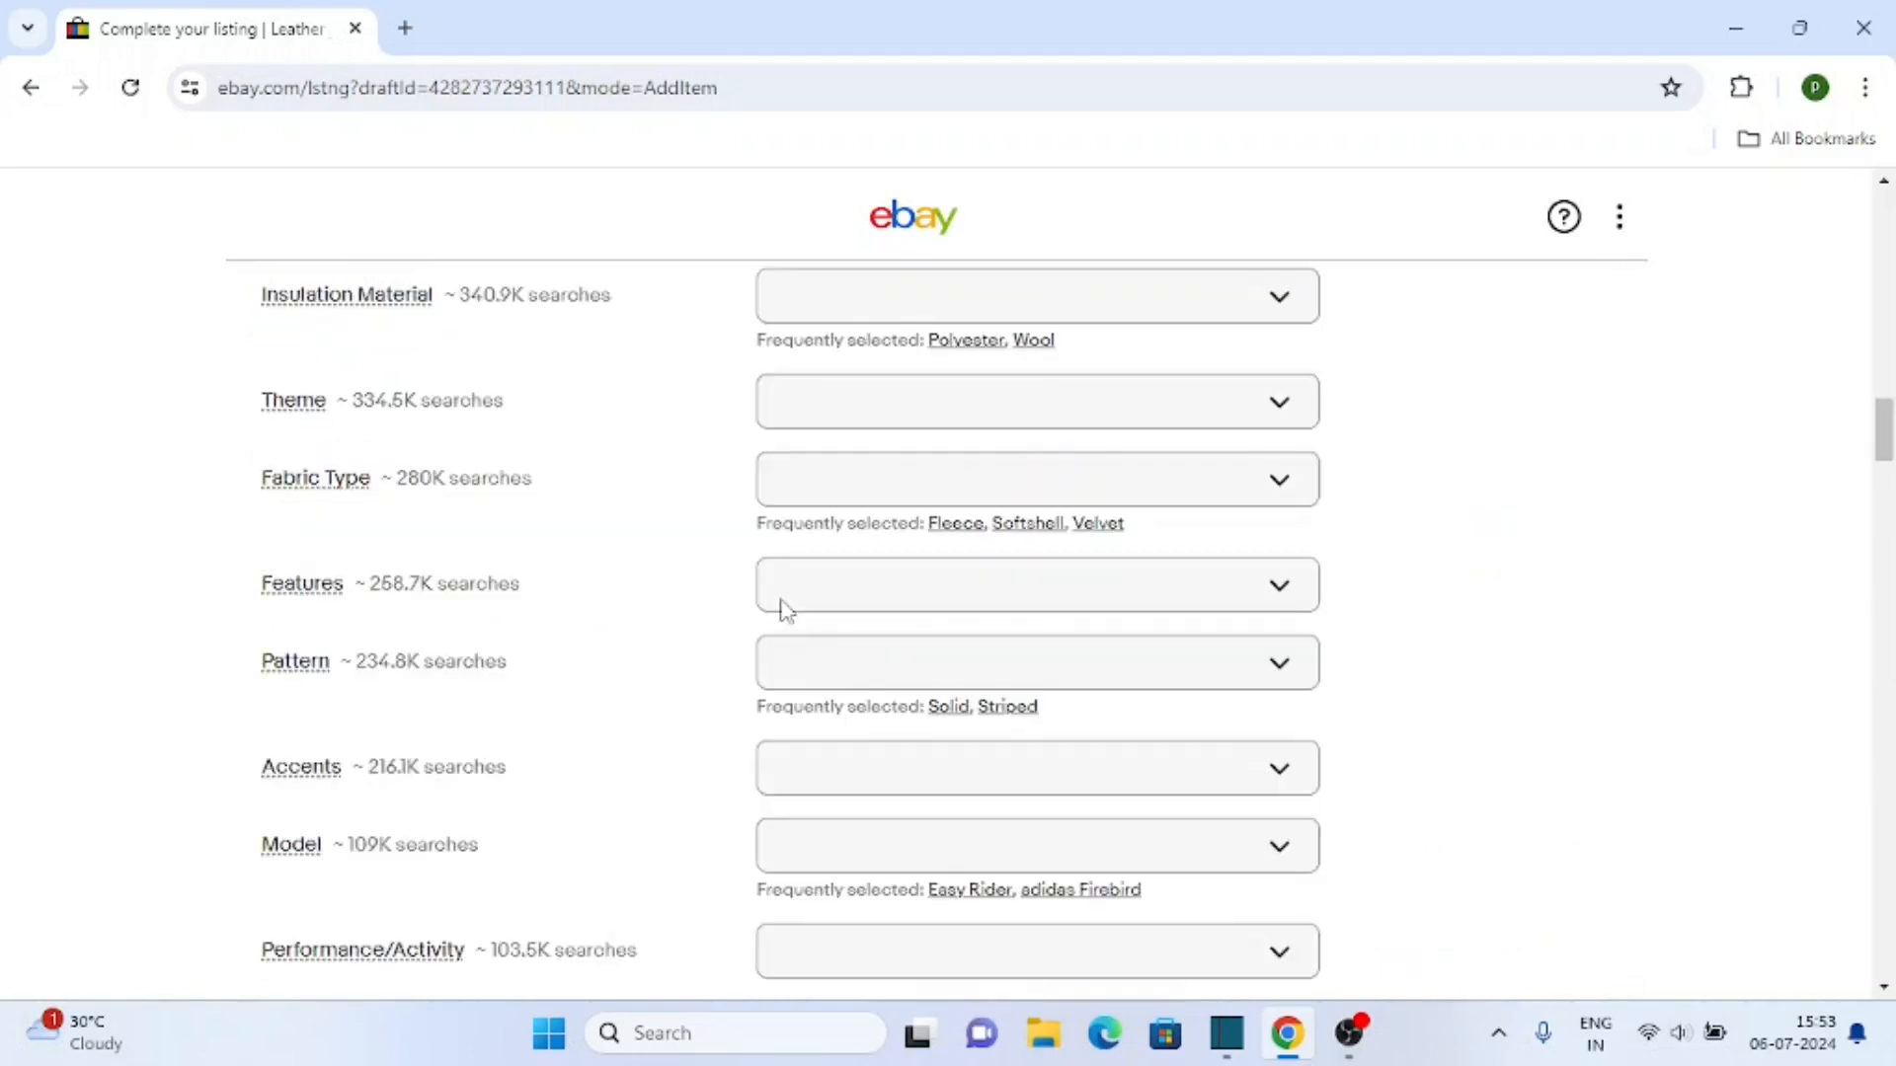
{"action": "scroll", "coordinate": [632, 652], "scroll_direction": "down", "scroll_amount": 20}
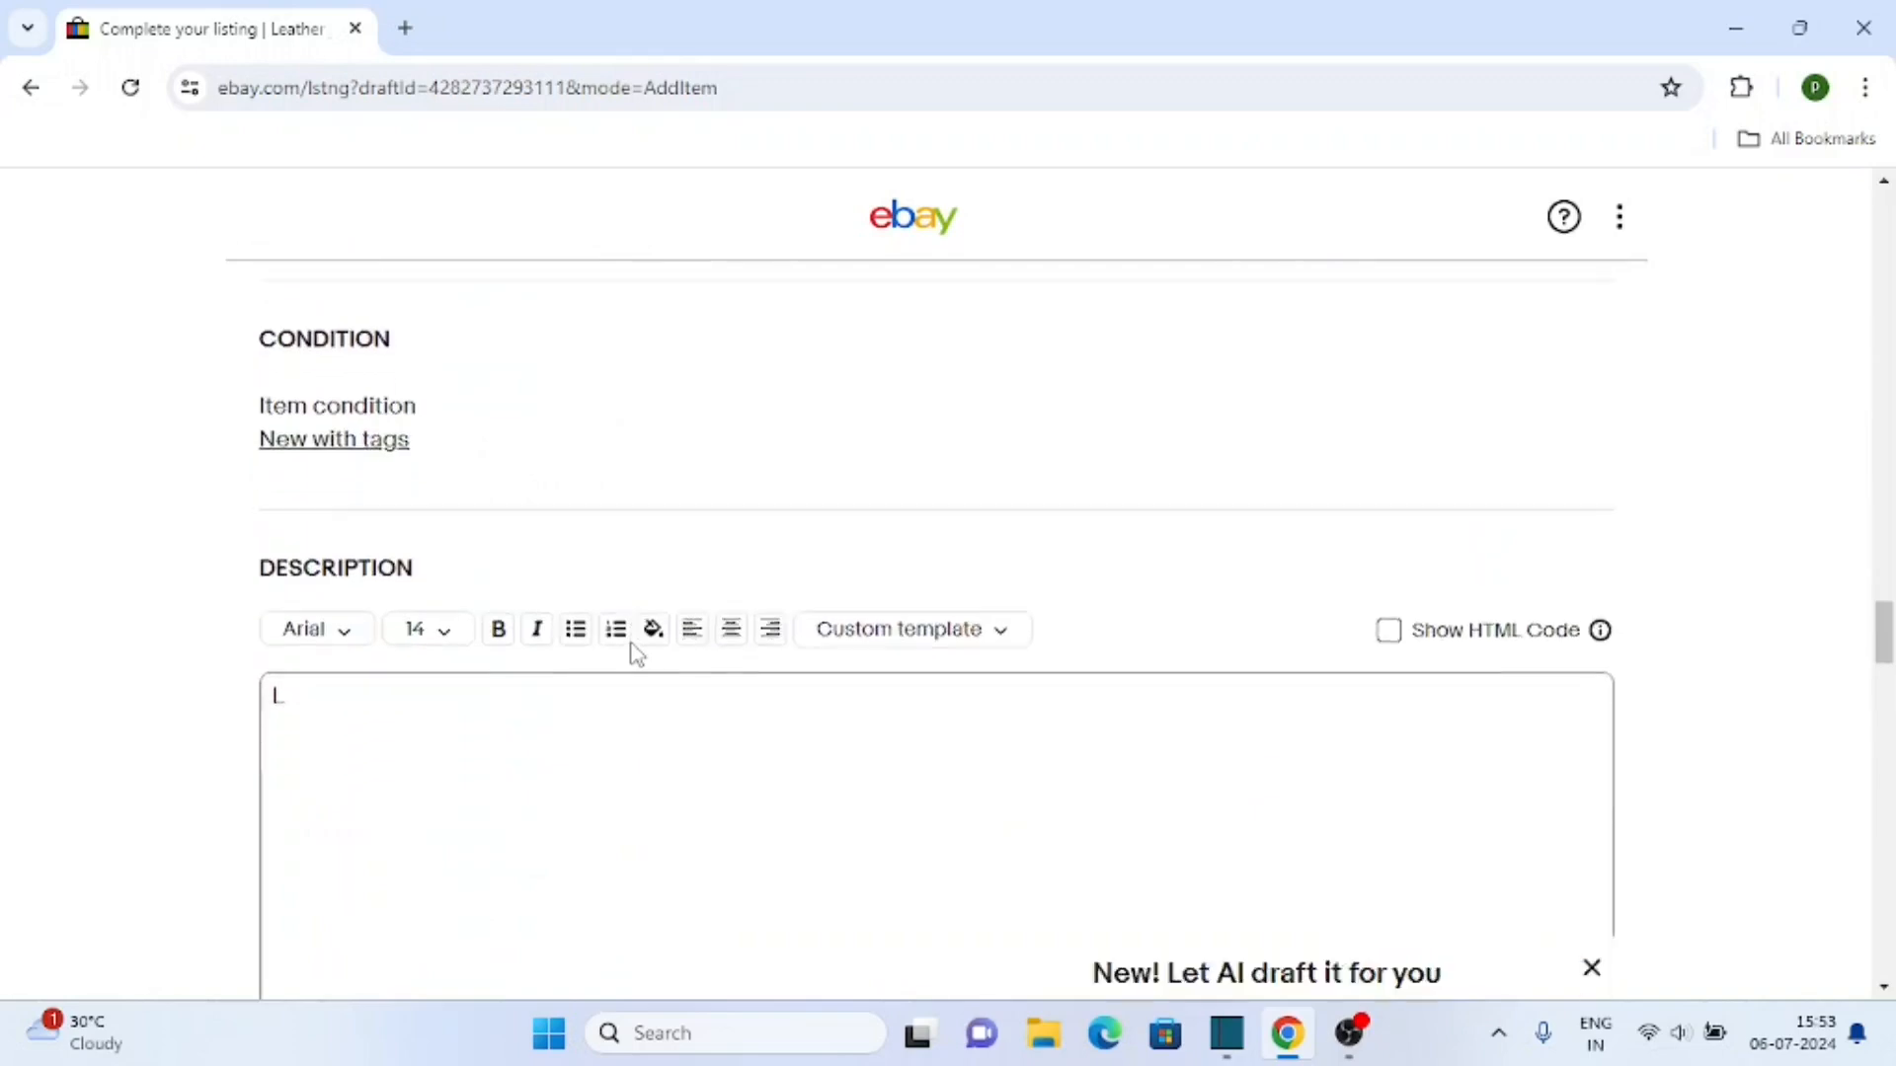
{"action": "scroll", "coordinate": [637, 654], "scroll_direction": "down", "scroll_amount": 2}
{"action": "type", "text": "at"}
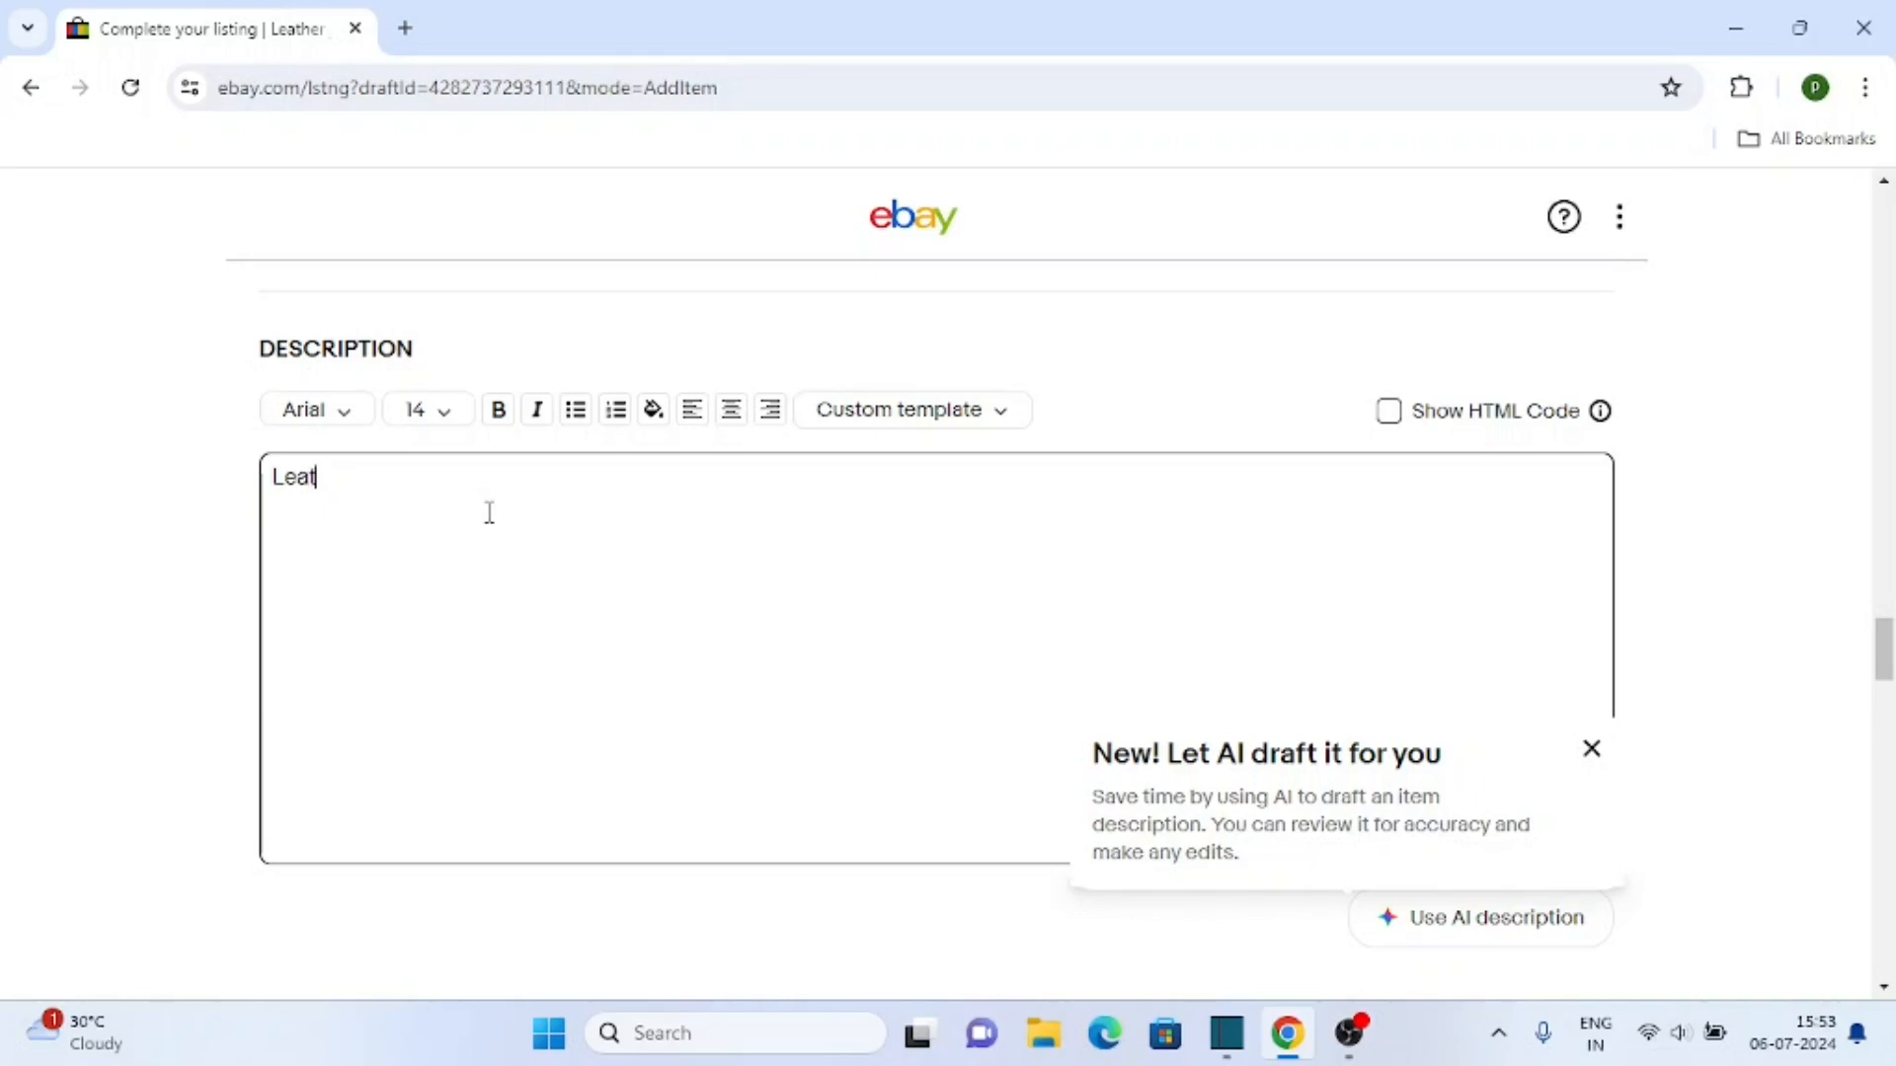
{"action": "type", "text": "her jacket for men in black color"}
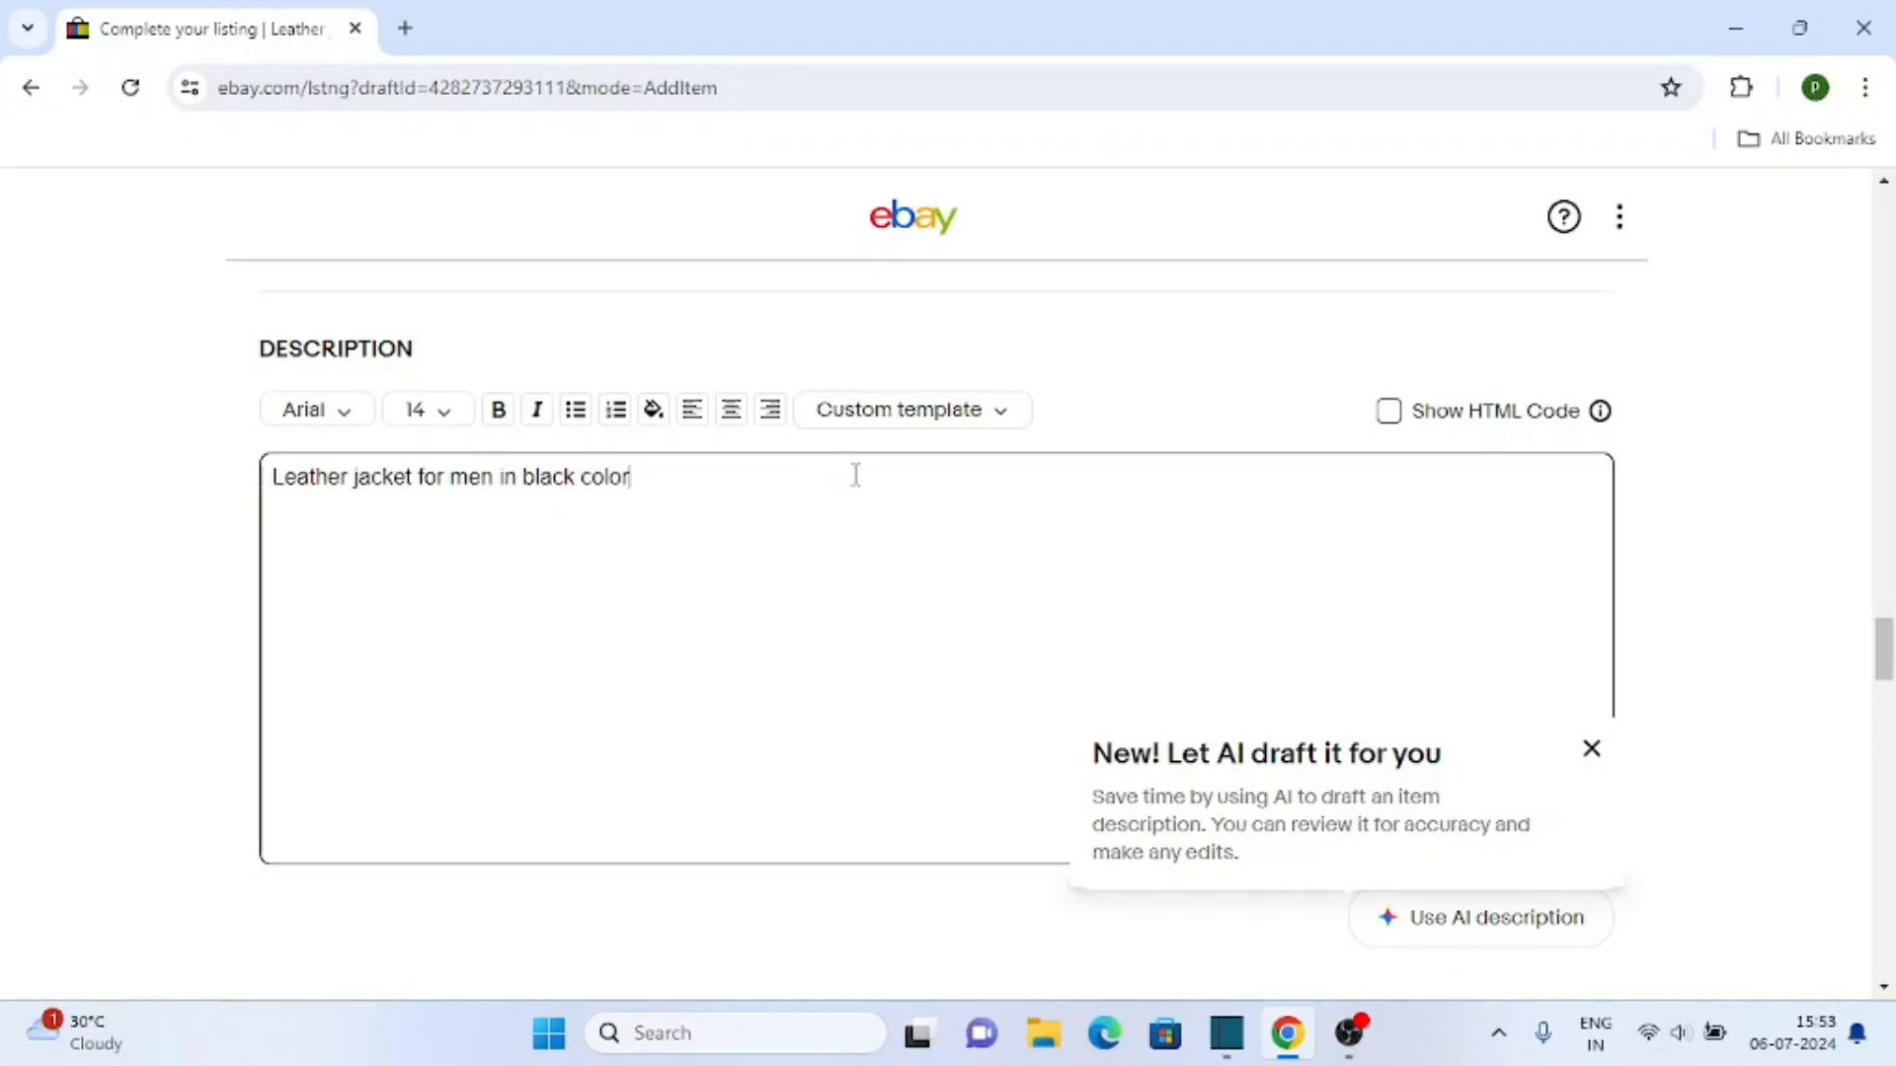
Step: Change the listing's pricing format to Buy It Now
{"action": "scroll", "coordinate": [324, 680], "scroll_direction": "down", "scroll_amount": 3}
{"action": "scroll", "coordinate": [325, 680], "scroll_direction": "down", "scroll_amount": 4}
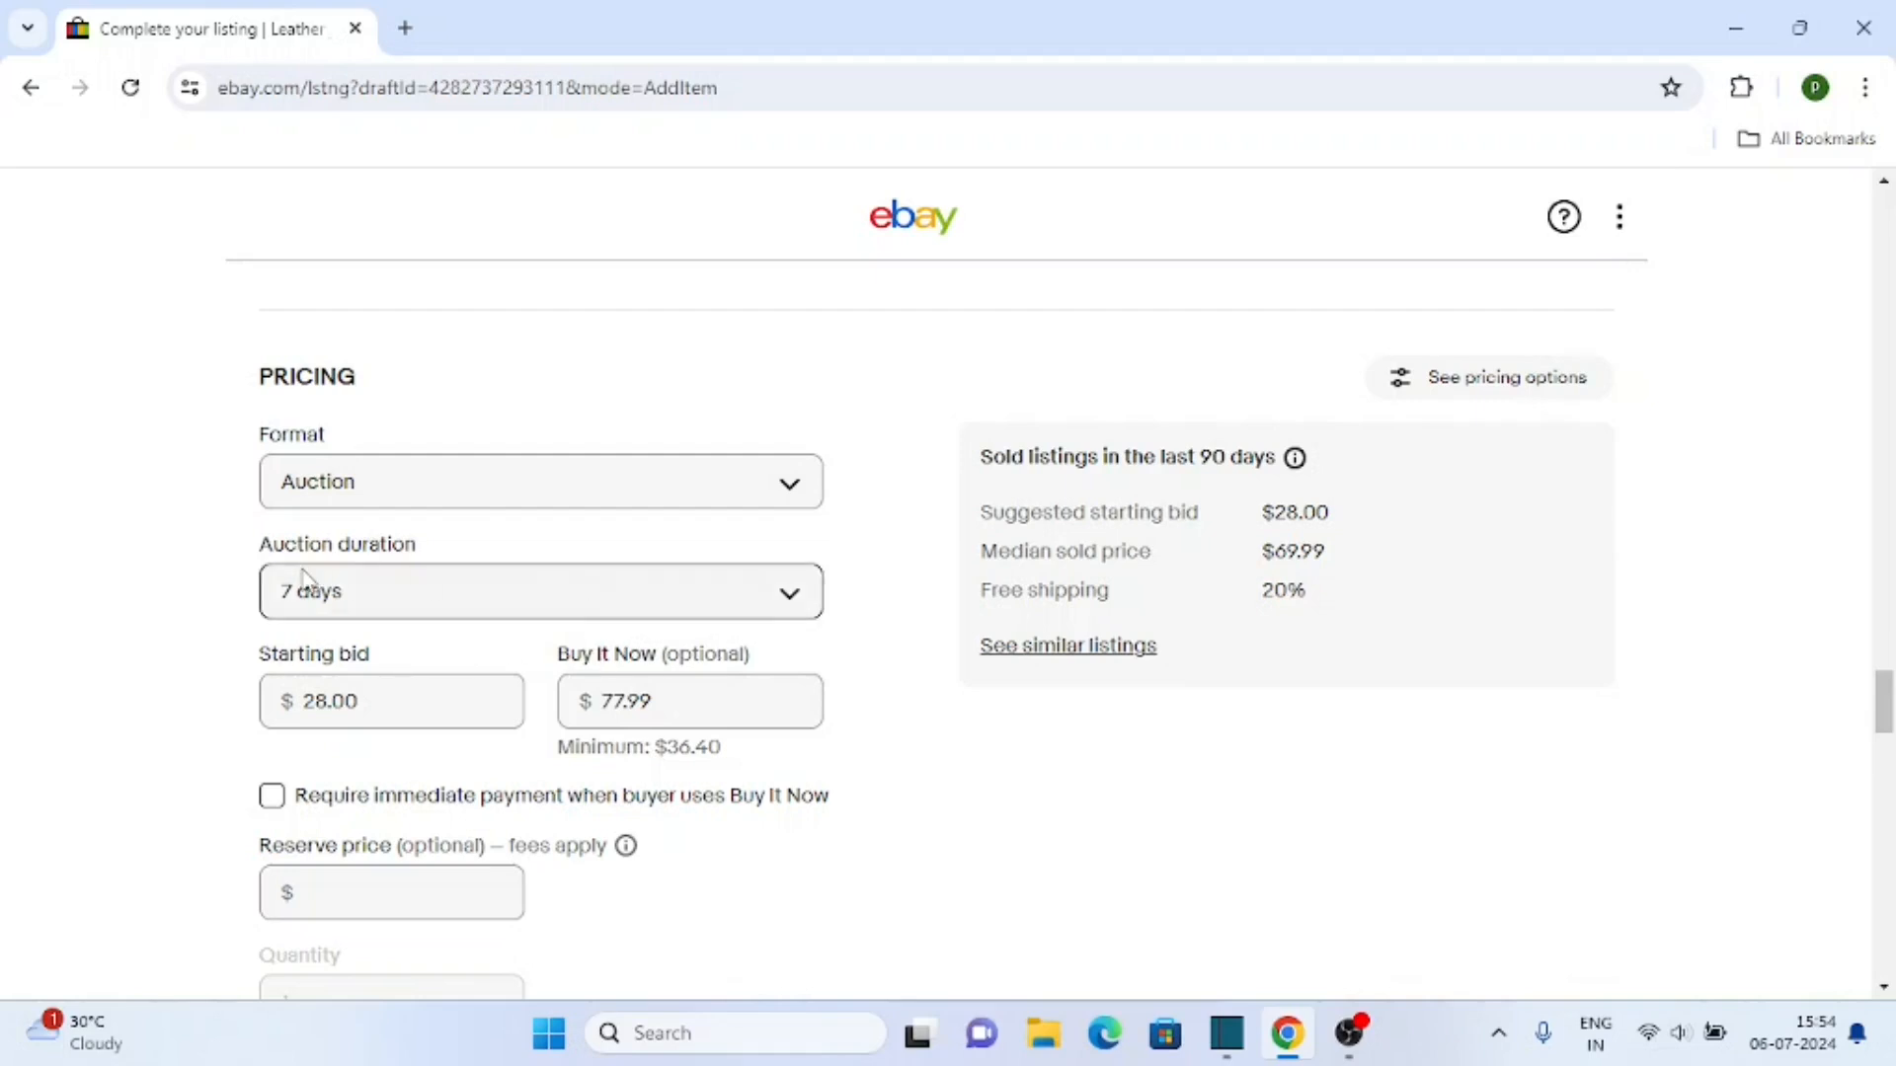
{"action": "left_click", "coordinate": [378, 491]}
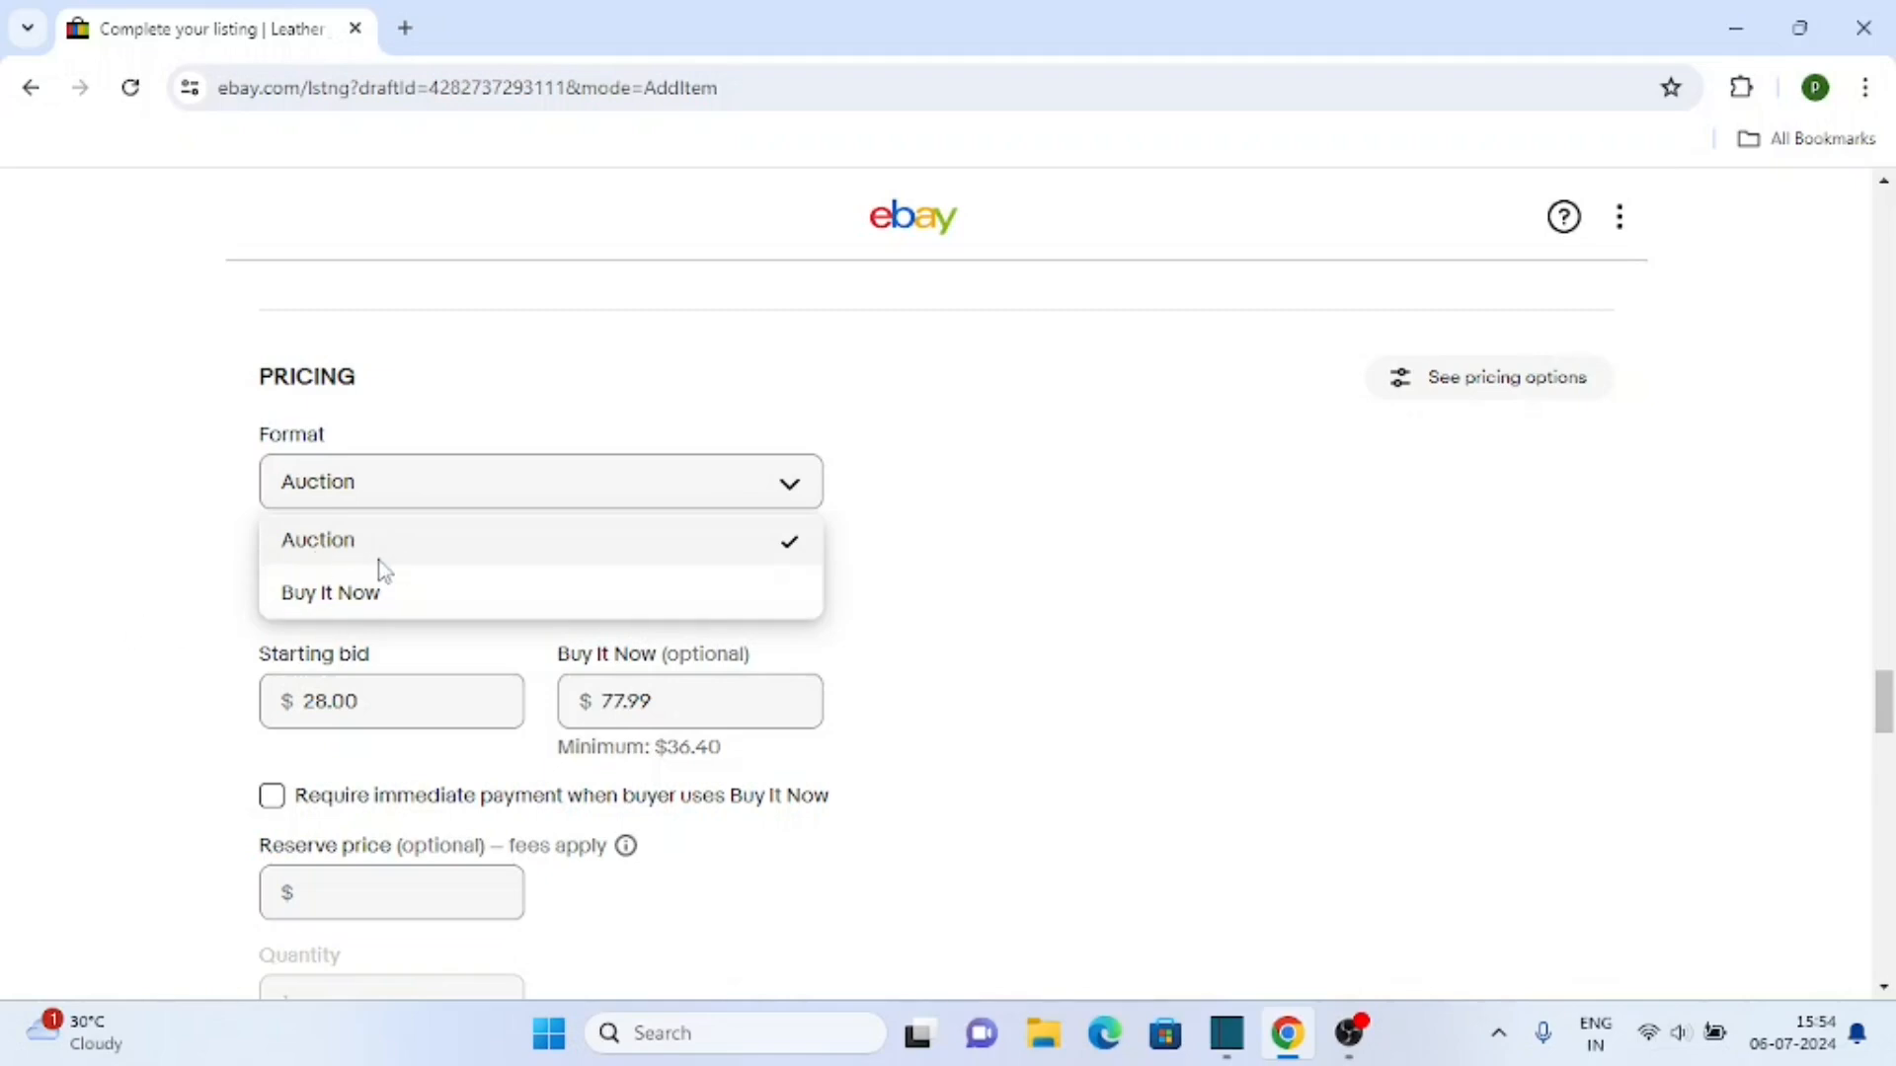
{"action": "left_click", "coordinate": [372, 596]}
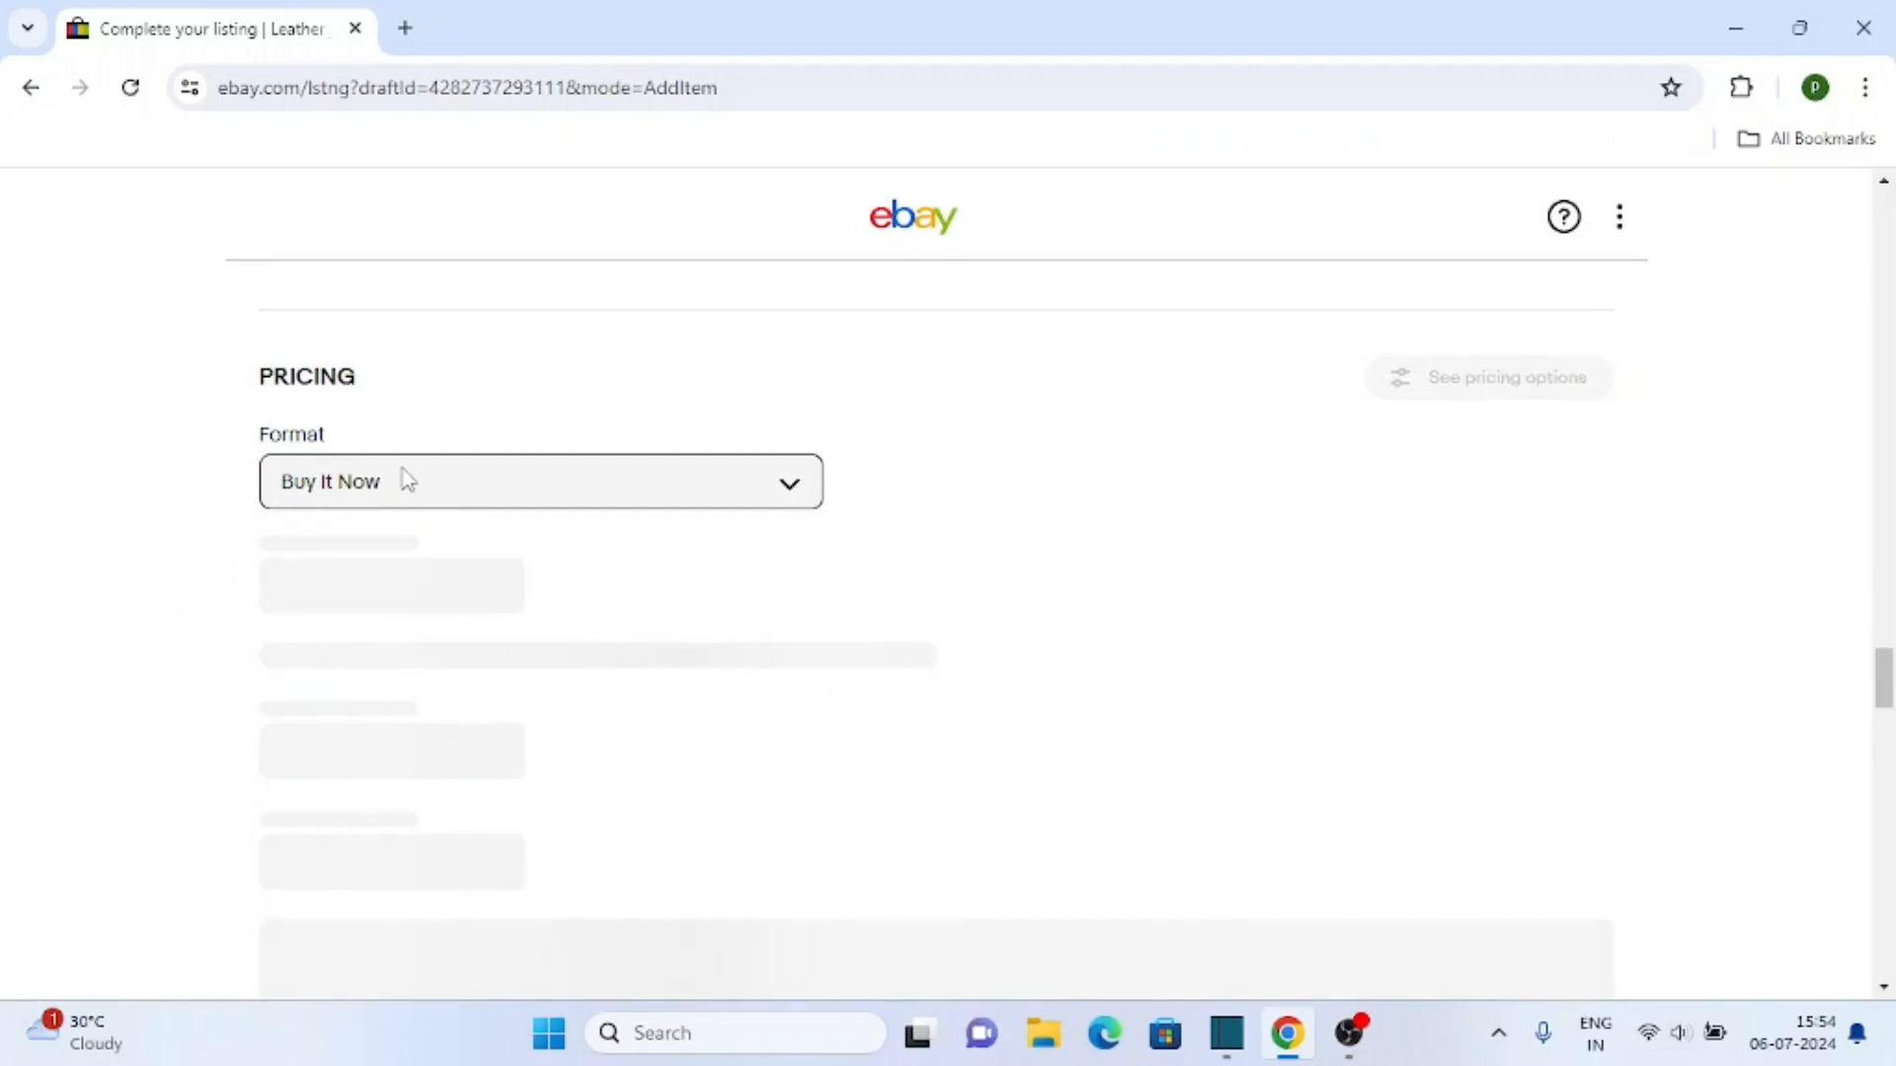
{"action": "left_click", "coordinate": [358, 510]}
{"action": "left_click", "coordinate": [150, 523]}
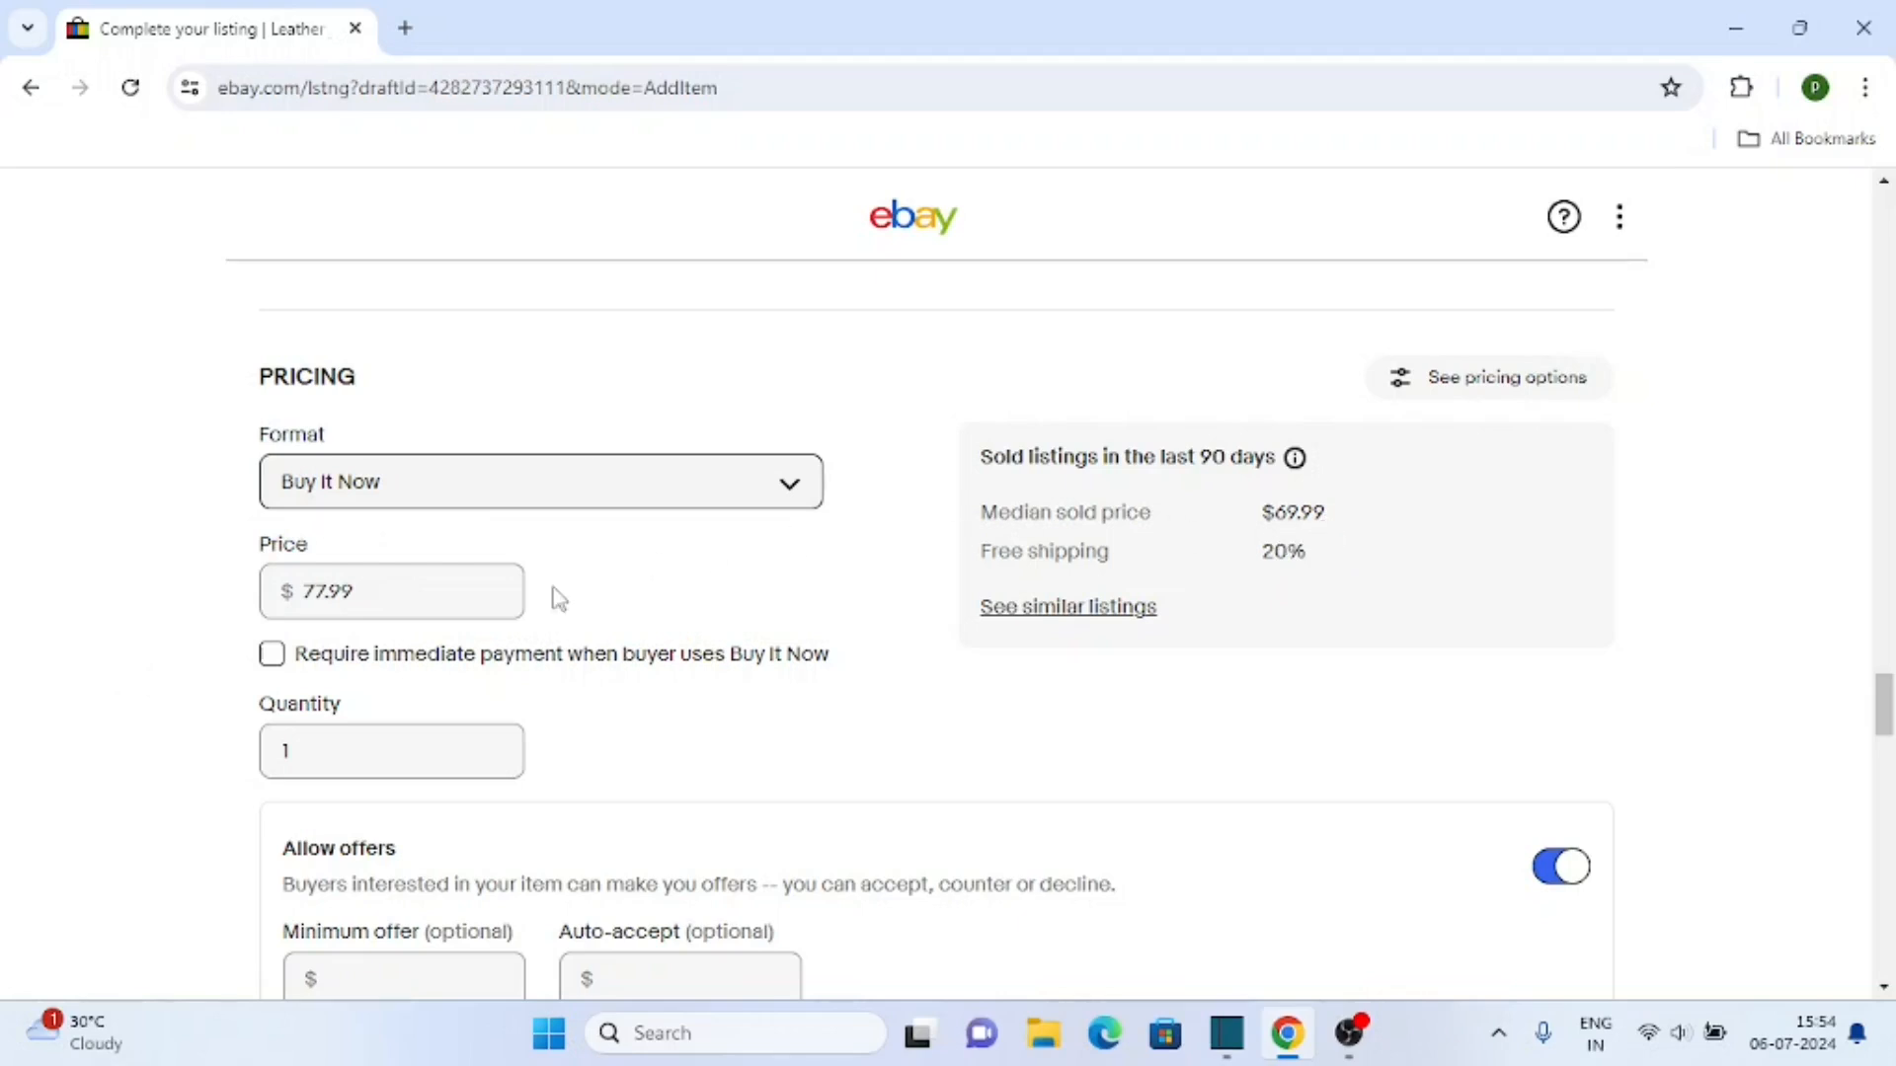
Step: Set the Buy It Now price to $100 and require immediate payment from the buyer
{"action": "left_click", "coordinate": [366, 594]}
{"action": "key", "text": "BackSpace"}
{"action": "type", "text": "100"}
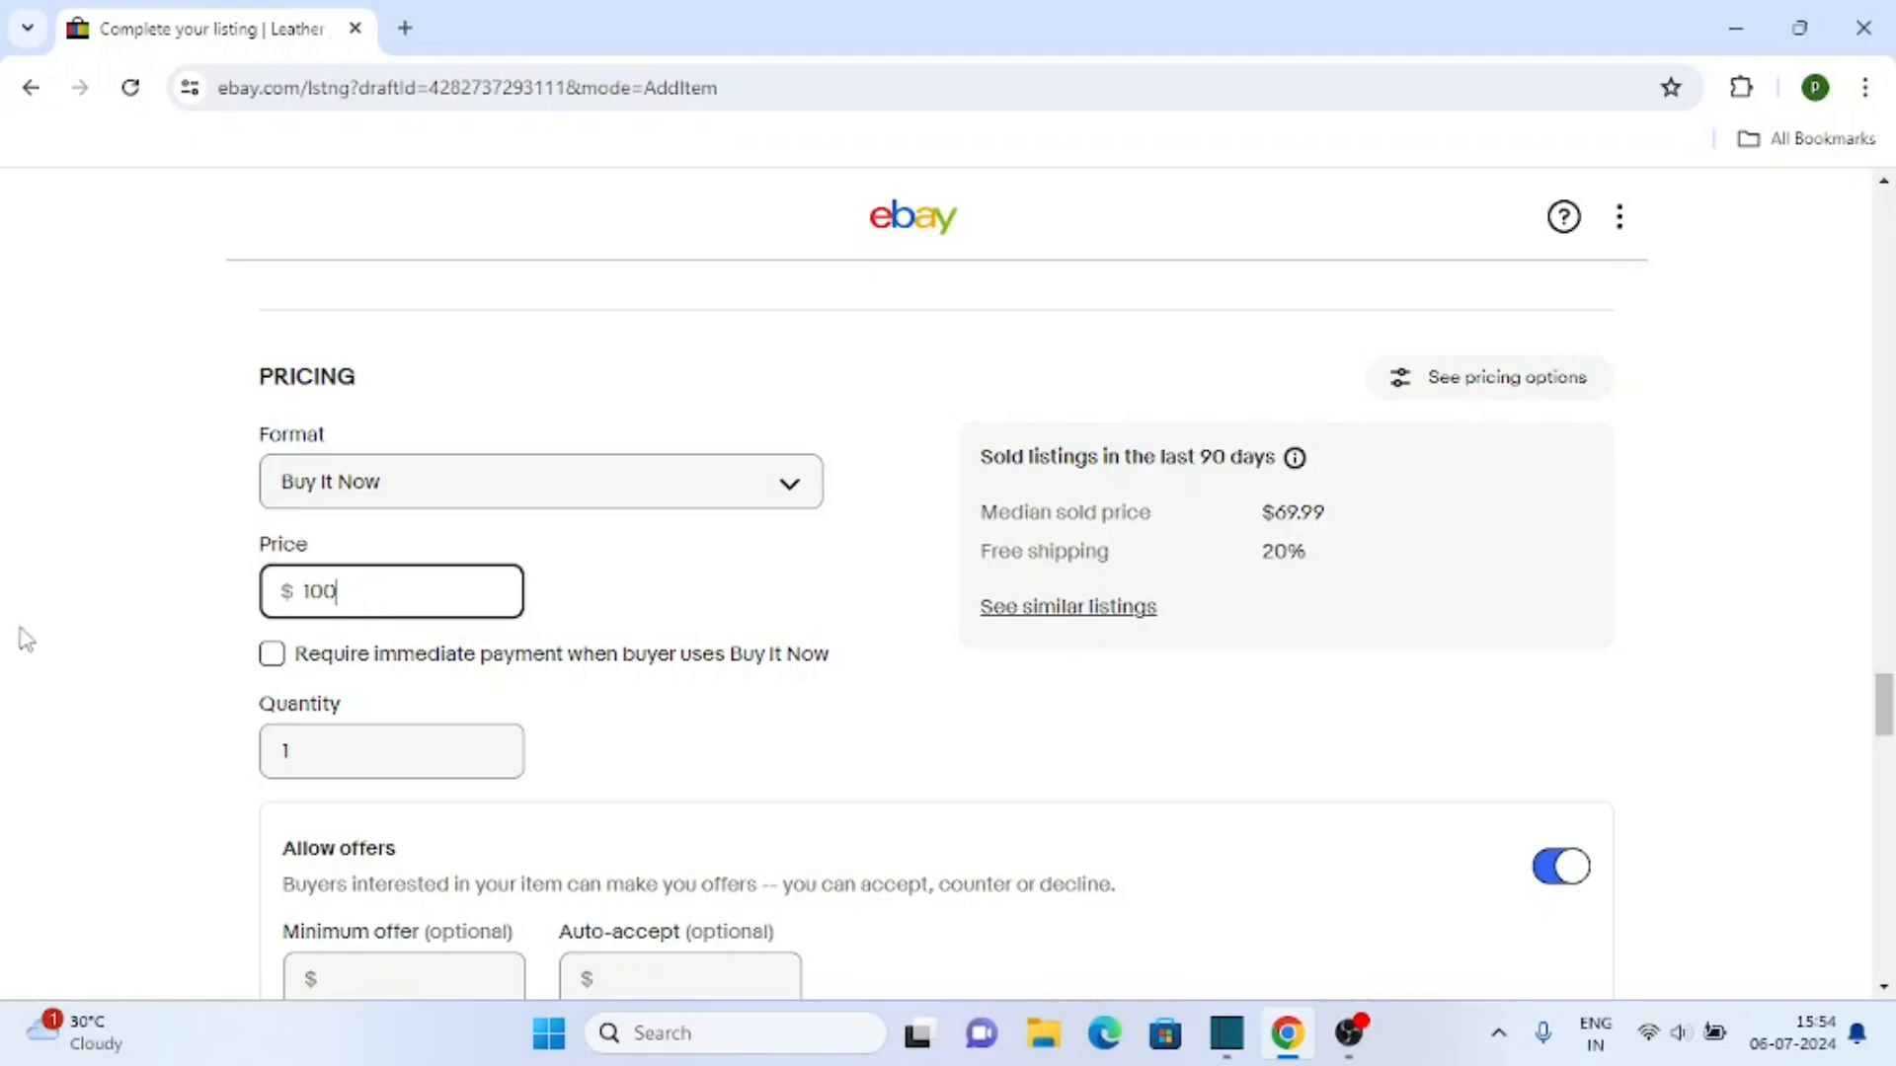
{"action": "left_click", "coordinate": [271, 655]}
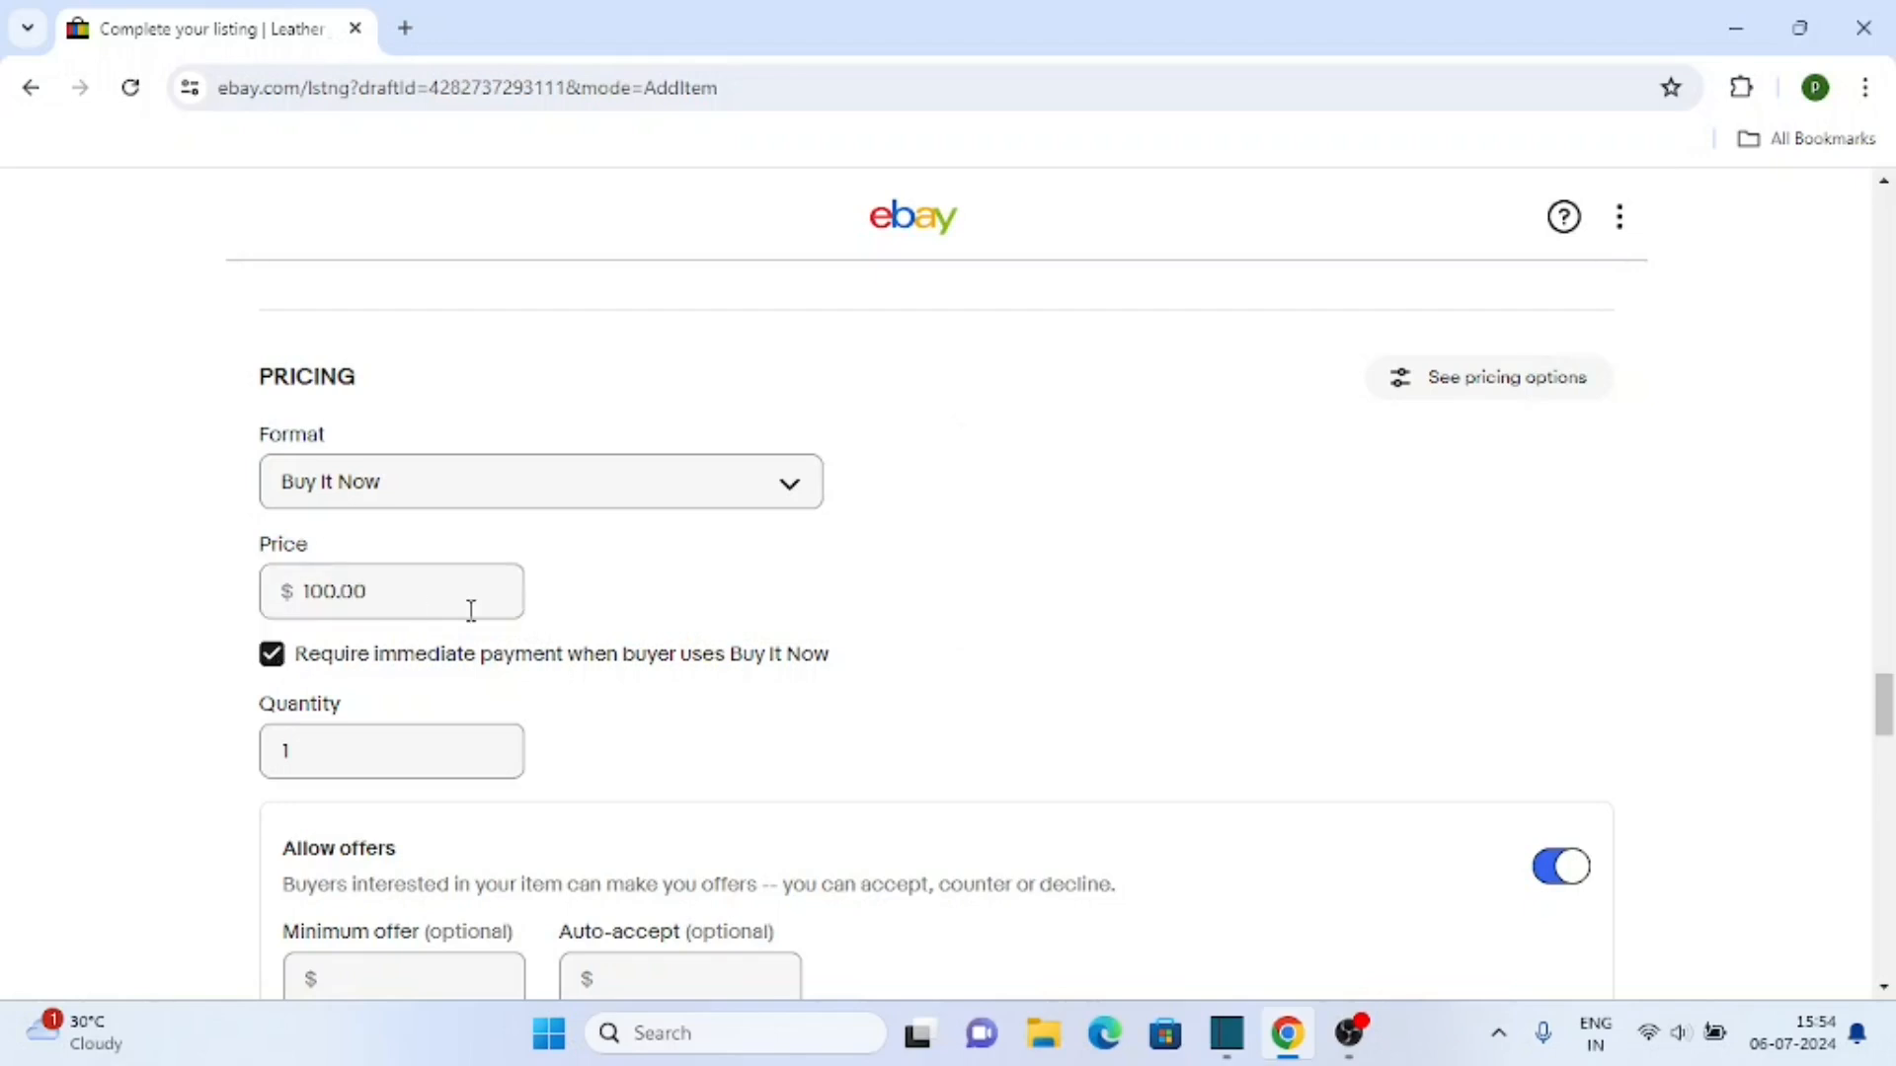
Step: Review the listing's quantity, Allow offers and Schedule your listing settings
{"action": "scroll", "coordinate": [198, 652], "scroll_direction": "down", "scroll_amount": 1}
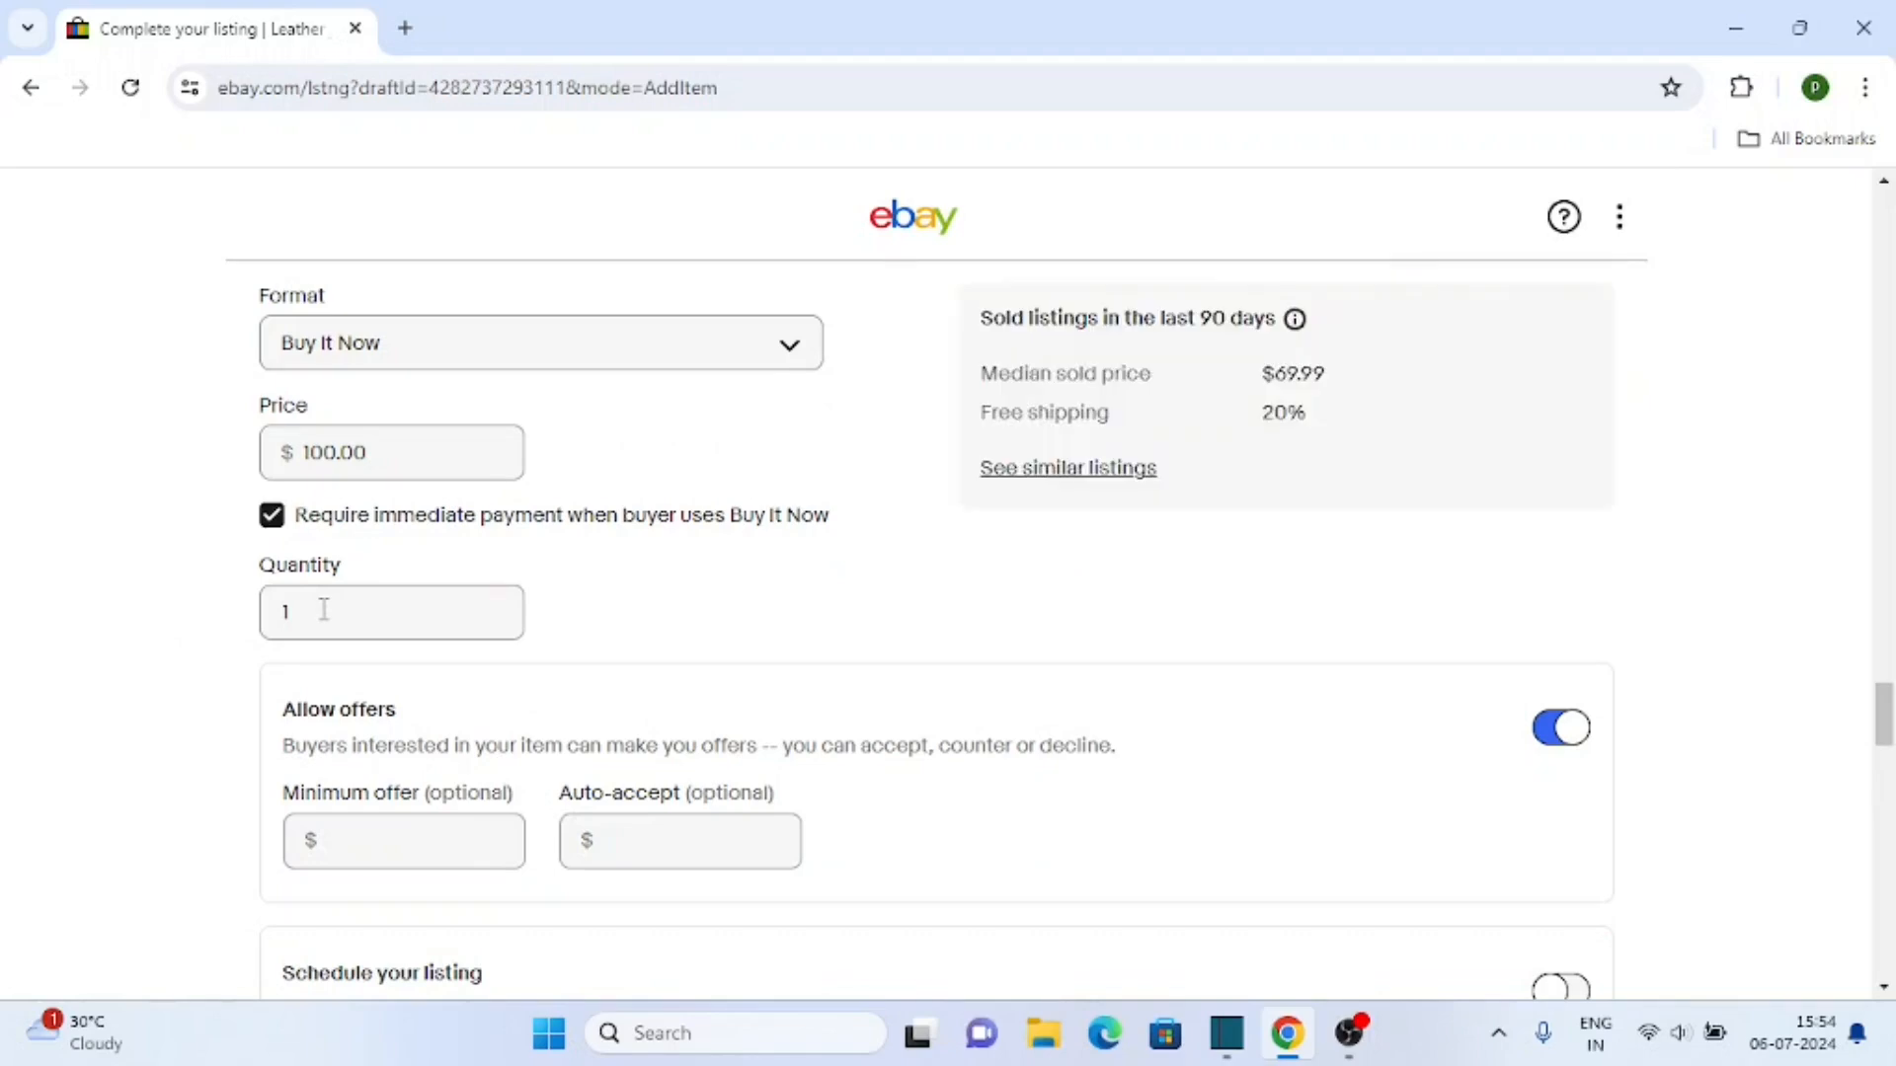
{"action": "scroll", "coordinate": [199, 648], "scroll_direction": "down", "scroll_amount": 2}
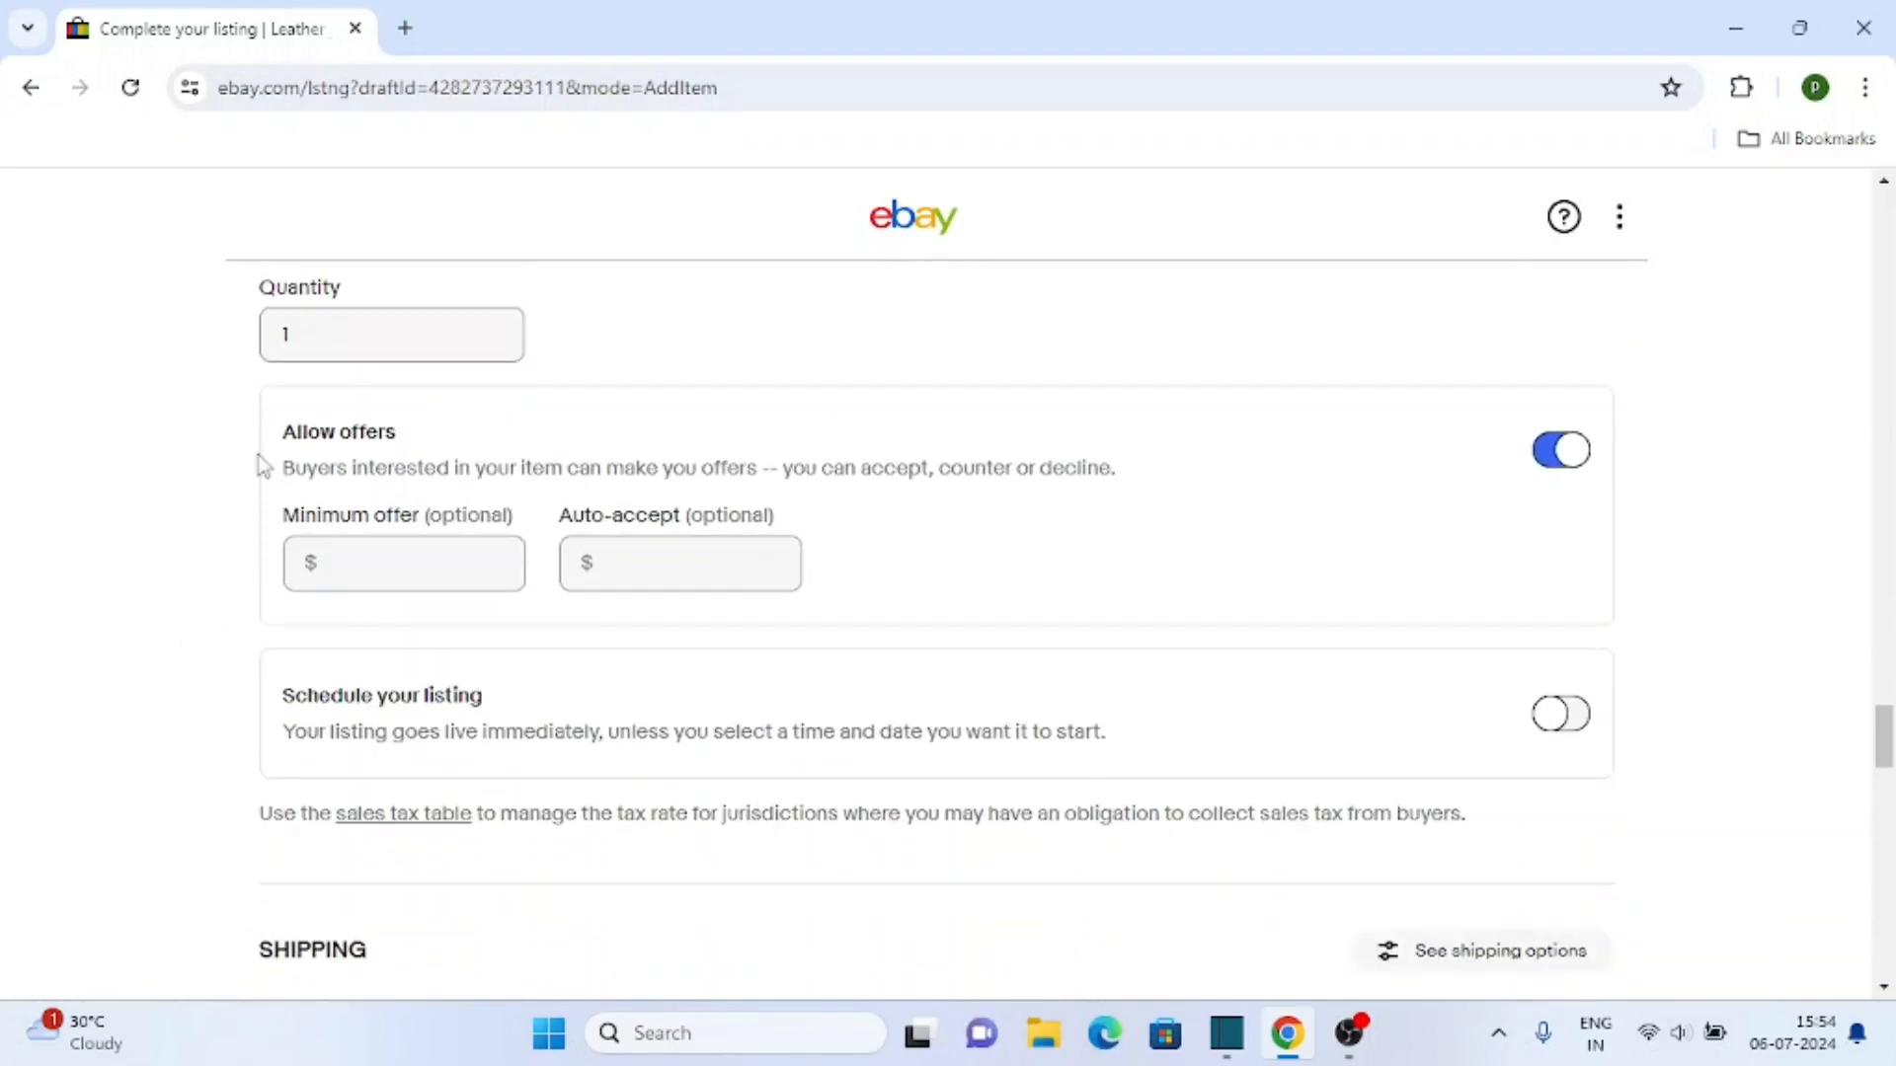
{"action": "left_click_drag", "start_coordinate": [282, 437], "coordinate": [491, 444]}
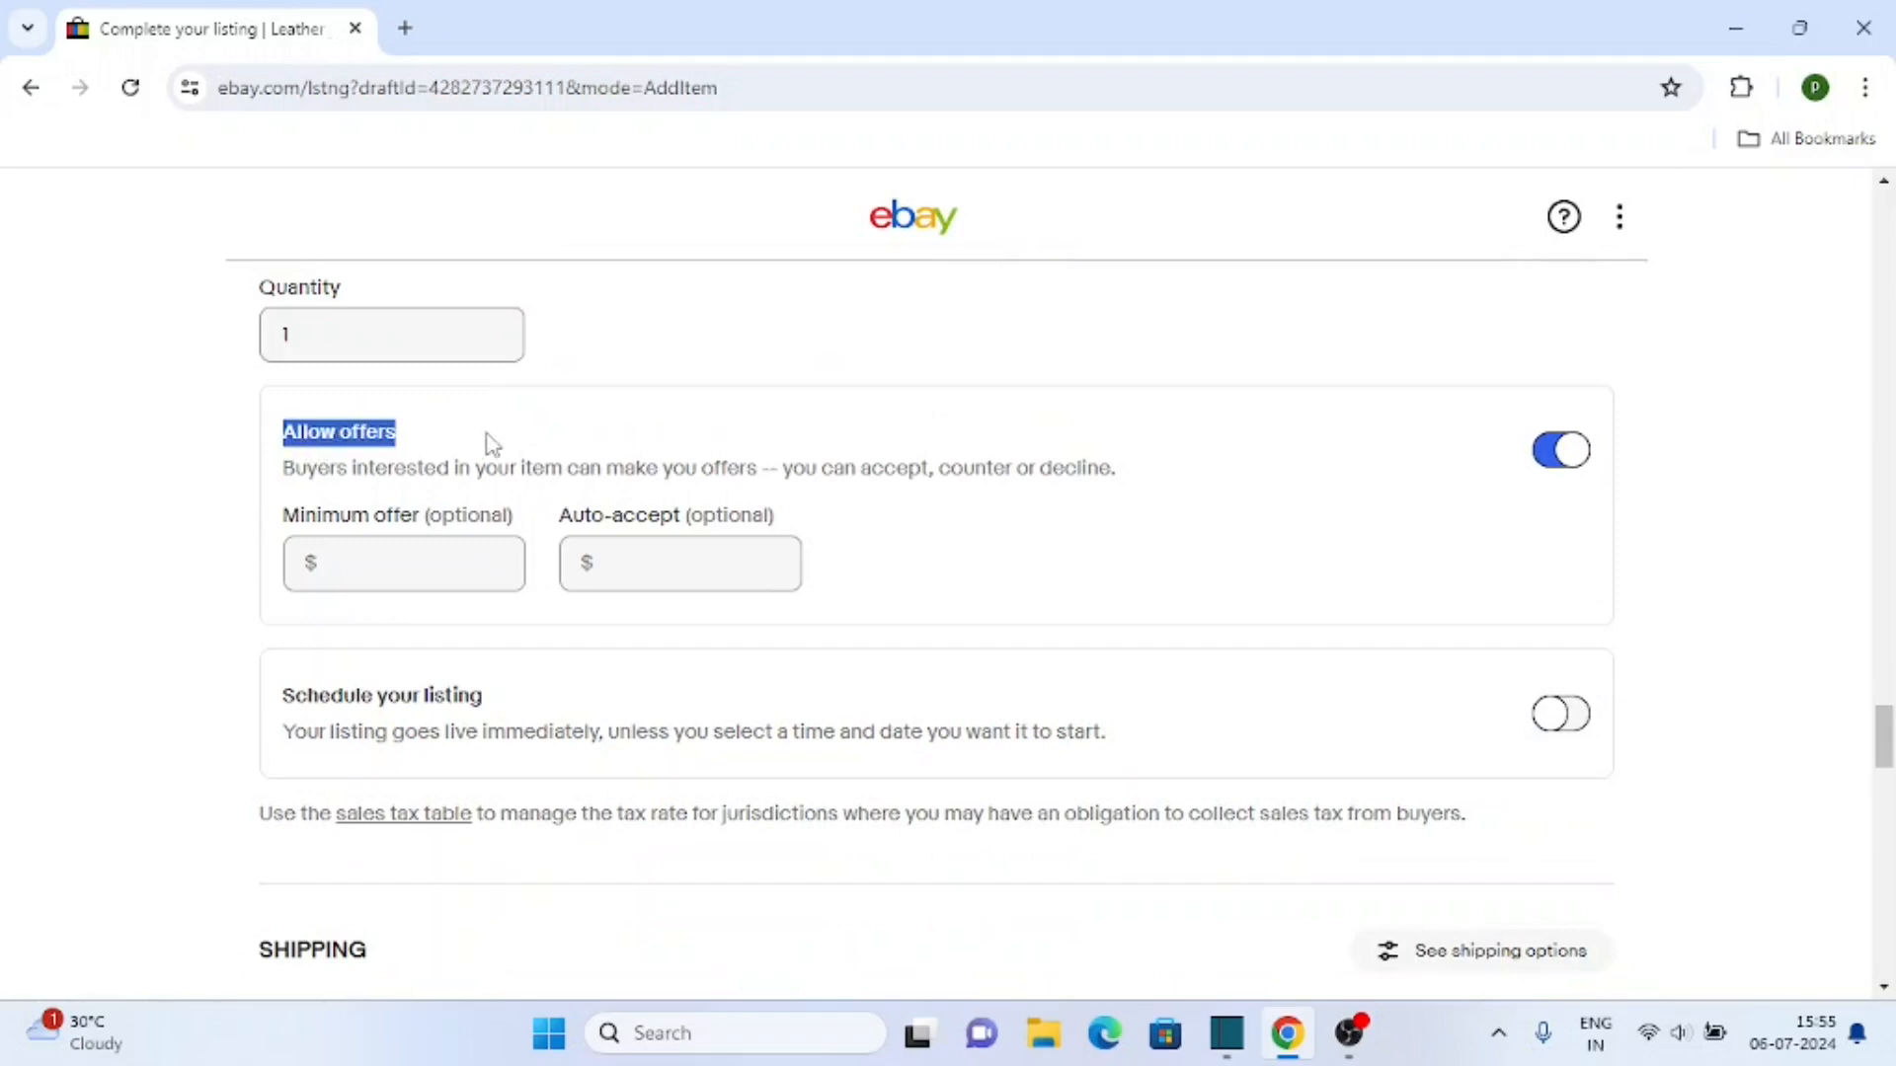
{"action": "left_click", "coordinate": [203, 489]}
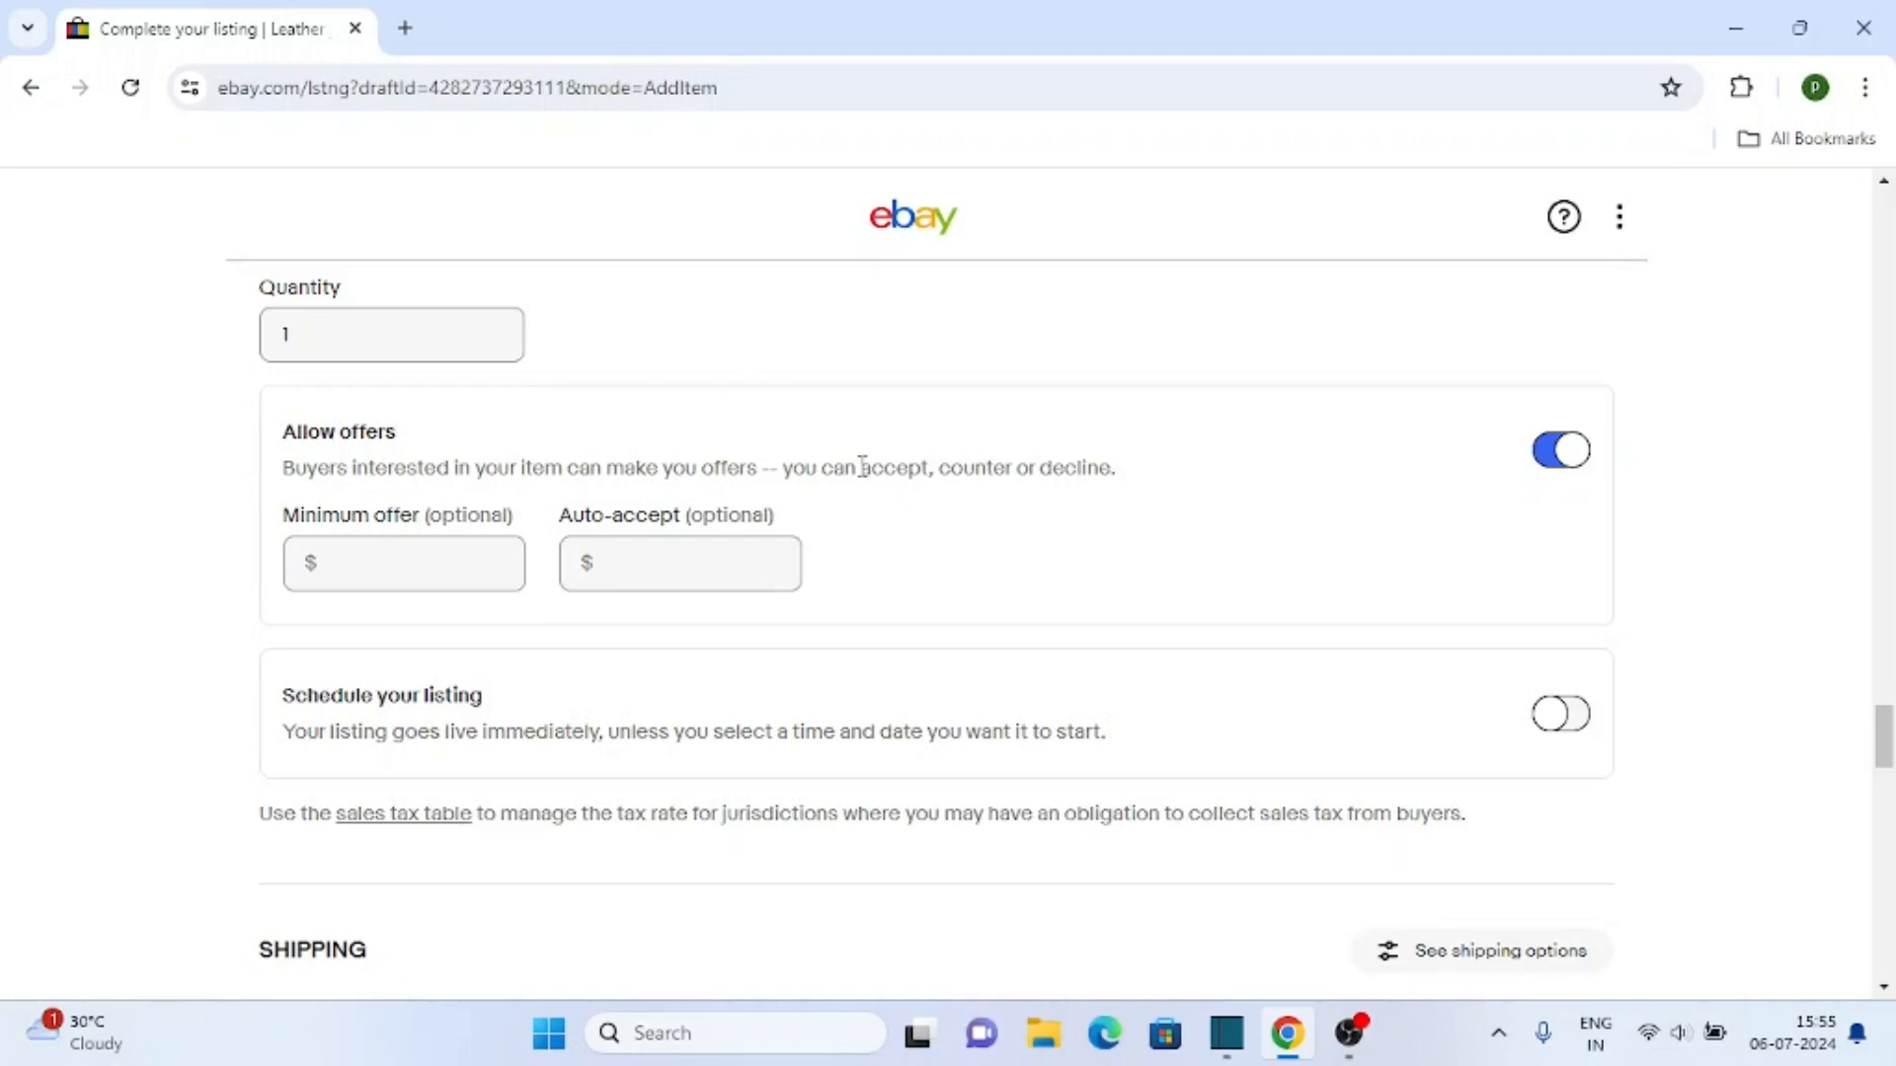
Step: Turn off Allow offers so buyers cannot make offers on the listing
{"action": "left_click_drag", "start_coordinate": [862, 467], "coordinate": [1110, 458]}
{"action": "left_click", "coordinate": [1160, 525]}
{"action": "left_click_drag", "start_coordinate": [289, 449], "coordinate": [399, 434]}
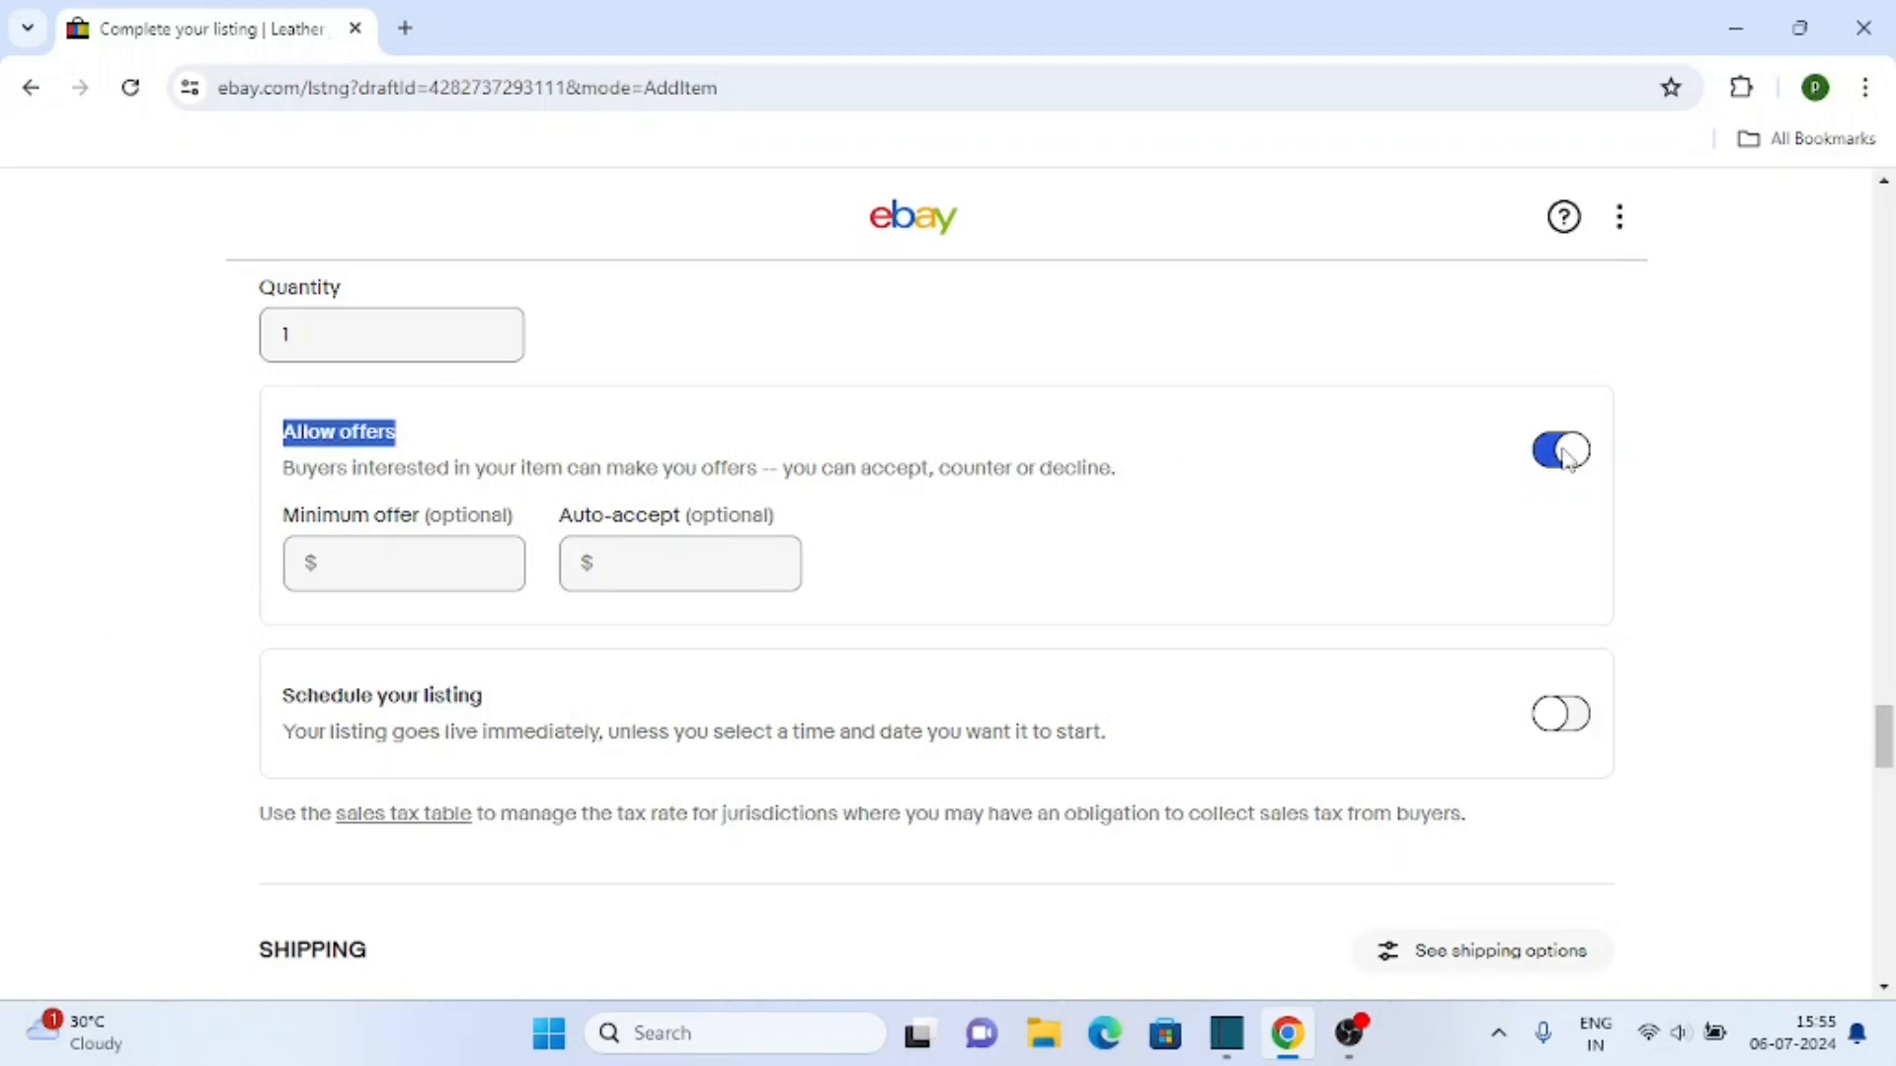
{"action": "left_click", "coordinate": [1563, 454]}
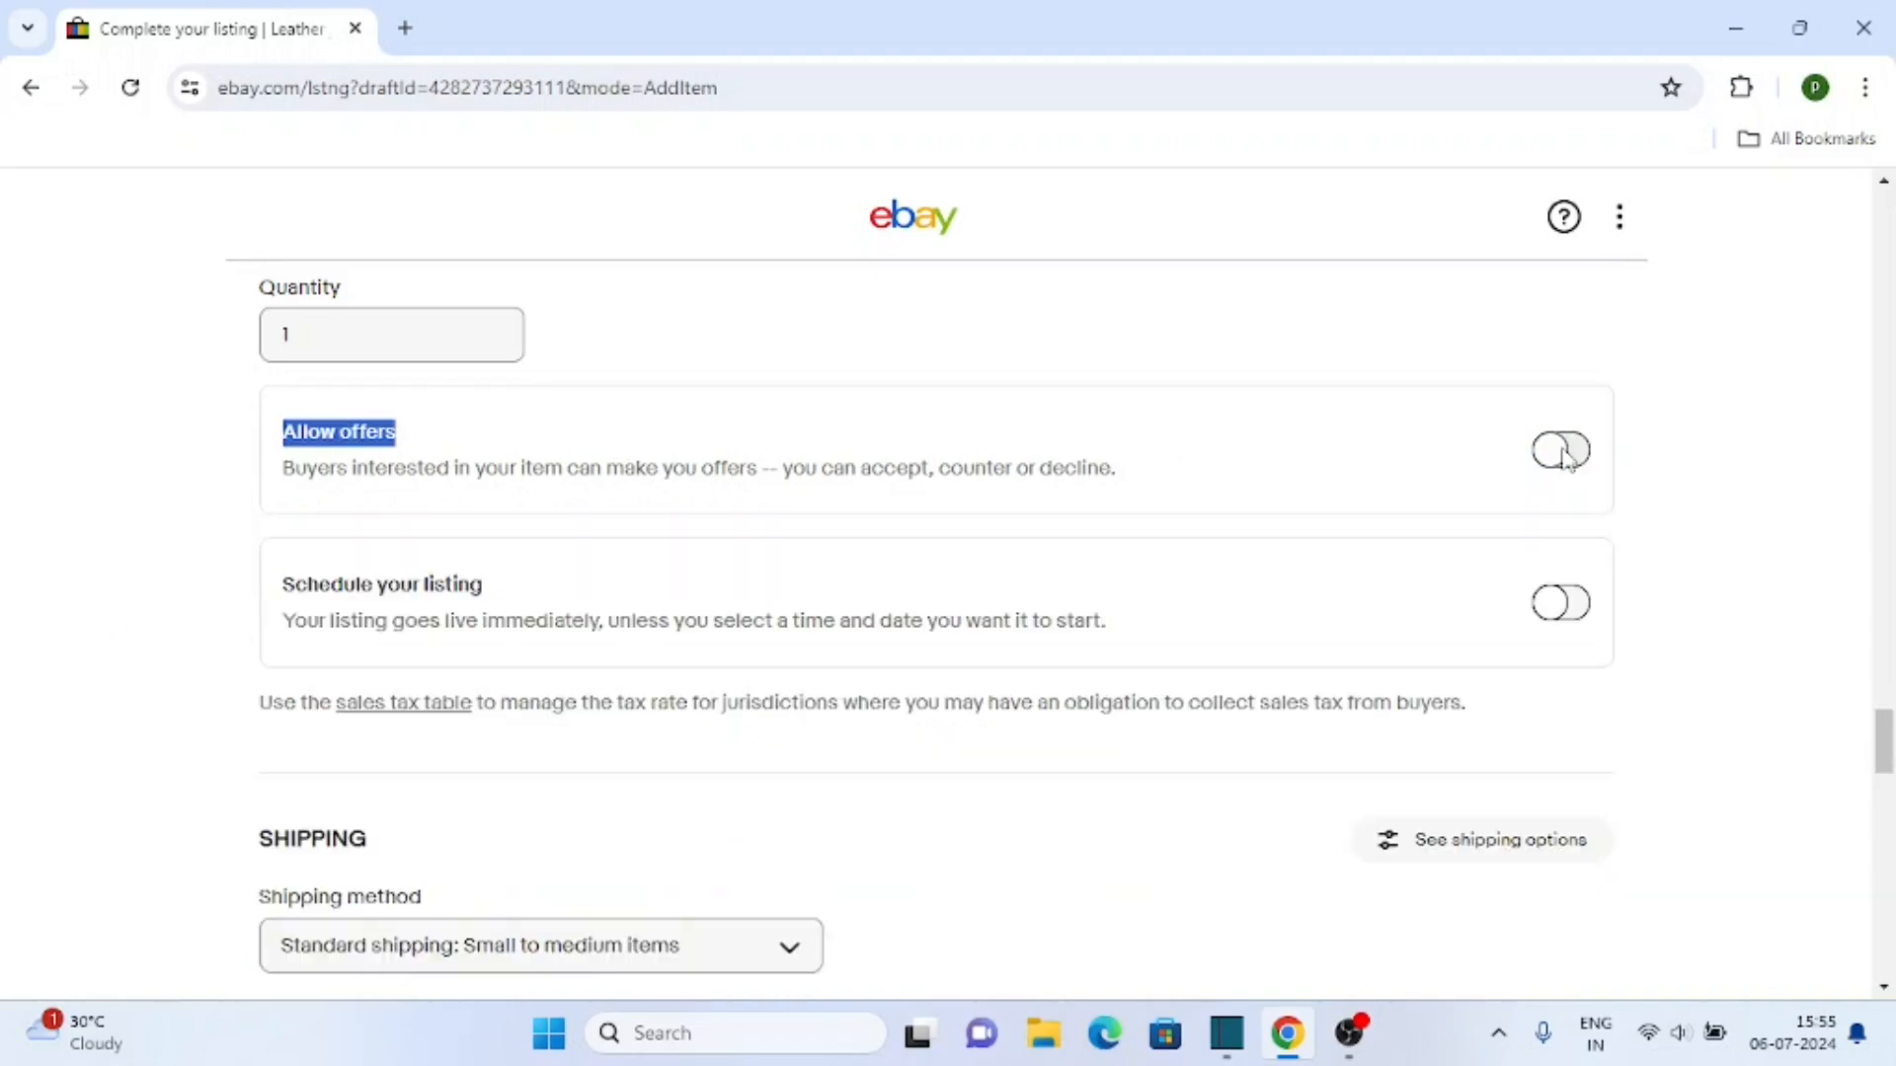
{"action": "left_click", "coordinate": [172, 648]}
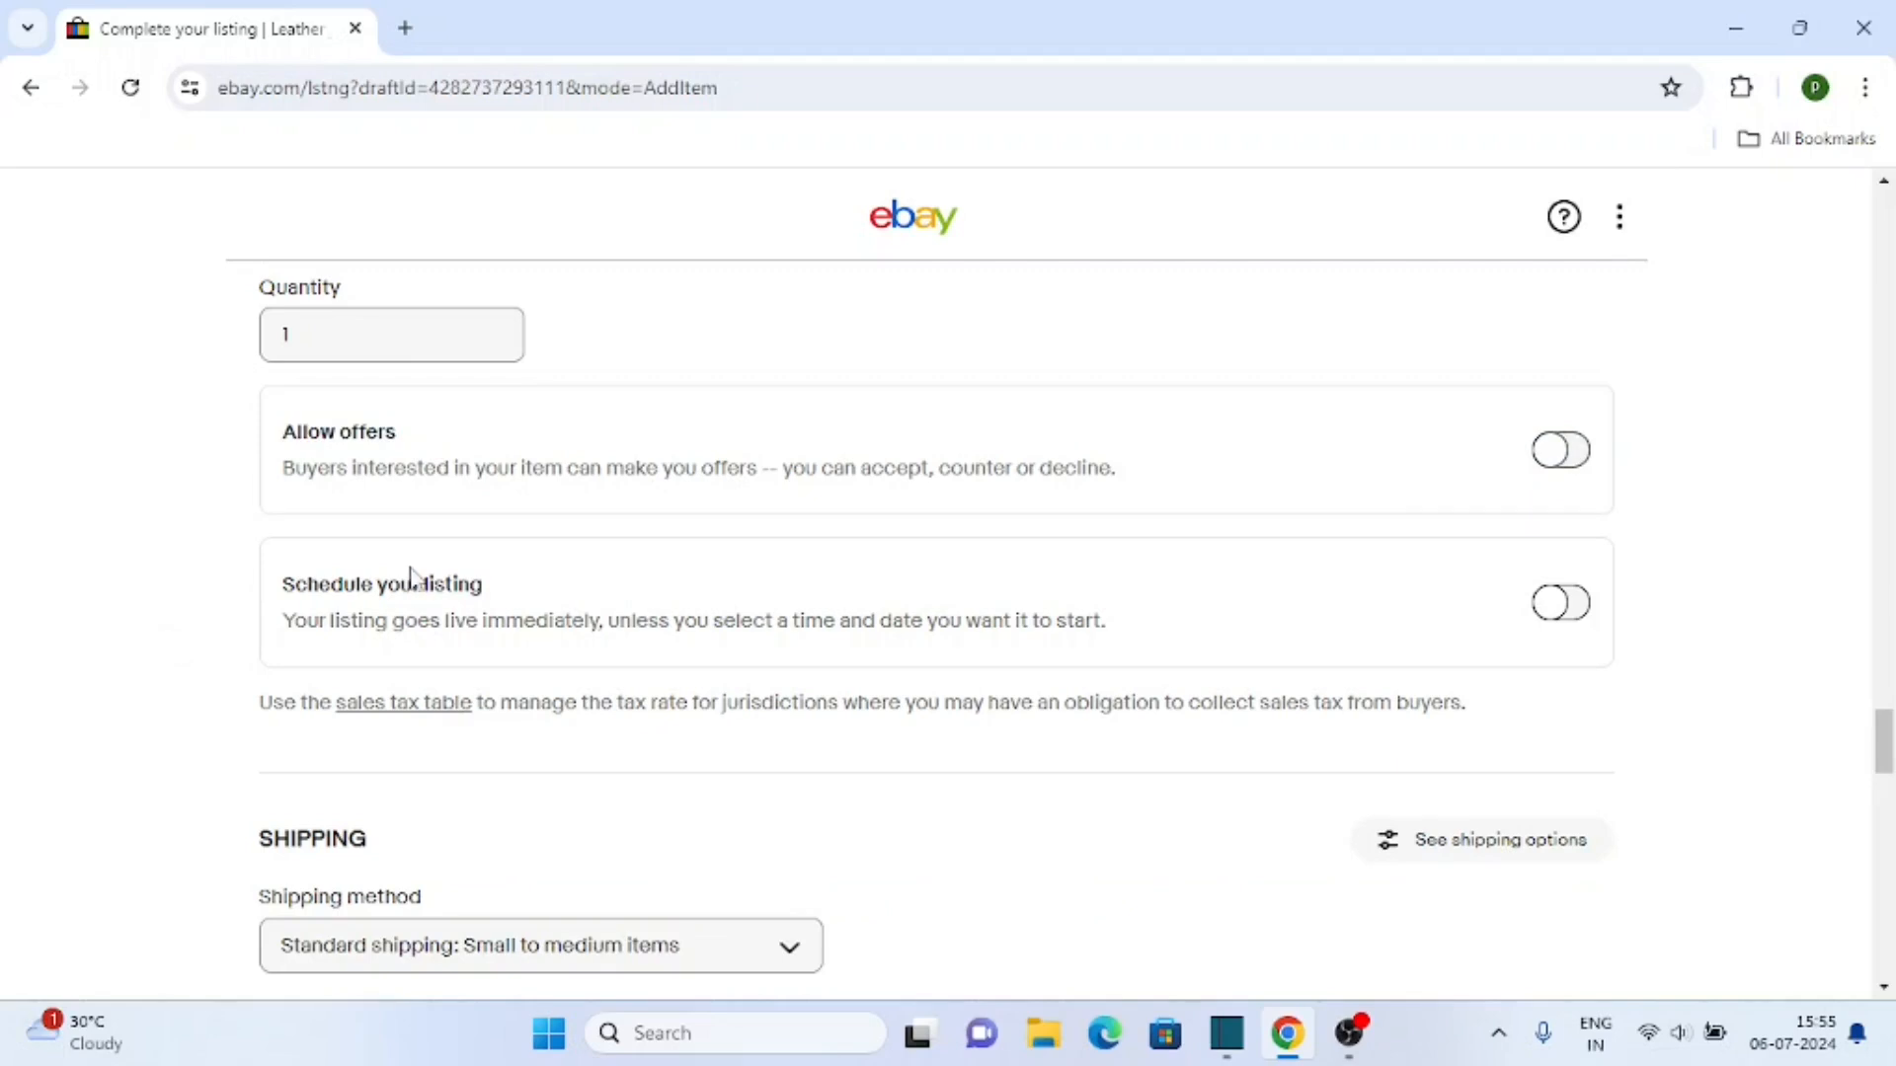
Step: Turn on Schedule your listing to view its day and time fields, and turn it off again
{"action": "left_click", "coordinate": [1557, 614]}
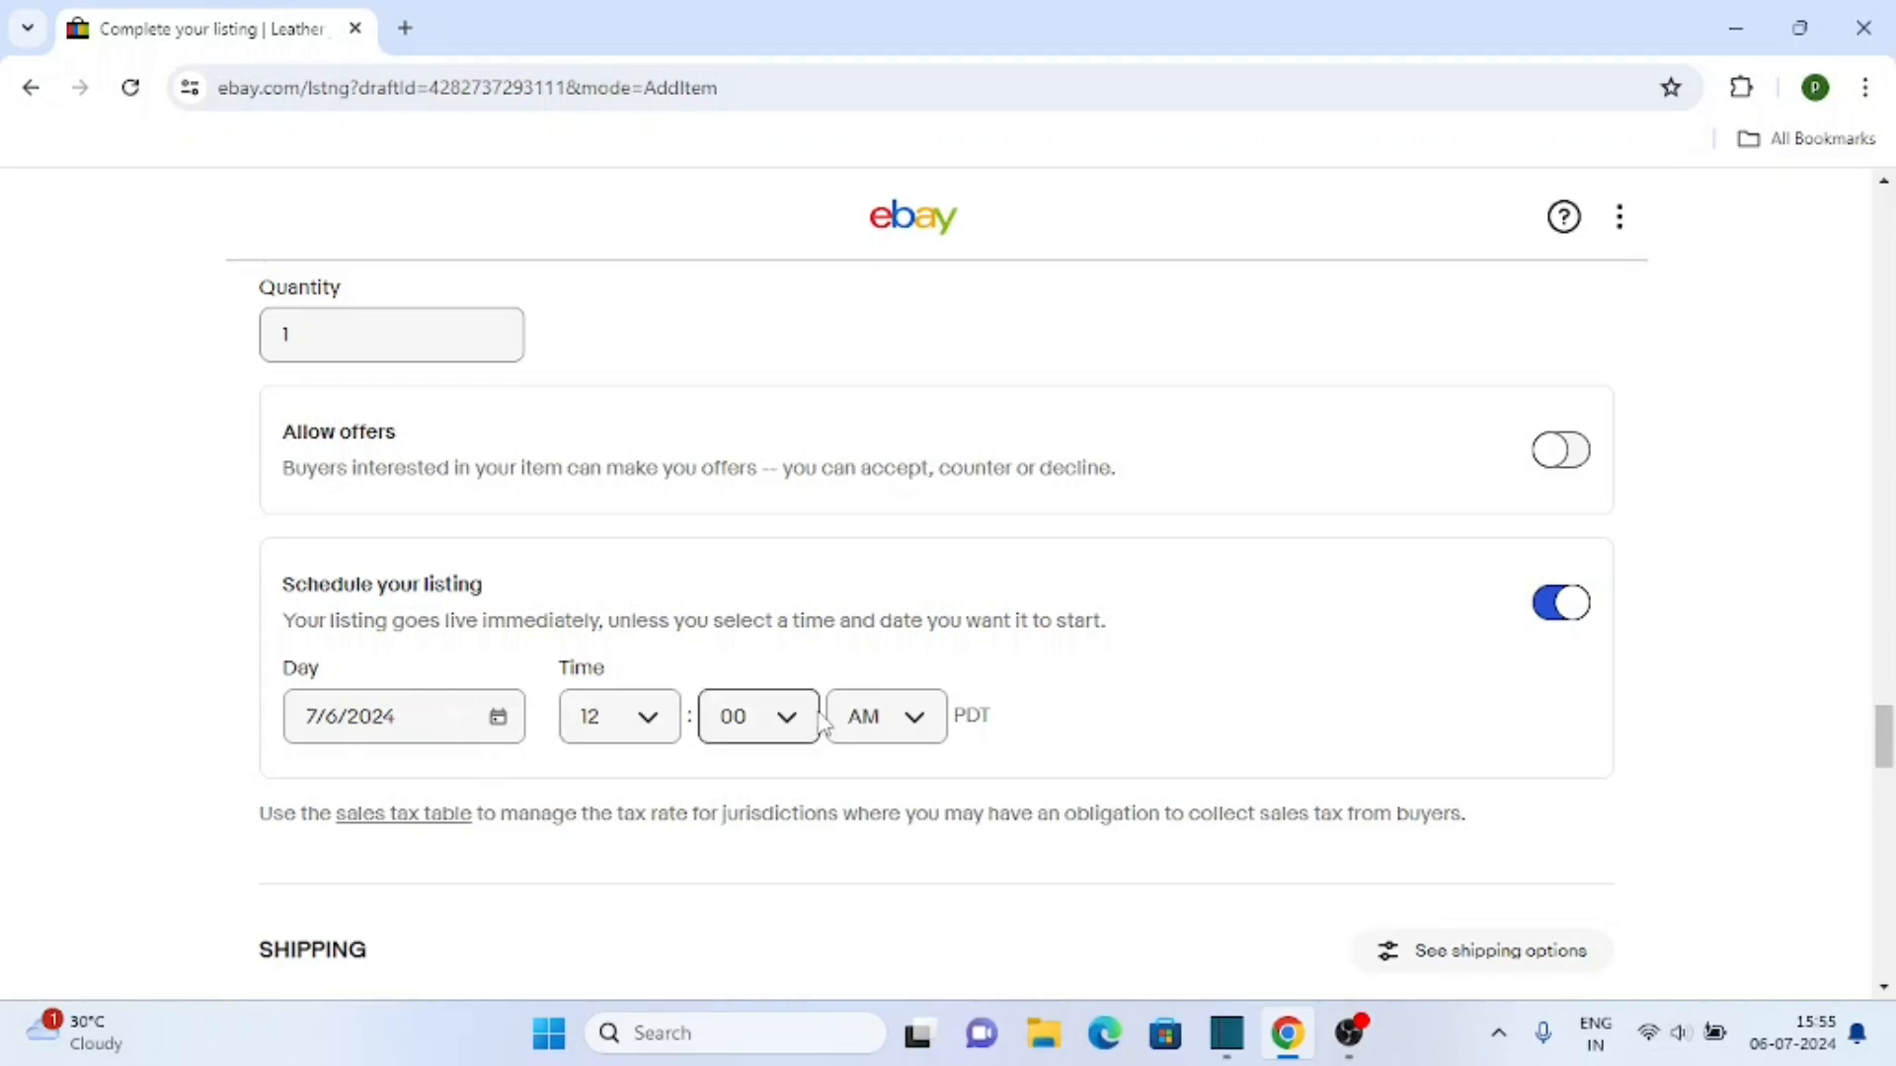
{"action": "left_click", "coordinate": [1561, 604]}
{"action": "left_click", "coordinate": [1352, 1034]}
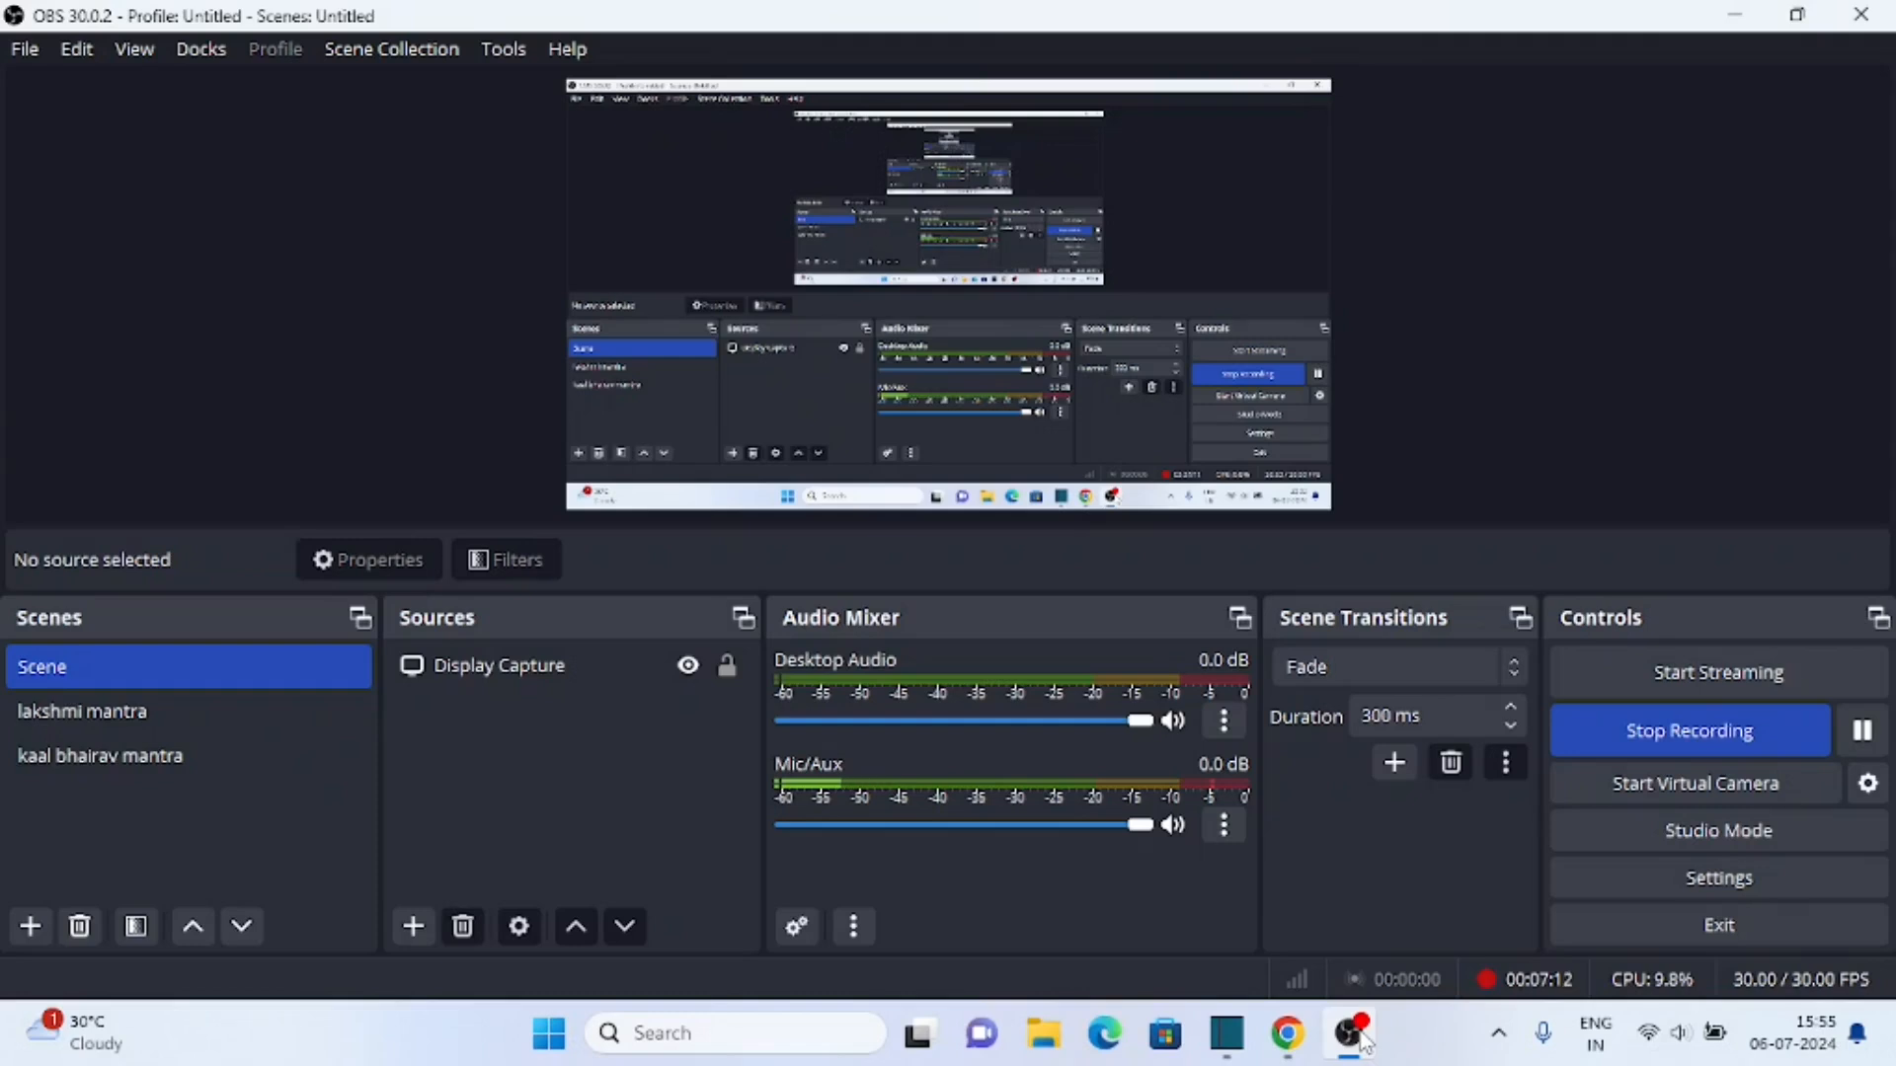
{"action": "left_click", "coordinate": [1353, 1035]}
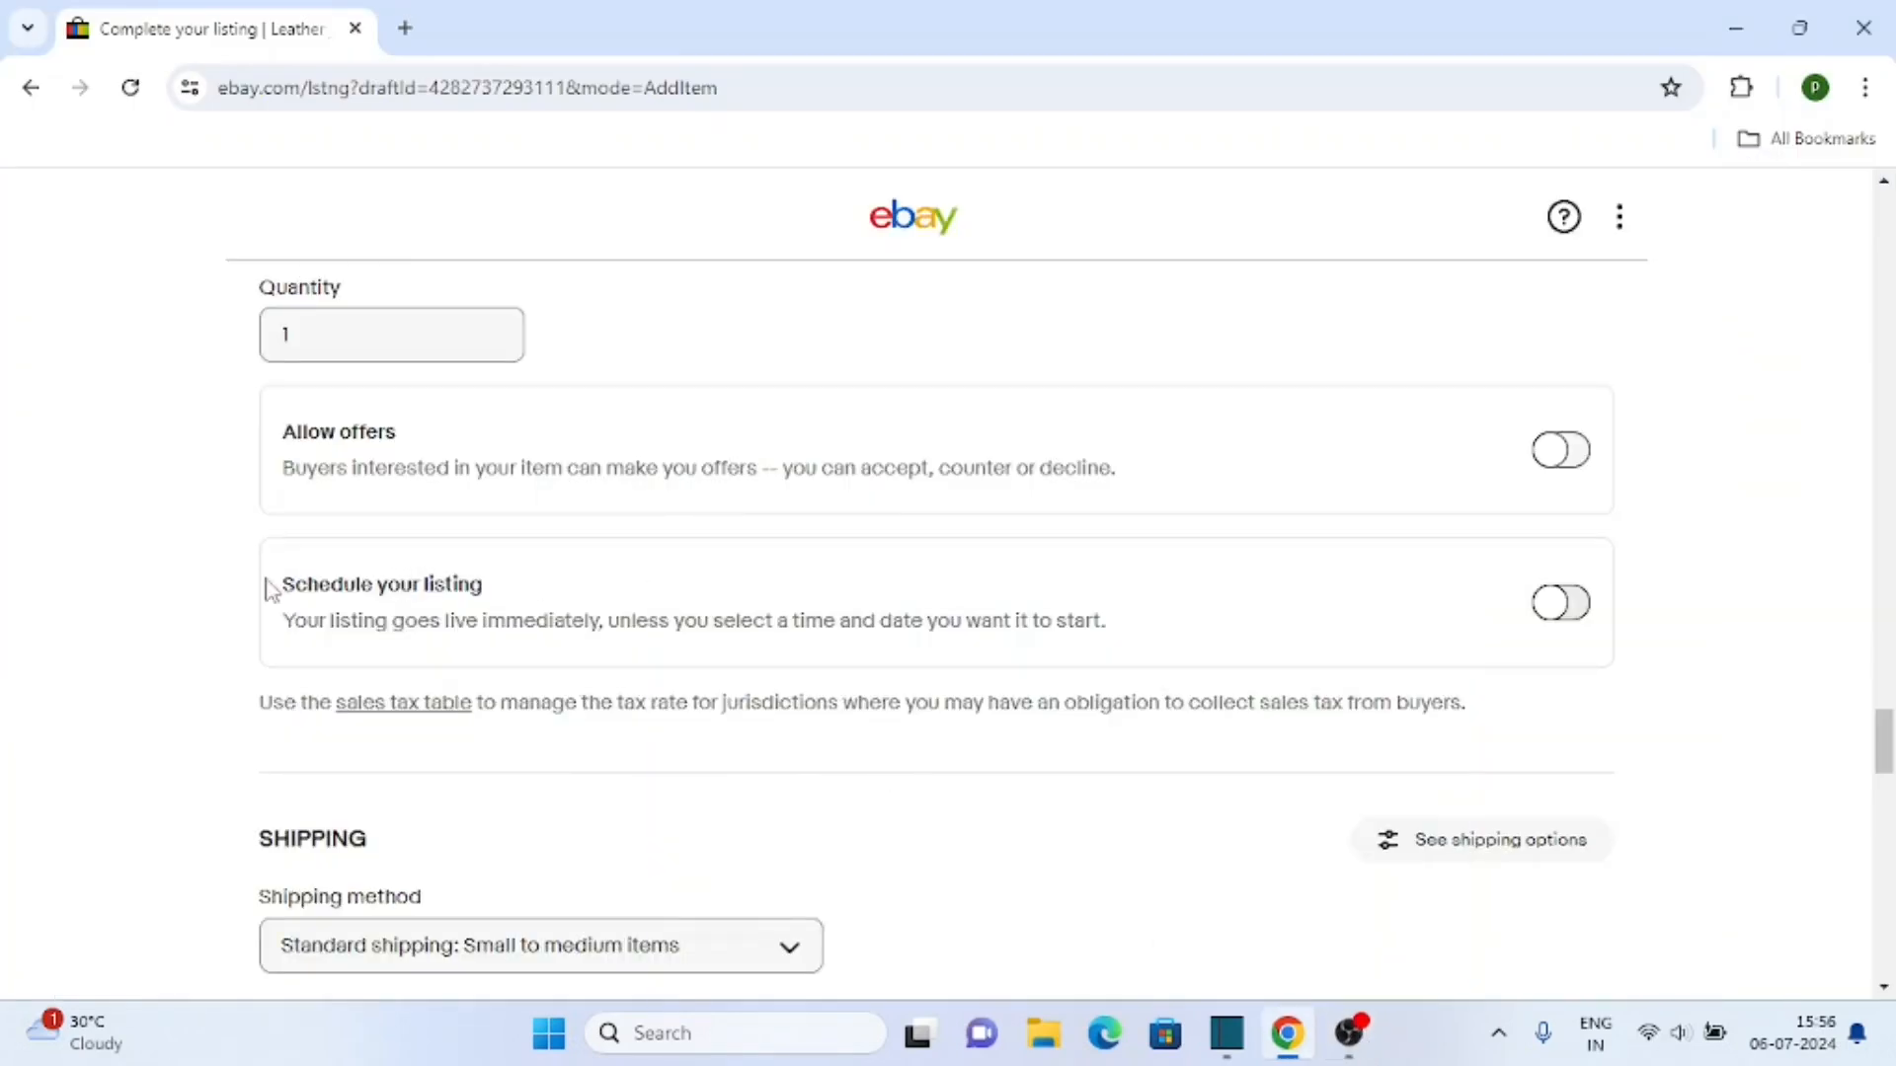
Step: Review the shipping method choices and the optional package weight and dimensions fields in the Shipping section
{"action": "scroll", "coordinate": [266, 590], "scroll_direction": "down", "scroll_amount": 4}
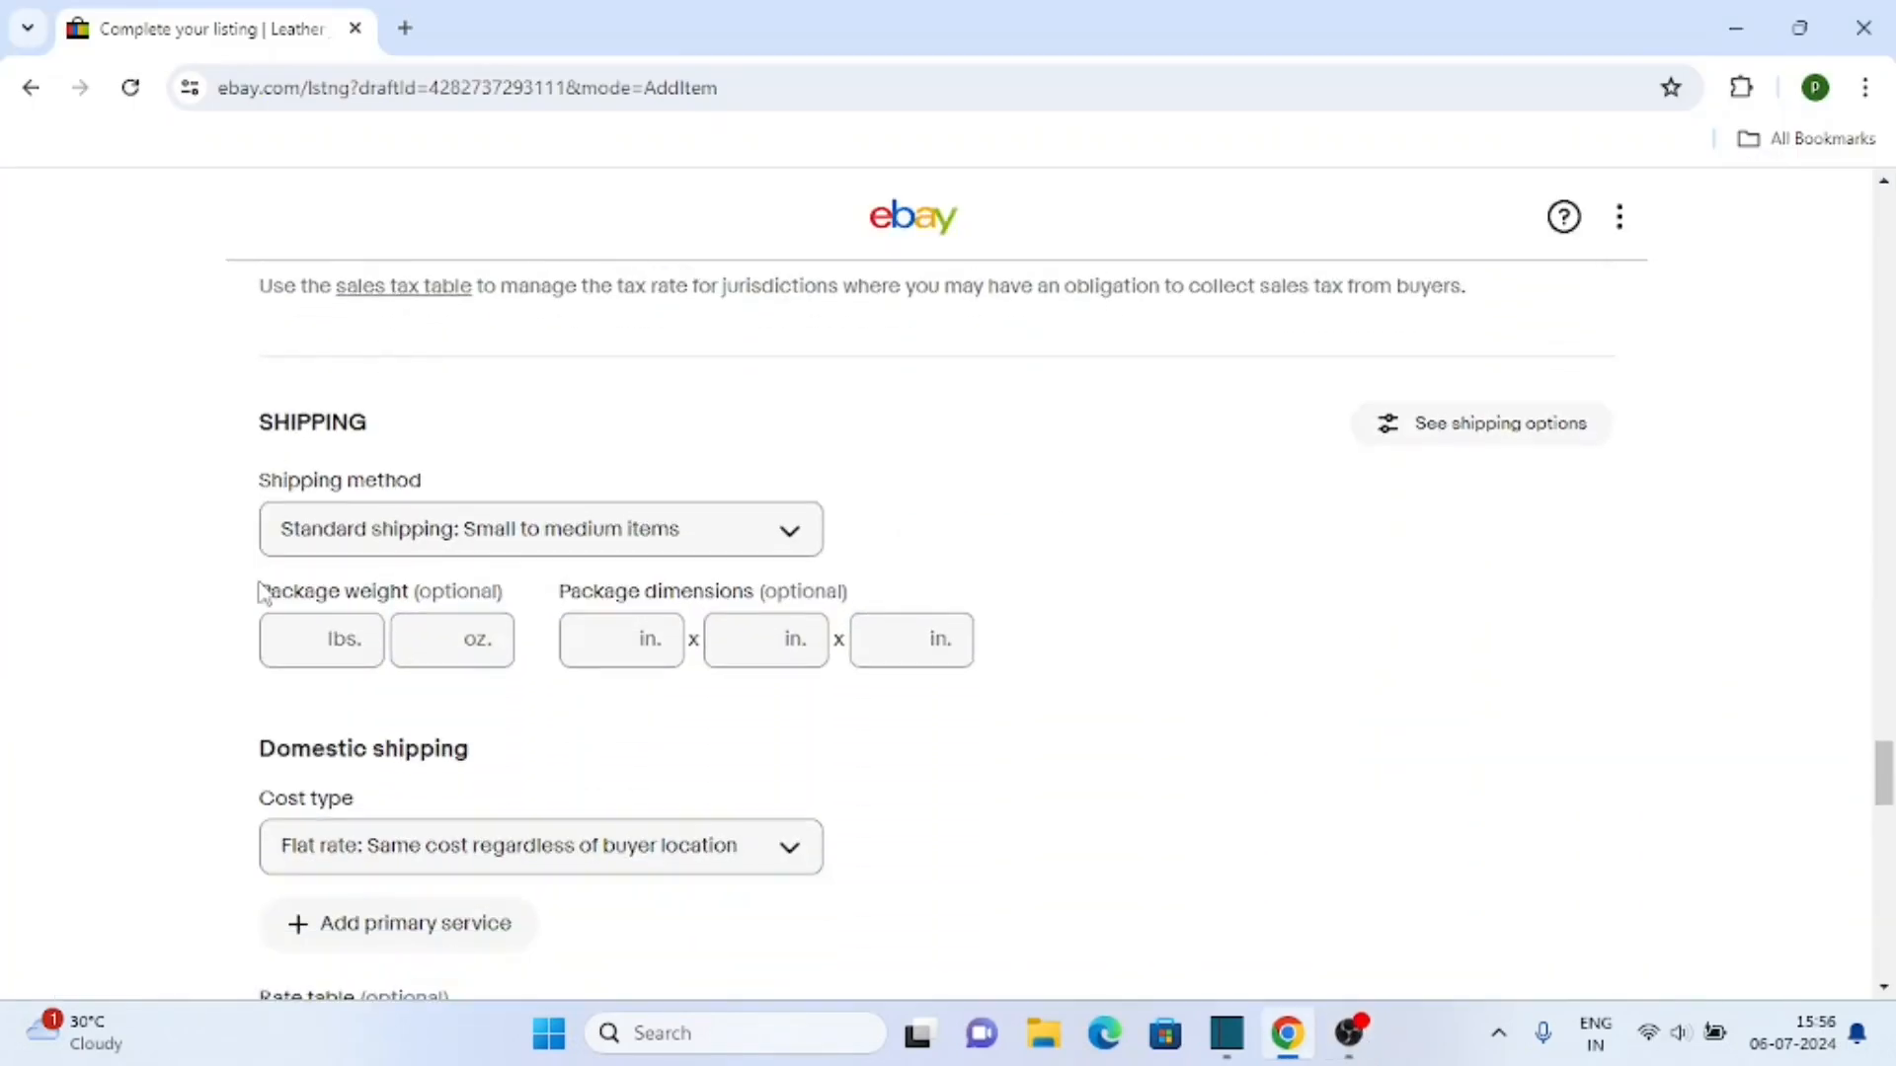
{"action": "left_click", "coordinate": [392, 553]}
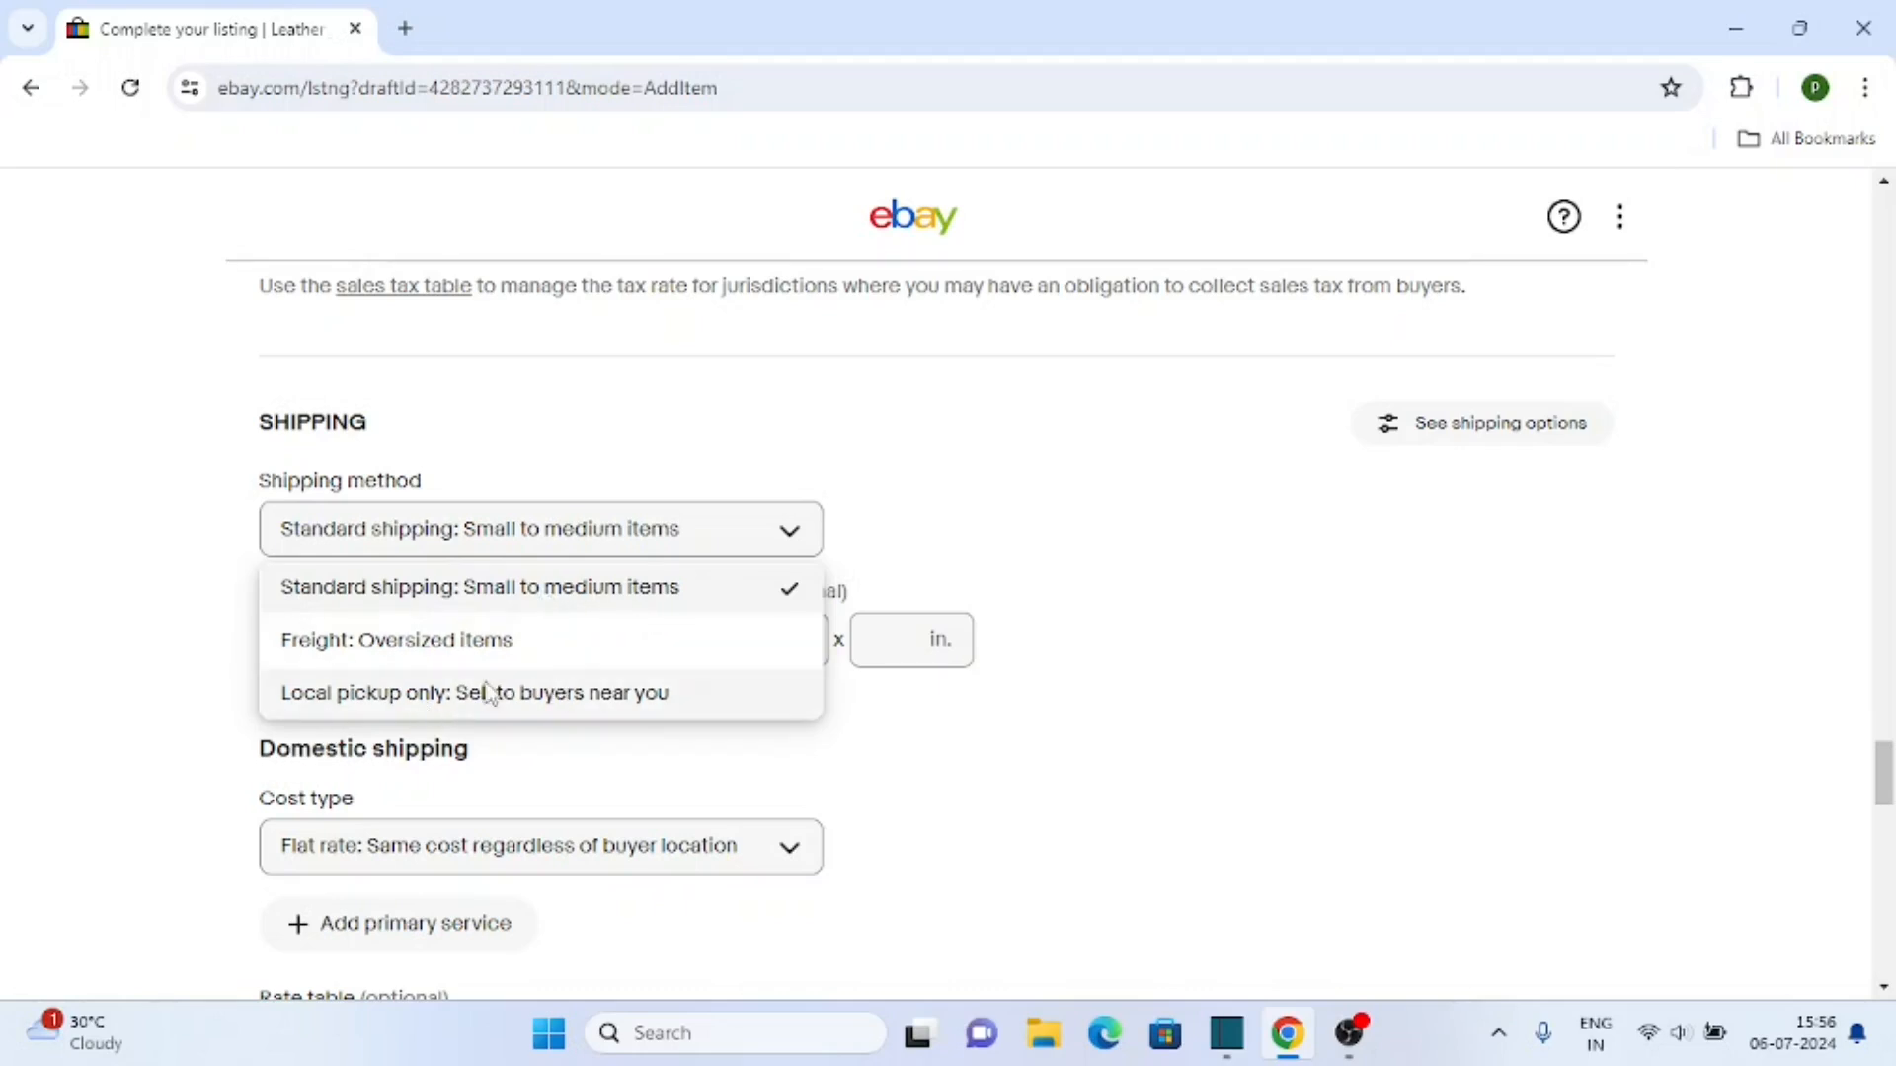
{"action": "left_click", "coordinate": [199, 588]}
{"action": "scroll", "coordinate": [115, 590], "scroll_direction": "down", "scroll_amount": 1}
{"action": "scroll", "coordinate": [115, 589], "scroll_direction": "down", "scroll_amount": 1}
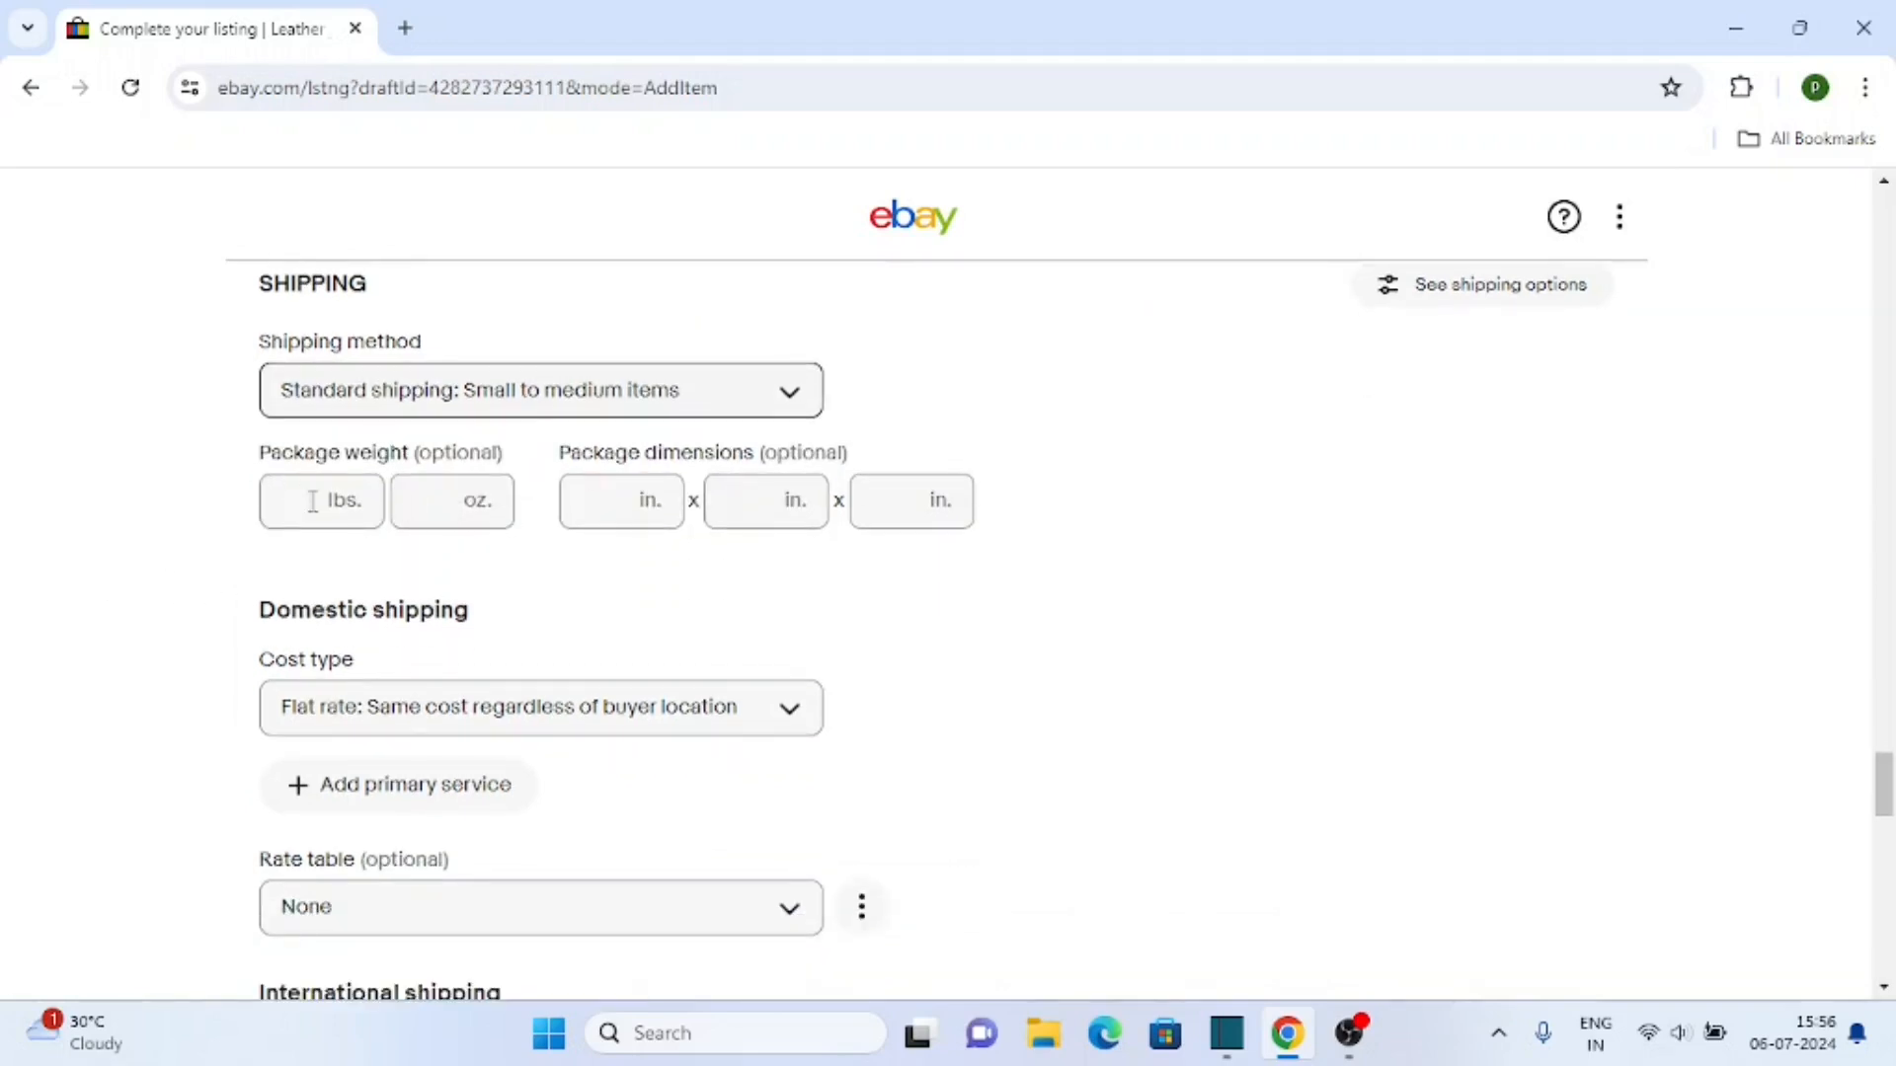
{"action": "left_click_drag", "start_coordinate": [410, 453], "coordinate": [553, 444]}
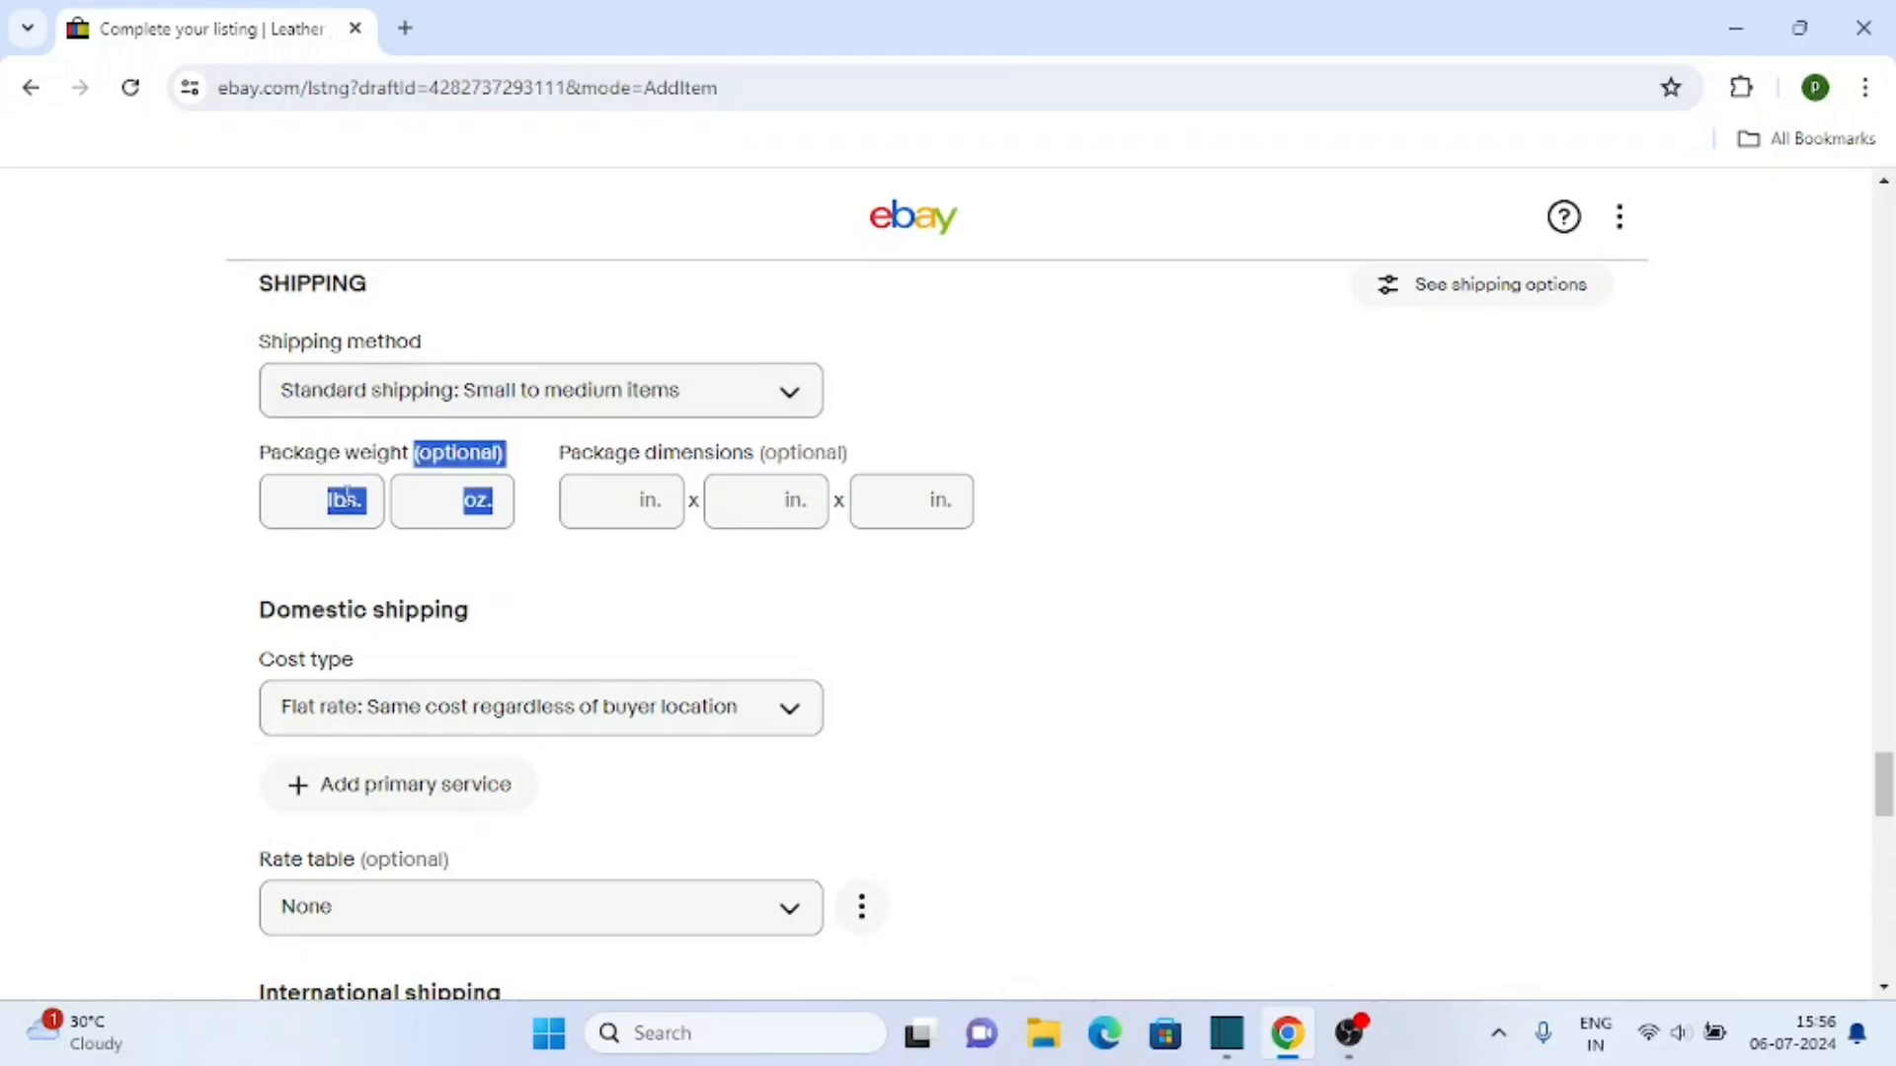
{"action": "left_click", "coordinate": [44, 586]}
{"action": "scroll", "coordinate": [4, 678], "scroll_direction": "down", "scroll_amount": 1}
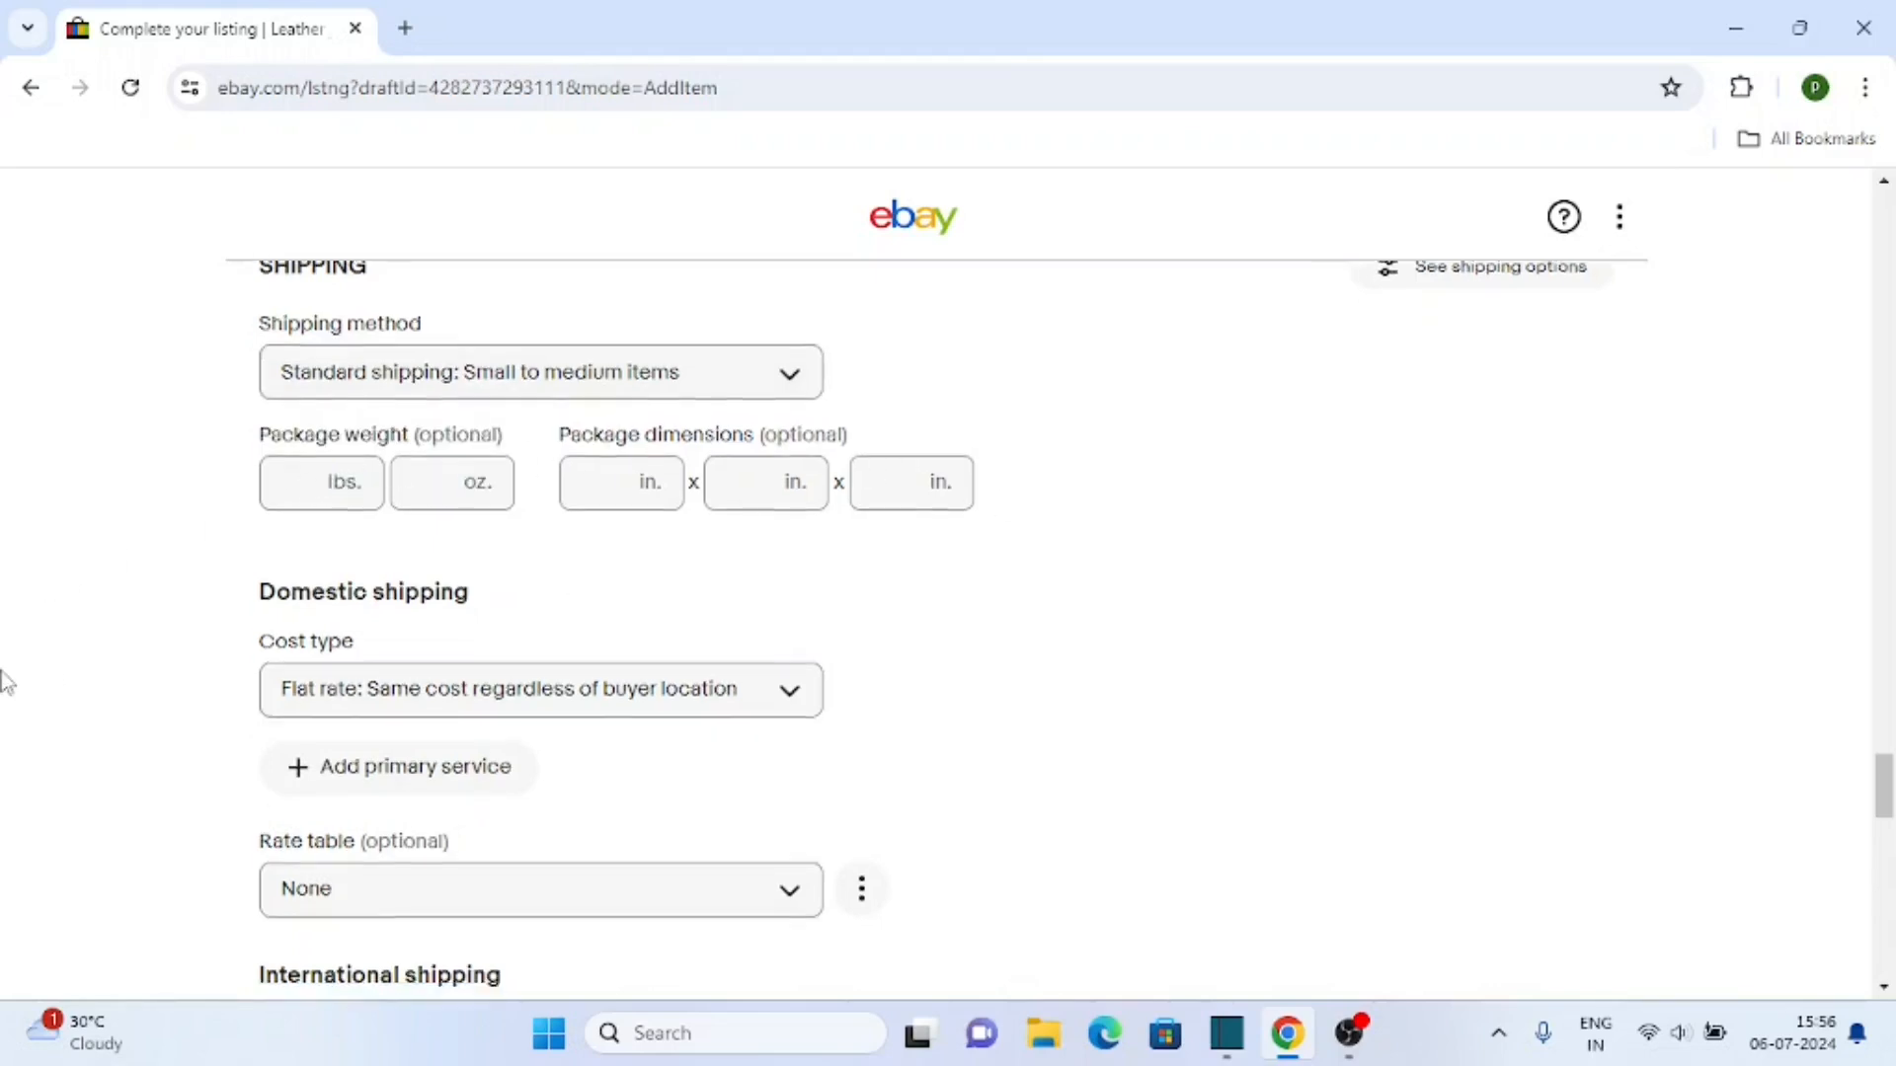
Step: Try the Calculated cost type for domestic shipping, and switch it back to Flat rate: Same cost regardless of buyer location
{"action": "scroll", "coordinate": [4, 681], "scroll_direction": "down", "scroll_amount": 1}
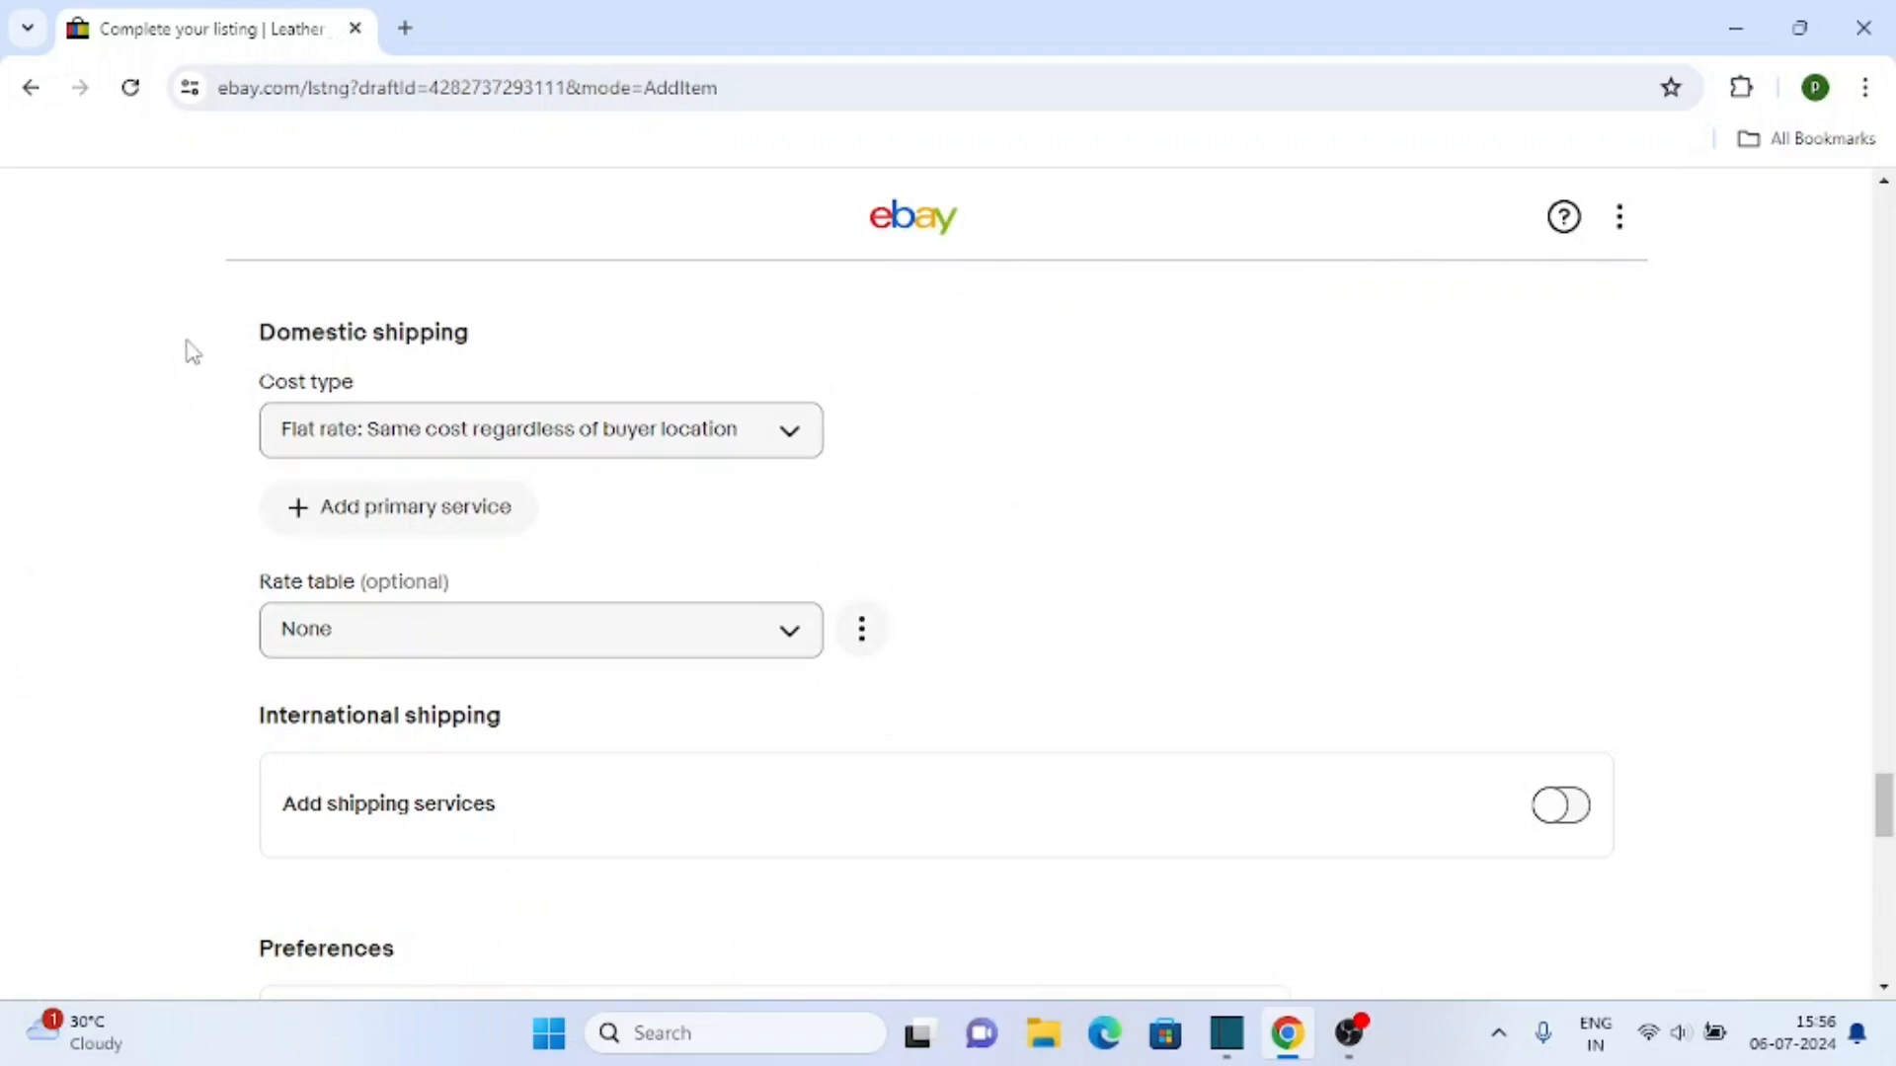
{"action": "left_click", "coordinate": [637, 432]}
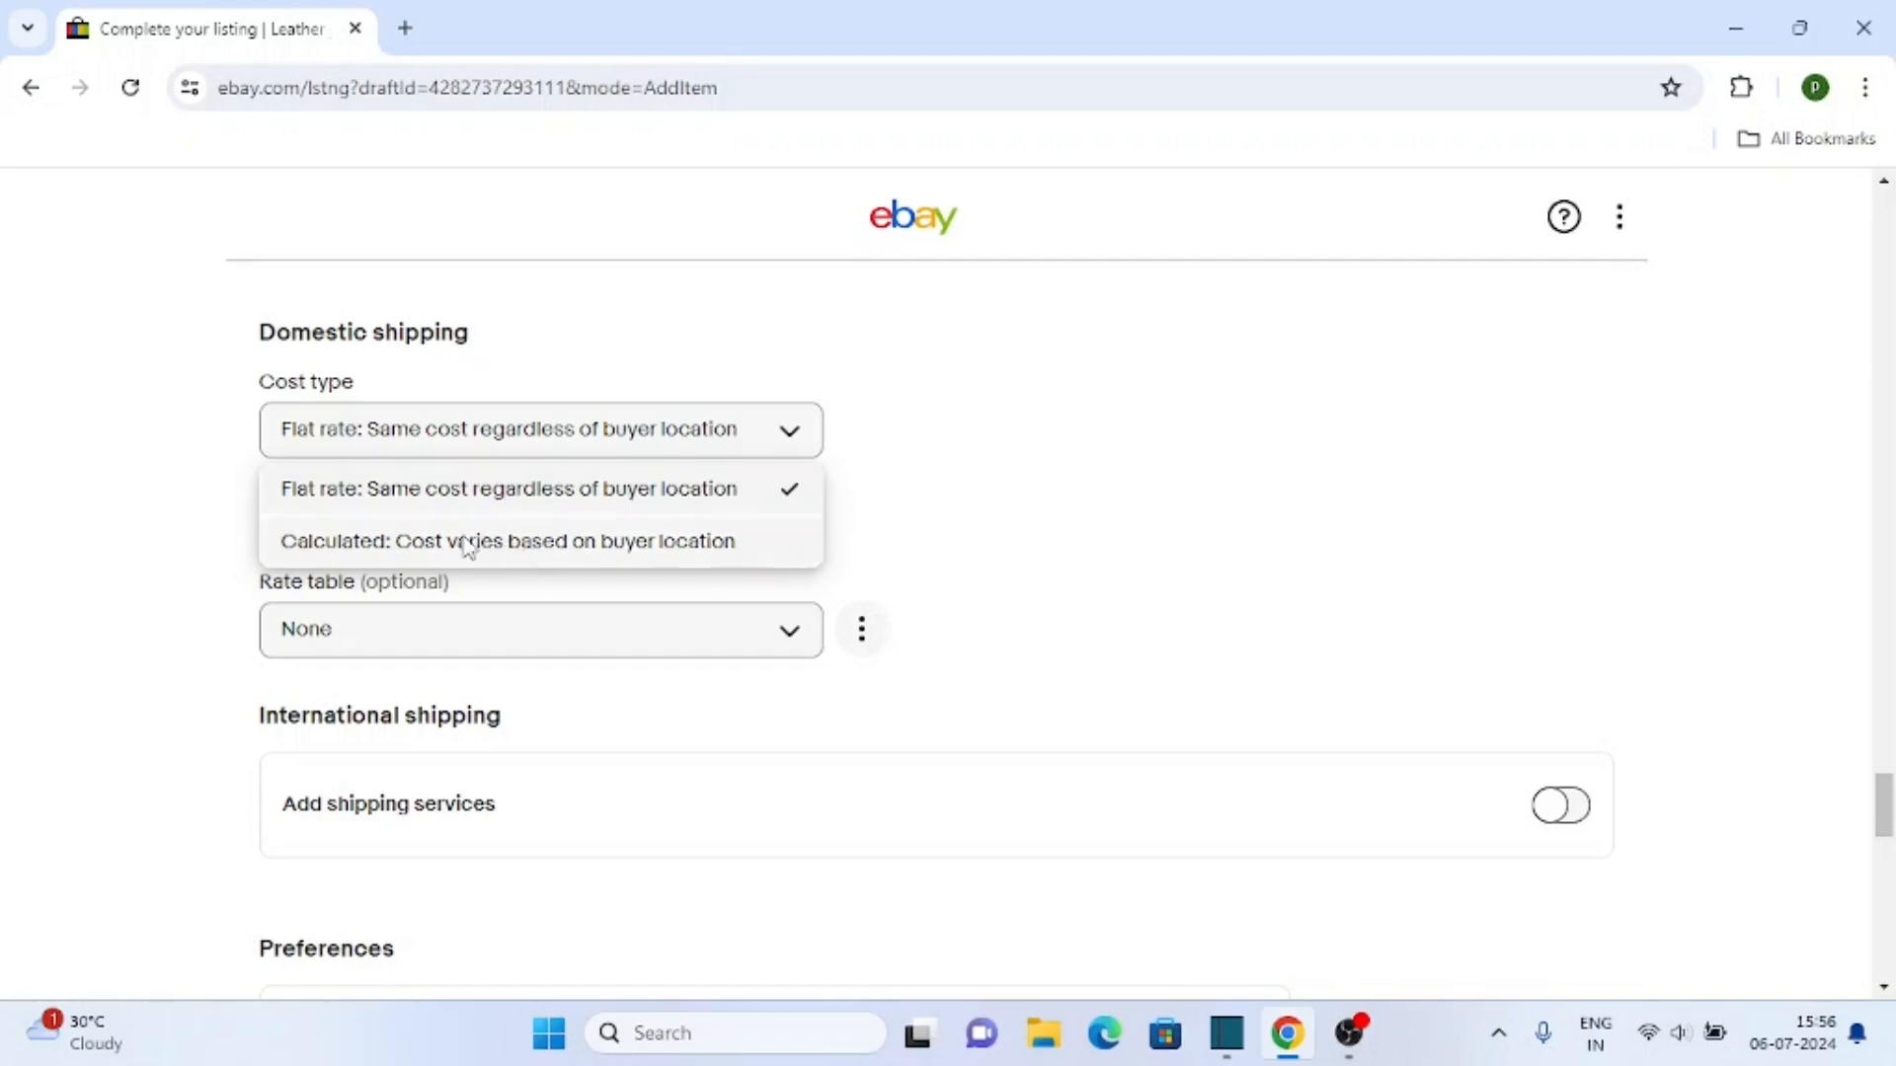
{"action": "left_click", "coordinate": [395, 545]}
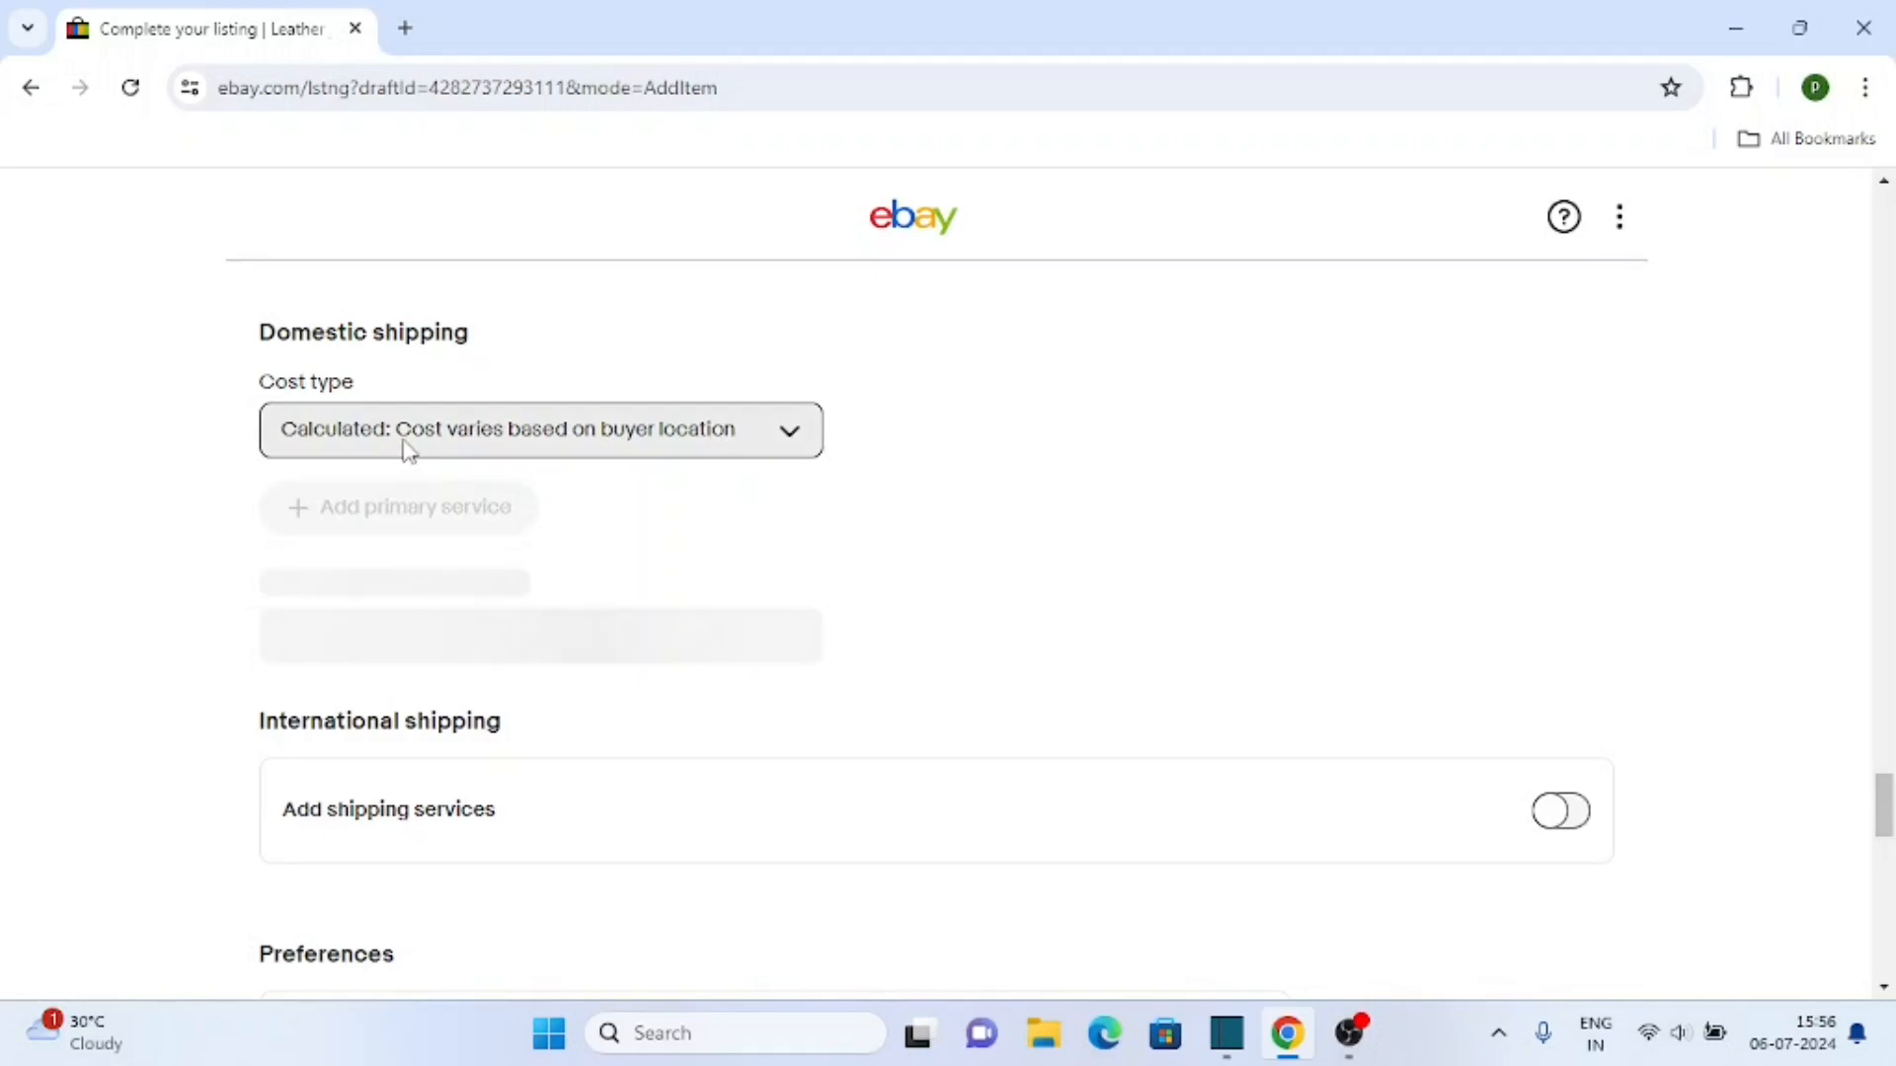
{"action": "left_click", "coordinate": [408, 439]}
{"action": "left_click", "coordinate": [440, 494]}
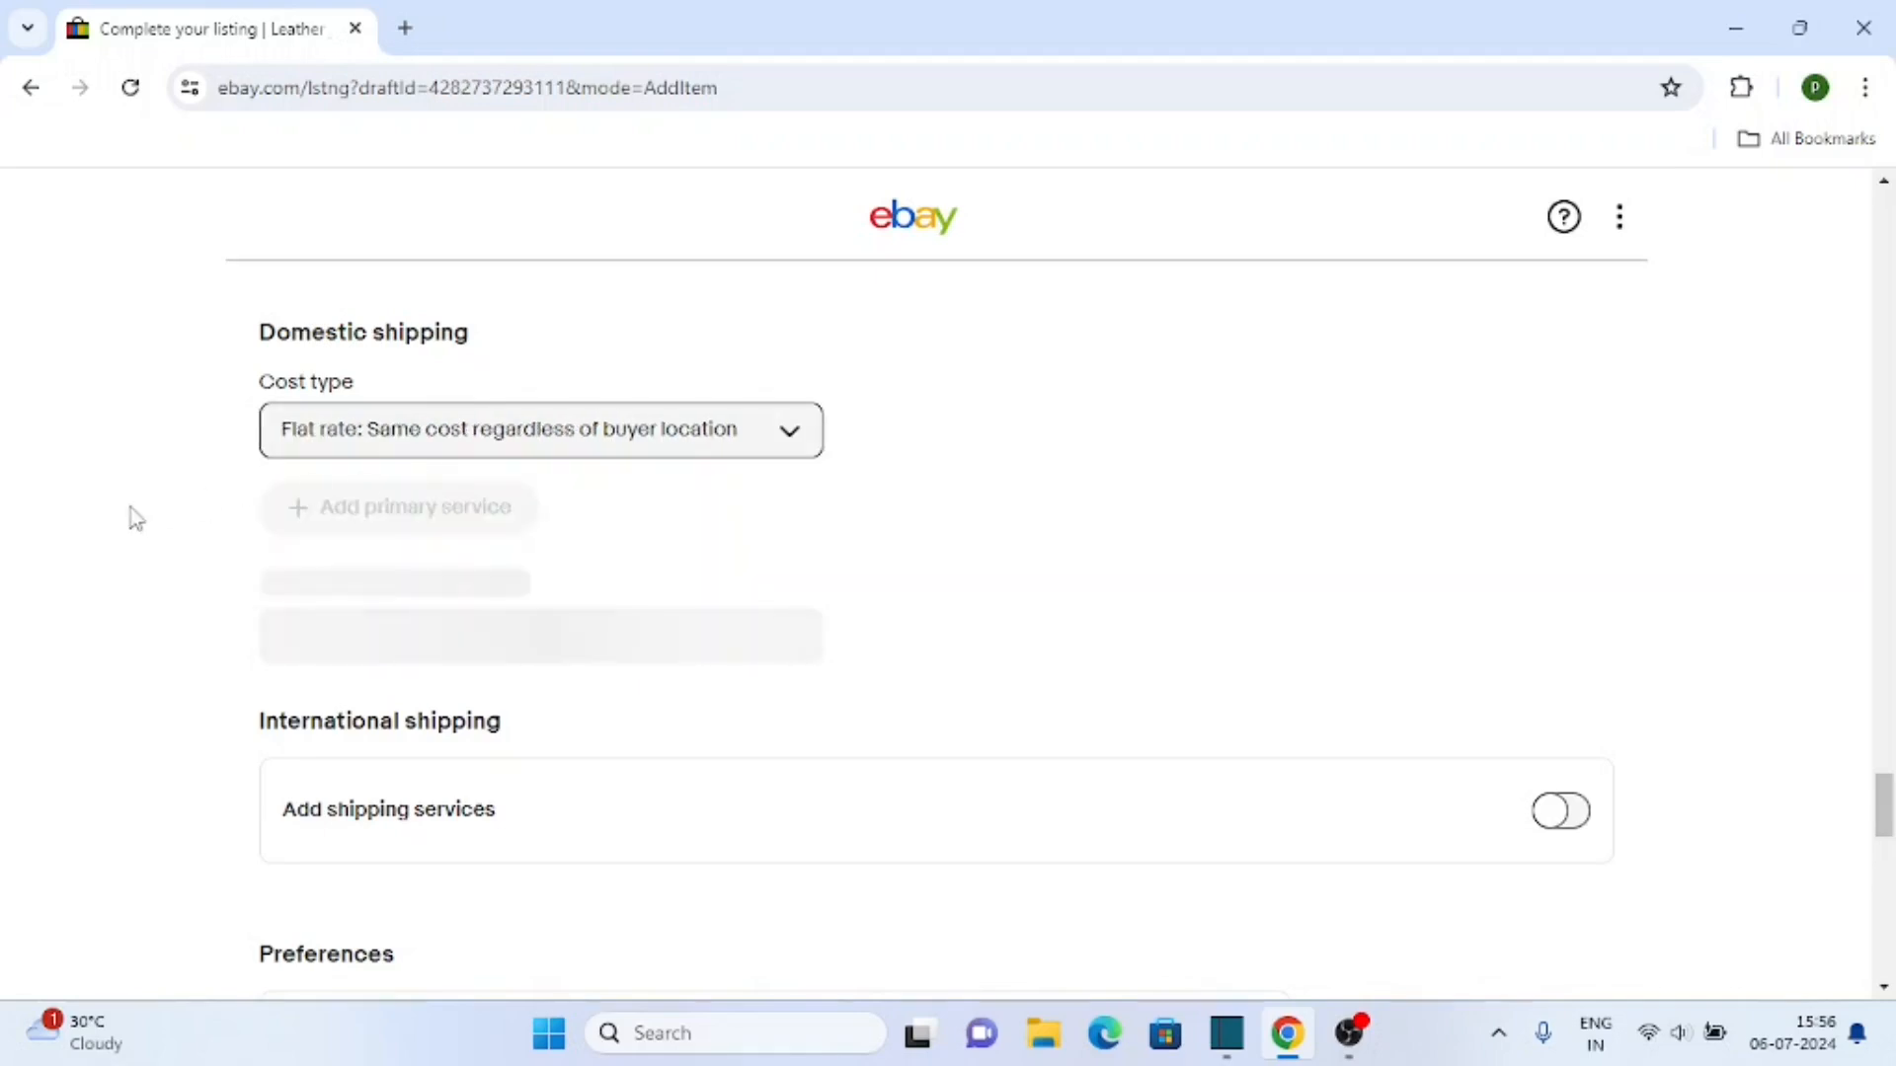
{"action": "scroll", "coordinate": [141, 523], "scroll_direction": "up", "scroll_amount": 1}
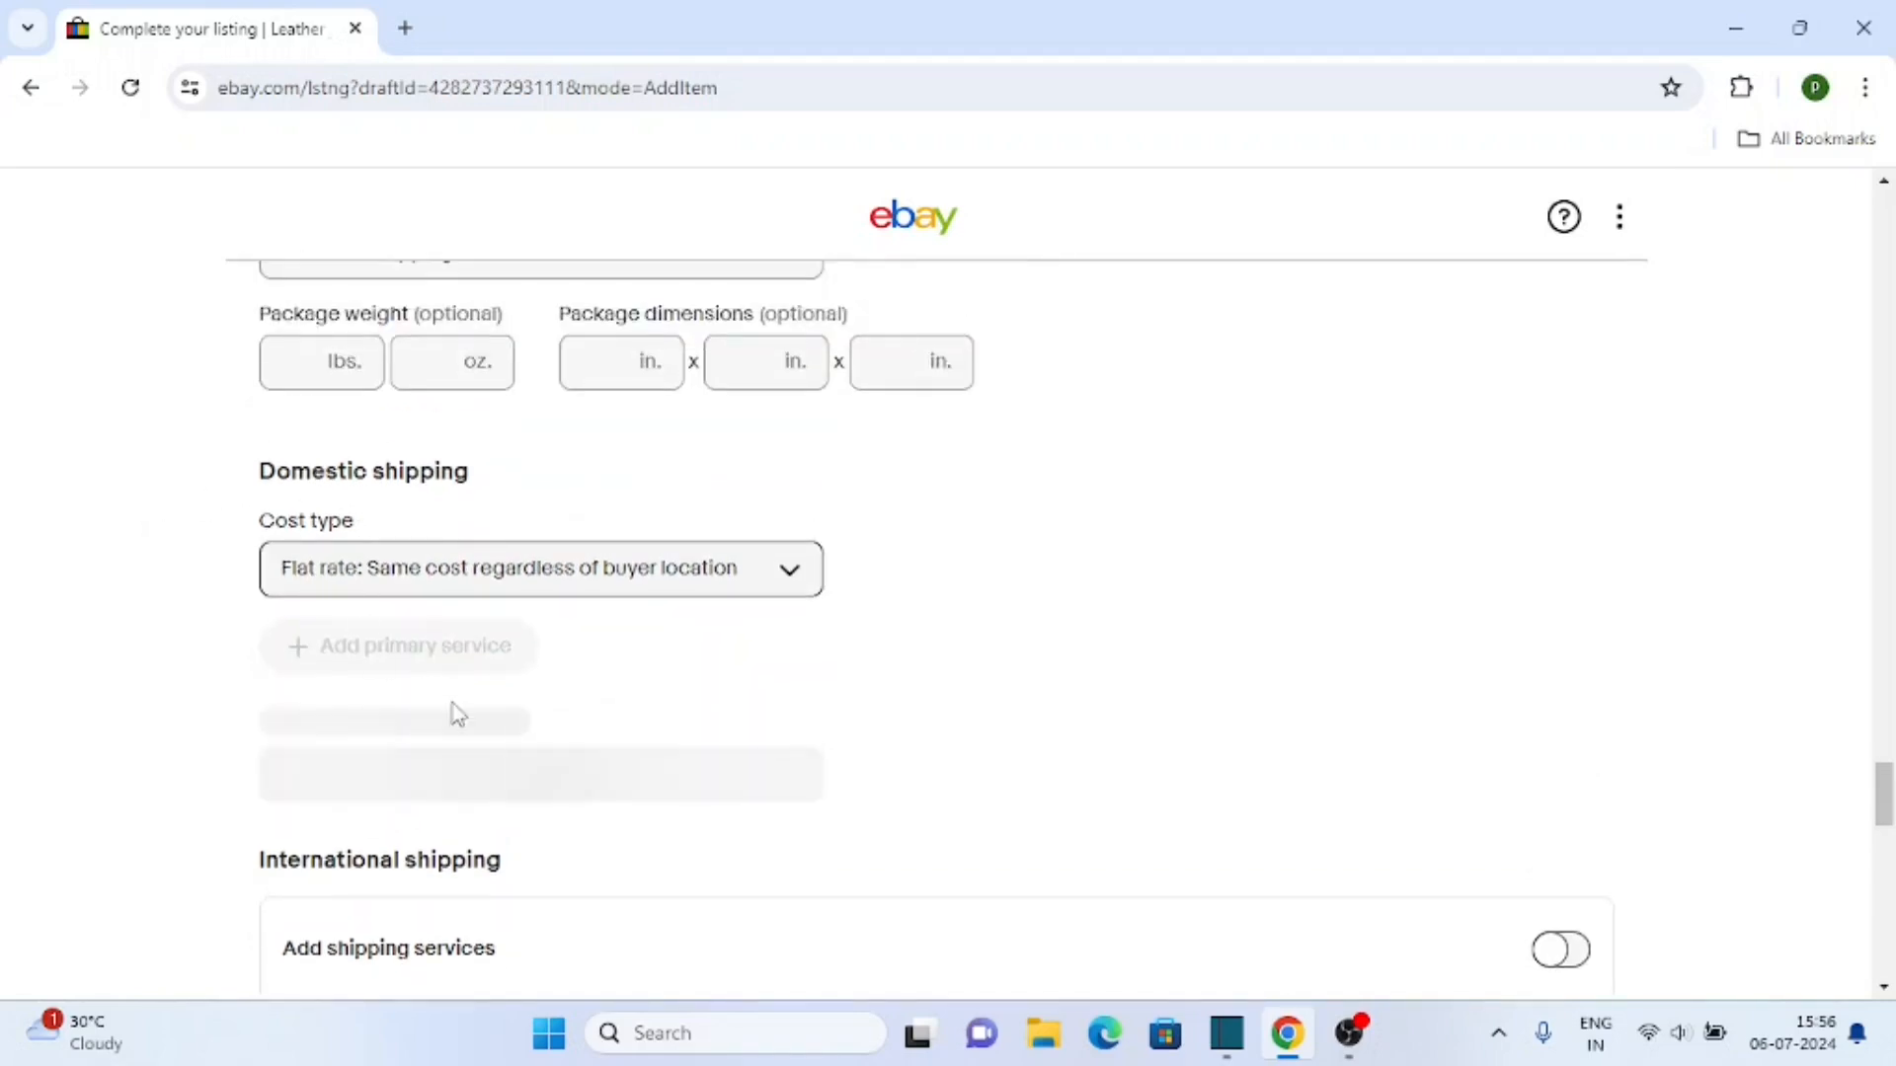
{"action": "scroll", "coordinate": [113, 718], "scroll_direction": "down", "scroll_amount": 1}
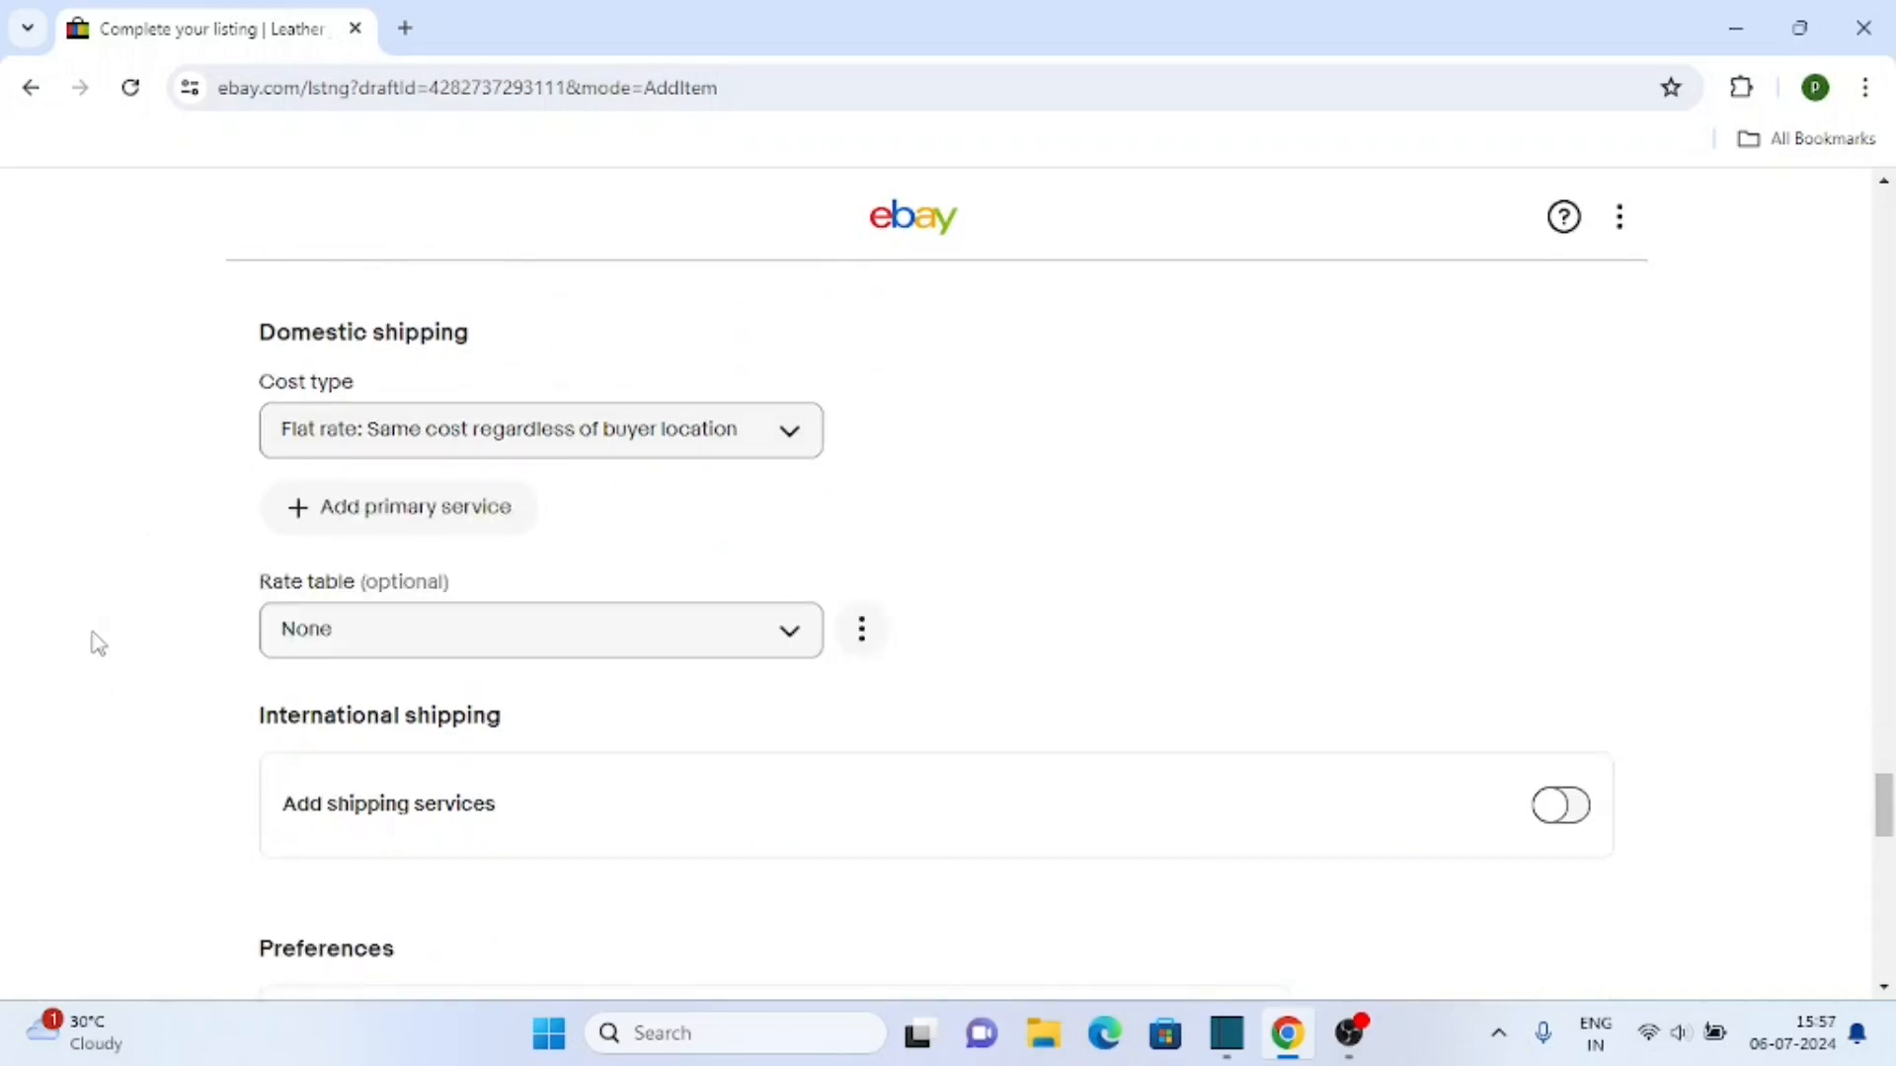
Step: Add Economy Shipping from India as the primary domestic shipping service and save the selection
{"action": "scroll", "coordinate": [233, 639], "scroll_direction": "up", "scroll_amount": 1}
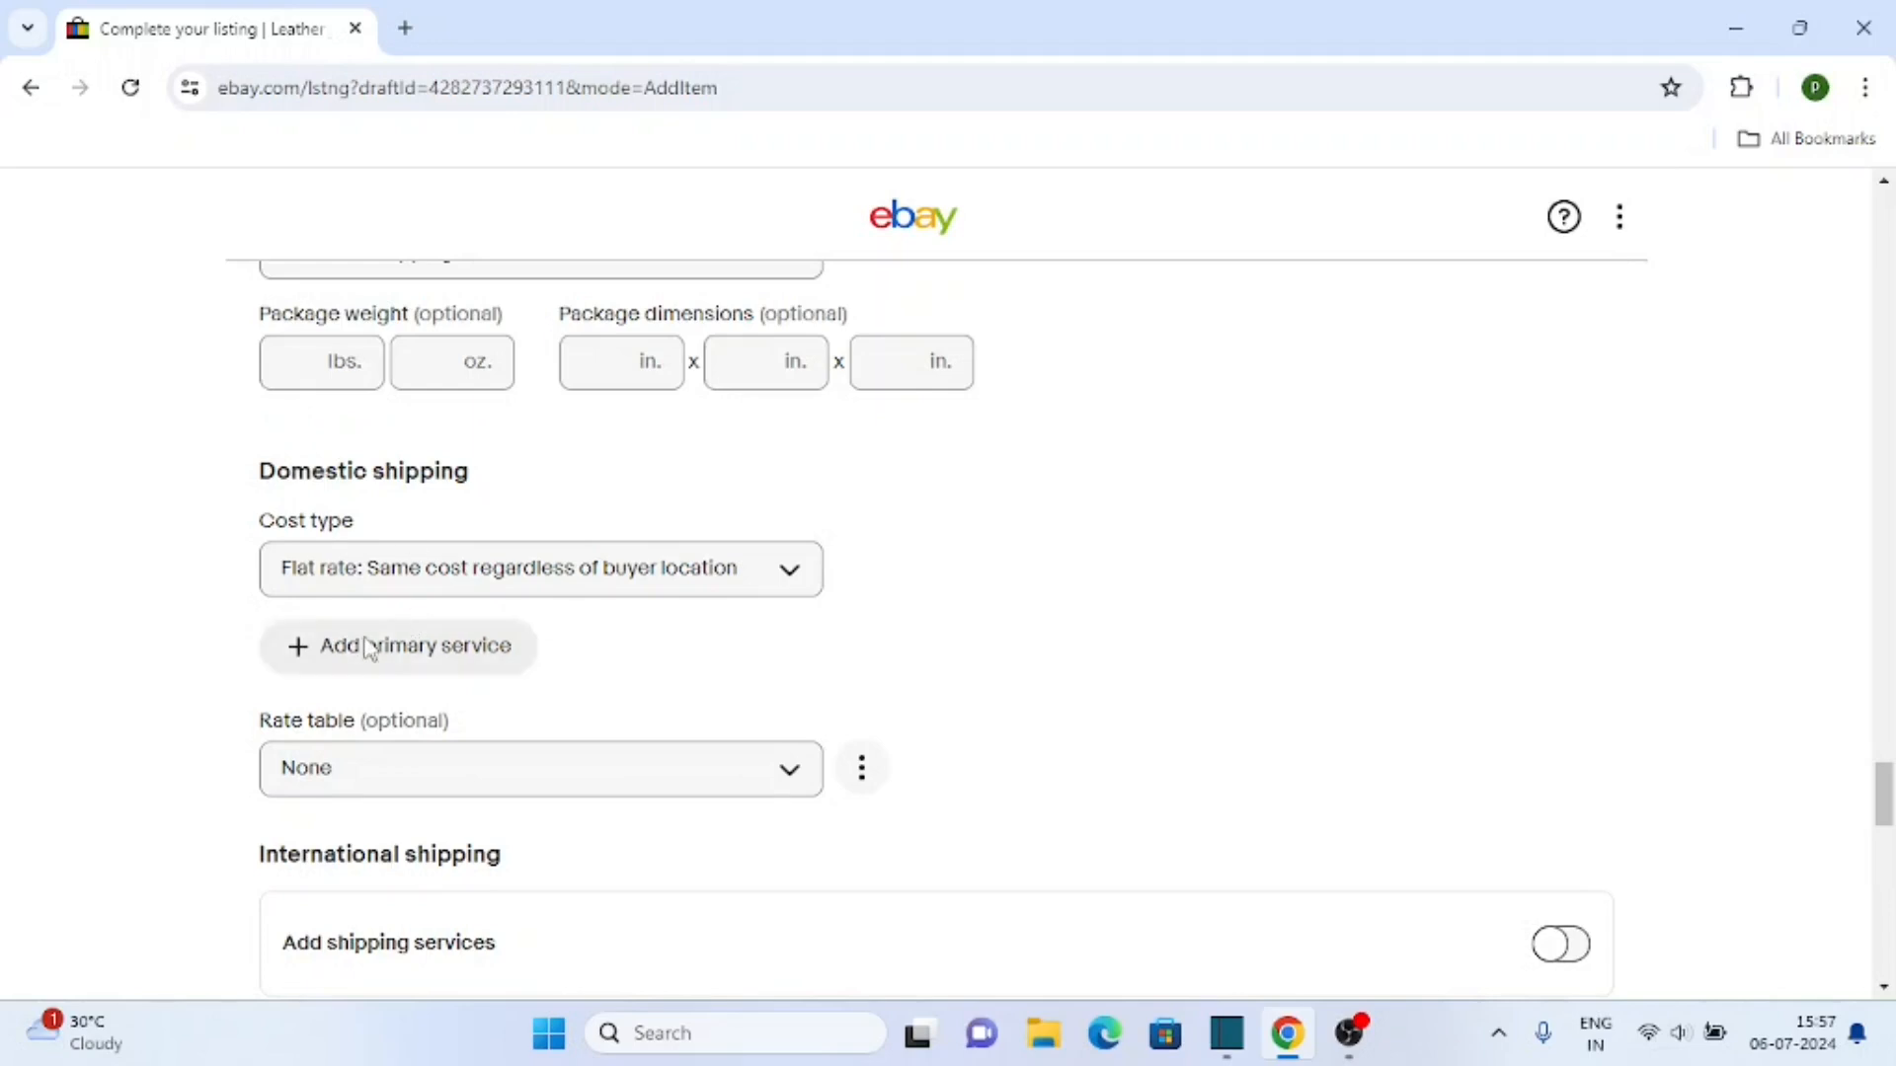
{"action": "left_click", "coordinate": [367, 651]}
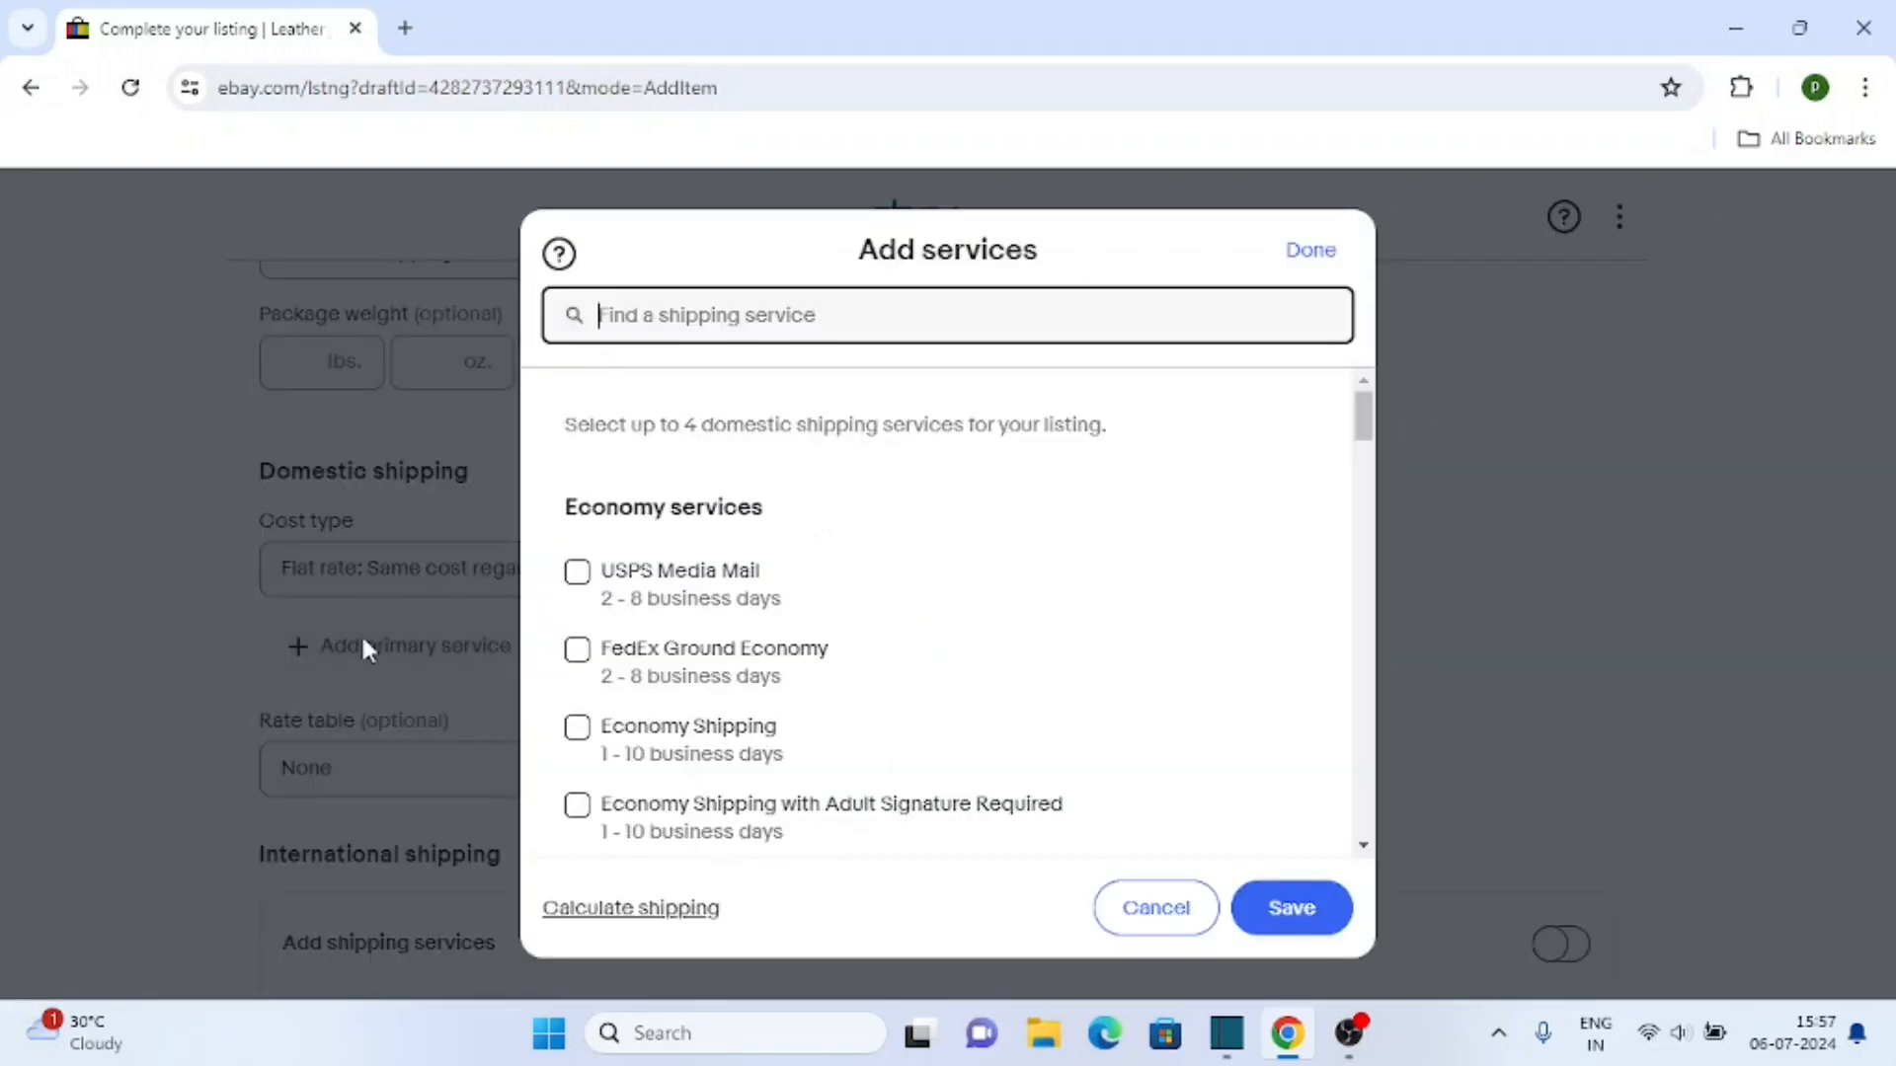
{"action": "scroll", "coordinate": [847, 554], "scroll_direction": "down", "scroll_amount": 15}
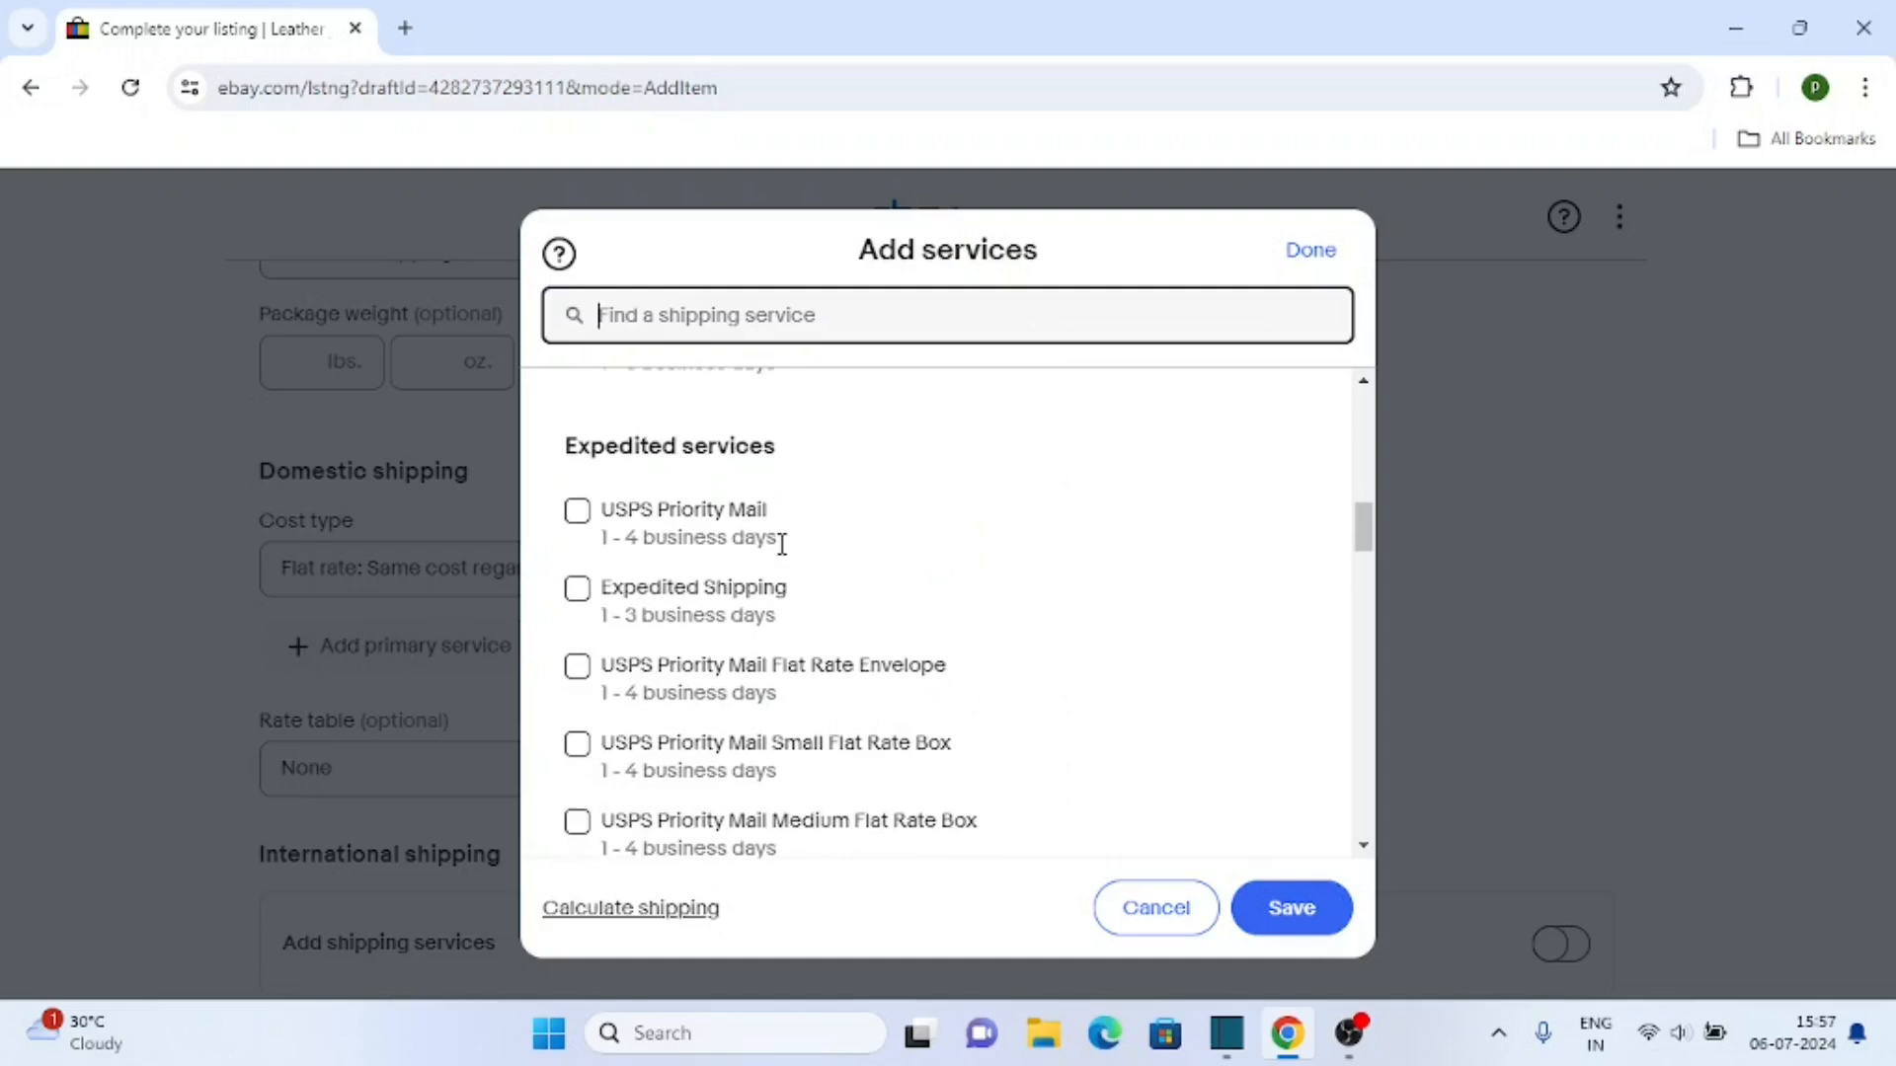
{"action": "scroll", "coordinate": [701, 548], "scroll_direction": "down", "scroll_amount": 10}
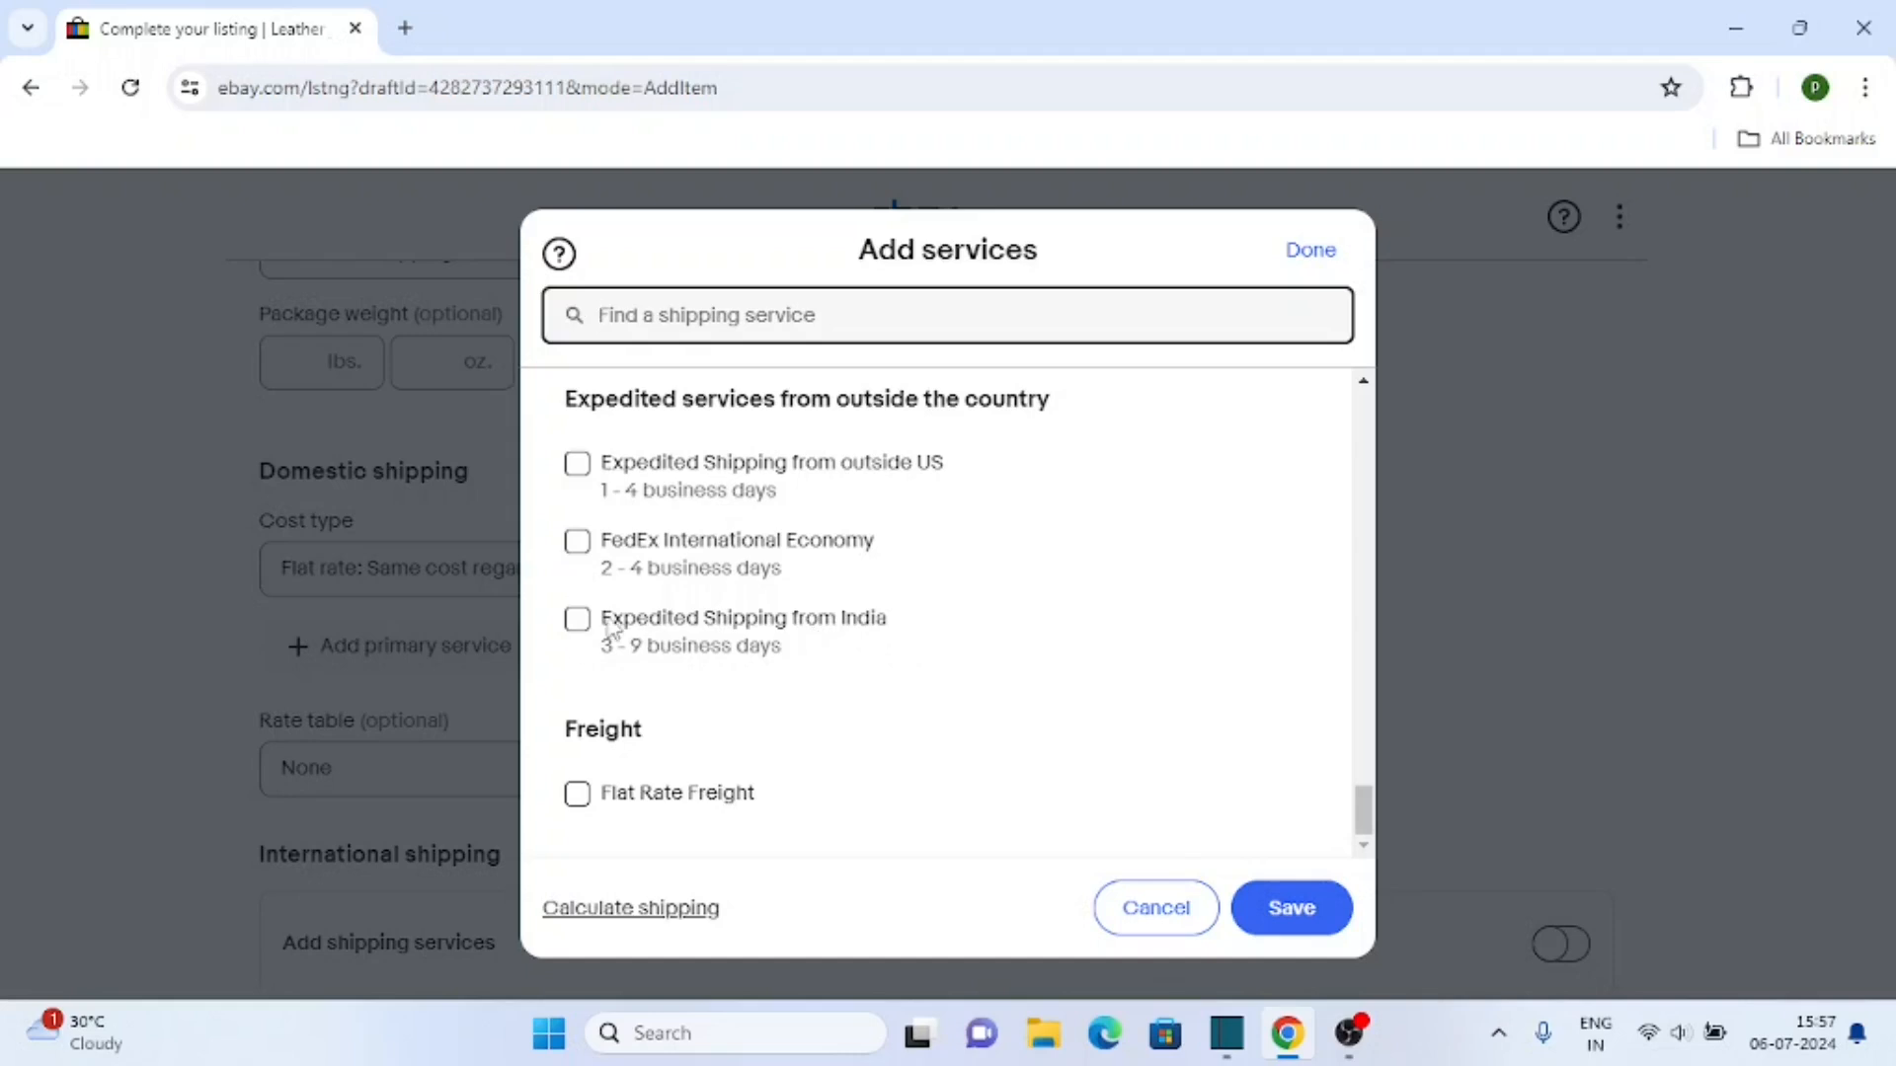
{"action": "scroll", "coordinate": [743, 632], "scroll_direction": "up", "scroll_amount": 1}
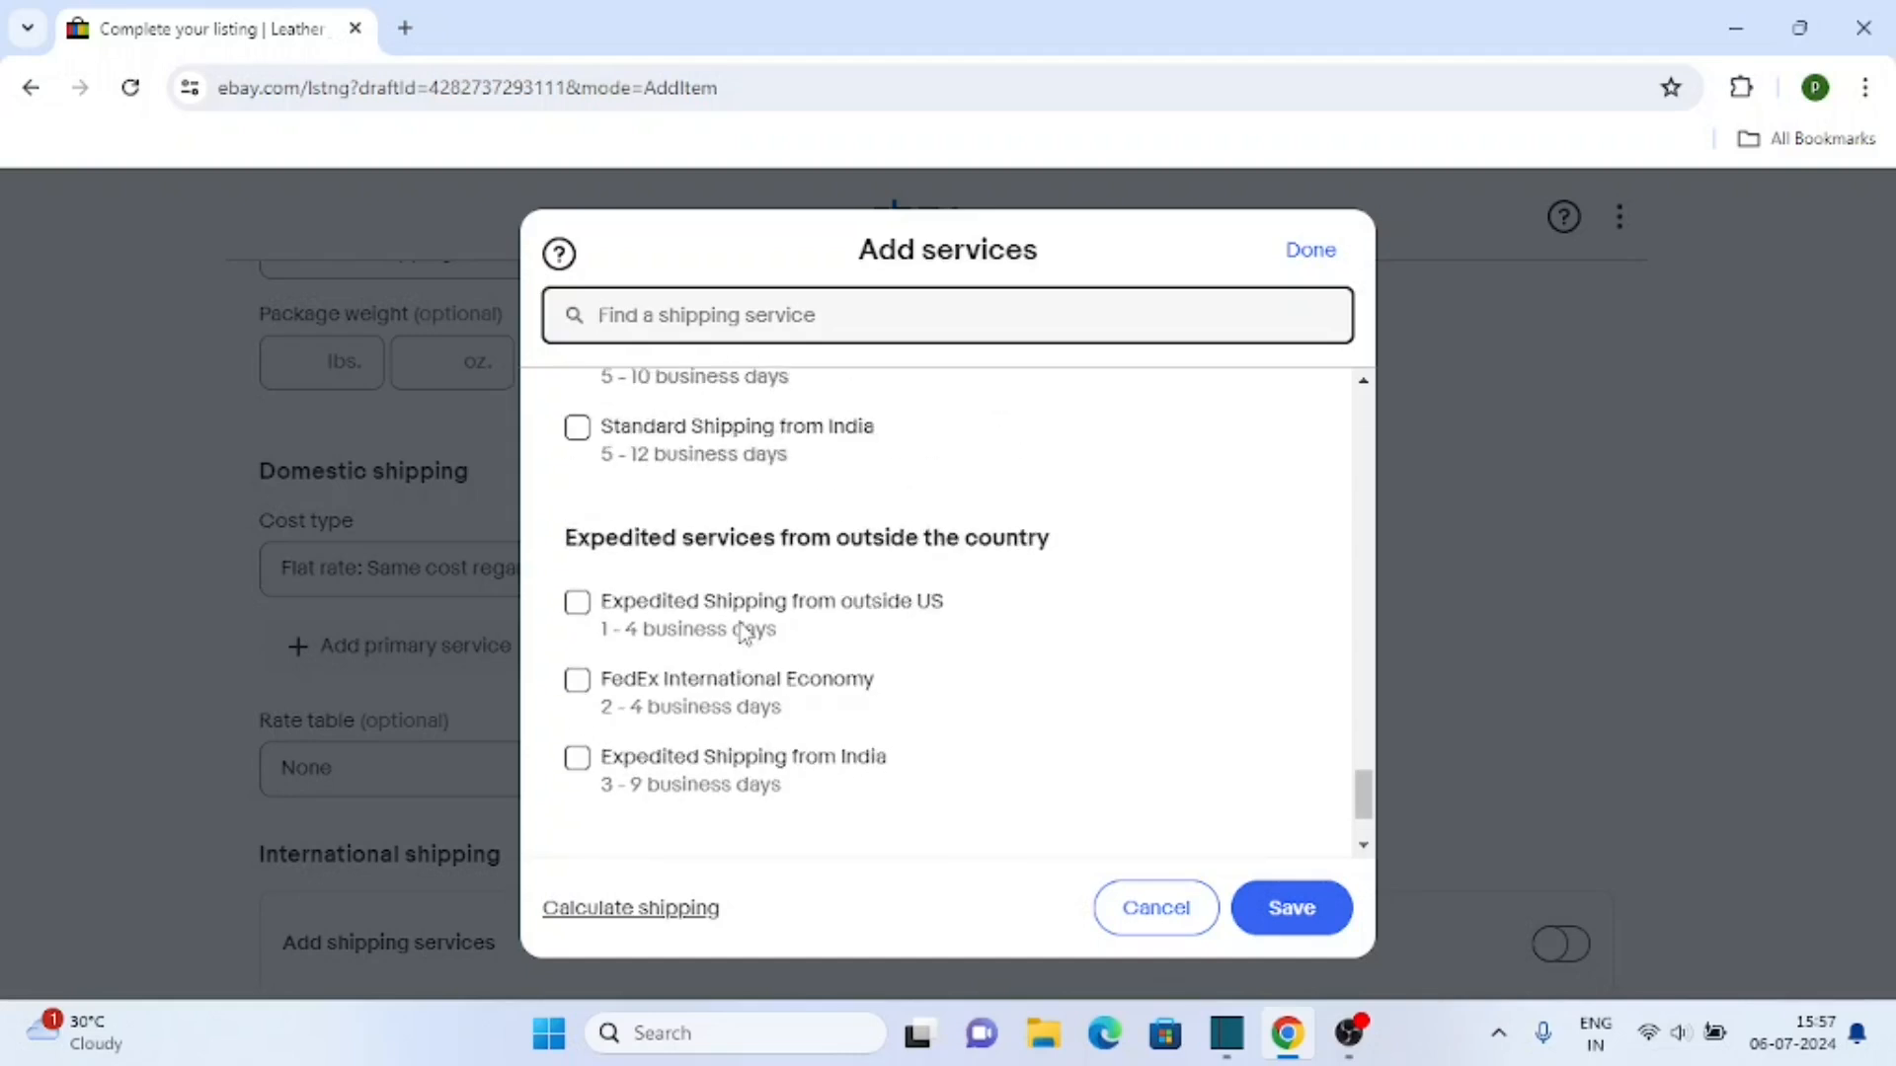
{"action": "scroll", "coordinate": [743, 632], "scroll_direction": "up", "scroll_amount": 3}
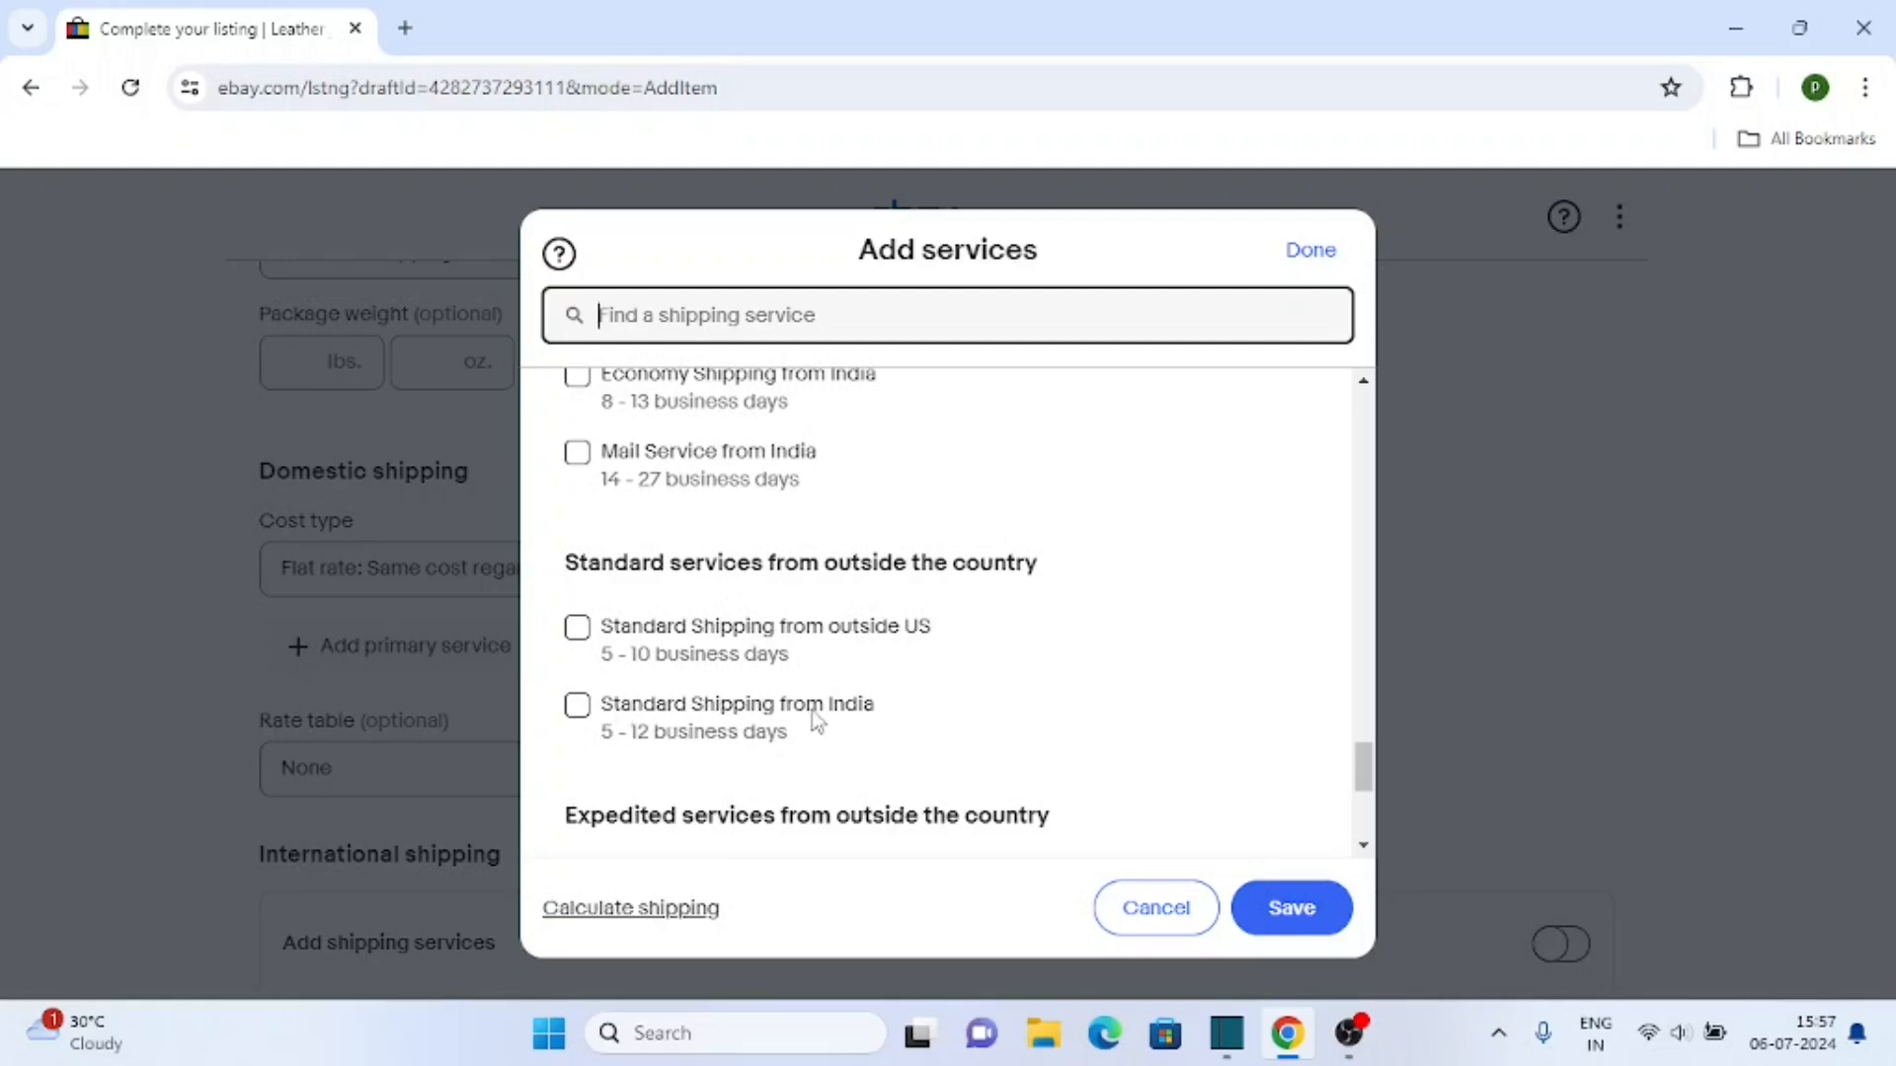
{"action": "scroll", "coordinate": [869, 711], "scroll_direction": "up", "scroll_amount": 3}
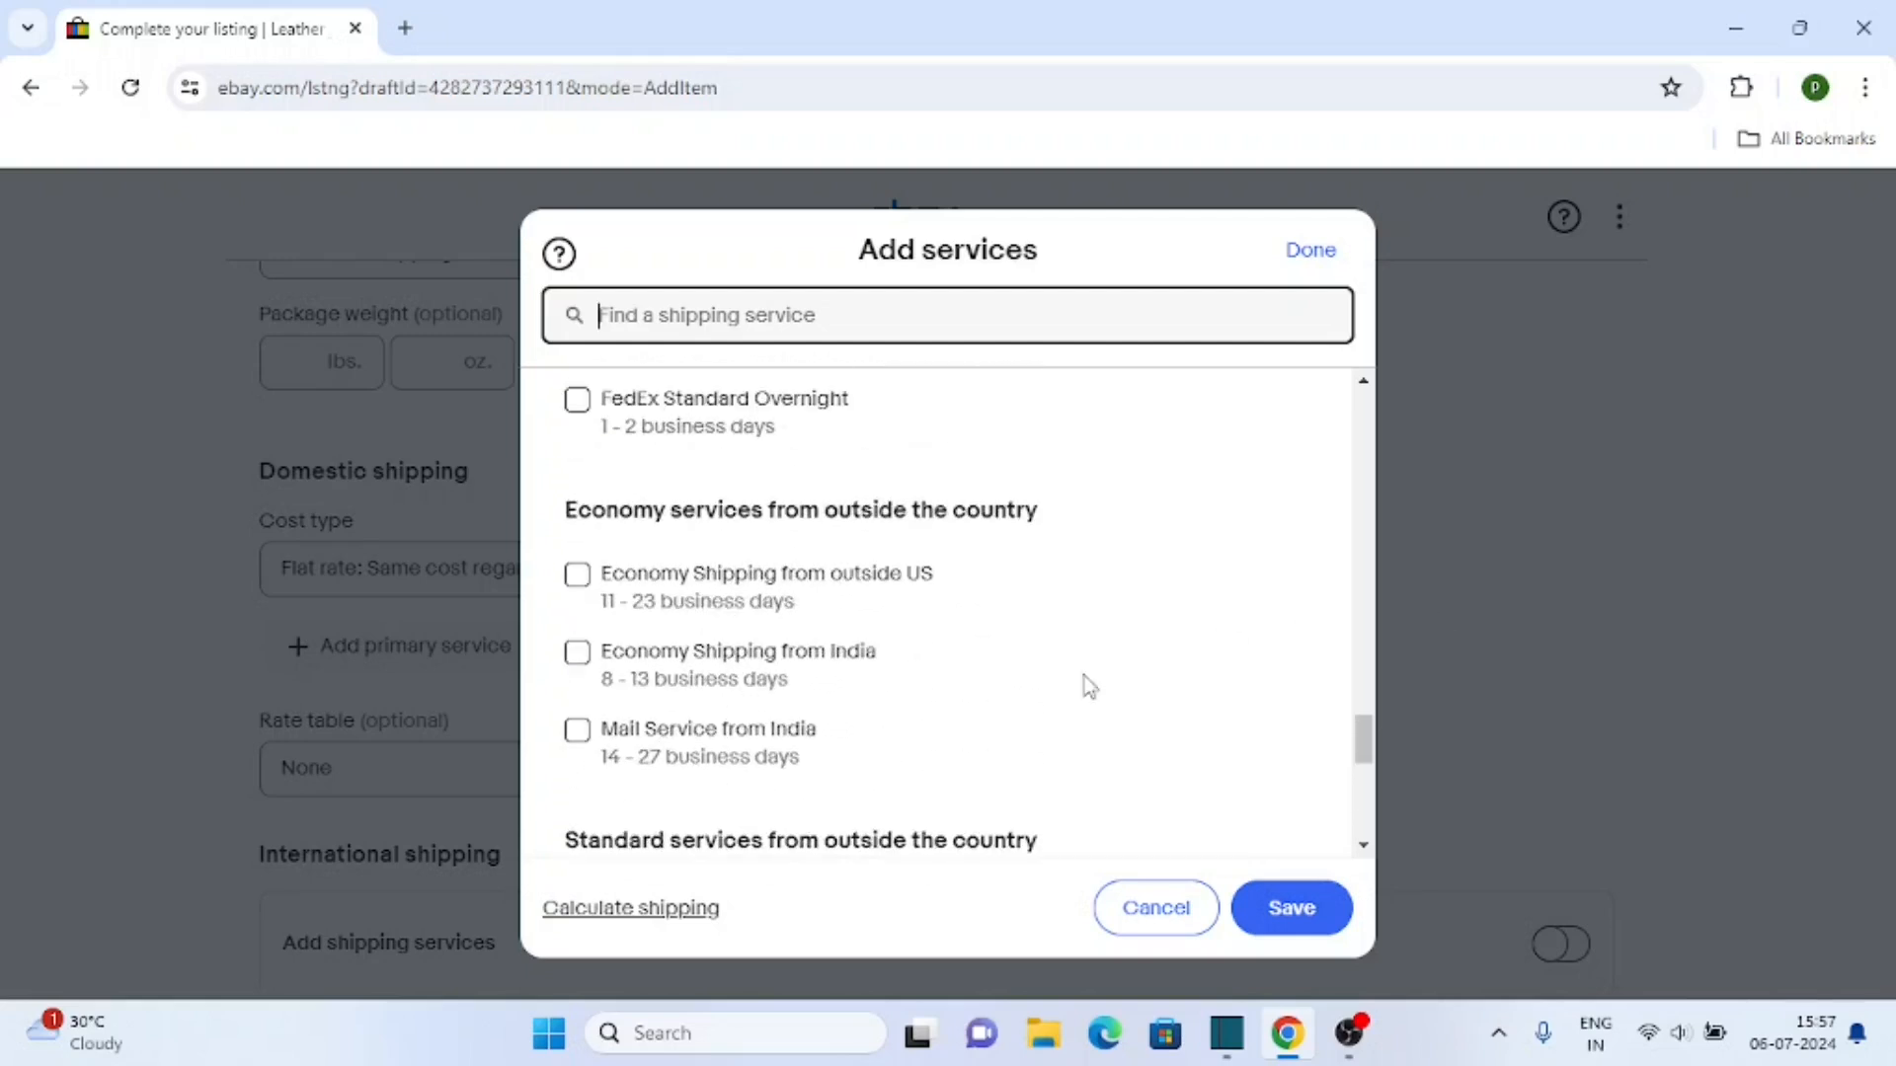
{"action": "scroll", "coordinate": [939, 725], "scroll_direction": "up", "scroll_amount": 2}
{"action": "scroll", "coordinate": [877, 760], "scroll_direction": "down", "scroll_amount": 2}
{"action": "left_click", "coordinate": [577, 659]}
{"action": "left_click", "coordinate": [1275, 905]}
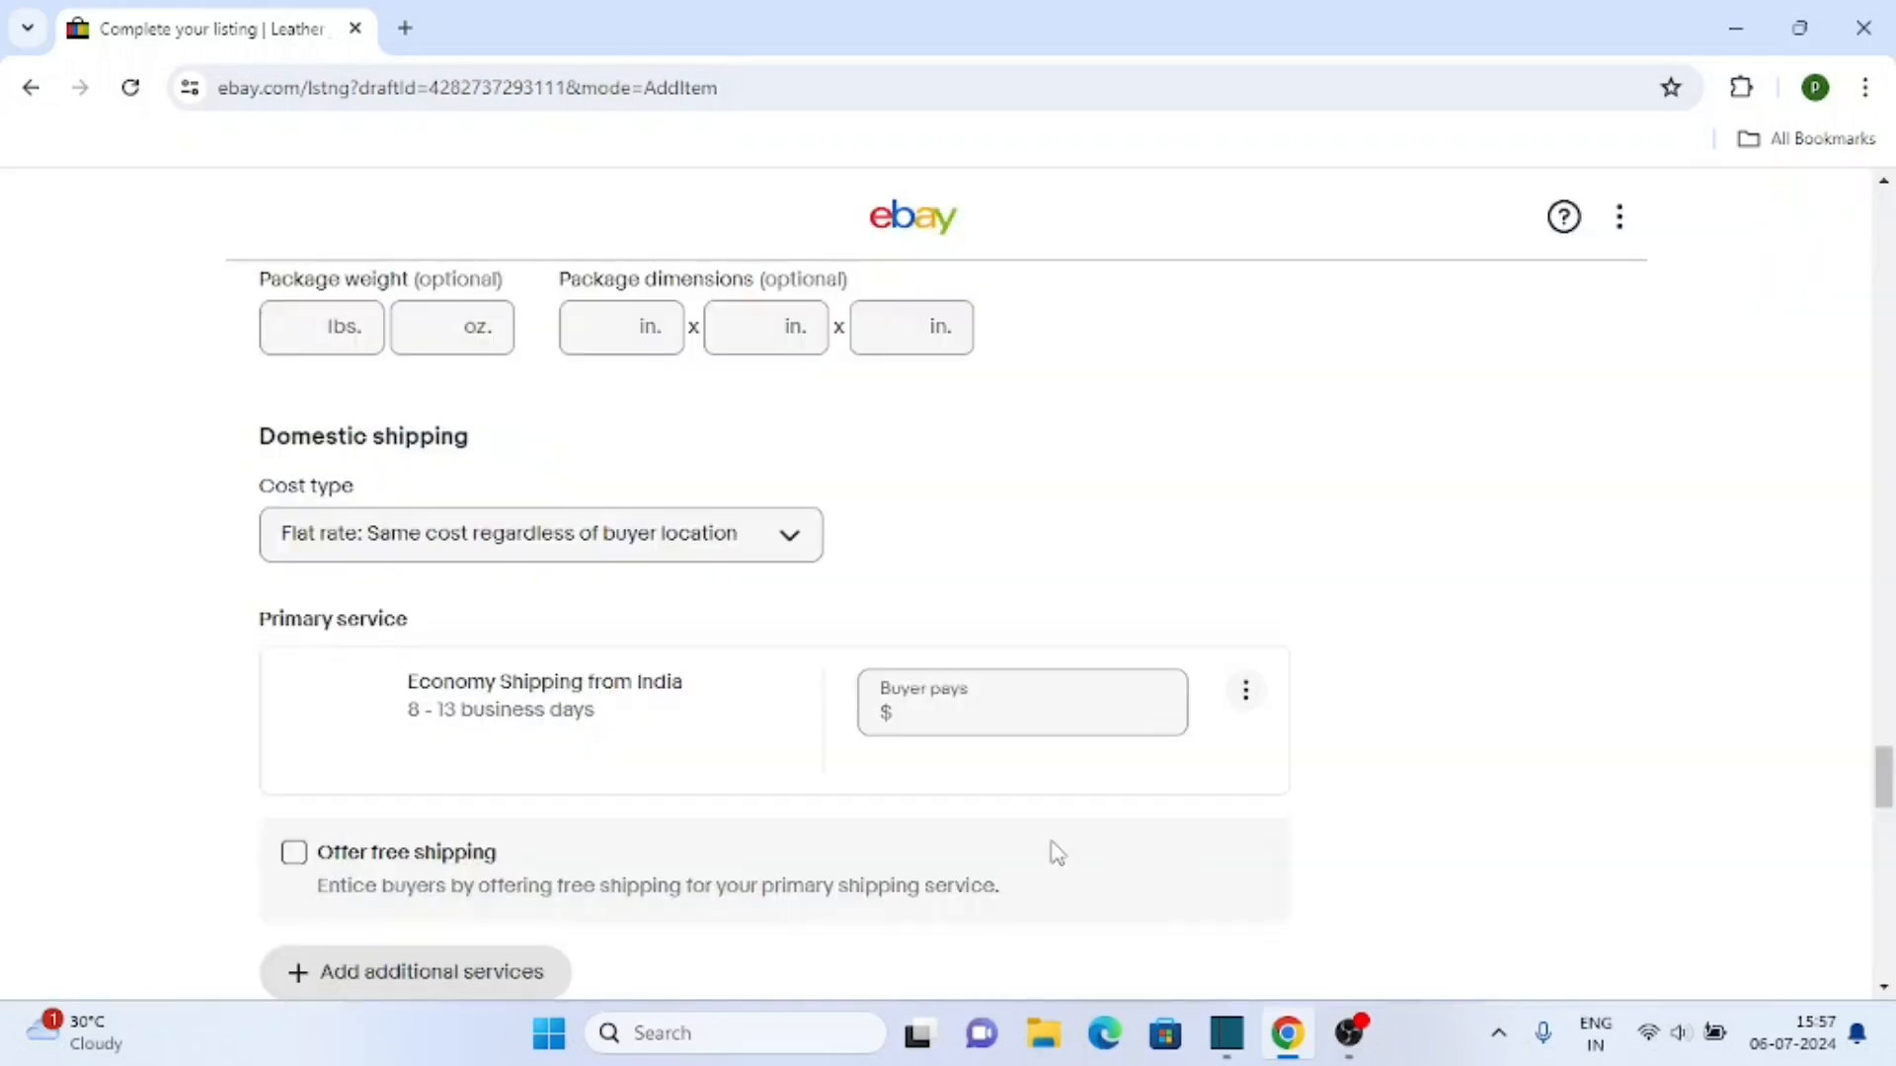
Step: Enter $50 as the buyer's cost for the primary service, and enable Offer free shipping for it
{"action": "scroll", "coordinate": [660, 650], "scroll_direction": "down", "scroll_amount": 1}
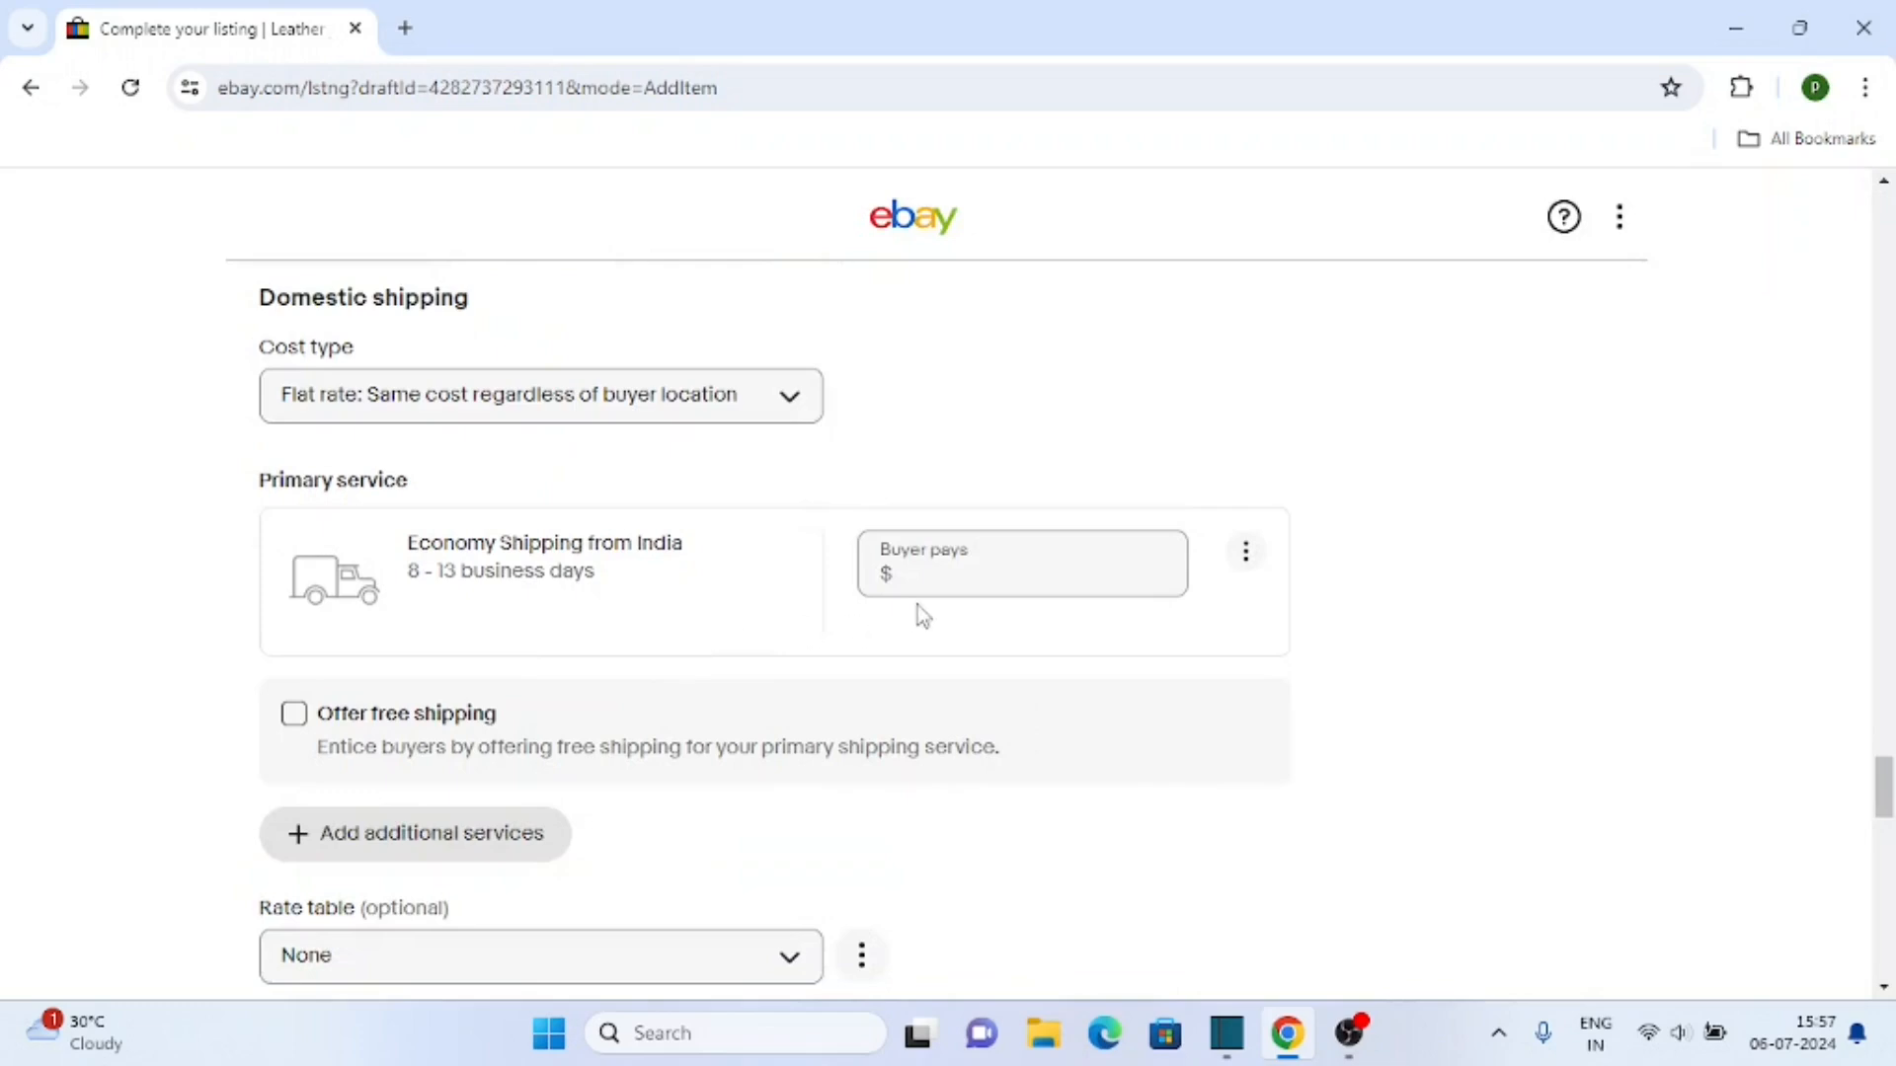
{"action": "left_click", "coordinate": [939, 578]}
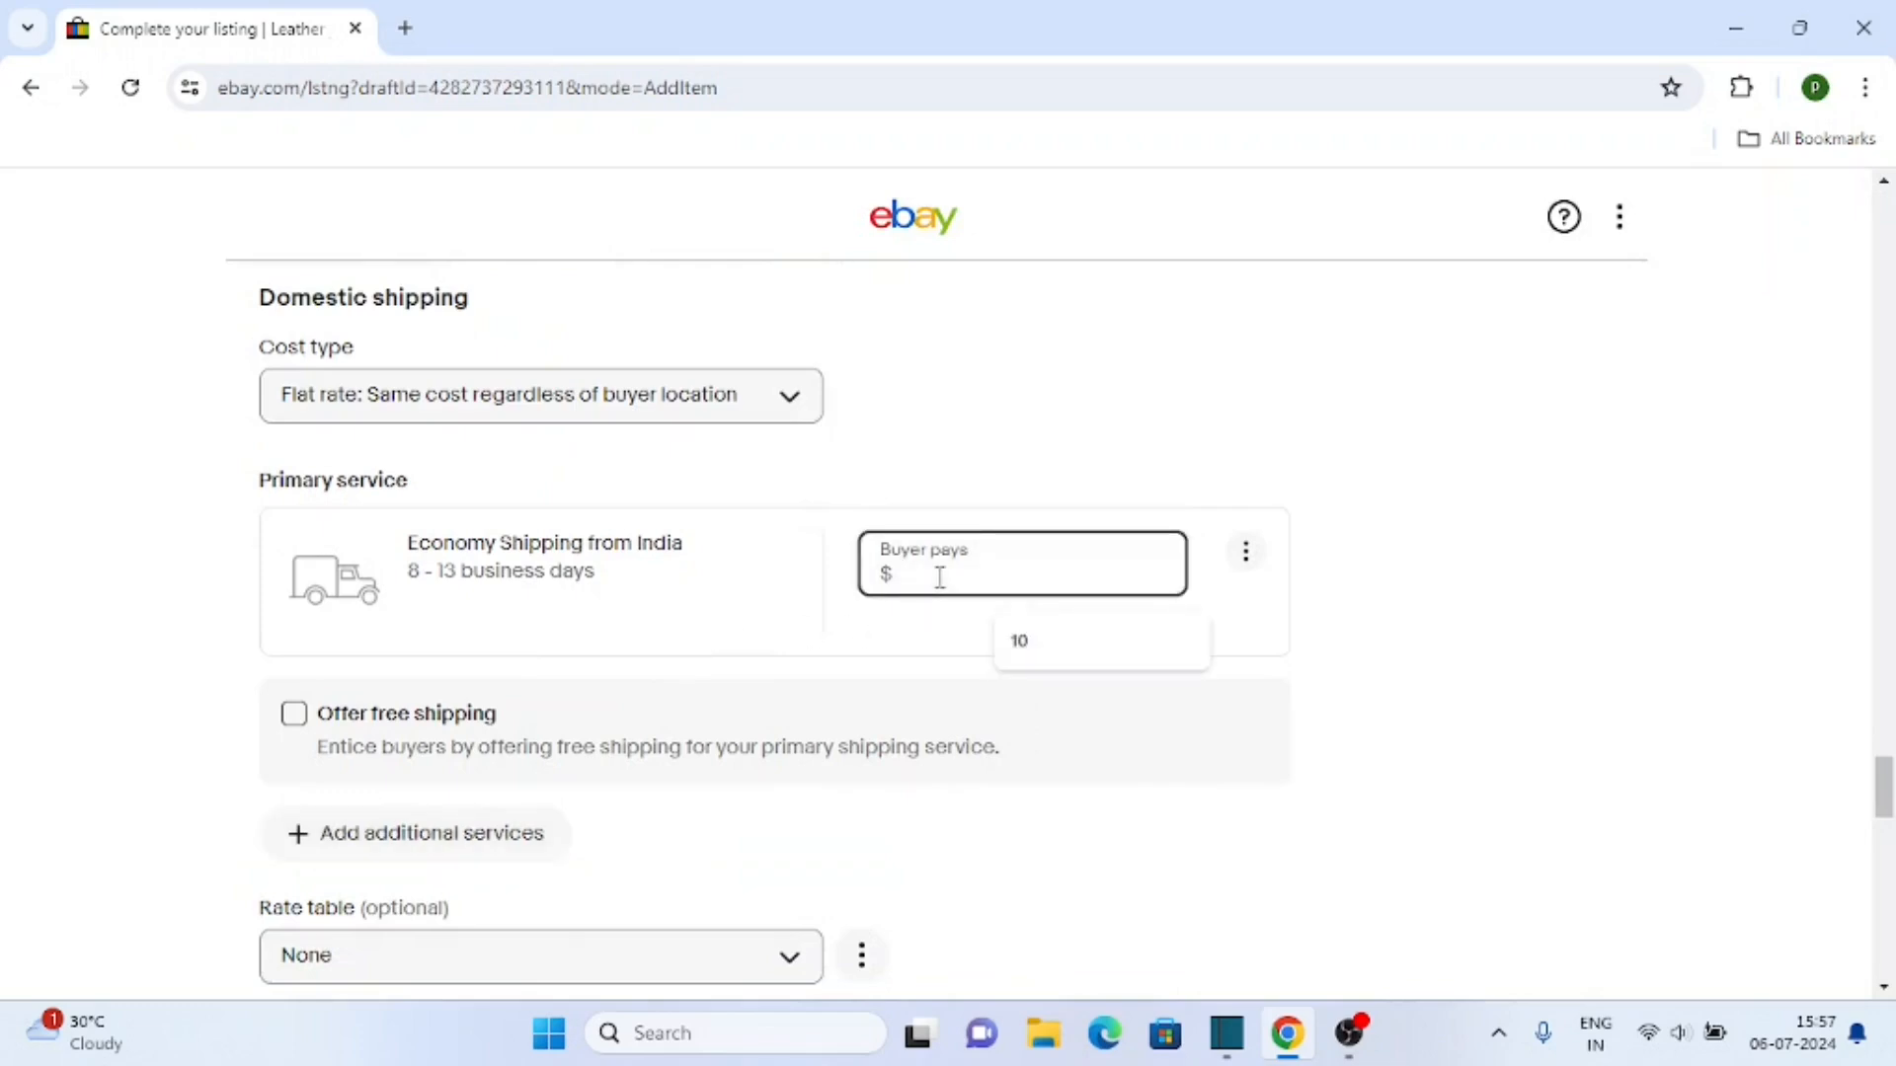
{"action": "type", "text": "50"}
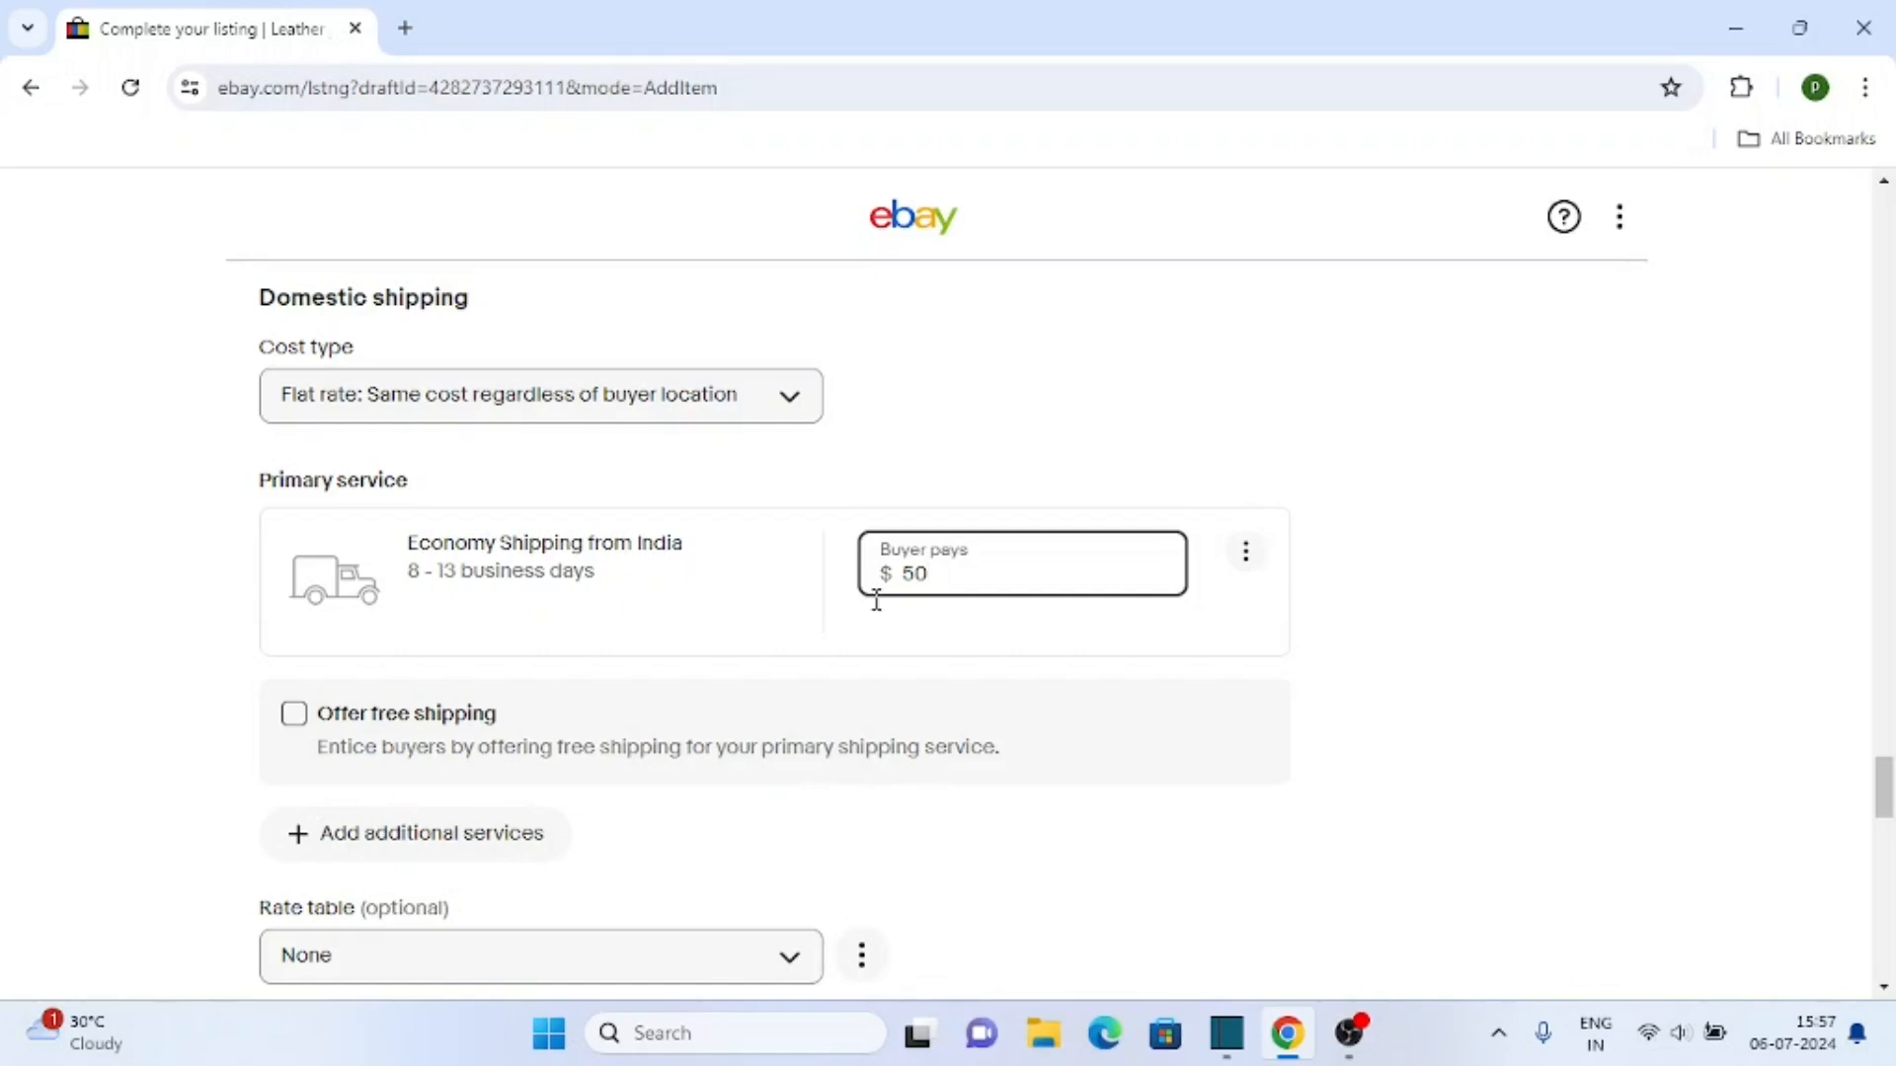
{"action": "left_click", "coordinate": [293, 713]}
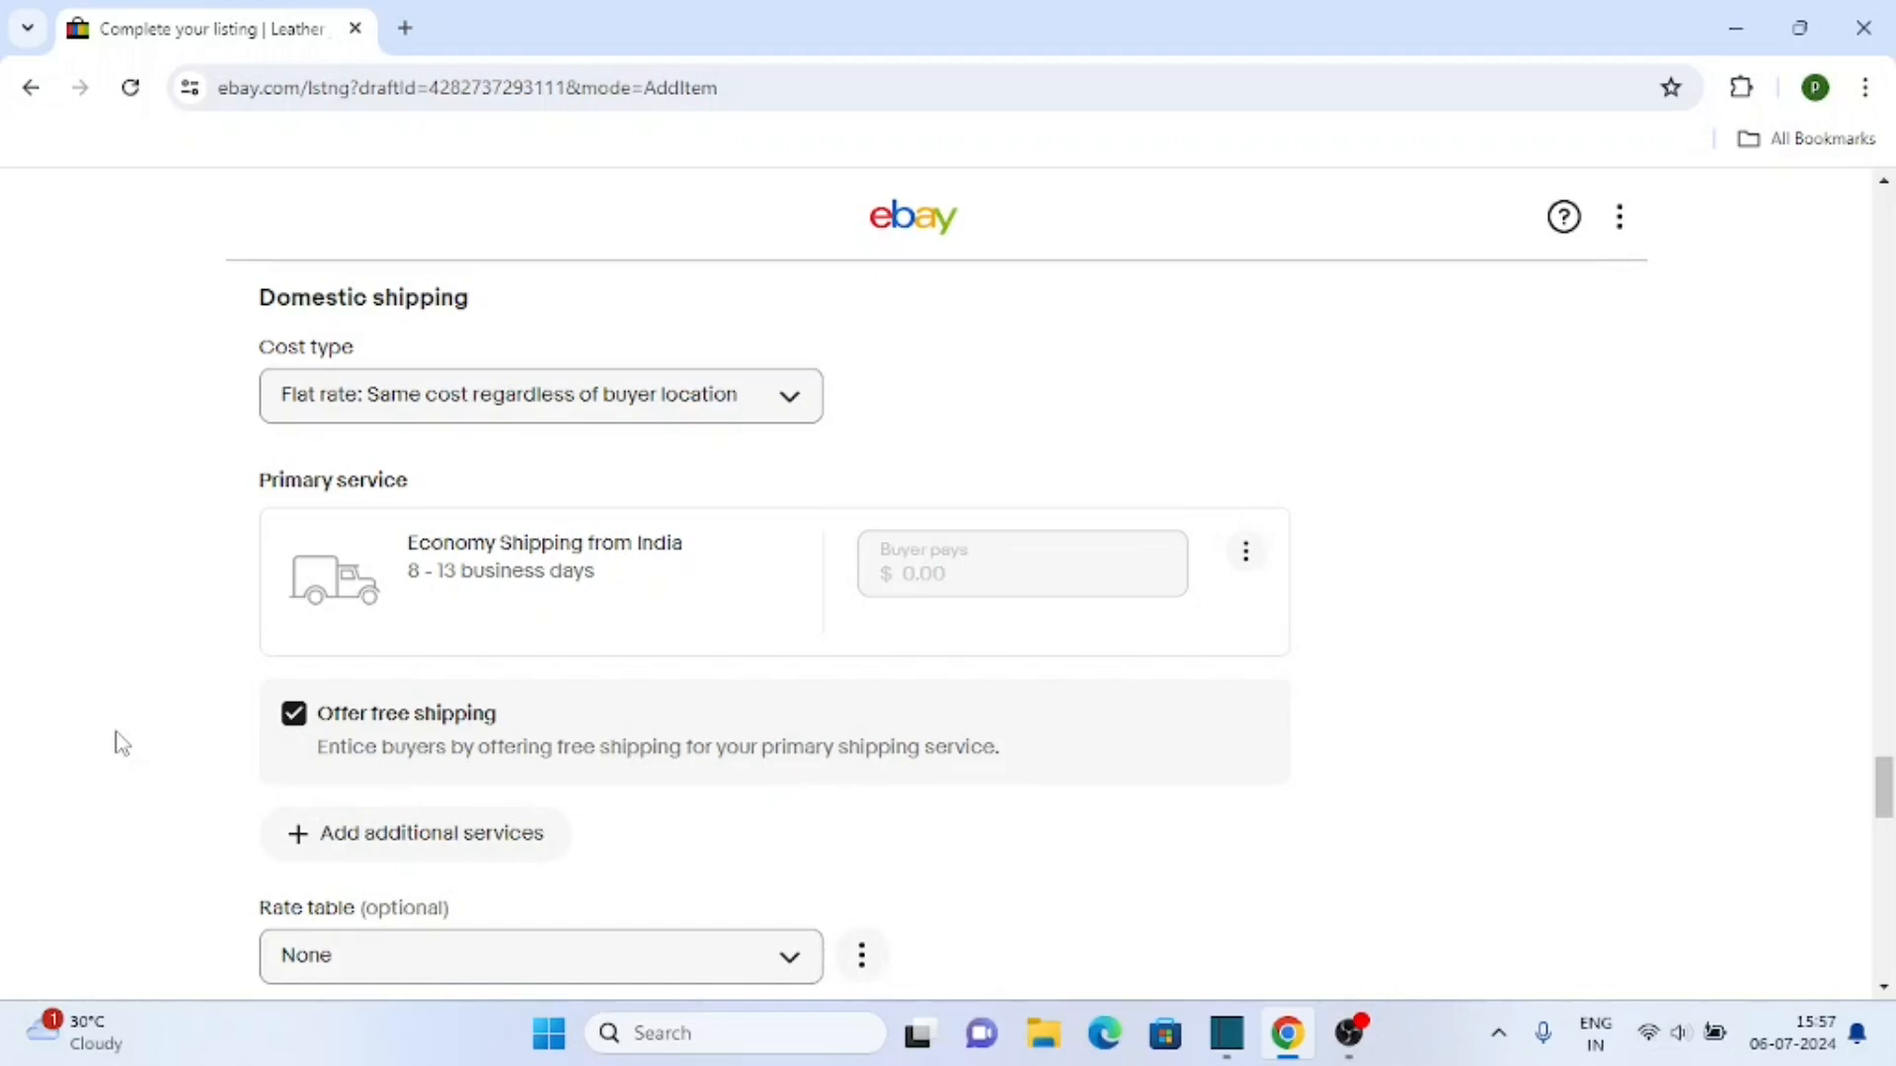
Step: Check the choices available for the optional domestic shipping rate table
{"action": "scroll", "coordinate": [121, 743], "scroll_direction": "down", "scroll_amount": 3}
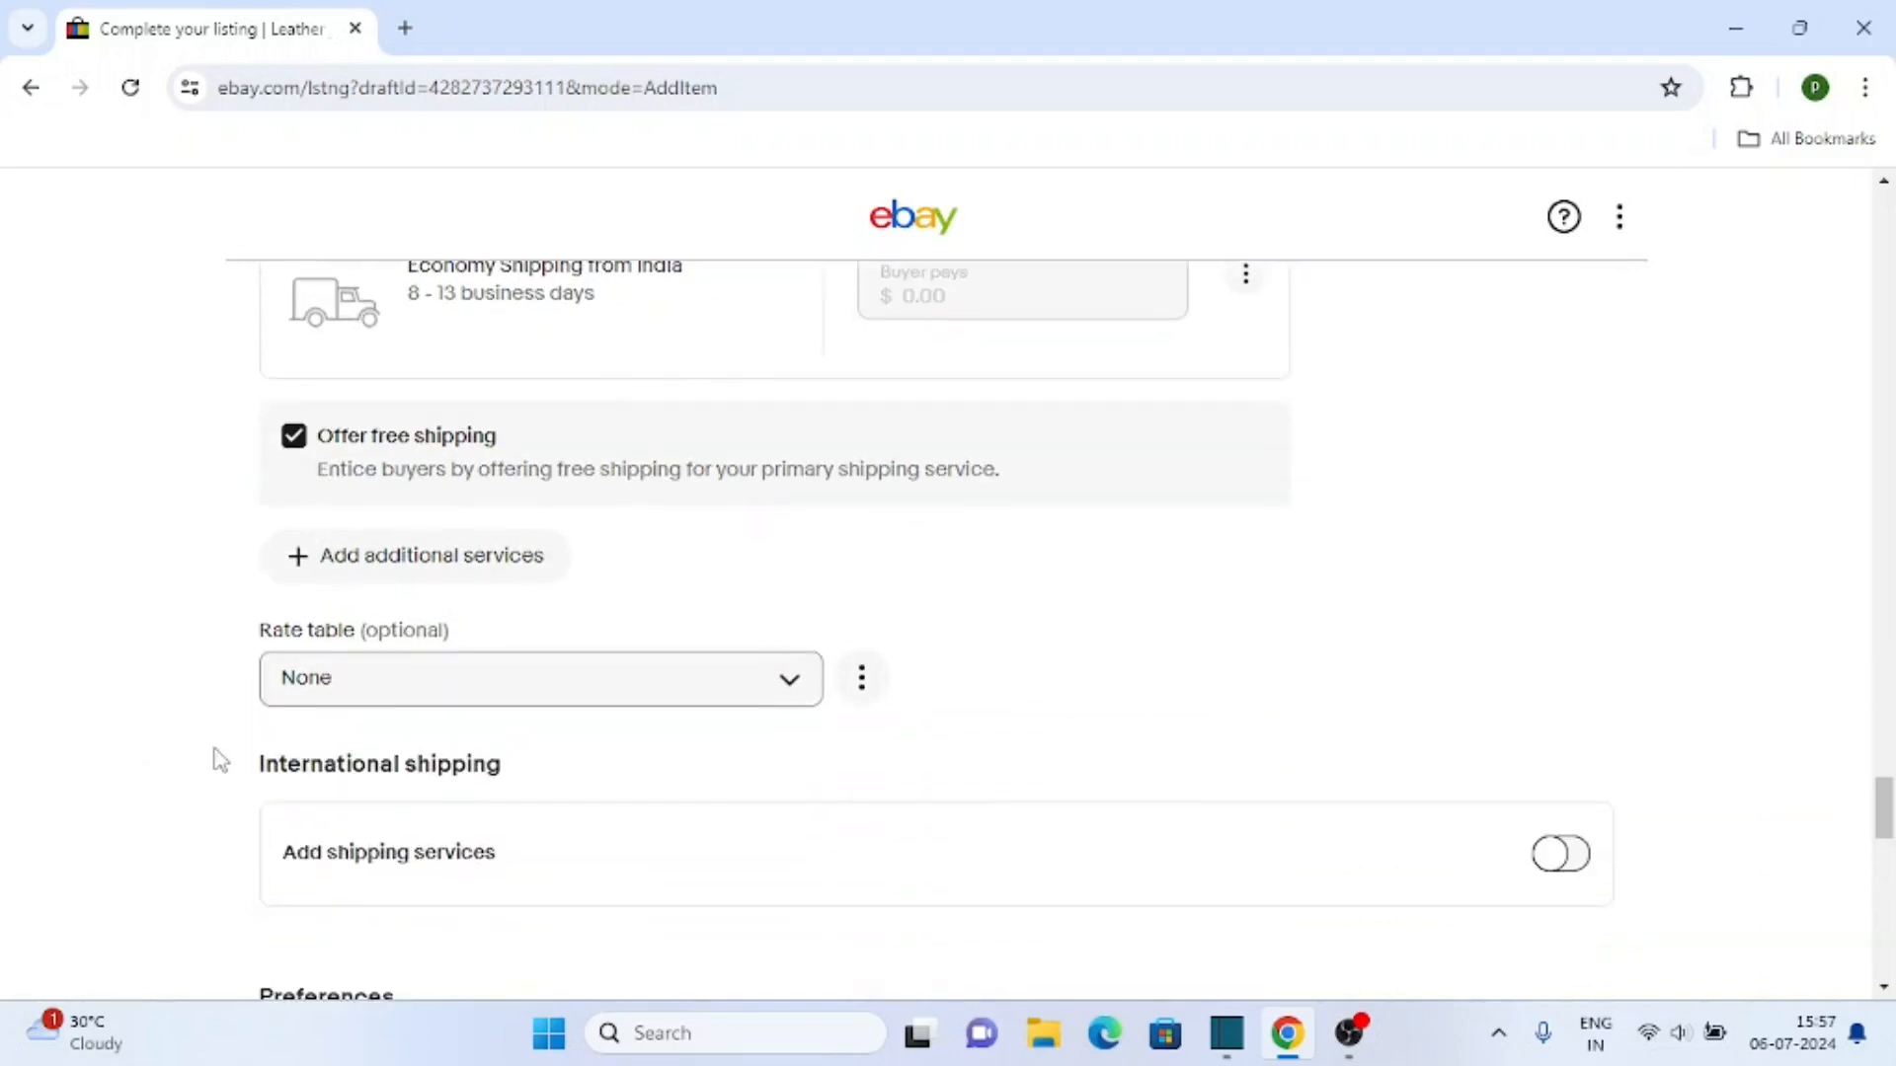
{"action": "left_click", "coordinate": [749, 691]}
{"action": "left_click", "coordinate": [750, 691]}
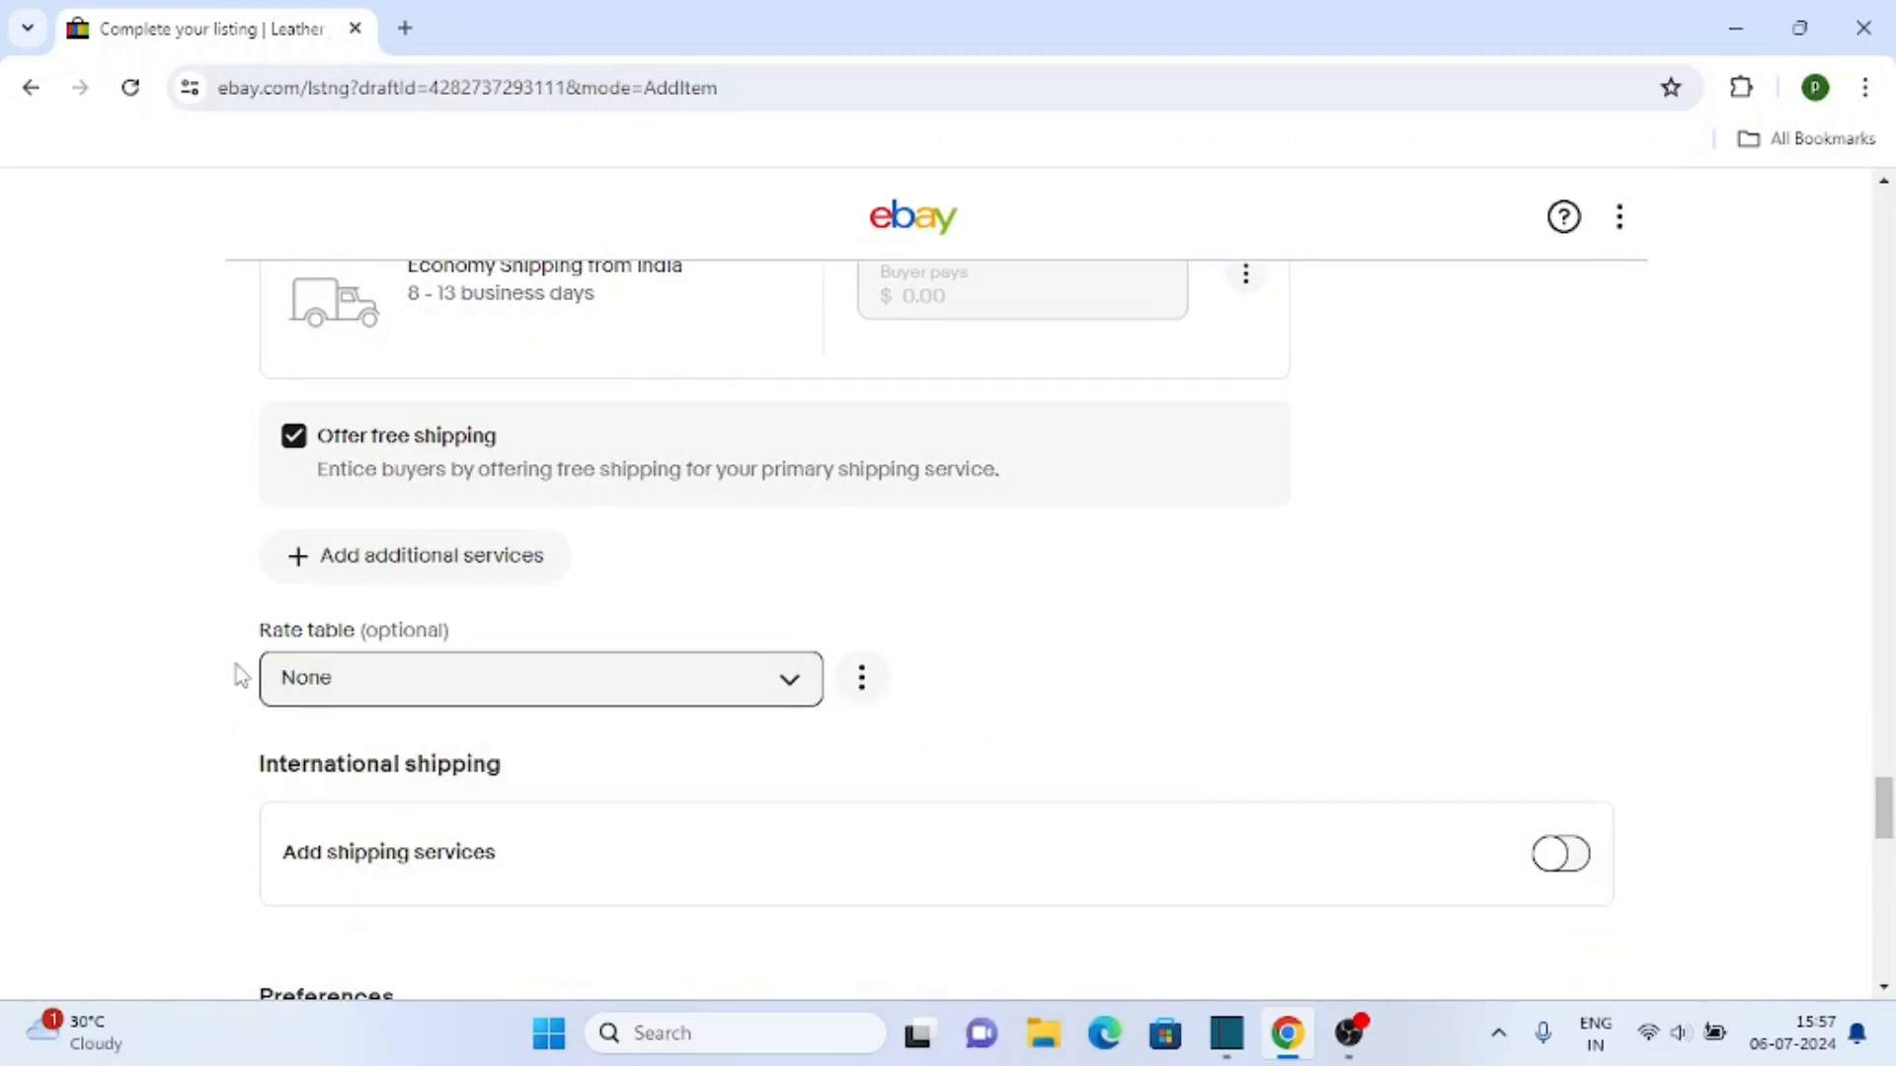
Step: Enable shipping services under International shipping for the listing
{"action": "scroll", "coordinate": [207, 683], "scroll_direction": "down", "scroll_amount": 3}
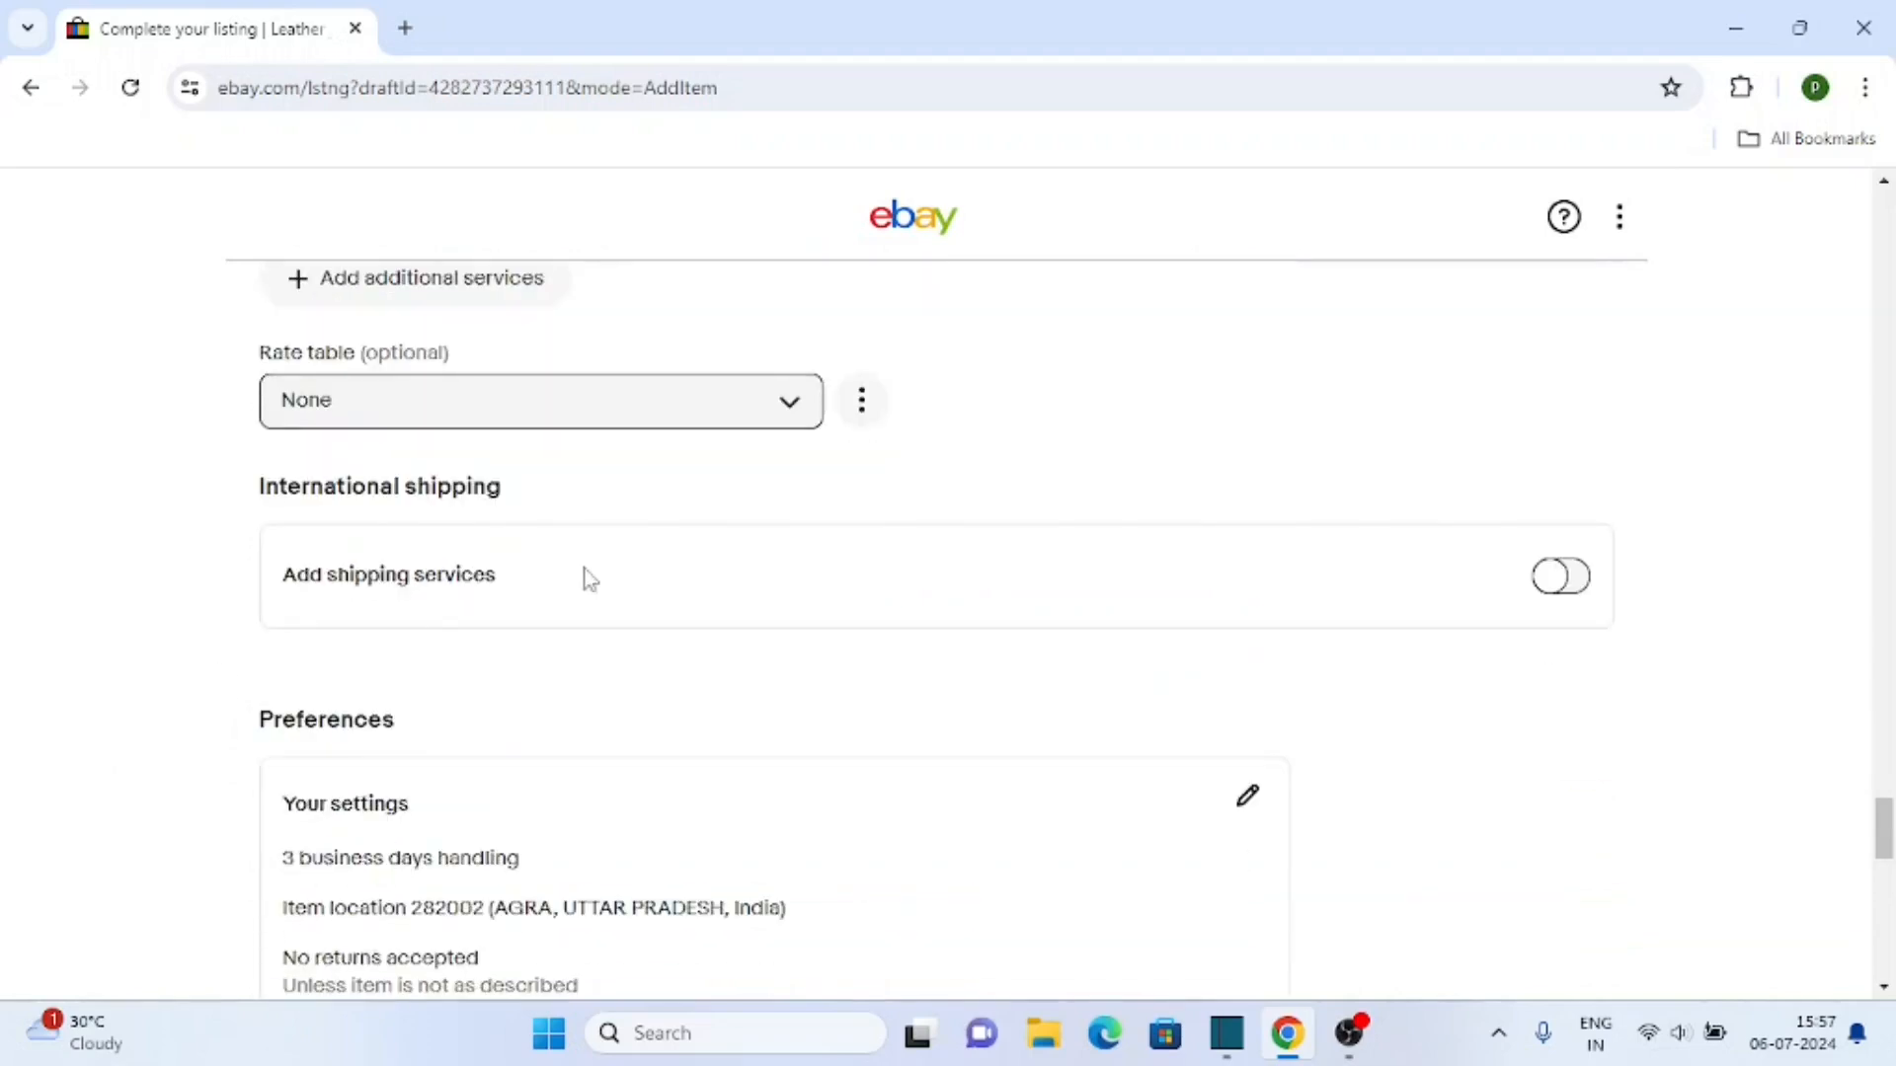
{"action": "left_click", "coordinate": [1570, 578]}
{"action": "scroll", "coordinate": [407, 347], "scroll_direction": "up", "scroll_amount": 3}
{"action": "scroll", "coordinate": [839, 579], "scroll_direction": "up", "scroll_amount": 4}
{"action": "scroll", "coordinate": [838, 568], "scroll_direction": "down", "scroll_amount": 7}
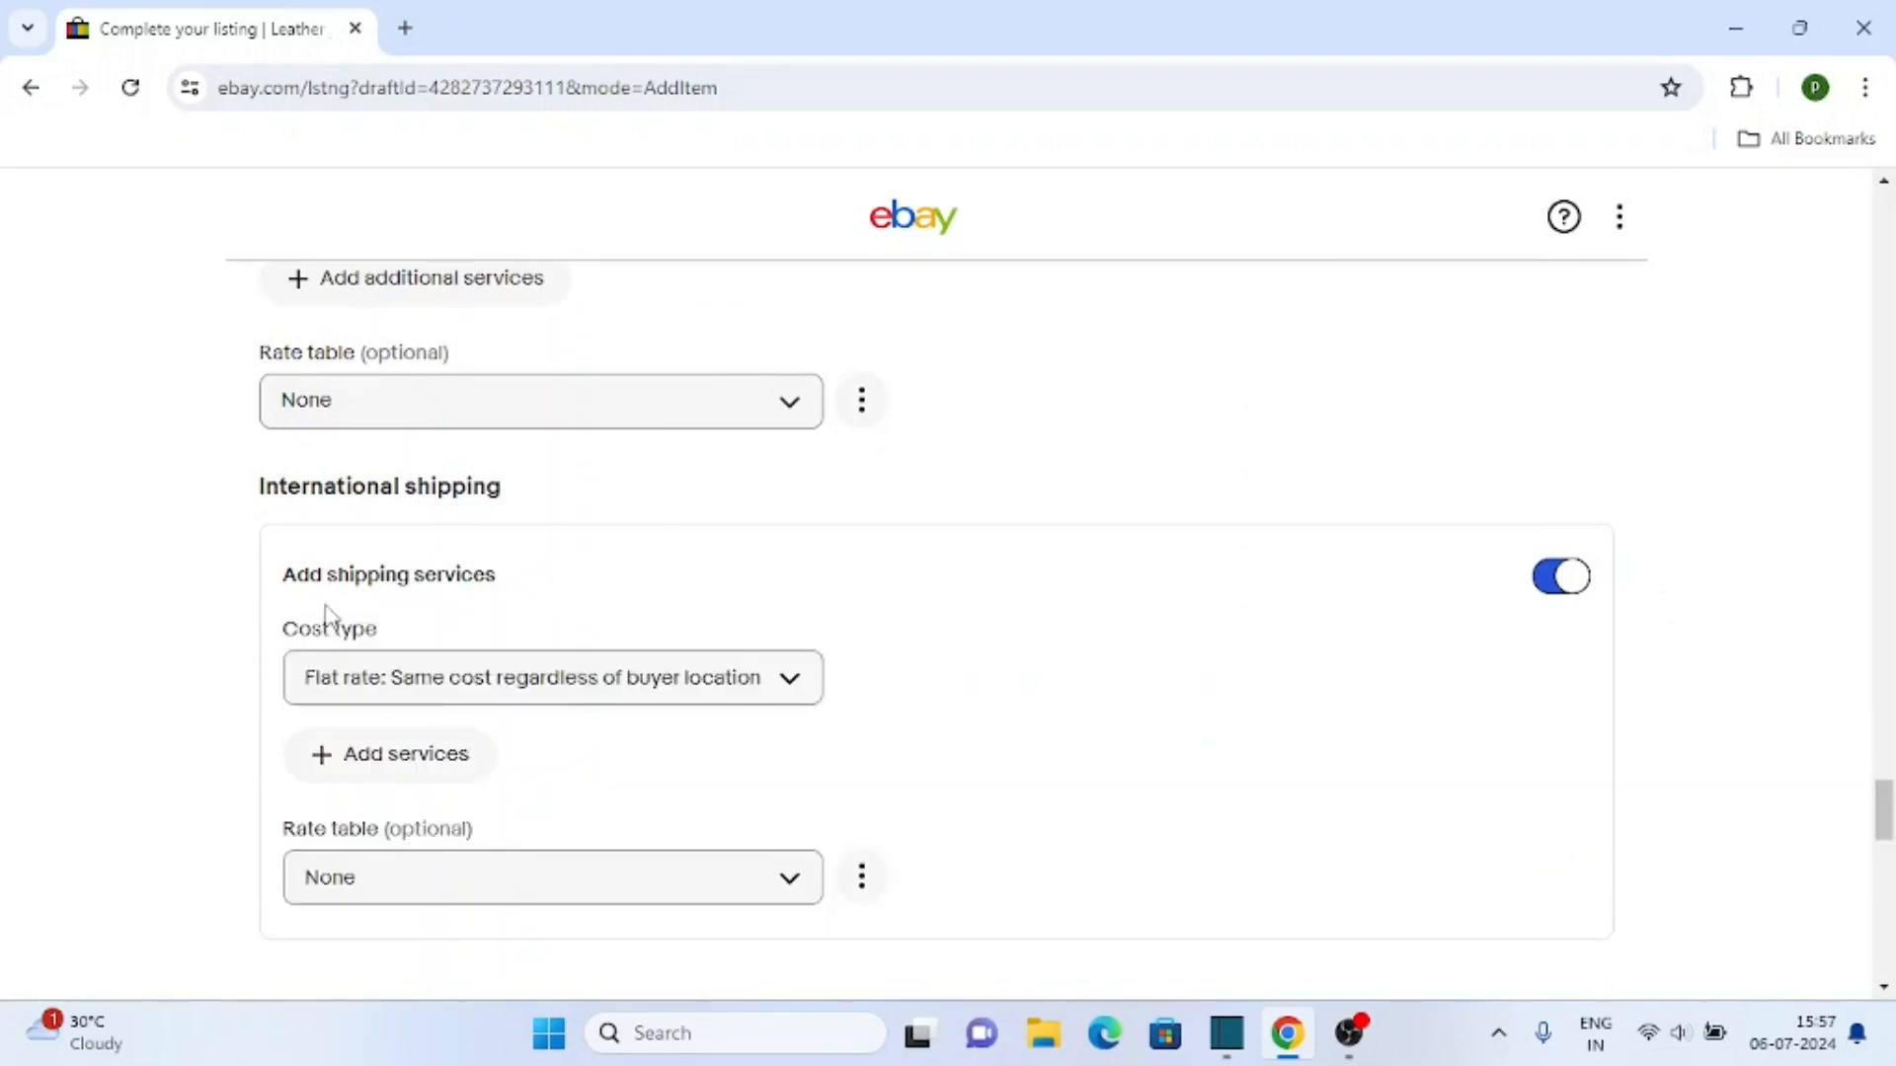
Step: Add USPS First Class Package International as a flat-rate international shipping service and save the selection
{"action": "scroll", "coordinate": [394, 618], "scroll_direction": "down", "scroll_amount": 1}
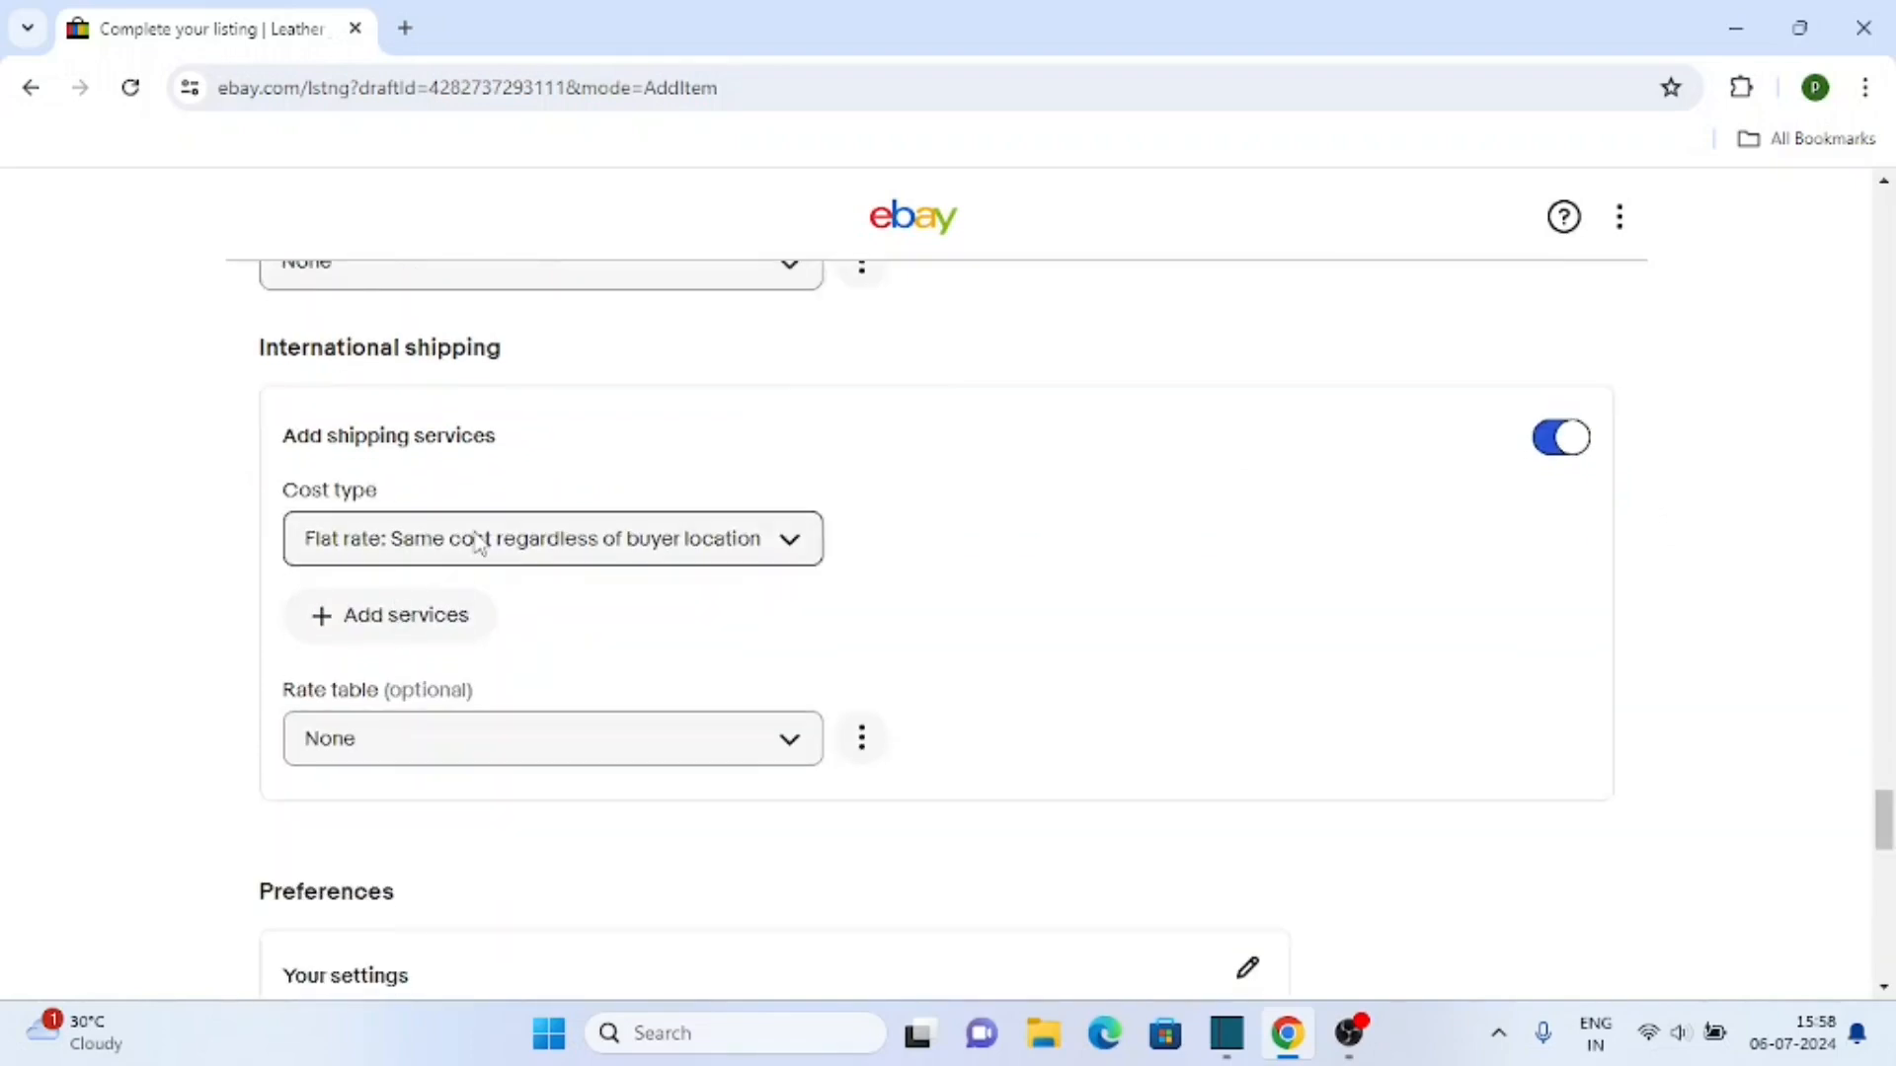
{"action": "left_click", "coordinate": [396, 622]}
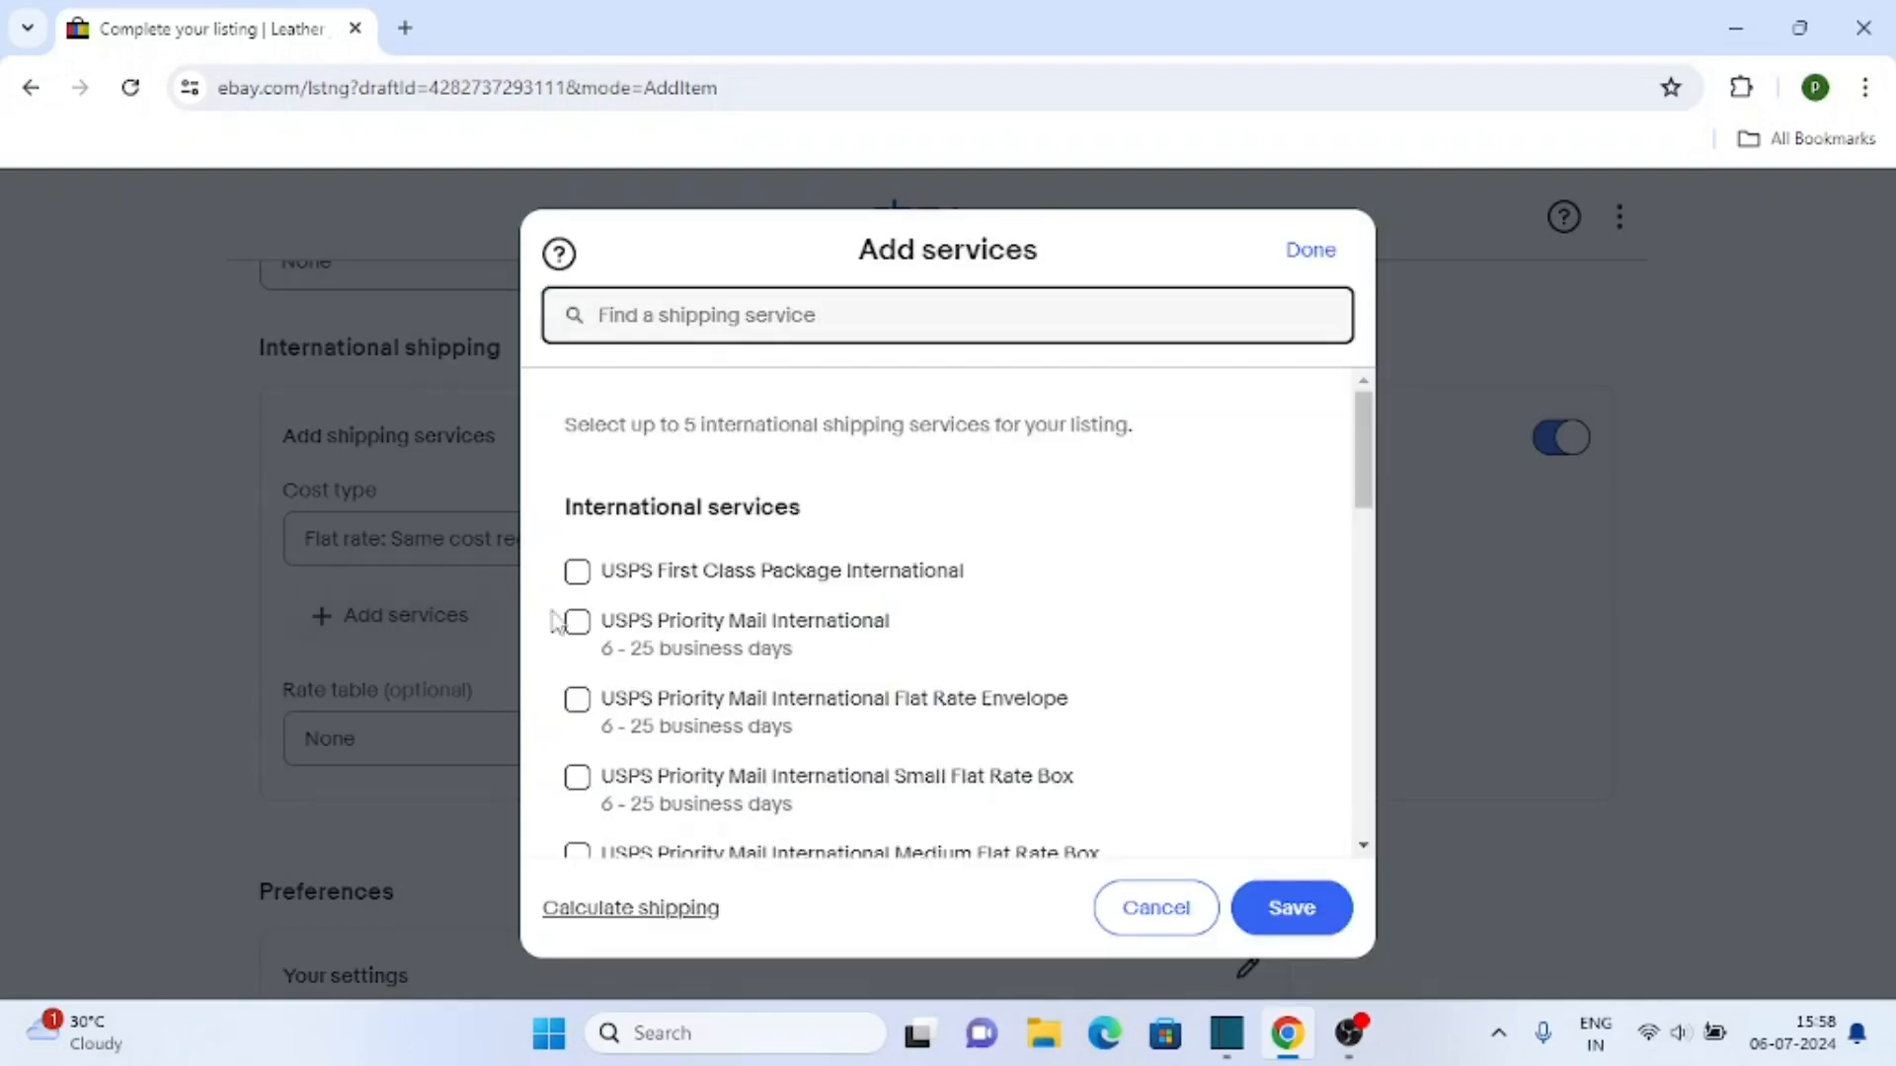
{"action": "scroll", "coordinate": [597, 594], "scroll_direction": "down", "scroll_amount": 3}
{"action": "scroll", "coordinate": [582, 602], "scroll_direction": "up", "scroll_amount": 3}
{"action": "left_click", "coordinate": [577, 574]}
{"action": "left_click", "coordinate": [1289, 906]}
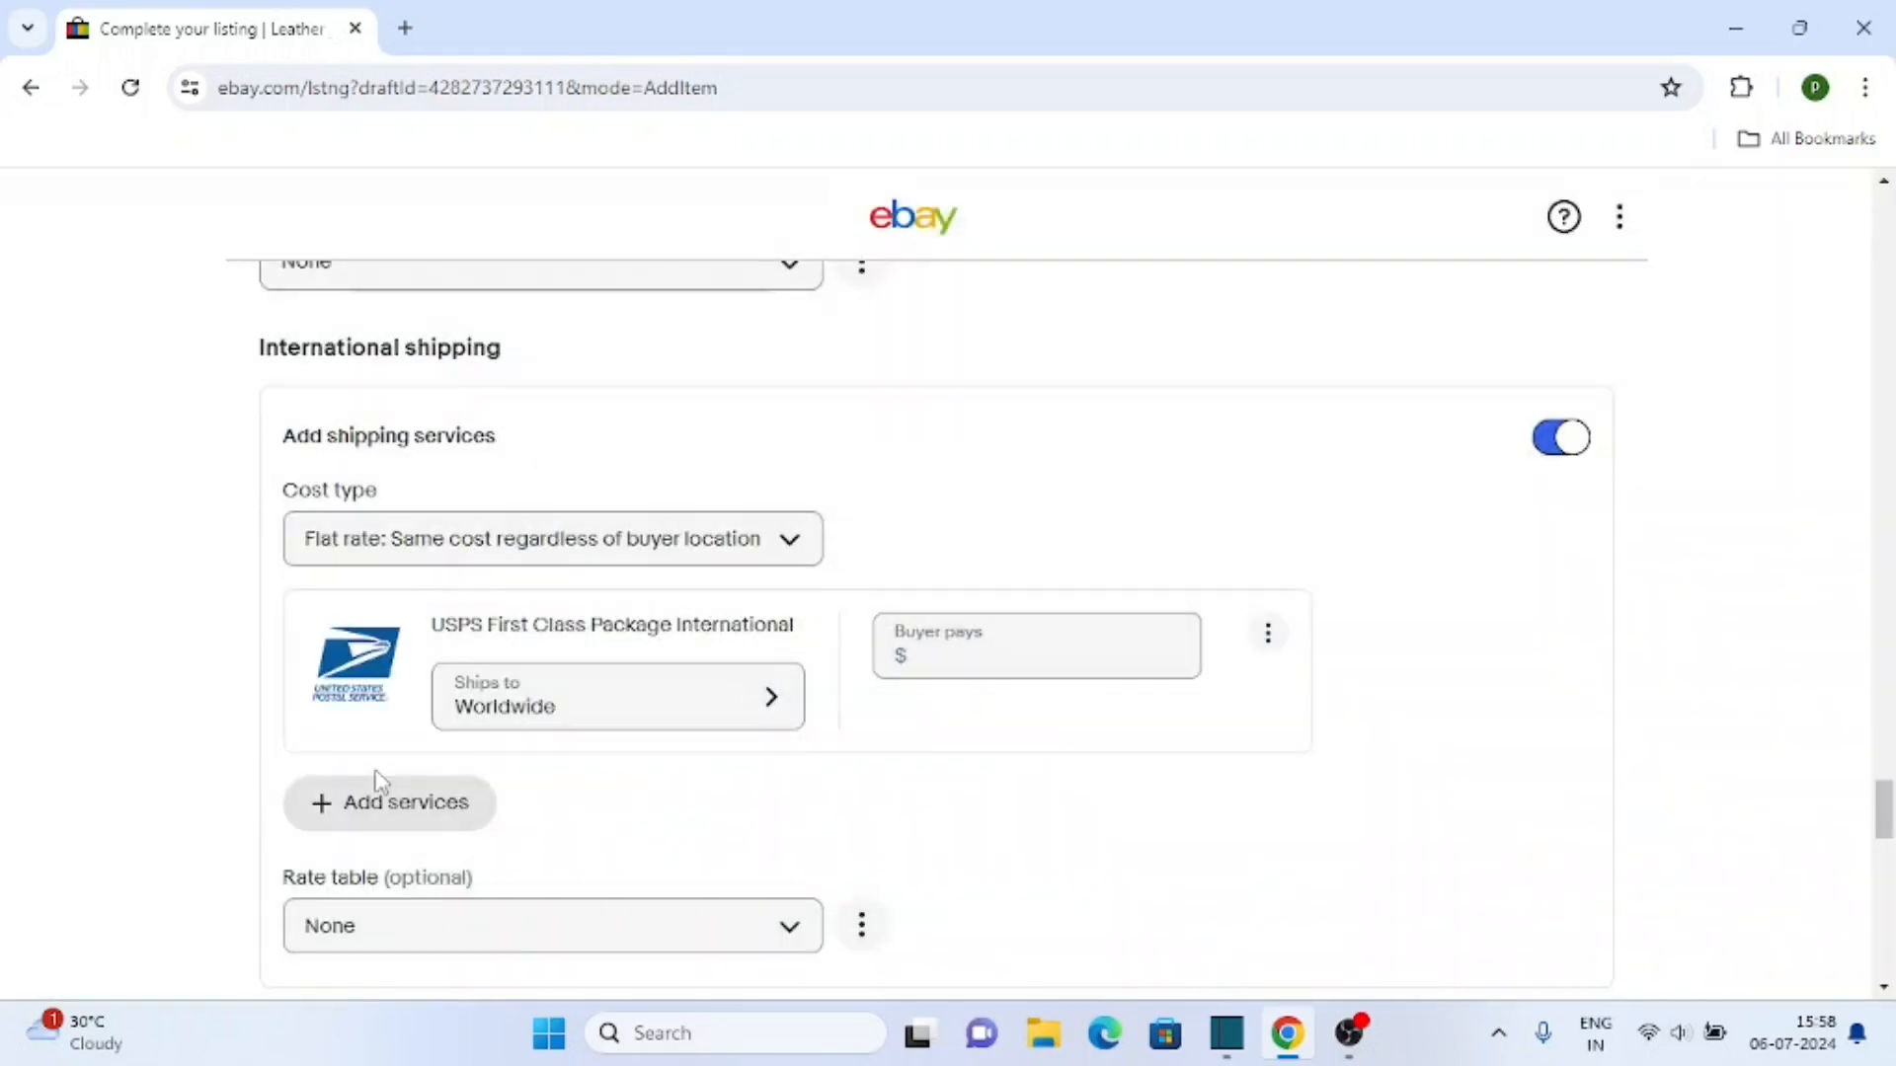
Step: Examine the buyer cost field, destination and rate table settings for the international shipping service
{"action": "scroll", "coordinate": [808, 593], "scroll_direction": "down", "scroll_amount": 2}
{"action": "left_click", "coordinate": [959, 523]}
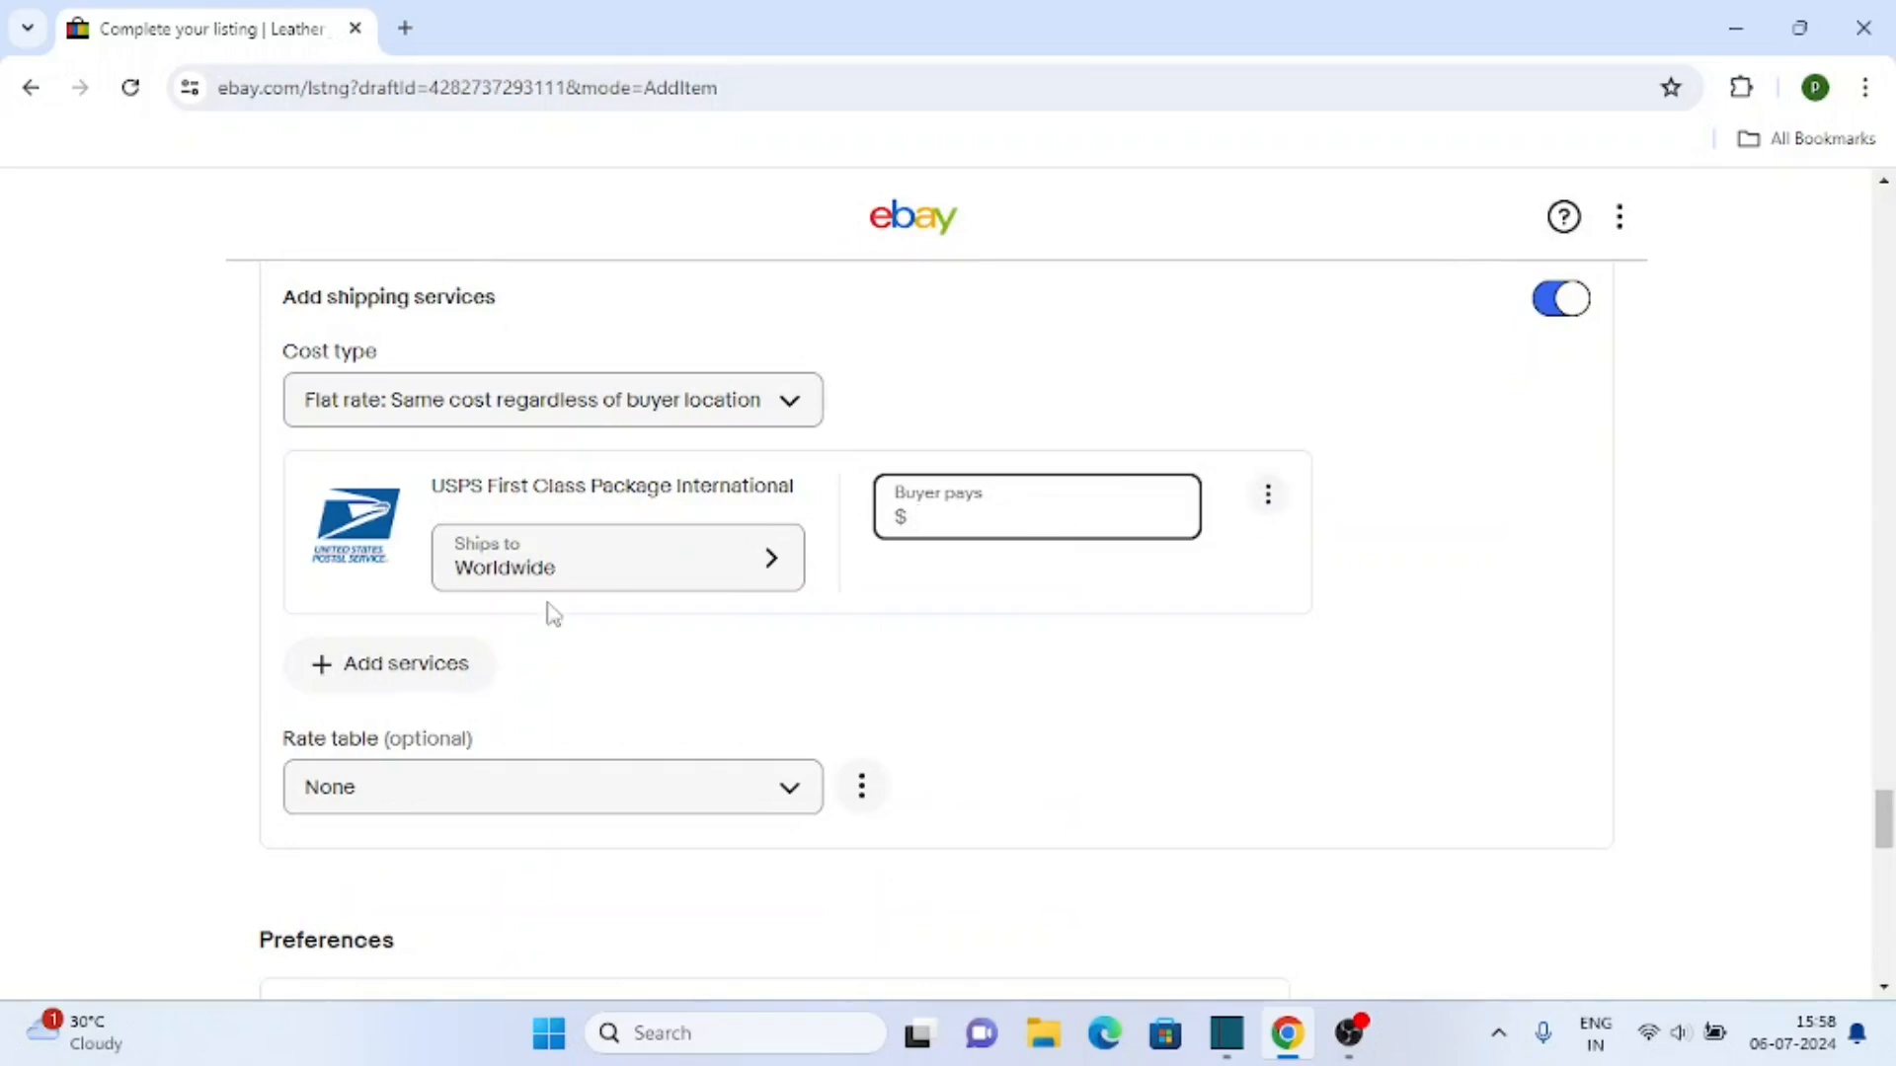
{"action": "scroll", "coordinate": [546, 613], "scroll_direction": "down", "scroll_amount": 1}
{"action": "scroll", "coordinate": [389, 634], "scroll_direction": "down", "scroll_amount": 1}
{"action": "scroll", "coordinate": [698, 584], "scroll_direction": "up", "scroll_amount": 2}
{"action": "scroll", "coordinate": [389, 635], "scroll_direction": "down", "scroll_amount": 1}
Step: Review the handling time, item location and returns settings under the listing's Preferences, and close them
{"action": "scroll", "coordinate": [227, 651], "scroll_direction": "down", "scroll_amount": 3}
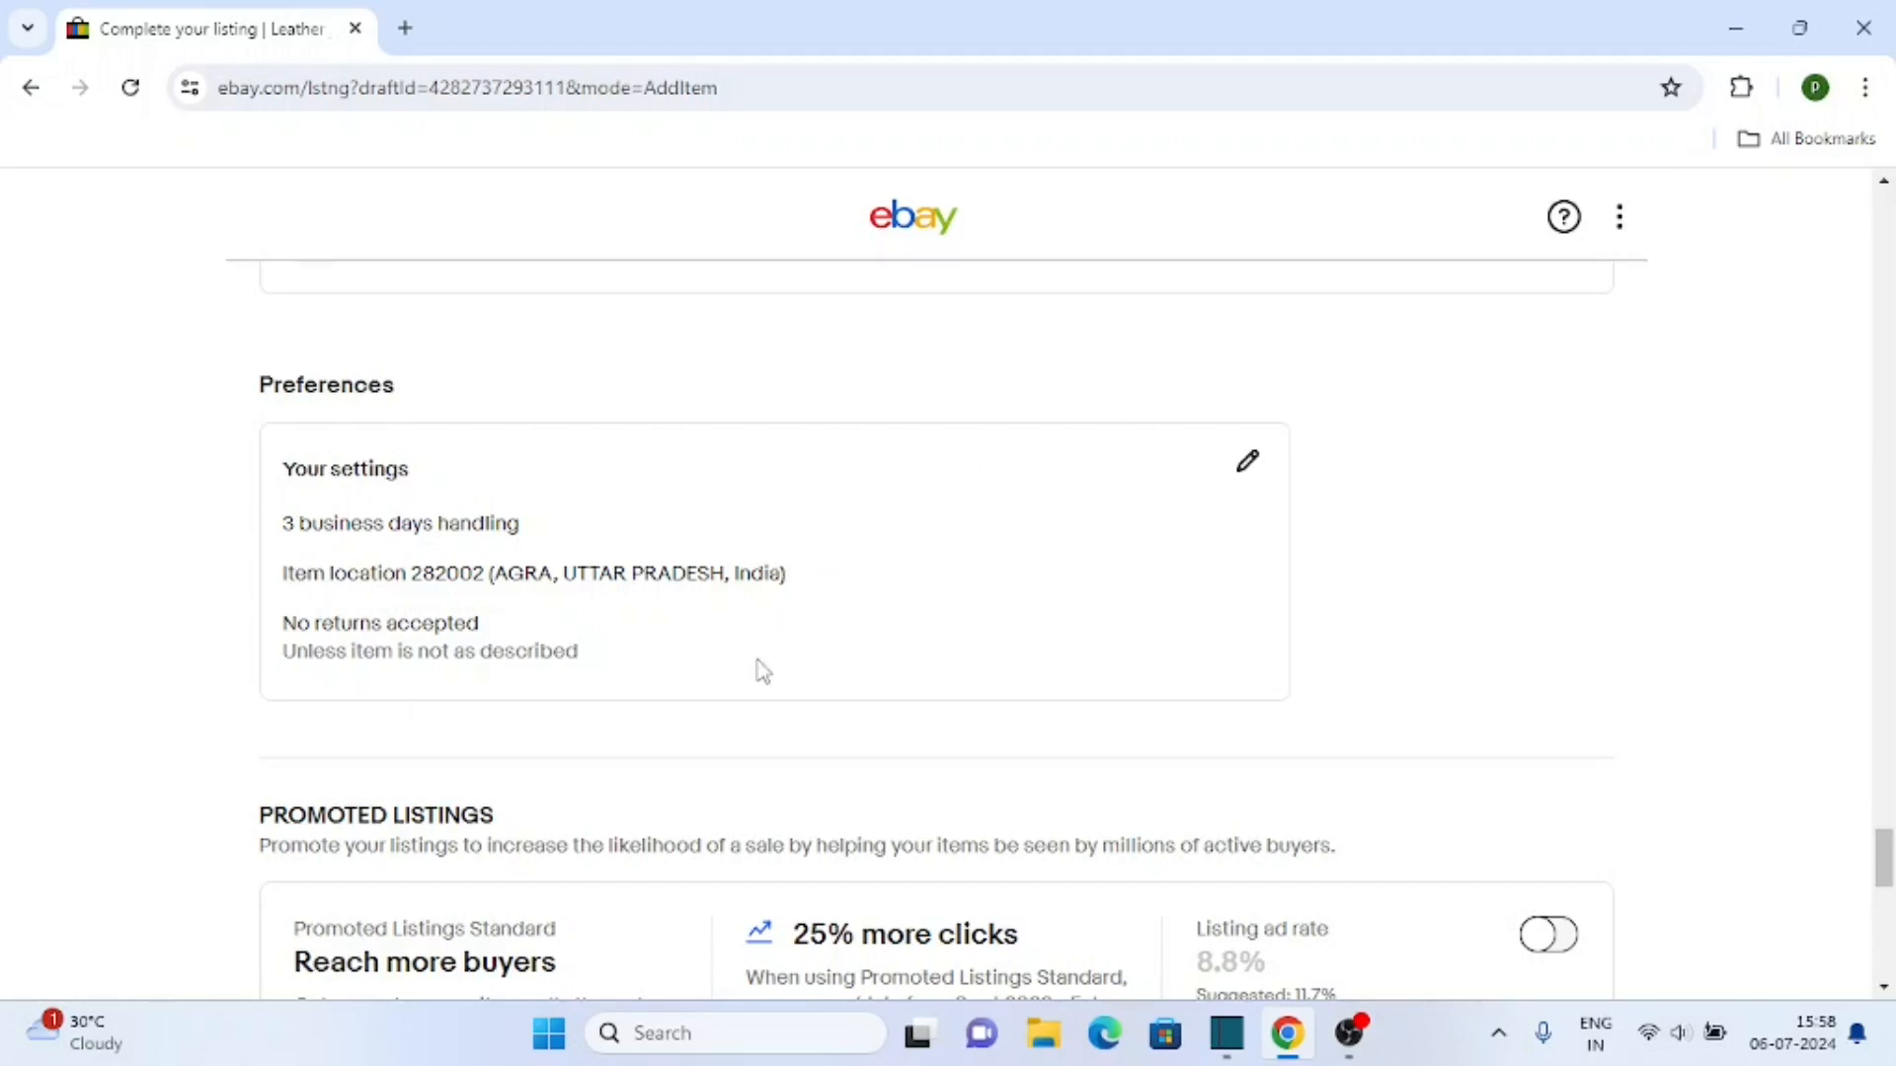
{"action": "left_click", "coordinate": [1258, 470]}
{"action": "scroll", "coordinate": [1045, 635], "scroll_direction": "down", "scroll_amount": 3}
{"action": "scroll", "coordinate": [1051, 634], "scroll_direction": "up", "scroll_amount": 3}
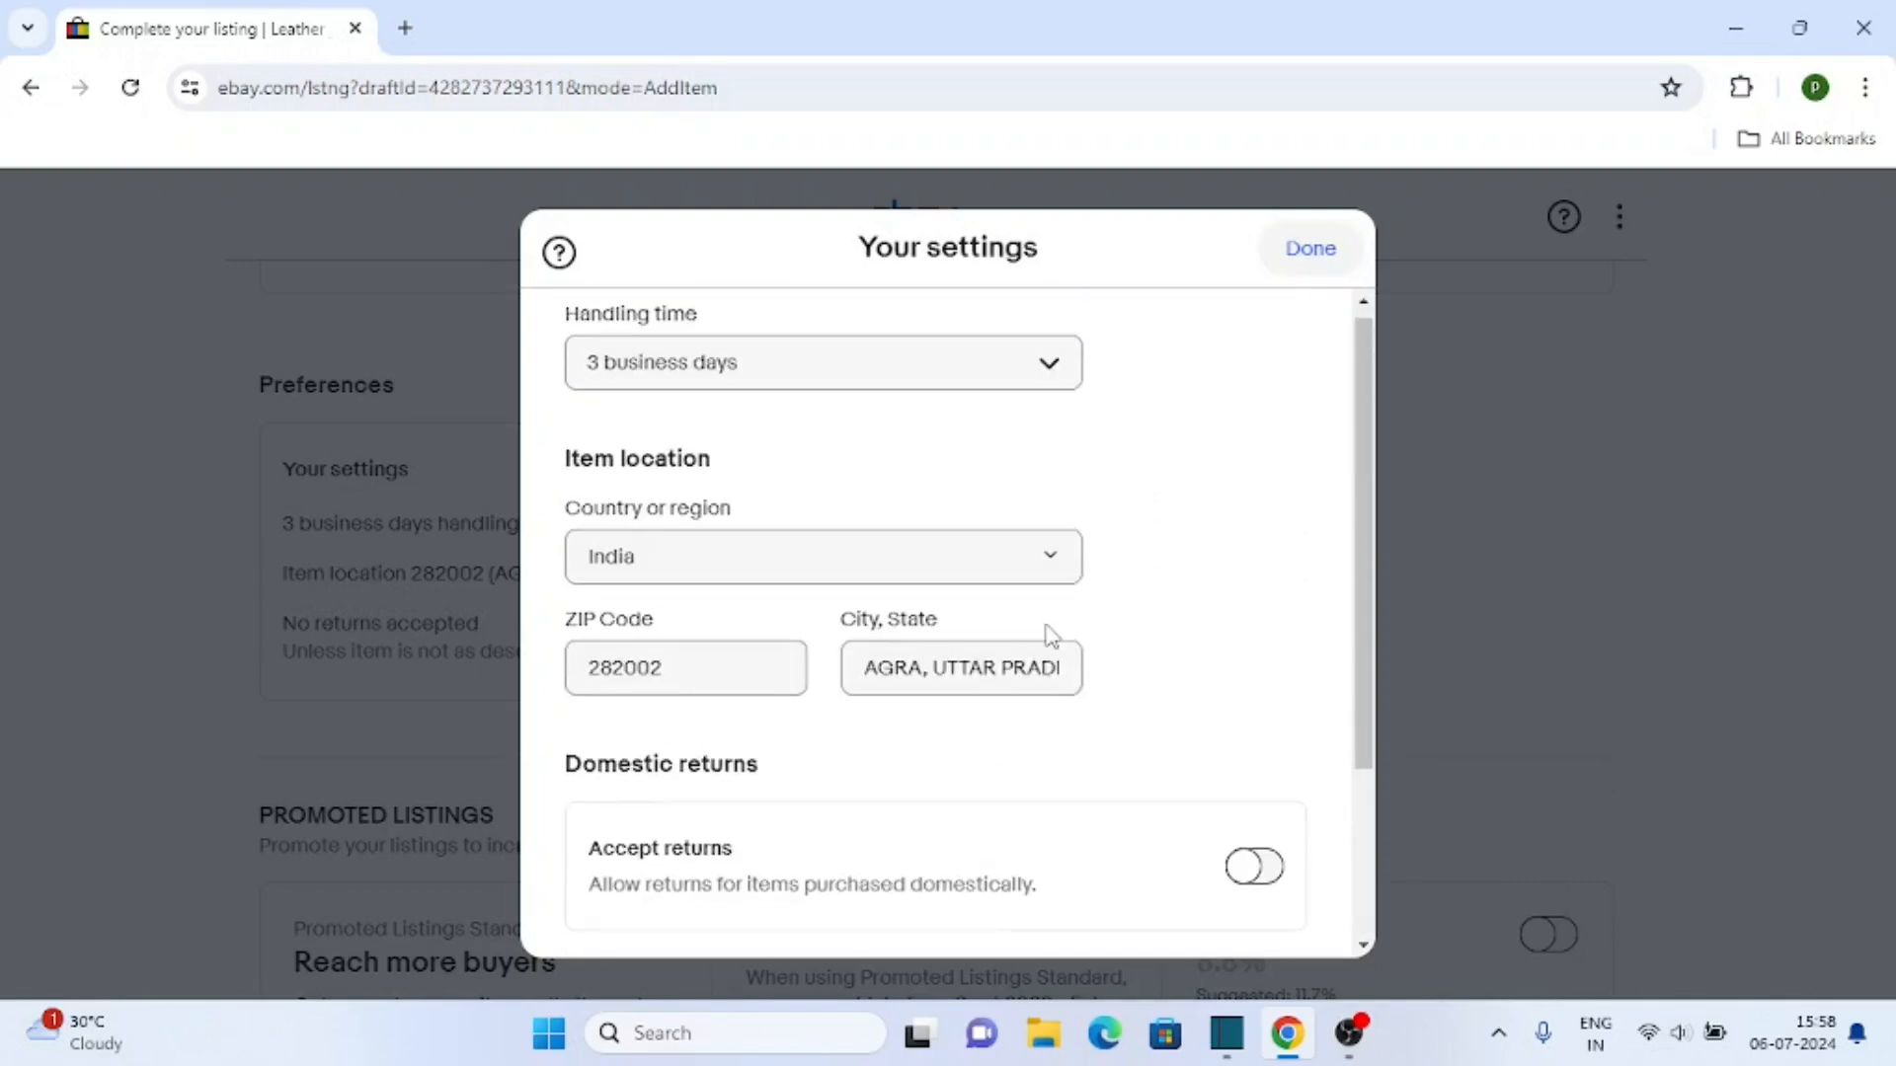
{"action": "left_click", "coordinate": [1310, 248]}
Step: Review the Promoted Listings offer and the Charity section of the listing form
{"action": "scroll", "coordinate": [632, 538], "scroll_direction": "down", "scroll_amount": 3}
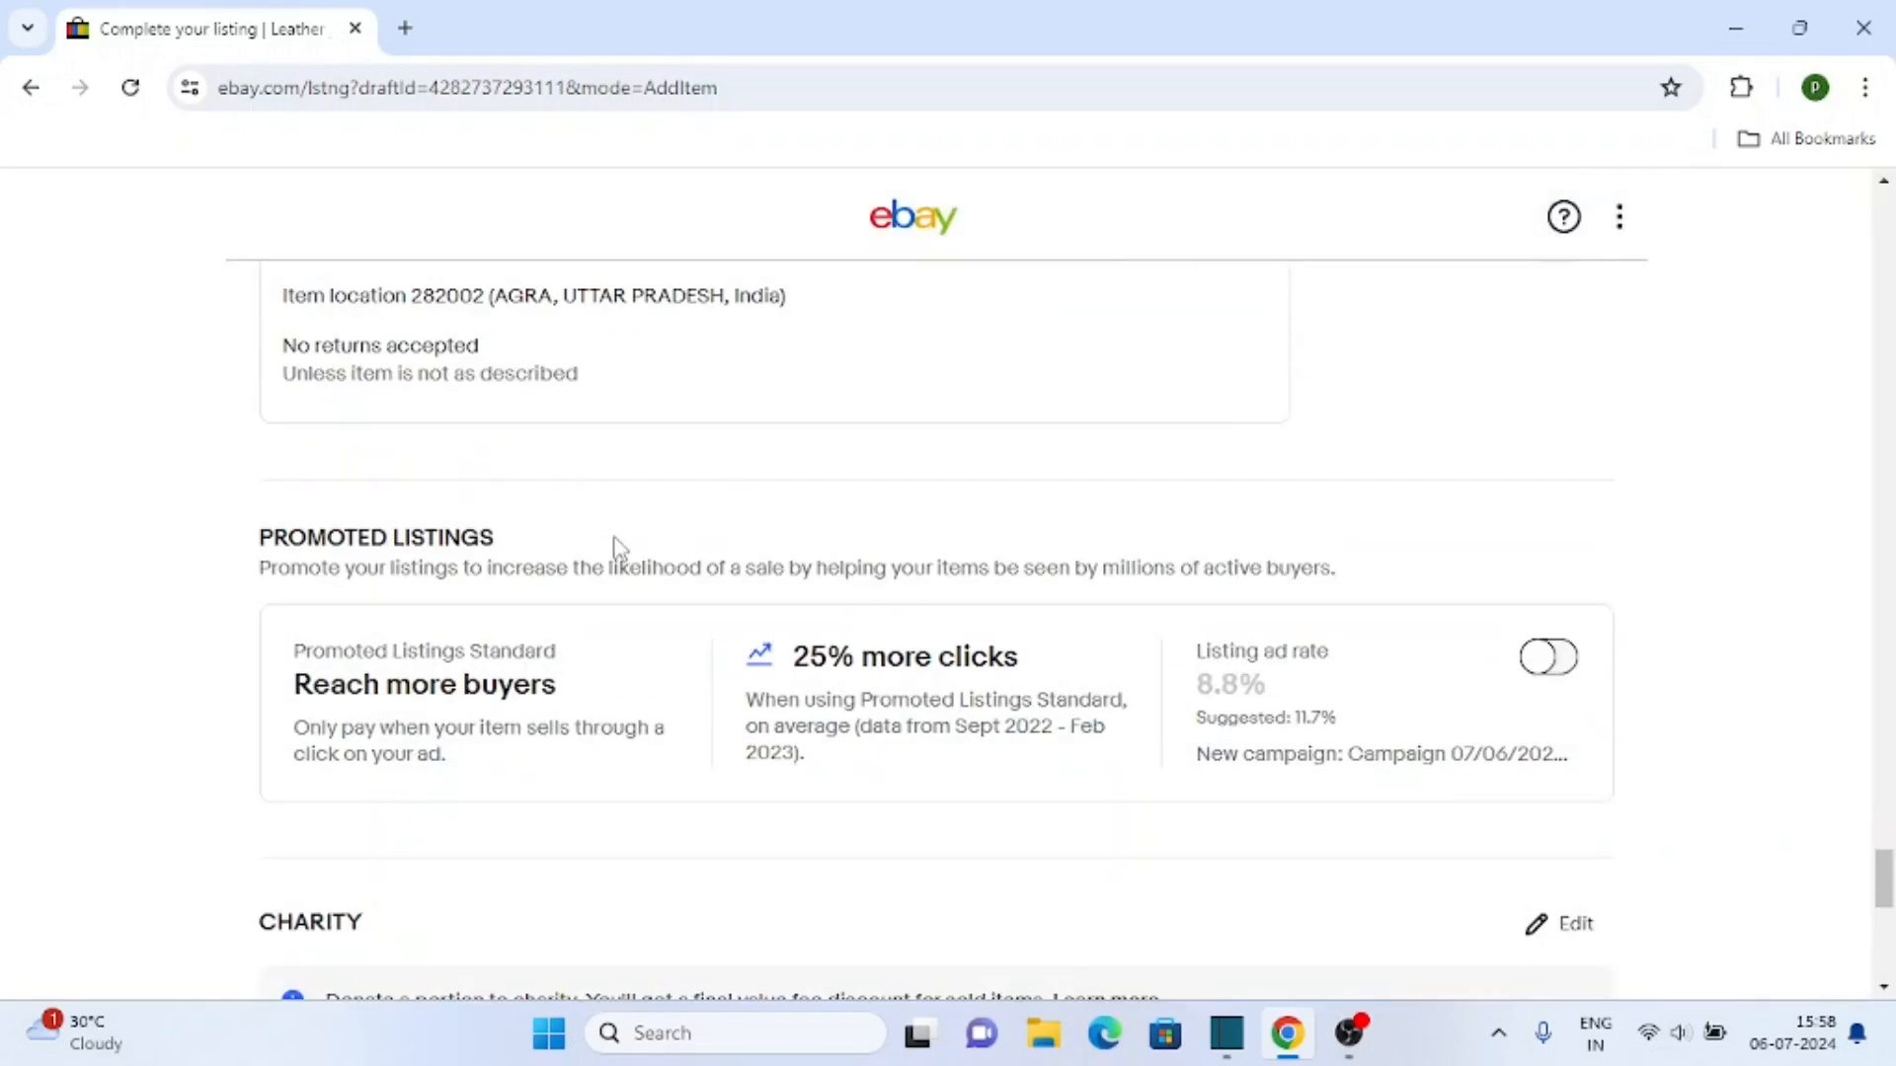
{"action": "left_click_drag", "start_coordinate": [254, 541], "coordinate": [637, 546]}
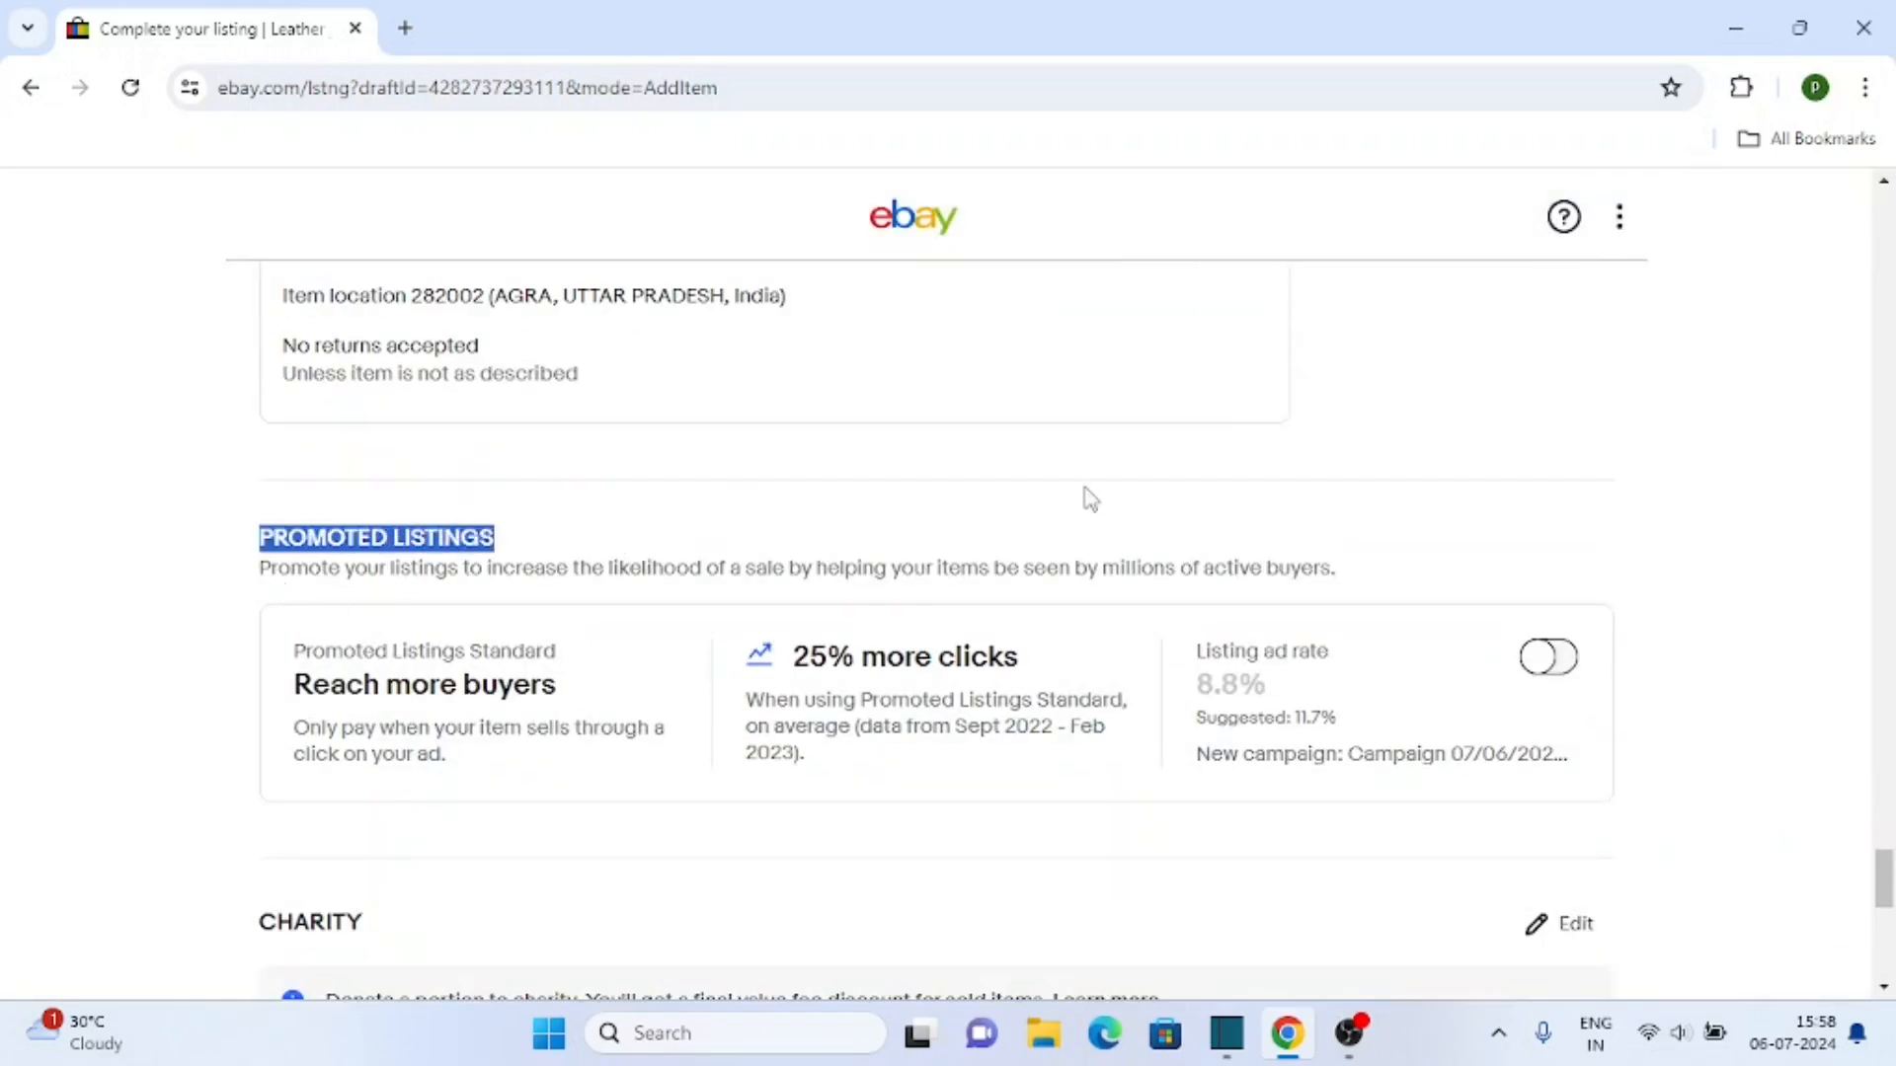
{"action": "left_click", "coordinate": [1562, 520]}
{"action": "scroll", "coordinate": [203, 931], "scroll_direction": "down", "scroll_amount": 4}
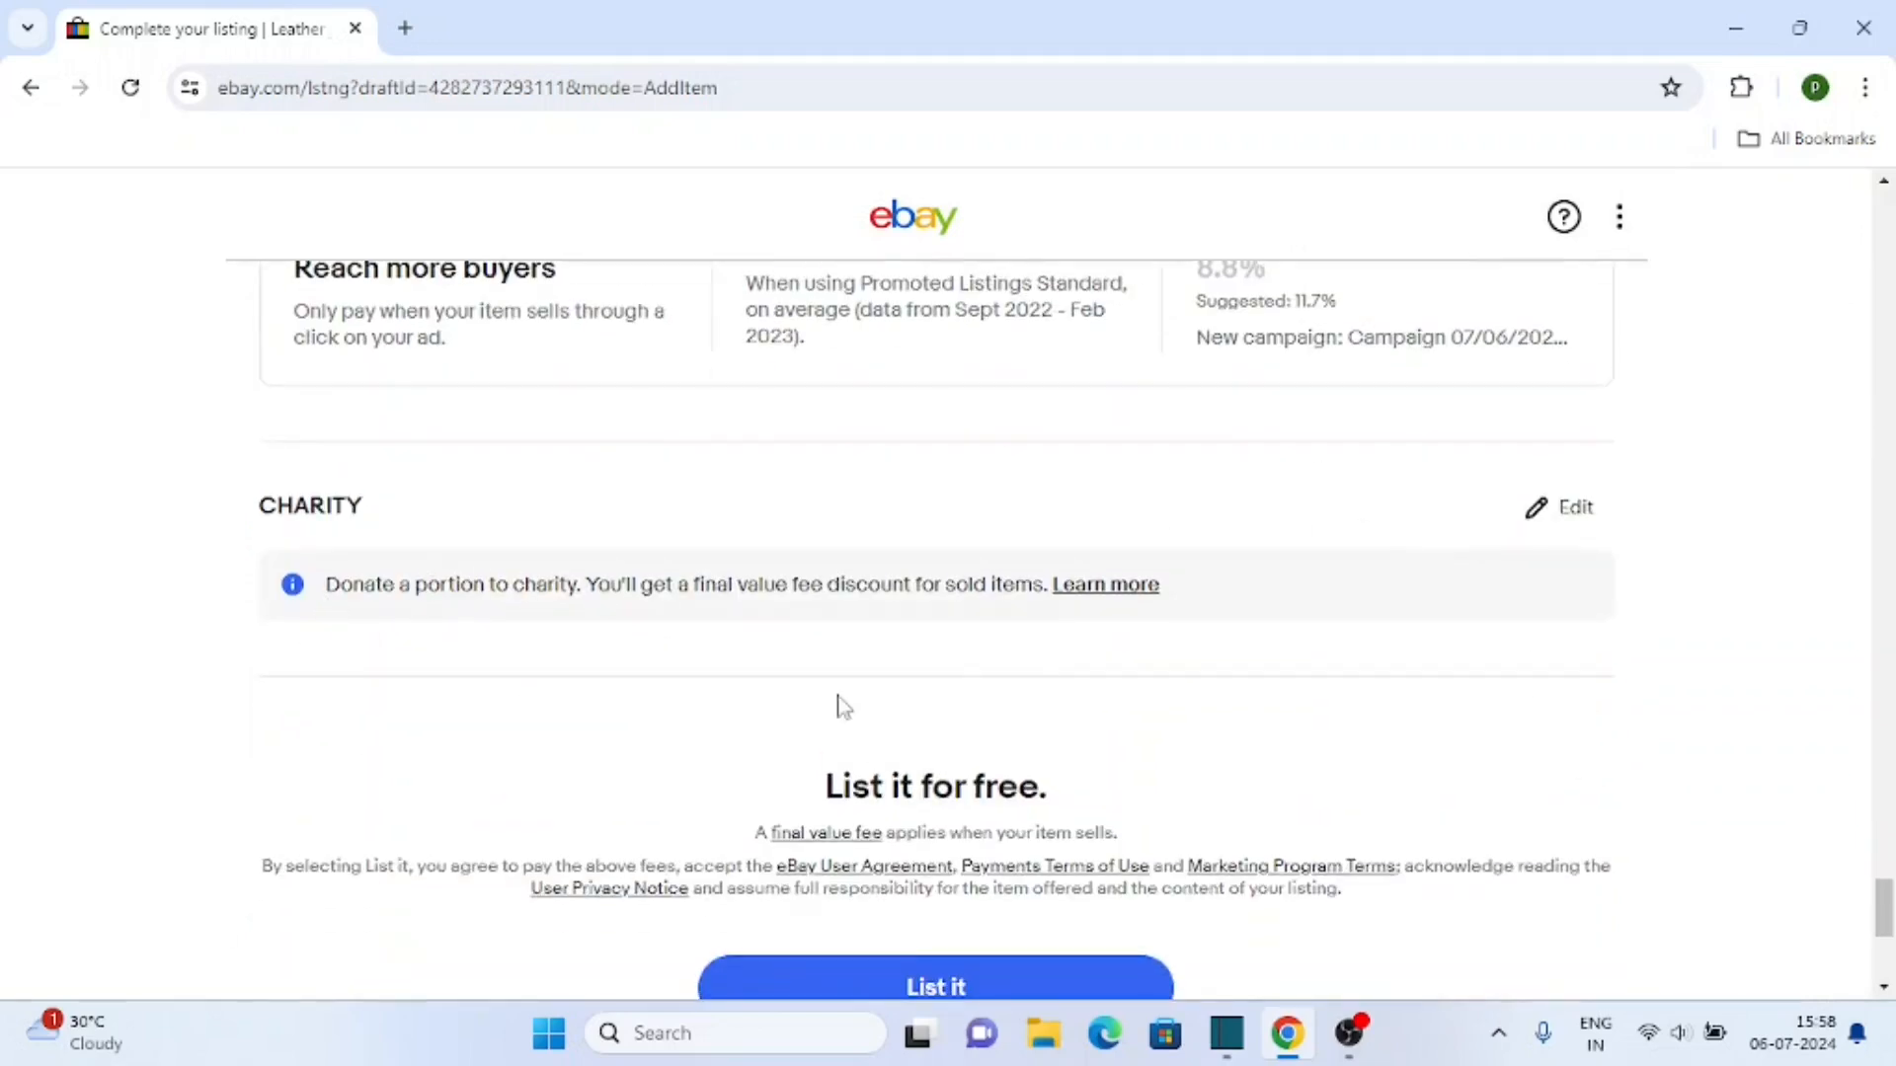
Step: Check the final options for publishing, saving or previewing the listing, and look back over the whole form
{"action": "scroll", "coordinate": [819, 707], "scroll_direction": "down", "scroll_amount": 3}
{"action": "scroll", "coordinate": [672, 707], "scroll_direction": "up", "scroll_amount": 15}
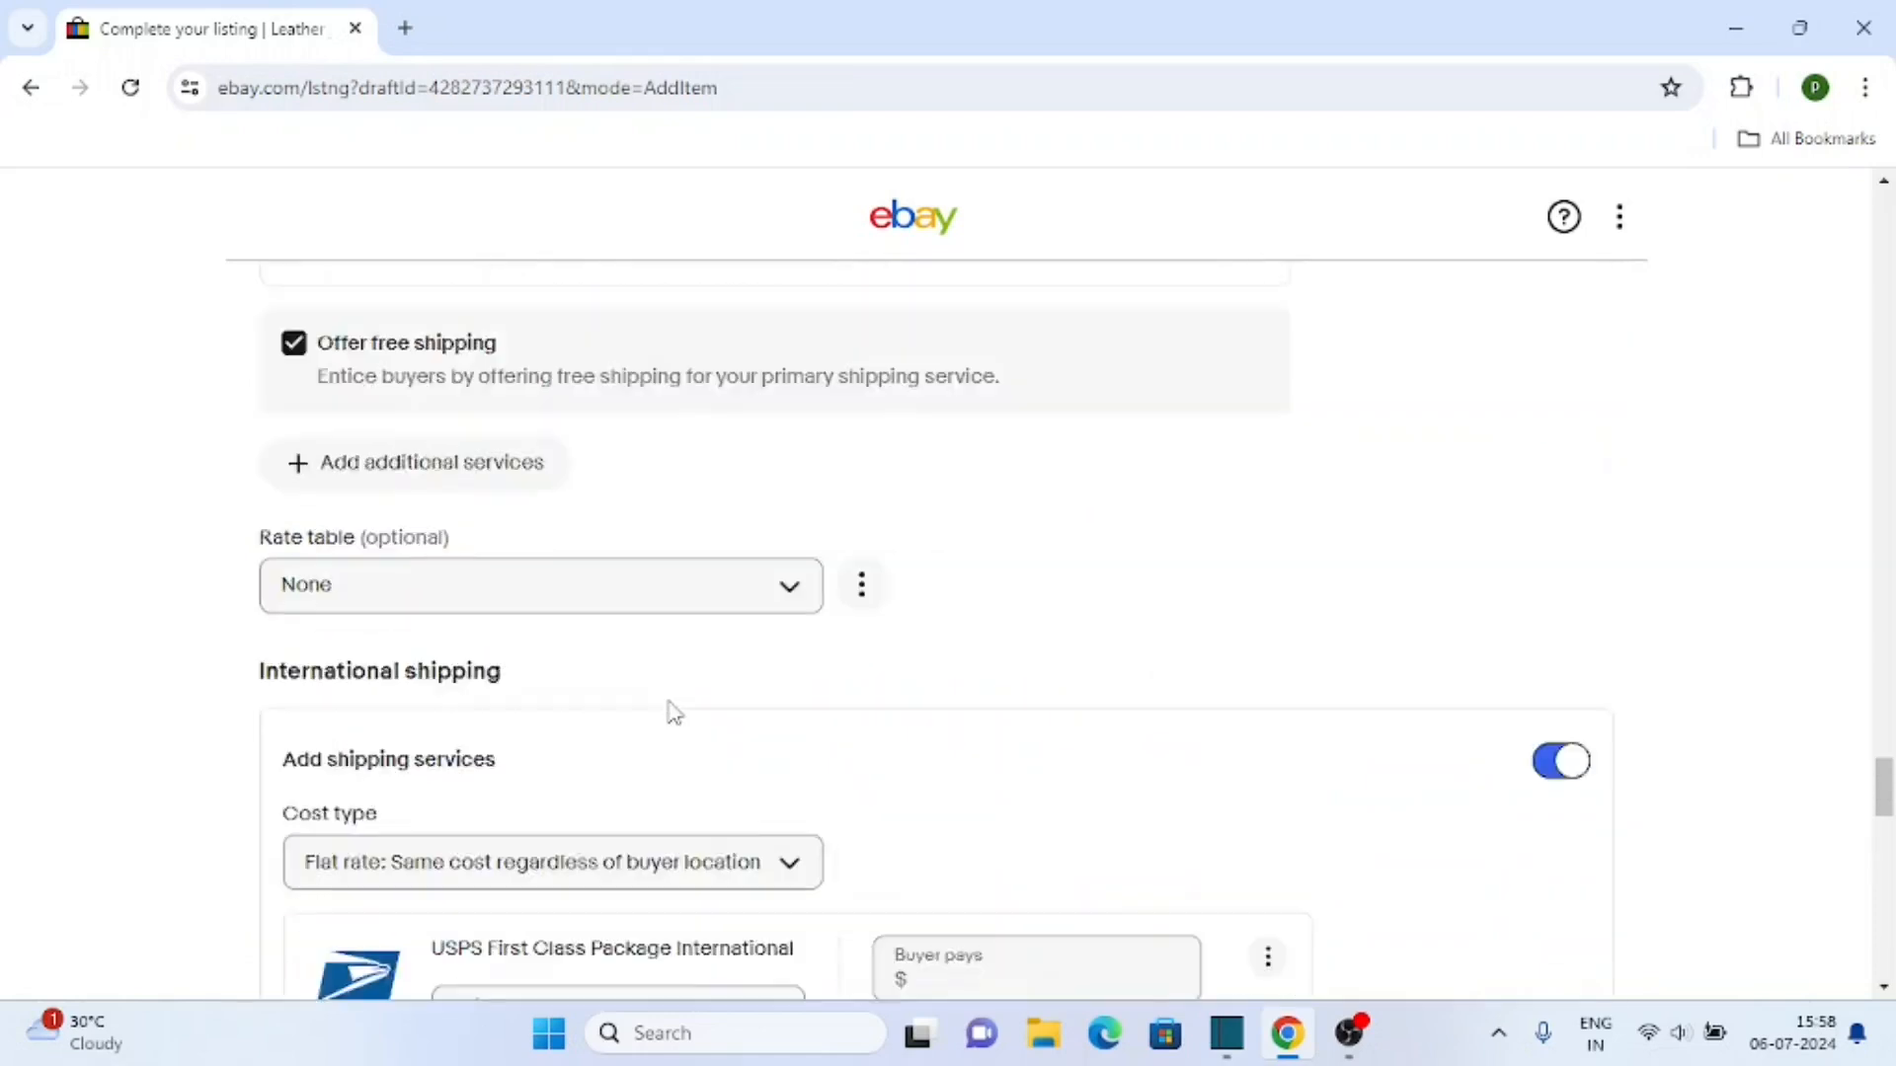
{"action": "scroll", "coordinate": [671, 702], "scroll_direction": "down", "scroll_amount": 15}
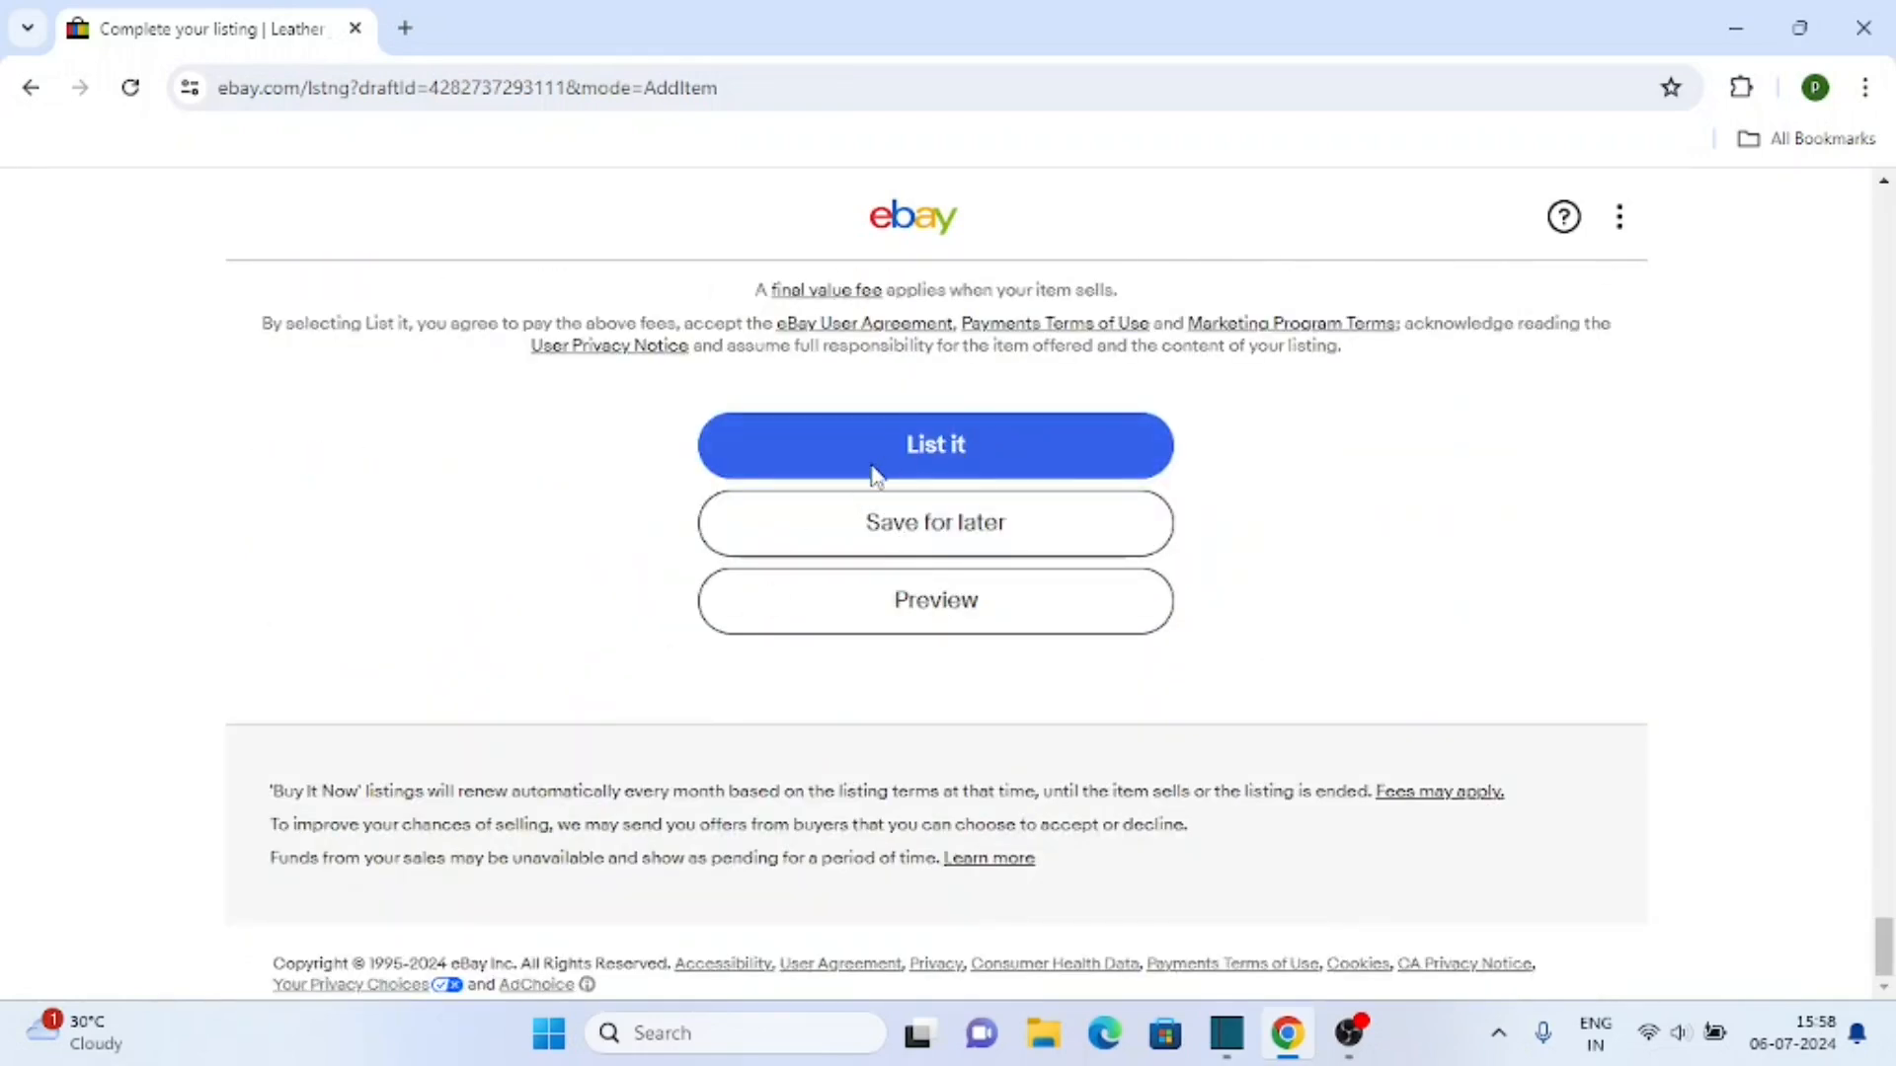
{"action": "scroll", "coordinate": [961, 441], "scroll_direction": "up", "scroll_amount": 8}
{"action": "scroll", "coordinate": [1035, 569], "scroll_direction": "down", "scroll_amount": 5}
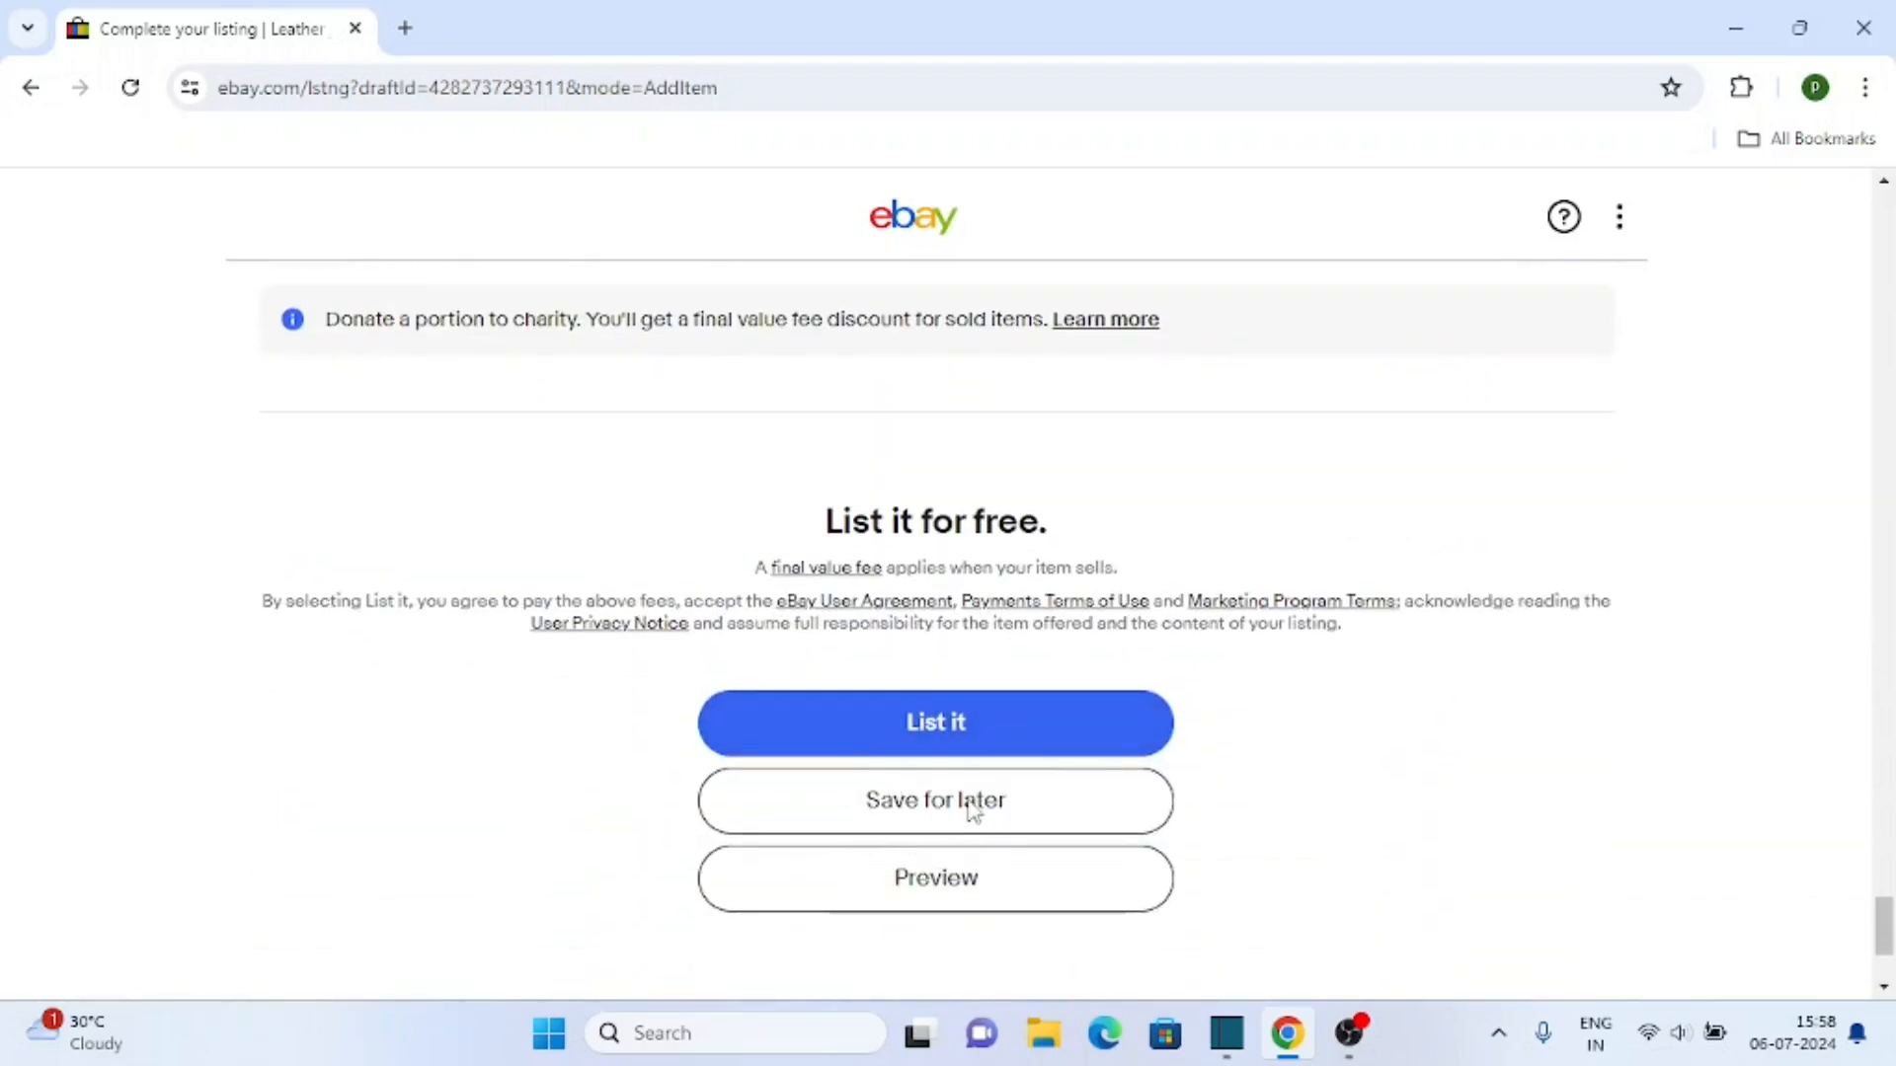
{"action": "scroll", "coordinate": [1058, 783], "scroll_direction": "up", "scroll_amount": 15}
{"action": "scroll", "coordinate": [1060, 783], "scroll_direction": "up", "scroll_amount": 20}
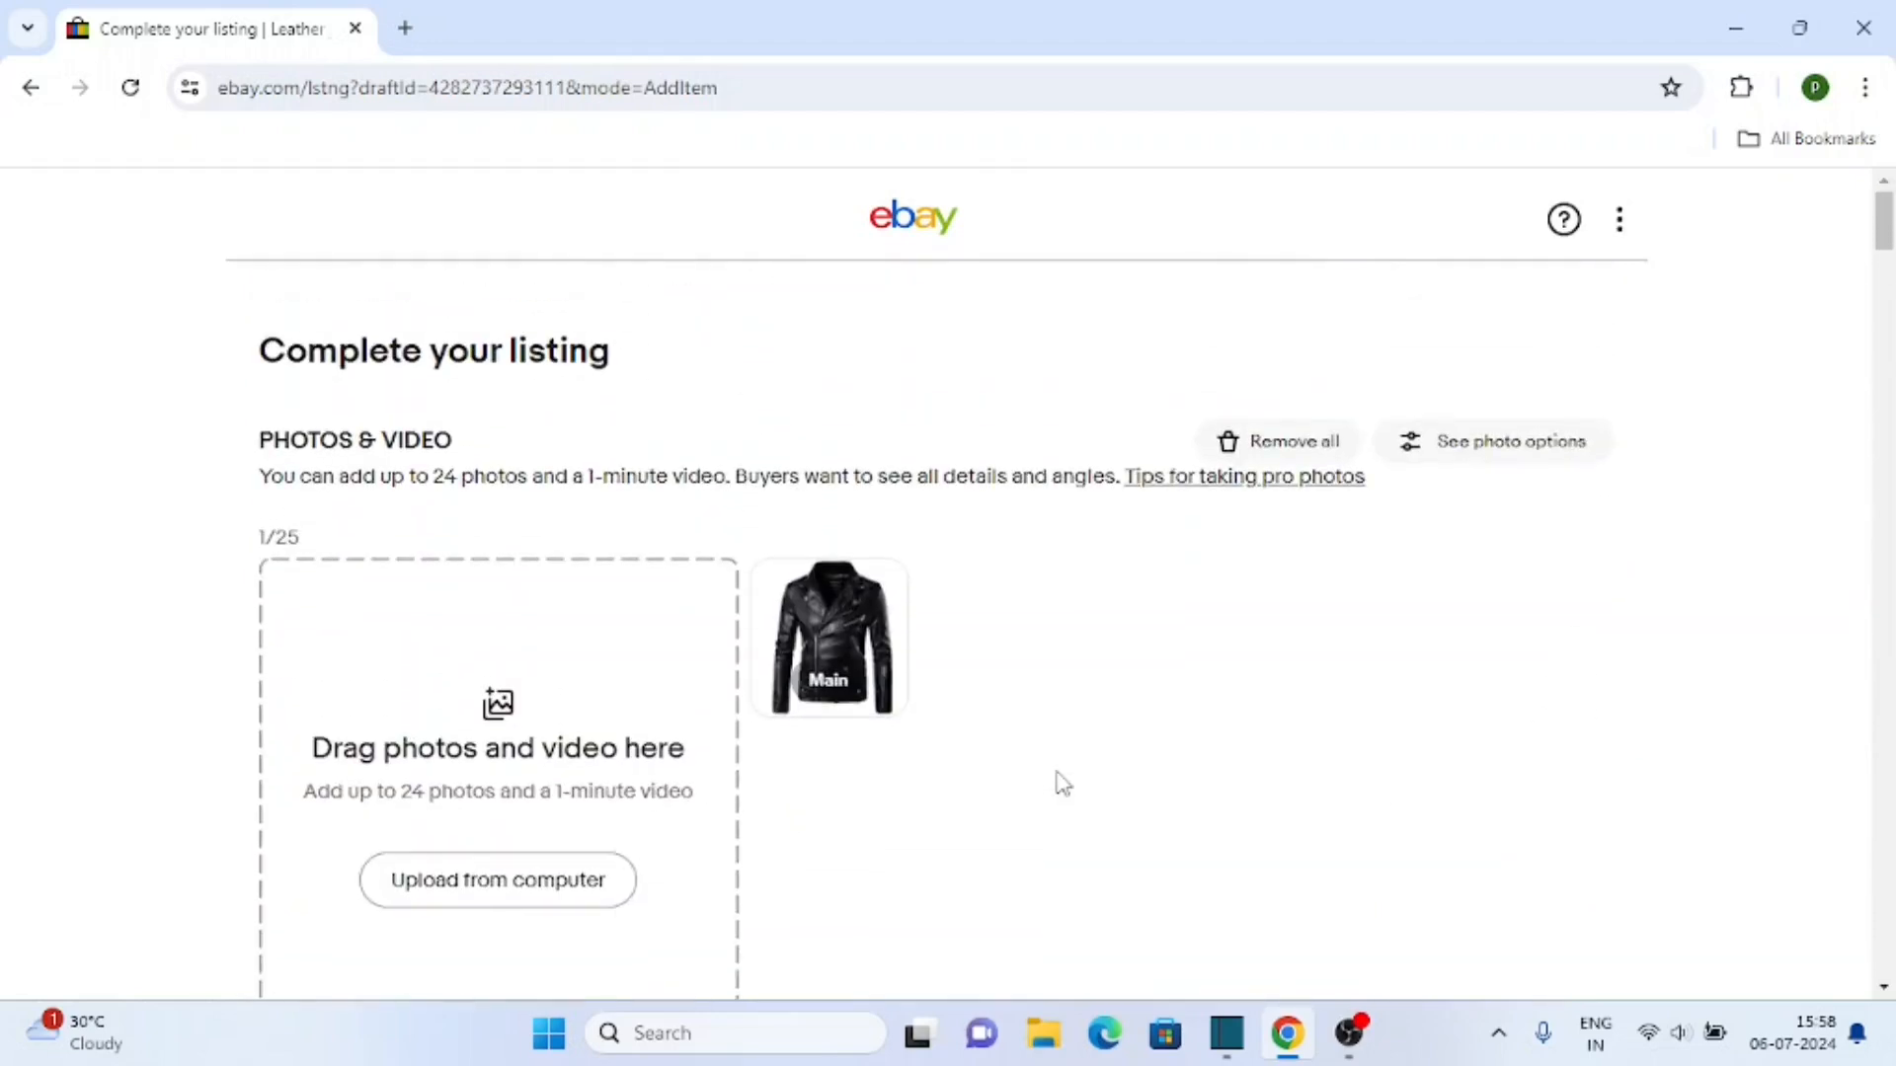
{"action": "left_click", "coordinate": [1348, 1033]}
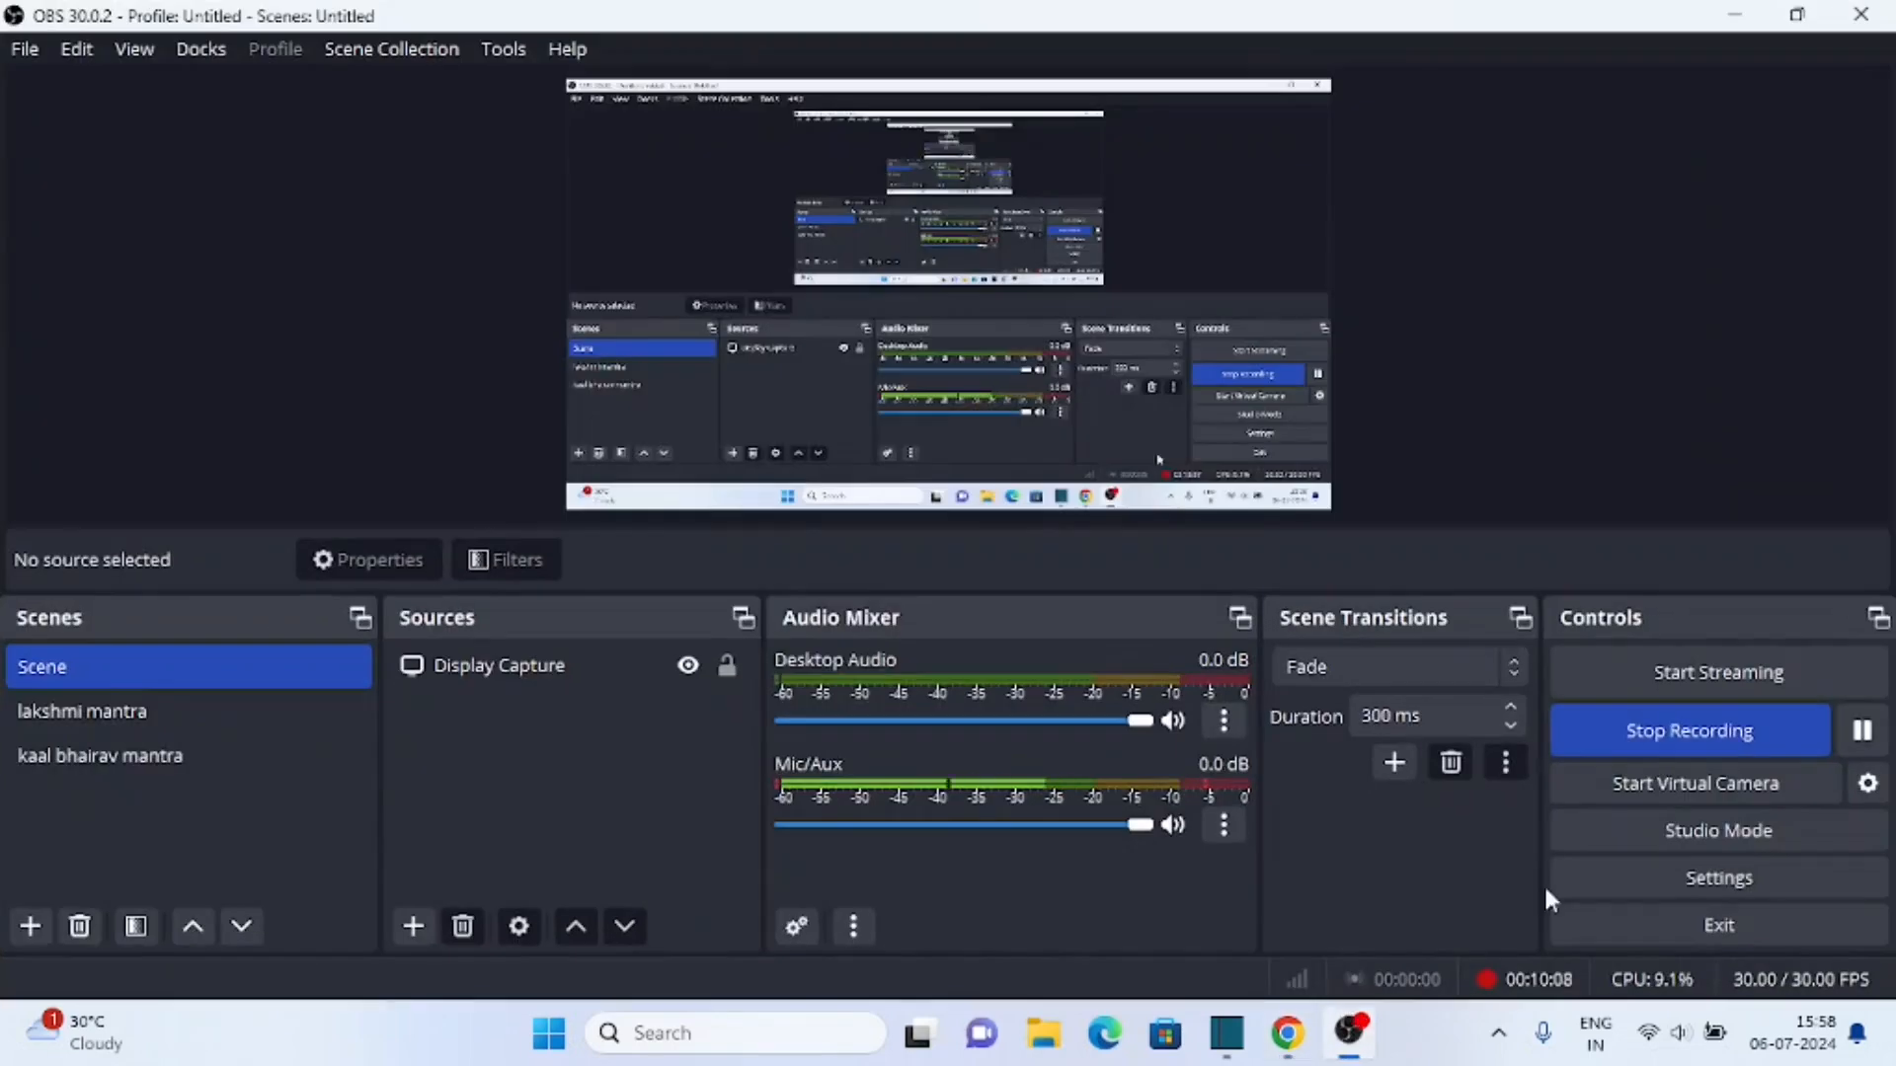